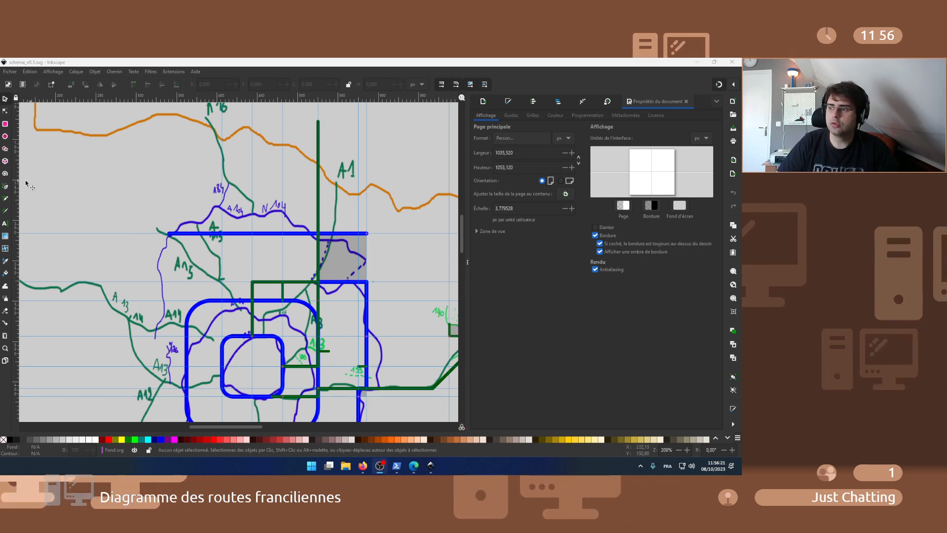
- Open the layers and objects list, inspect the Rocades and Fonds layers, and toggle the visibility of the nationales image
{"action": "left_click", "coordinate": [558, 102]}
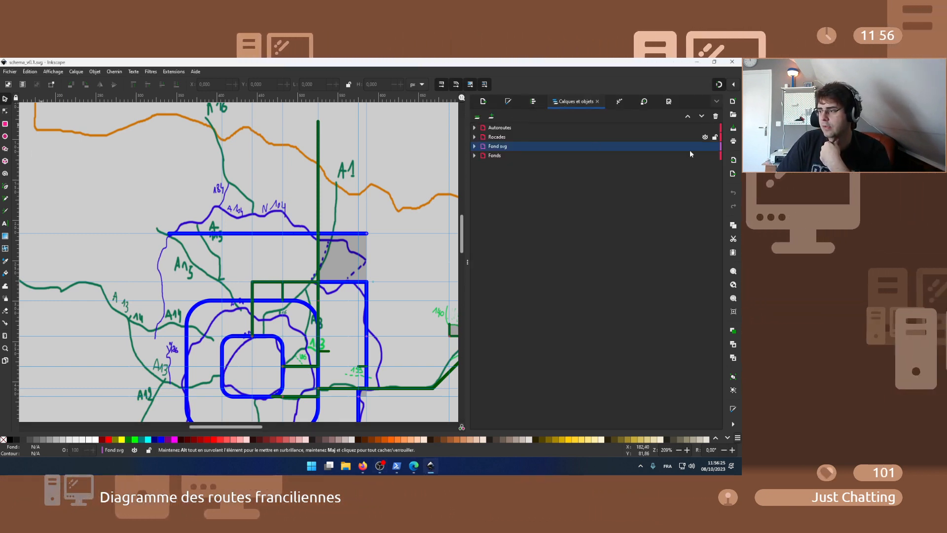
{"action": "left_click", "coordinate": [474, 137]}
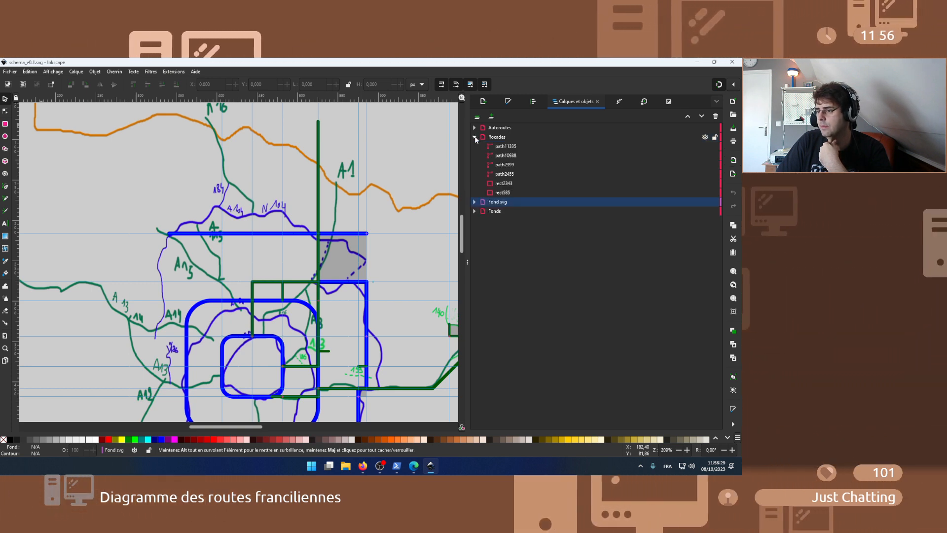
{"action": "left_click", "coordinate": [474, 137]}
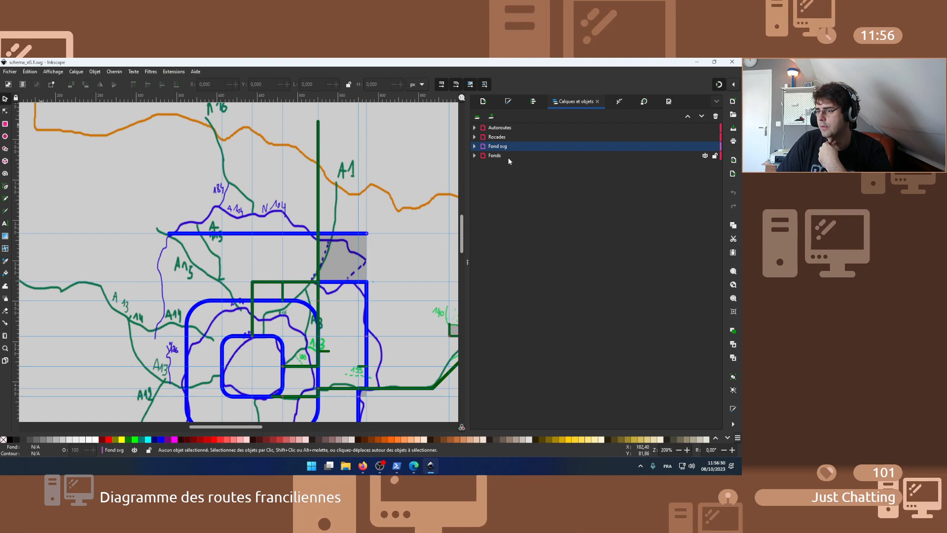
{"action": "left_click", "coordinate": [475, 155]}
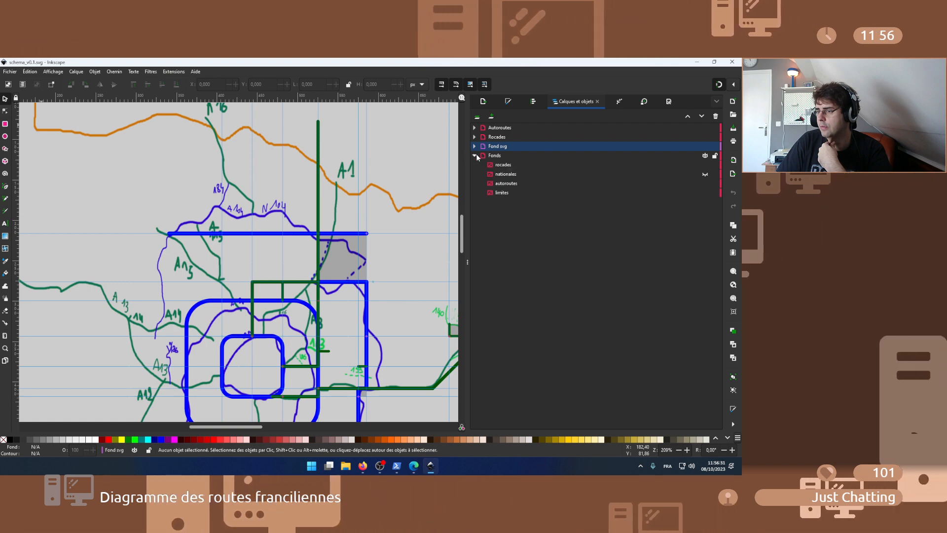
{"action": "left_click", "coordinate": [706, 174]}
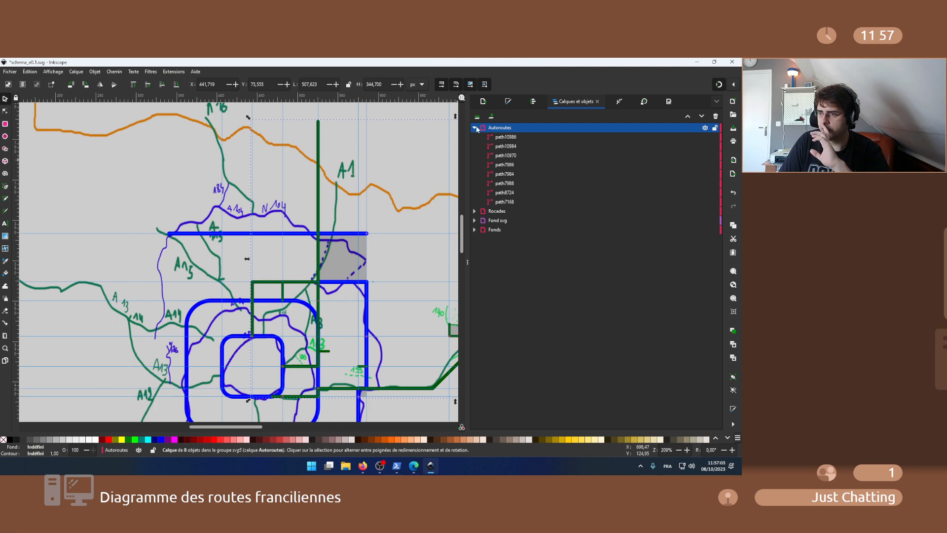
- Examine the traced motorways and ring roads around the A1, A3 and A4 in the northern and eastern parts of the diagram
{"action": "scroll", "coordinate": [384, 259], "scroll_direction": "down", "scroll_amount": 3}
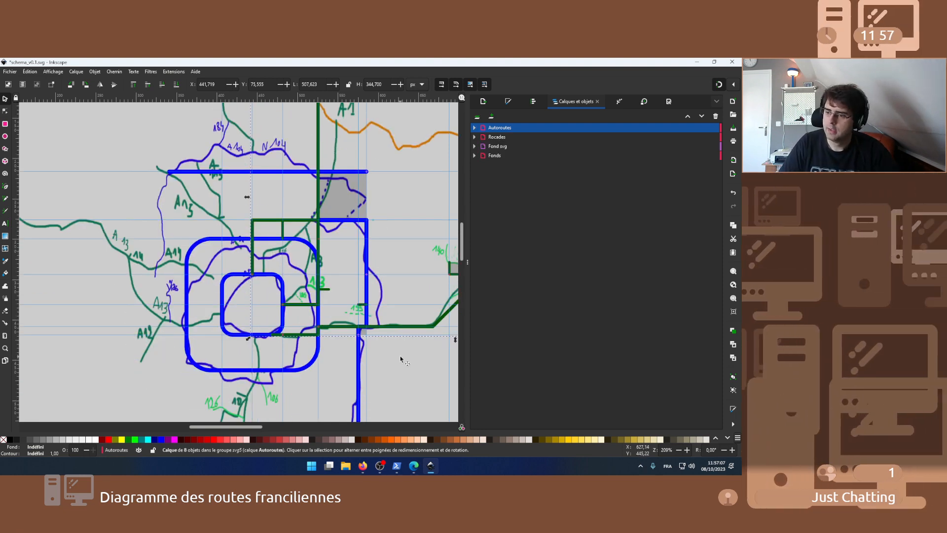
{"action": "left_click_drag", "start_coordinate": [226, 426], "coordinate": [241, 424]}
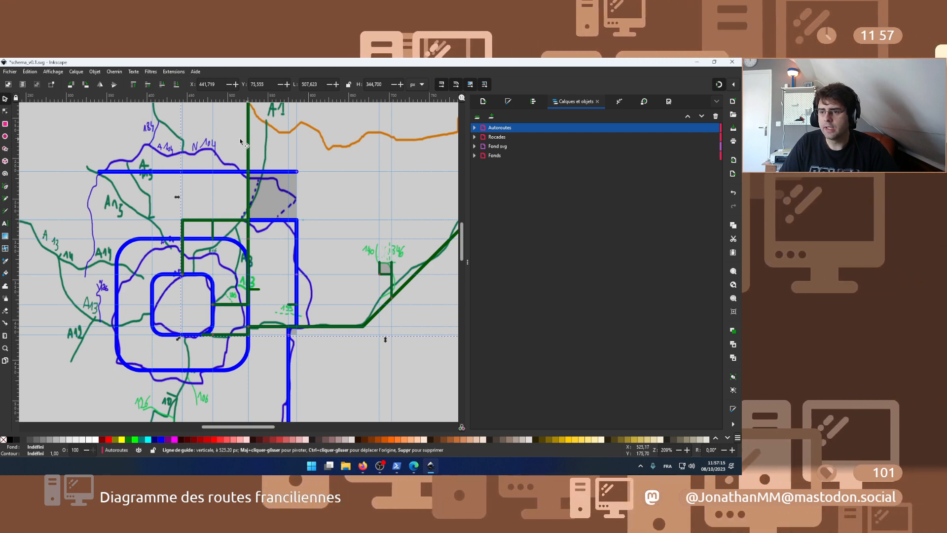
{"action": "scroll", "coordinate": [217, 140], "scroll_direction": "up", "scroll_amount": 2}
{"action": "scroll", "coordinate": [212, 157], "scroll_direction": "up", "scroll_amount": 2}
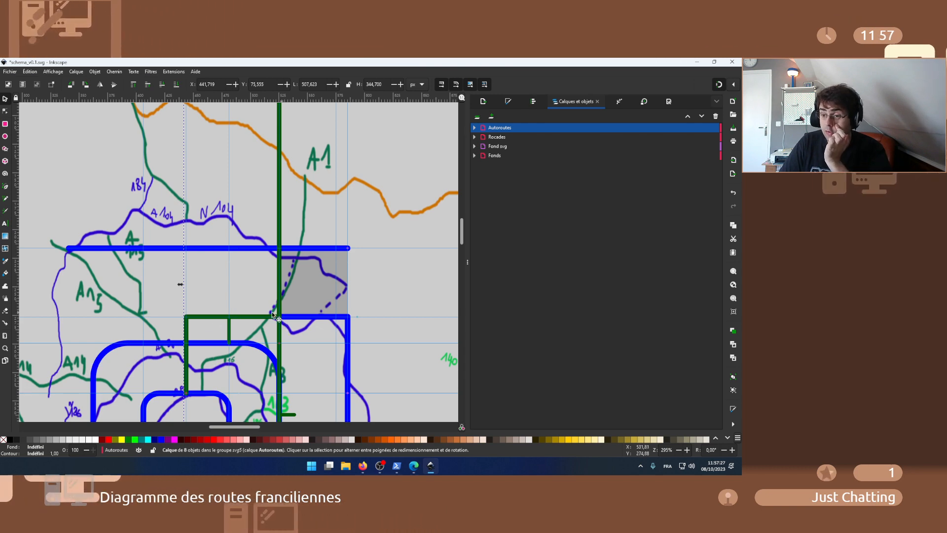
{"action": "scroll", "coordinate": [305, 327], "scroll_direction": "down", "scroll_amount": 3}
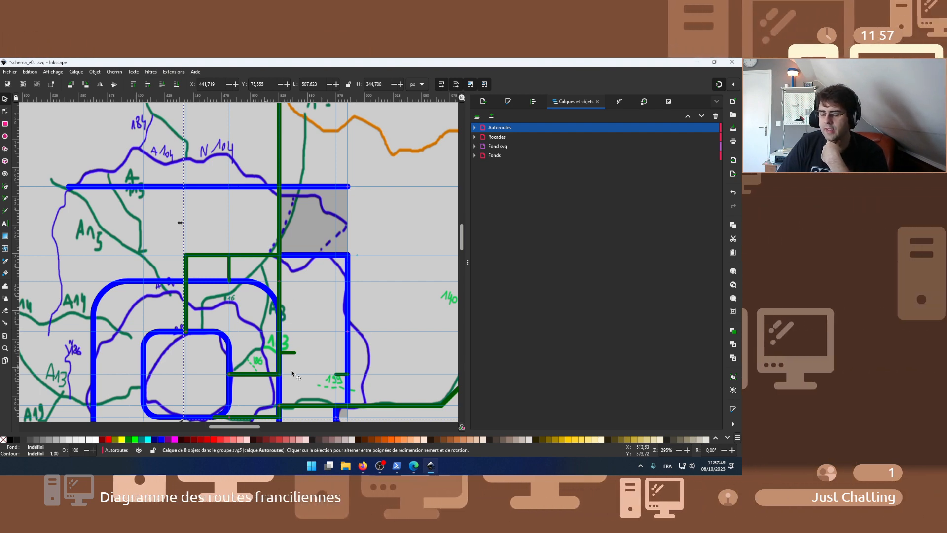
{"action": "scroll", "coordinate": [306, 311], "scroll_direction": "down", "scroll_amount": 5}
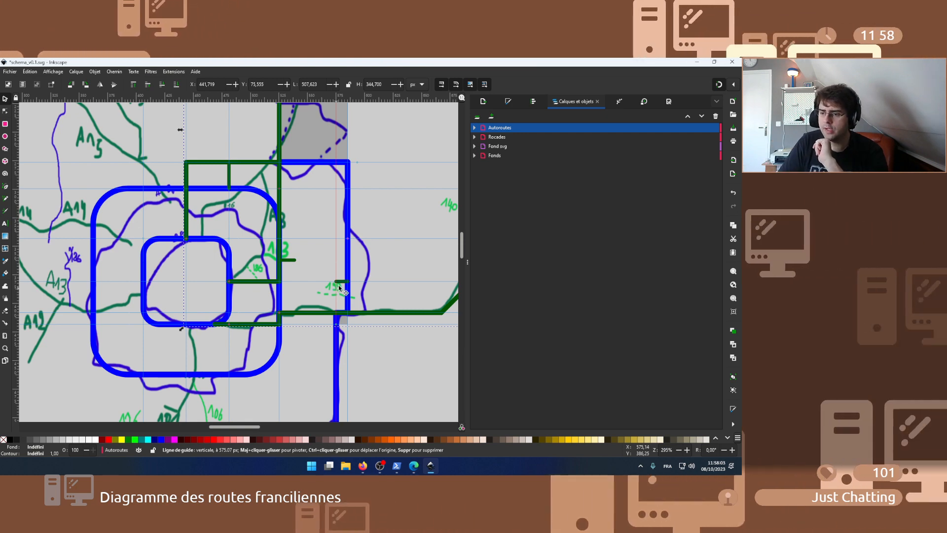
{"action": "scroll", "coordinate": [258, 425], "scroll_direction": "right", "scroll_amount": 5}
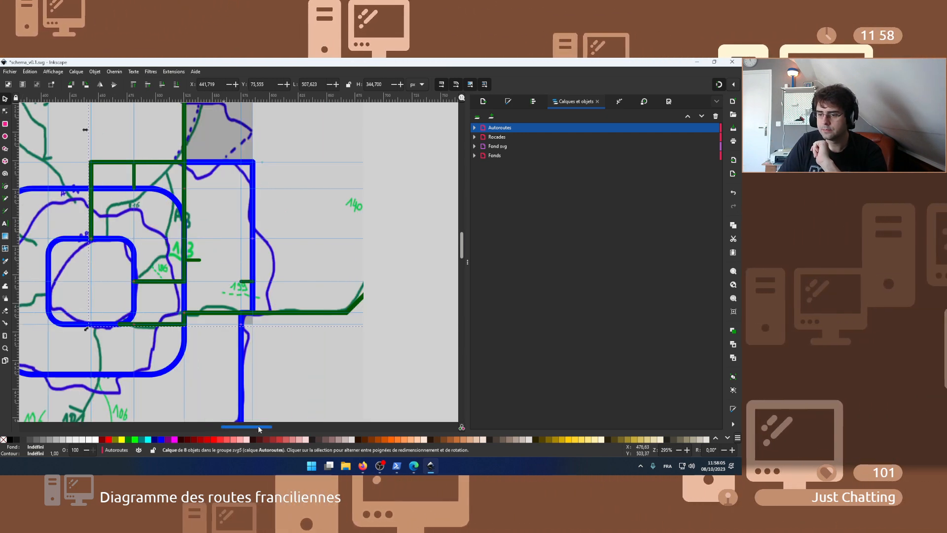
{"action": "scroll", "coordinate": [258, 425], "scroll_direction": "right", "scroll_amount": 9}
{"action": "scroll", "coordinate": [259, 401], "scroll_direction": "up", "scroll_amount": 3}
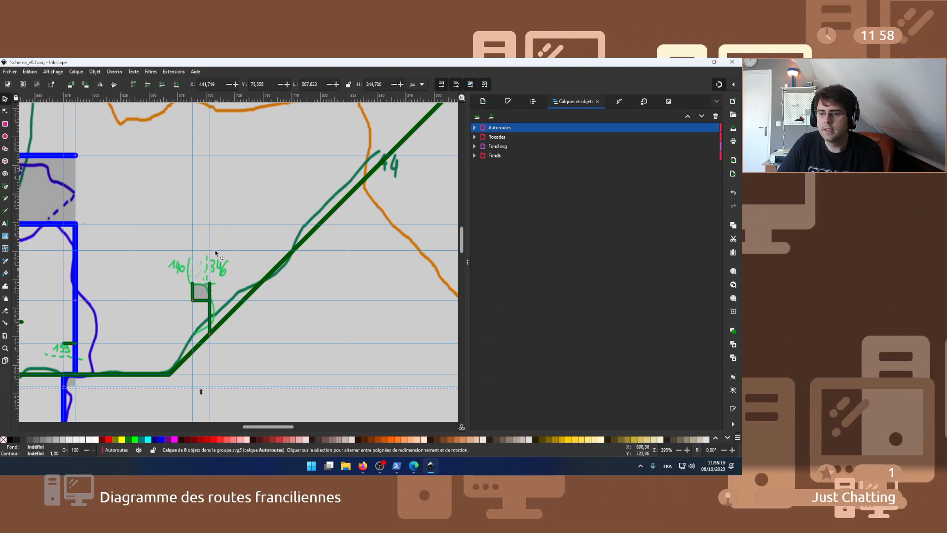
- Examine the area south of the inner ring road, around the hand-drawn A10, 126 and 106 routes
{"action": "left_click_drag", "start_coordinate": [269, 425], "coordinate": [239, 424]}
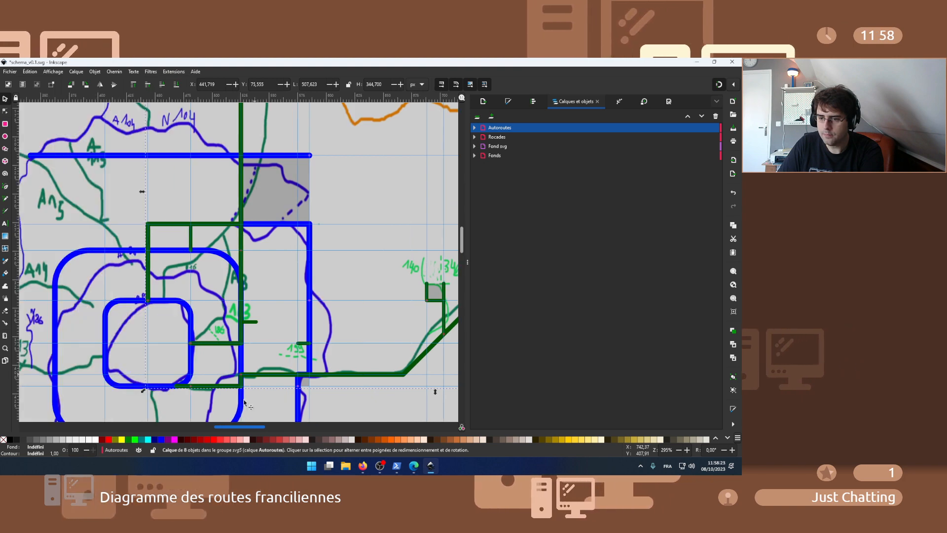
{"action": "scroll", "coordinate": [214, 335], "scroll_direction": "down", "scroll_amount": 3}
{"action": "scroll", "coordinate": [215, 335], "scroll_direction": "down", "scroll_amount": 5}
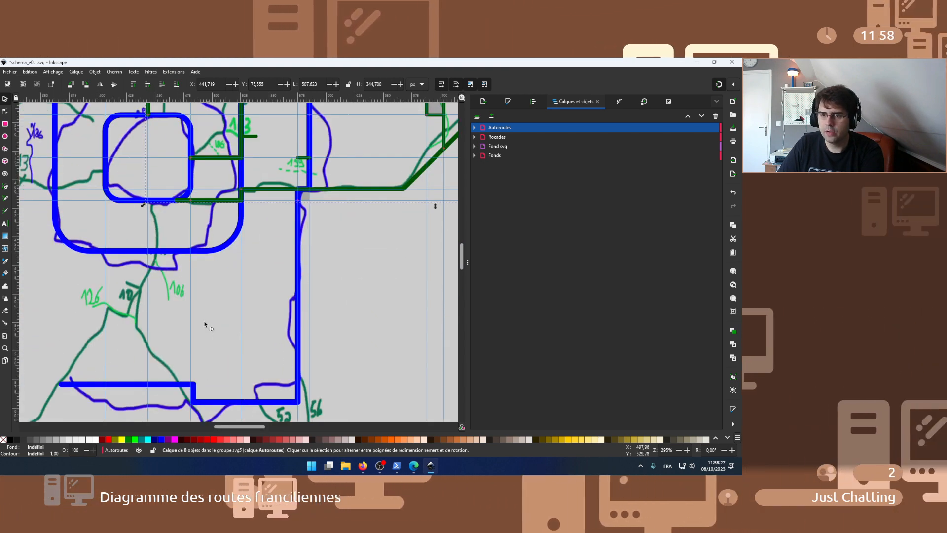
{"action": "scroll", "coordinate": [195, 313], "scroll_direction": "up", "scroll_amount": 1}
{"action": "scroll", "coordinate": [195, 313], "scroll_direction": "up", "scroll_amount": 1}
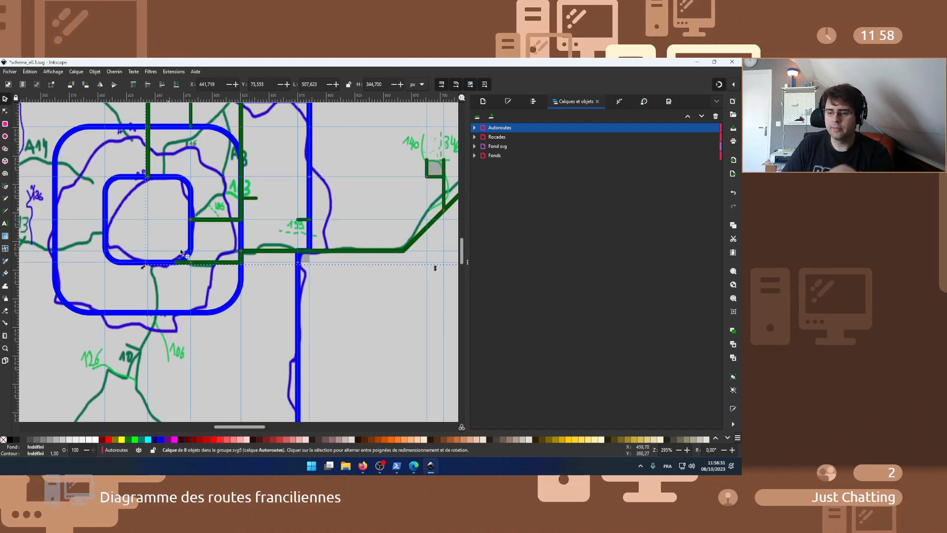
{"action": "scroll", "coordinate": [186, 275], "scroll_direction": "down", "scroll_amount": 2}
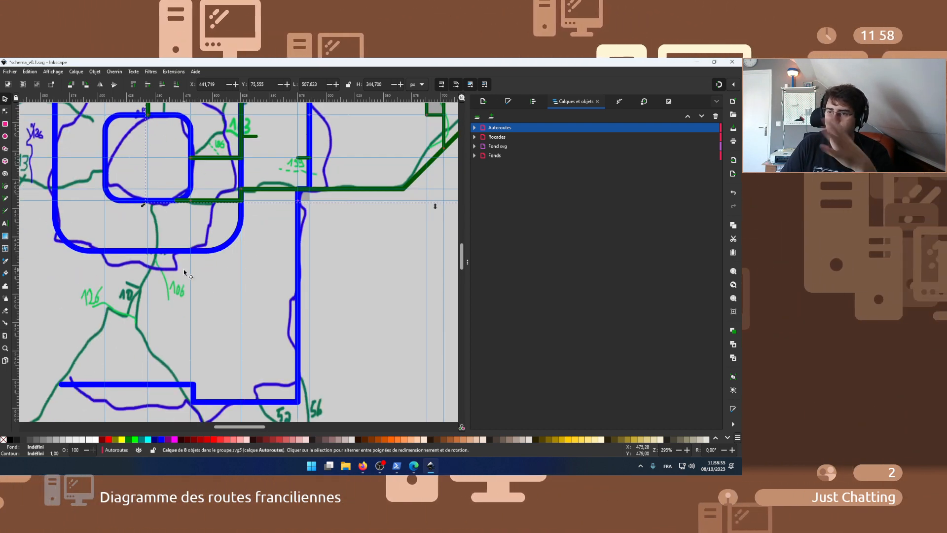
{"action": "scroll", "coordinate": [186, 274], "scroll_direction": "up", "scroll_amount": 1}
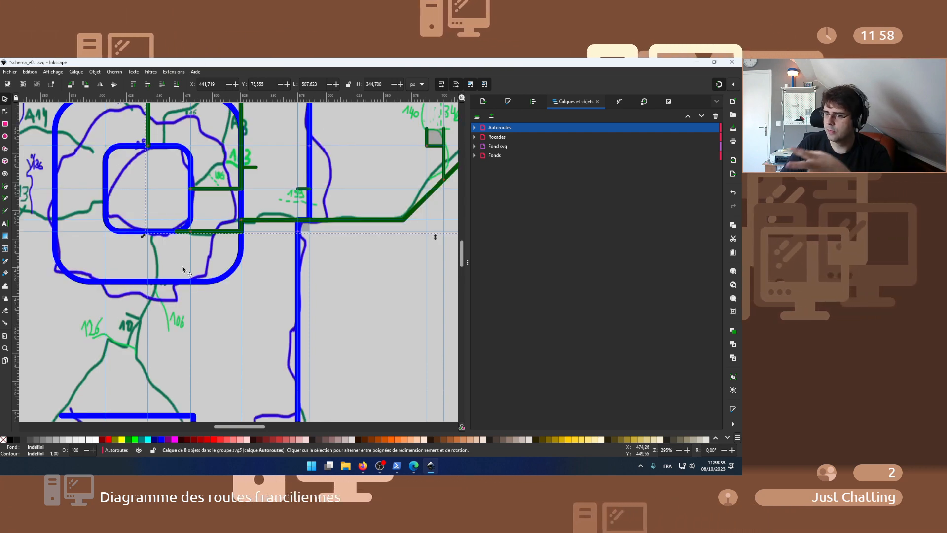
{"action": "left_click_drag", "start_coordinate": [235, 429], "coordinate": [228, 427]}
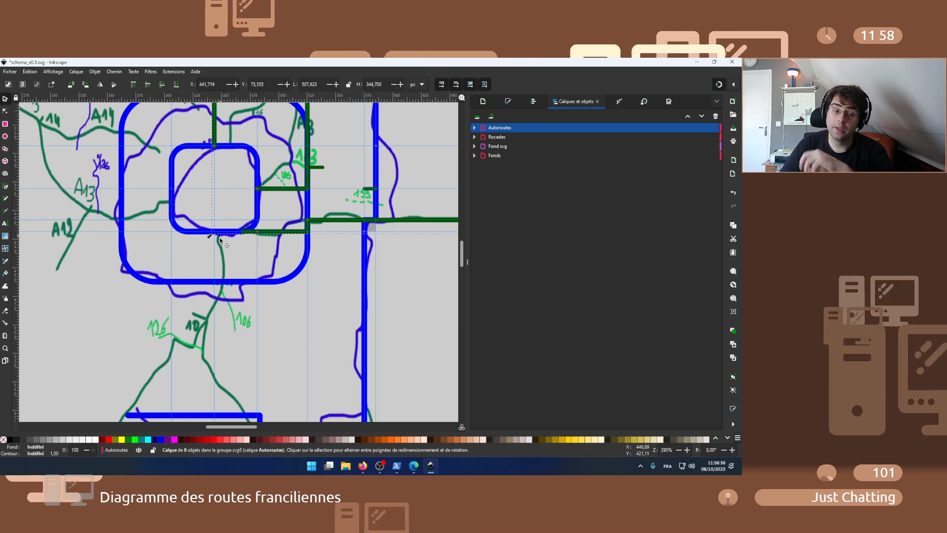
{"action": "left_click", "coordinate": [67, 186]}
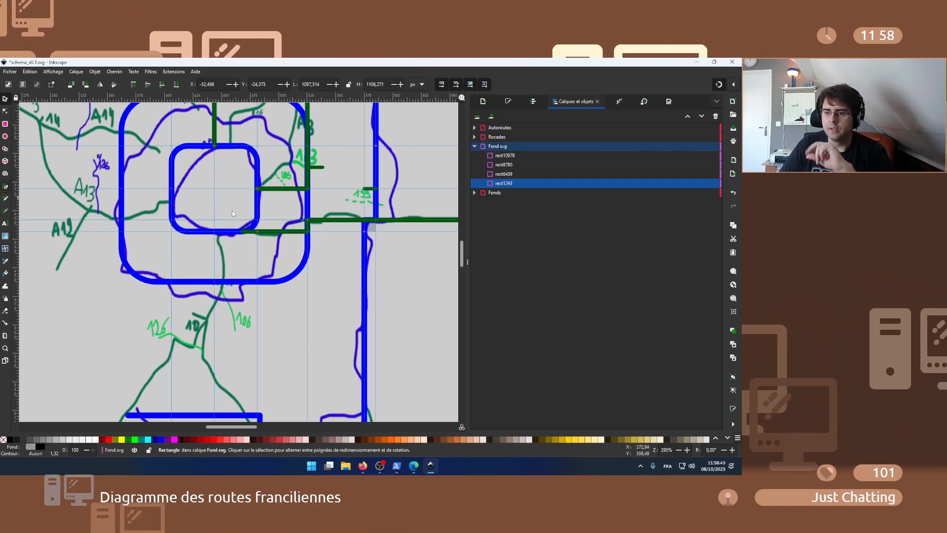
{"action": "key", "text": "b"}
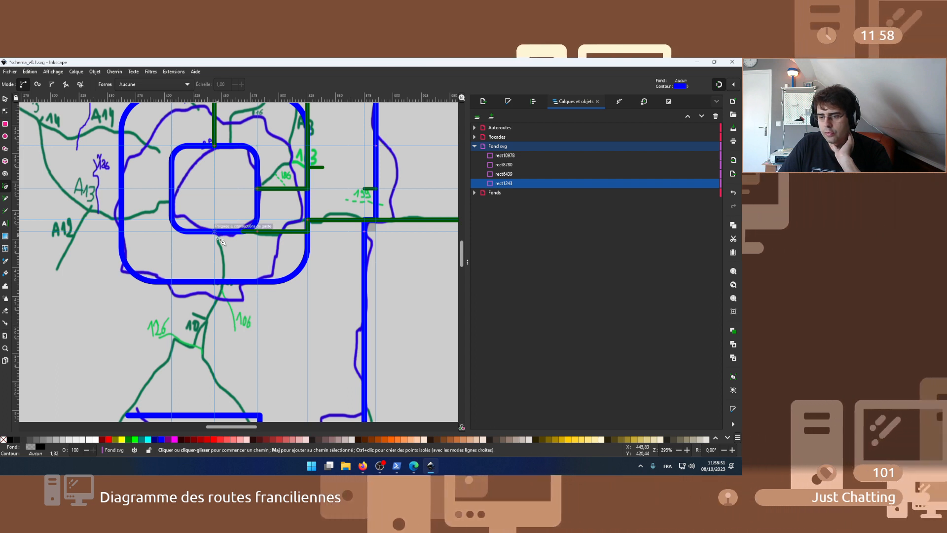
{"action": "left_click", "coordinate": [214, 231]}
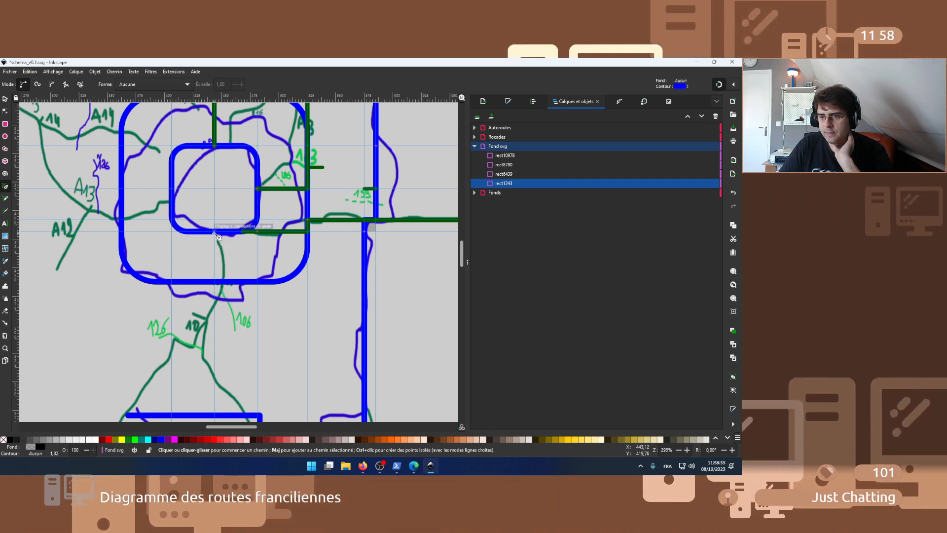
{"action": "double_click", "coordinate": [214, 283]}
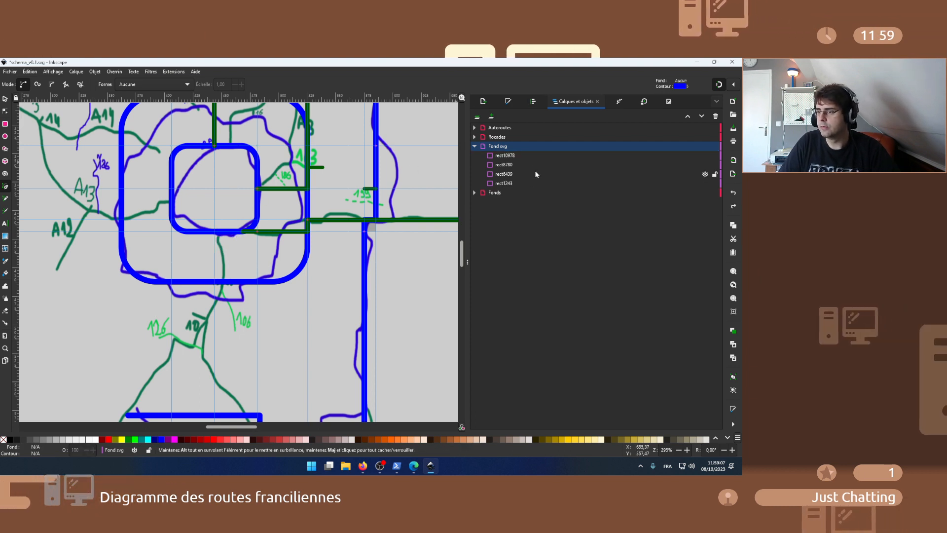
- In the Autoroutes layer, draw a vertical Pen segment about 44 px long from the inner ring's lower edge to the outer ring's lower edge
{"action": "left_click", "coordinate": [473, 147]}
{"action": "left_click", "coordinate": [512, 129]}
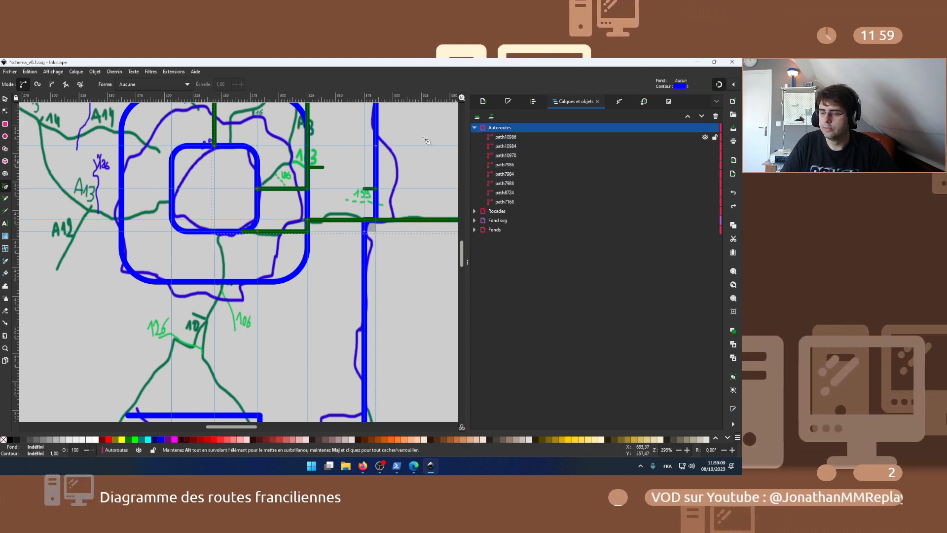
{"action": "left_click", "coordinate": [217, 231]}
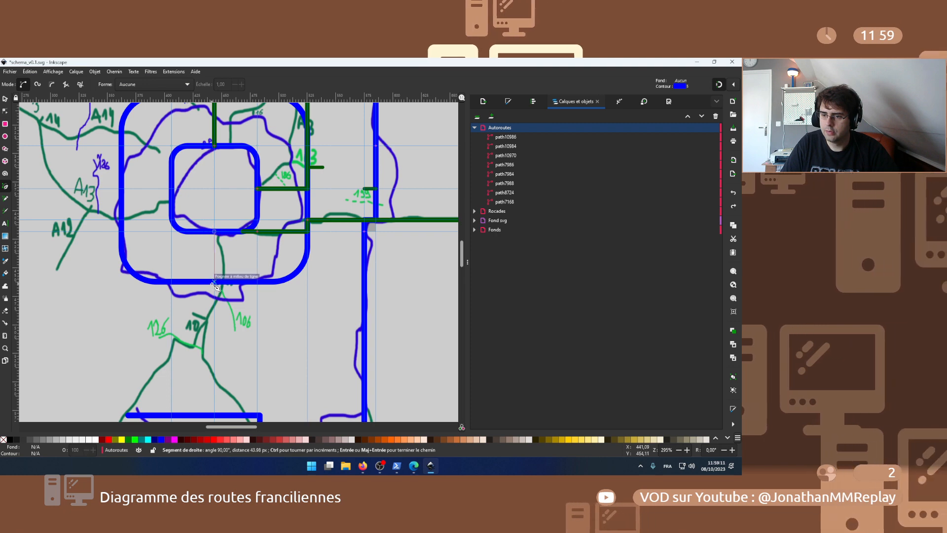
{"action": "double_click", "coordinate": [213, 283]}
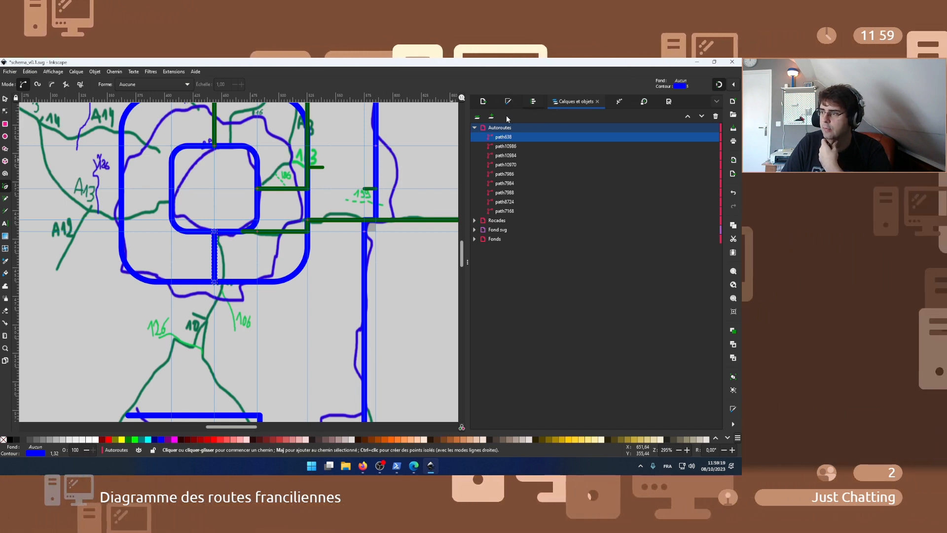
- Open the new segment's stroke style settings, check the document properties, and switch the stroke width unit to px
{"action": "left_click", "coordinate": [508, 101]}
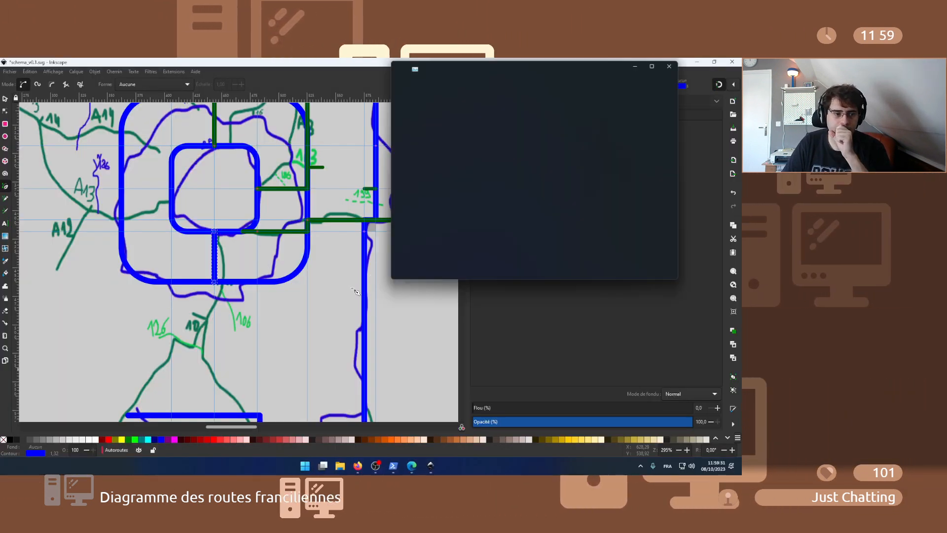
{"action": "left_click_drag", "start_coordinate": [457, 68], "coordinate": [0, 181]}
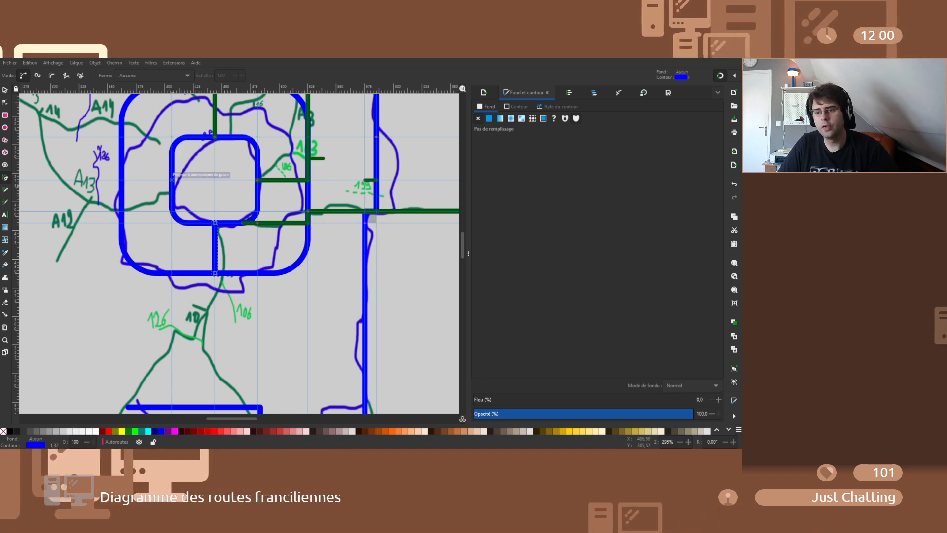
{"action": "scroll", "coordinate": [239, 253], "scroll_direction": "up", "scroll_amount": 2}
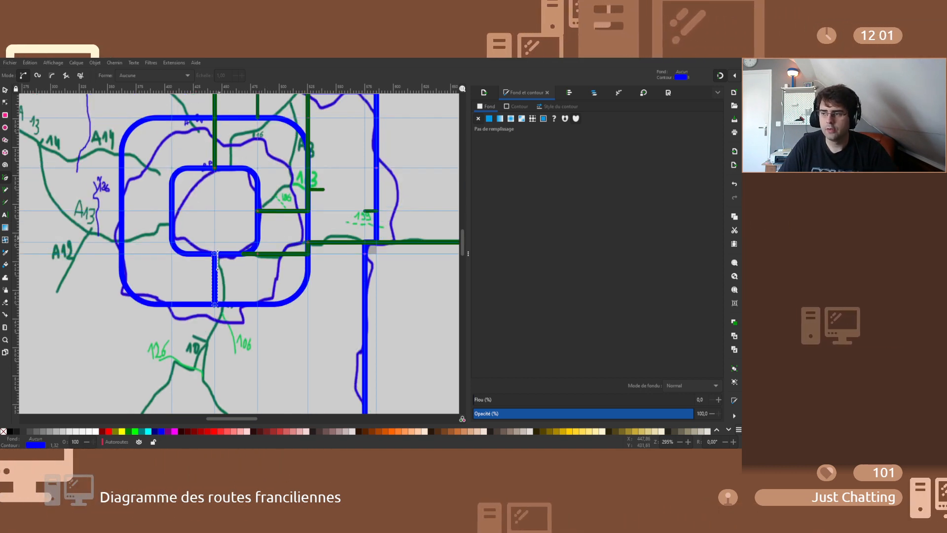
{"action": "scroll", "coordinate": [218, 257], "scroll_direction": "up", "scroll_amount": 2}
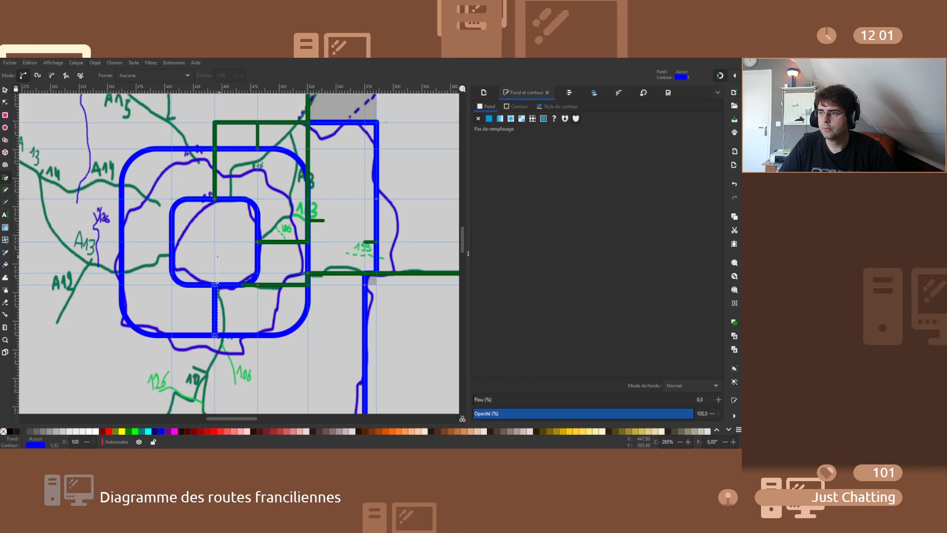
{"action": "left_click", "coordinate": [541, 106]}
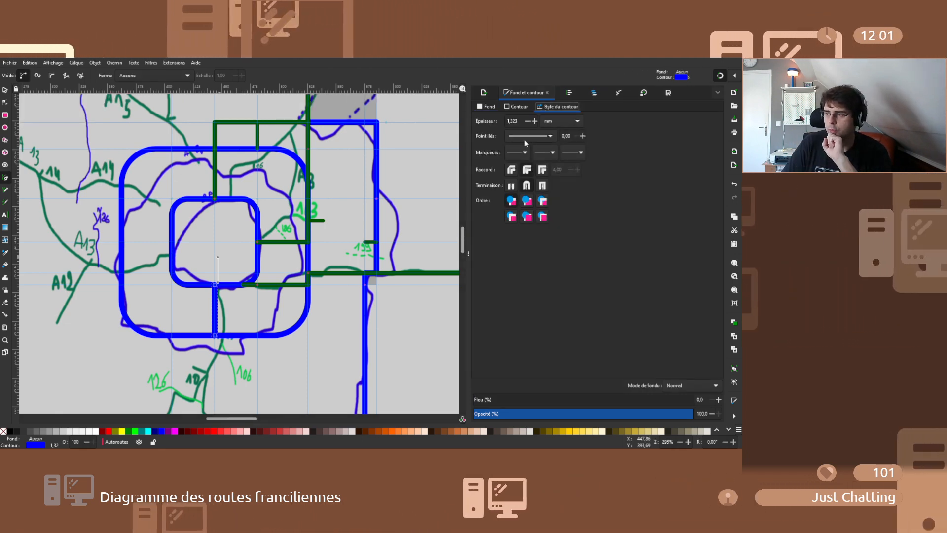
{"action": "left_click", "coordinate": [565, 120]}
{"action": "left_click", "coordinate": [557, 89]}
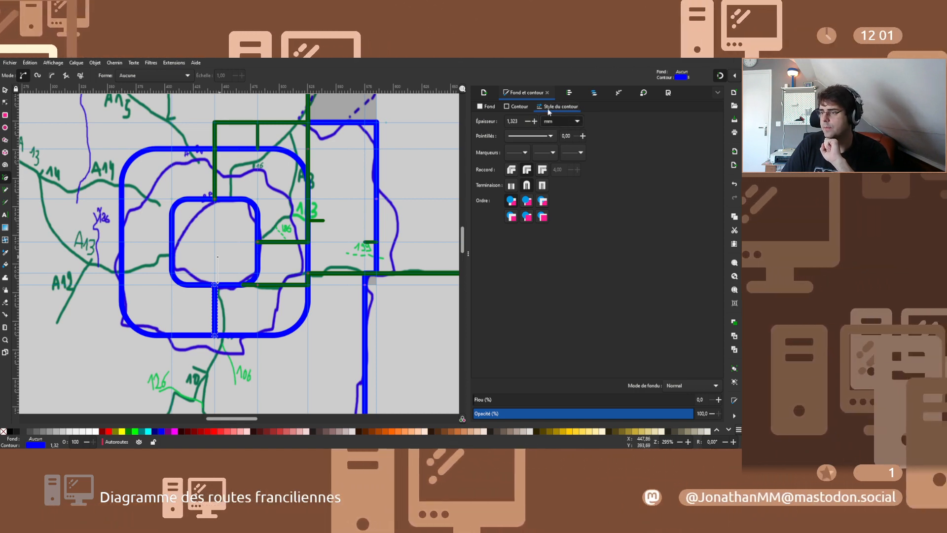
{"action": "left_click", "coordinate": [666, 93]}
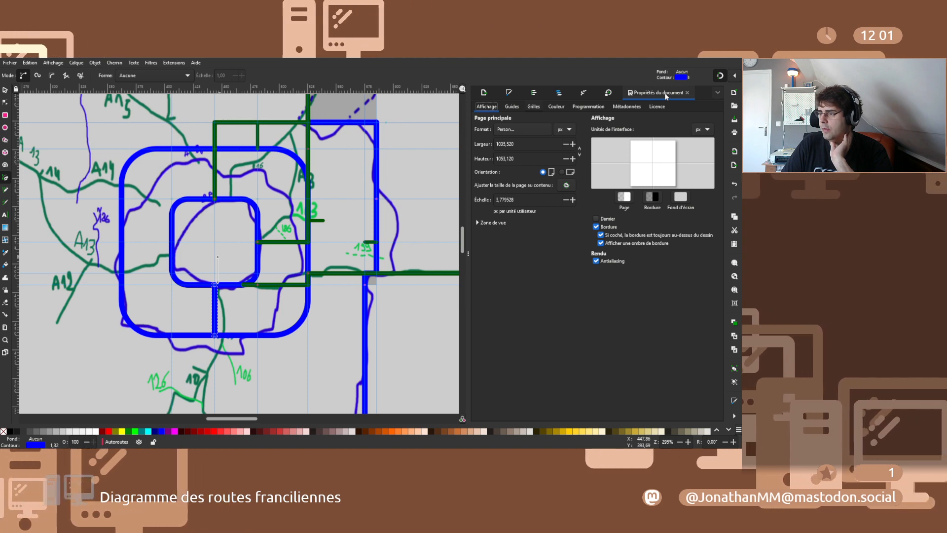
{"action": "left_click", "coordinate": [514, 93]}
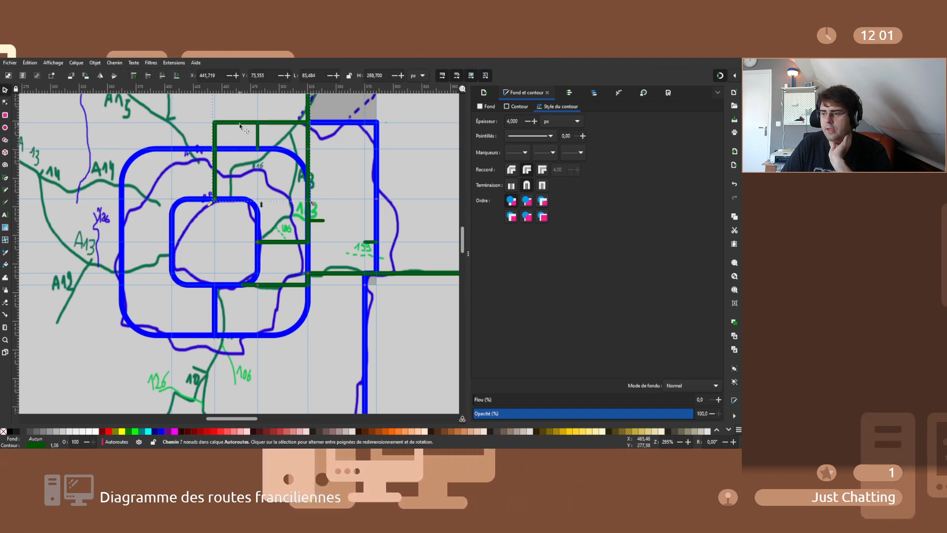
- Set the stroke width of the vertical segment between the inner and outer rings' lower edges to 4 px
{"action": "left_click", "coordinate": [215, 310]}
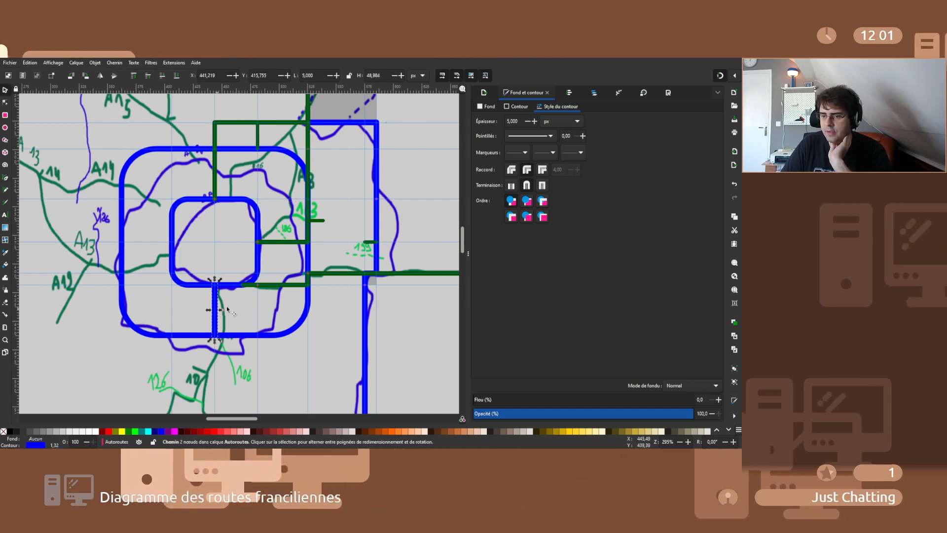
{"action": "triple_click", "coordinate": [514, 120]}
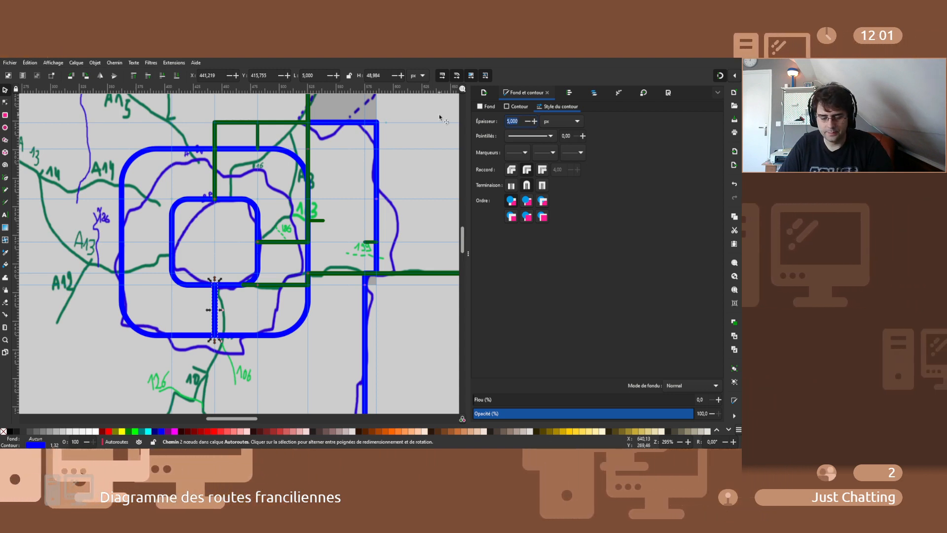
{"action": "type", "text": "4"}
{"action": "key", "text": "Return"}
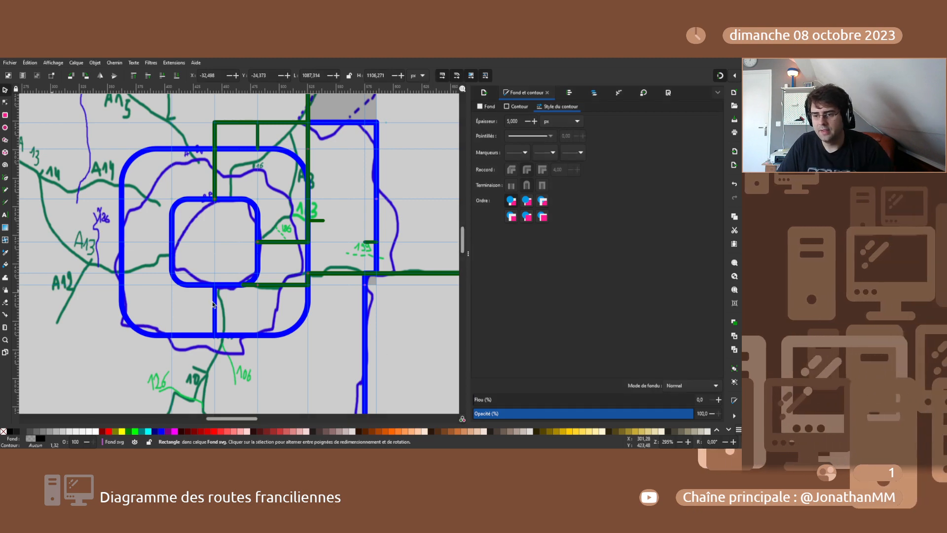
- Give the vertical segment south of the inner ring the dark green stroke colour sampled from the neighbouring horizontal motorway
{"action": "scroll", "coordinate": [213, 302], "scroll_direction": "up", "scroll_amount": 4}
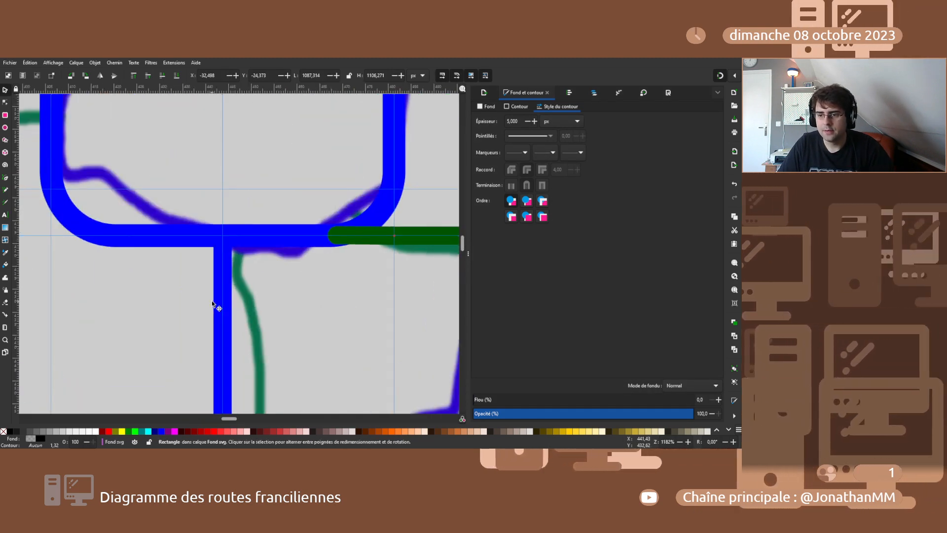
{"action": "left_click", "coordinate": [212, 301]}
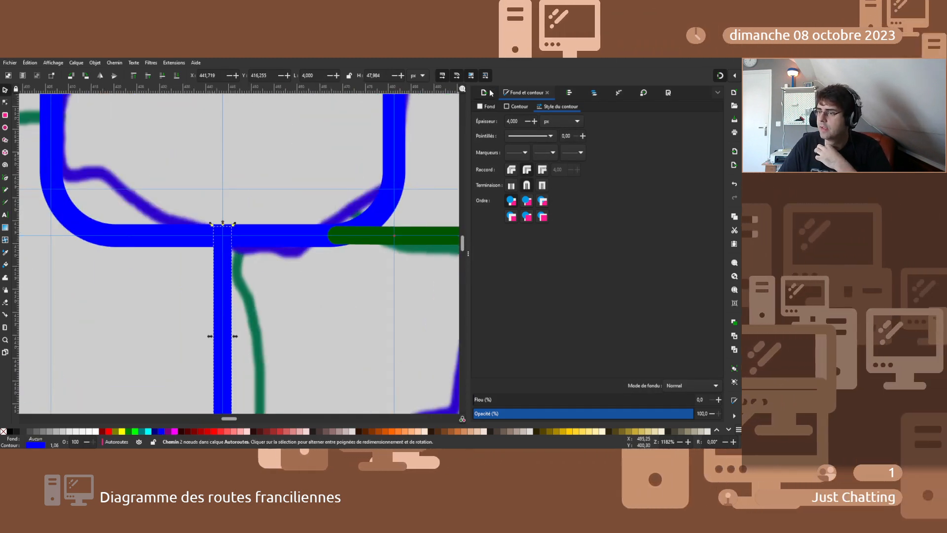
{"action": "left_click", "coordinate": [487, 106]}
{"action": "left_click", "coordinate": [515, 107]}
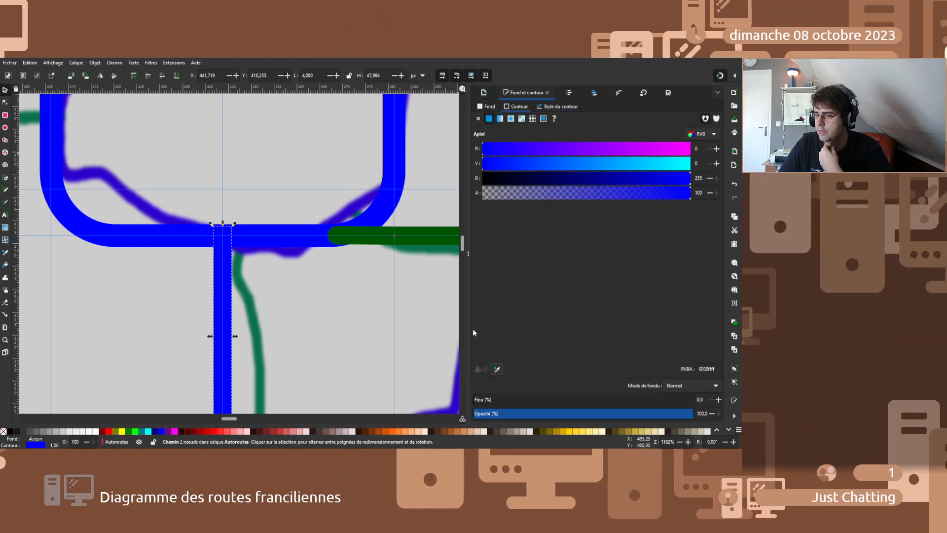
{"action": "key", "text": "d"}
{"action": "left_click", "coordinate": [417, 231]}
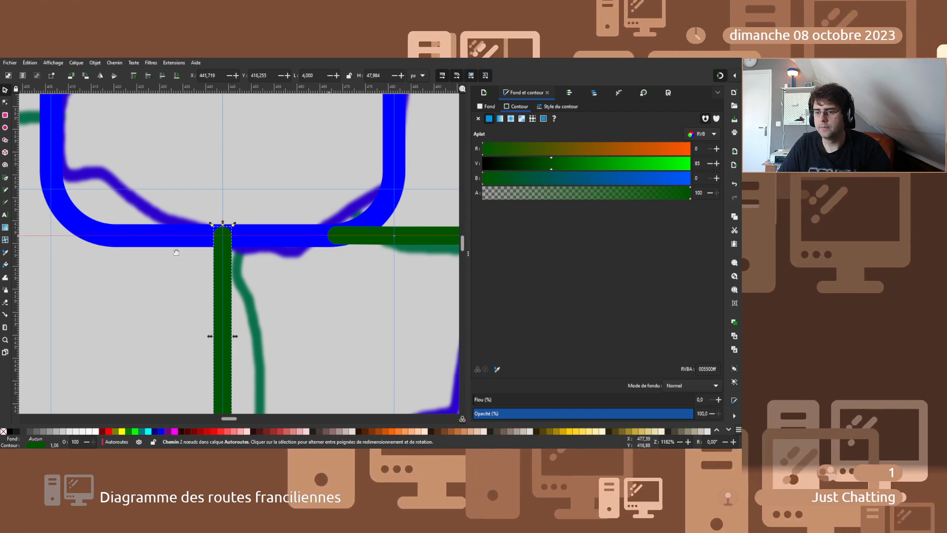
{"action": "left_click", "coordinate": [134, 312]}
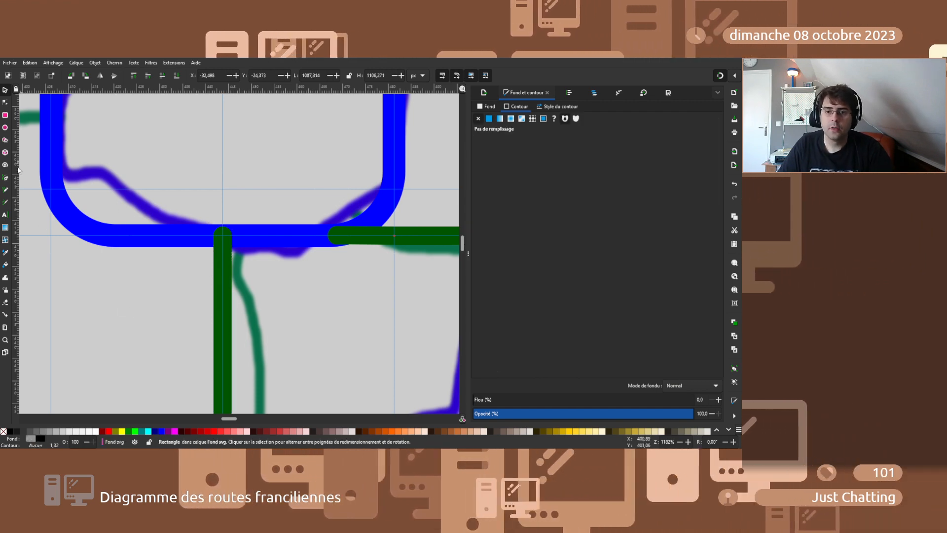
- Draw a horizontal Pen line about 20 px long from the green segment's midpoint and convert it into a guide
{"action": "left_click", "coordinate": [5, 178]}
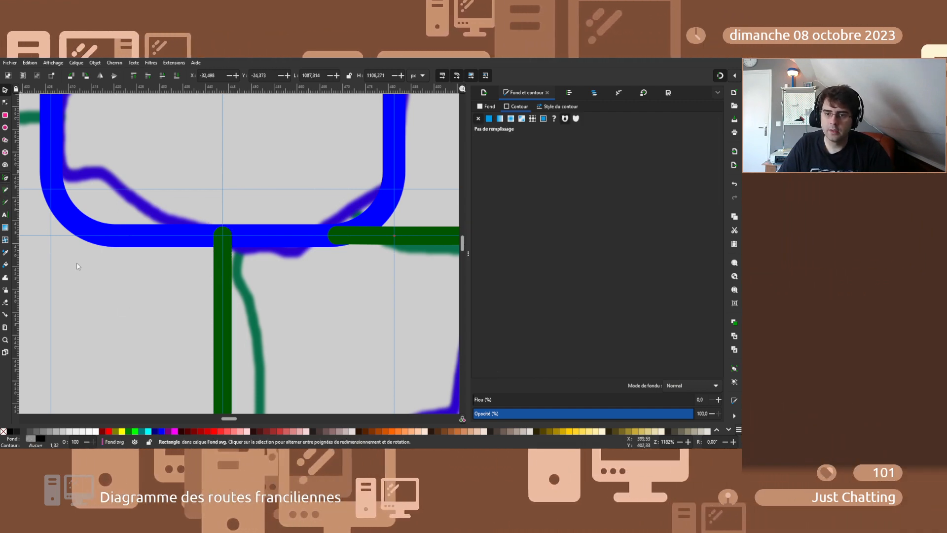
{"action": "scroll", "coordinate": [101, 281], "scroll_direction": "down", "scroll_amount": 3}
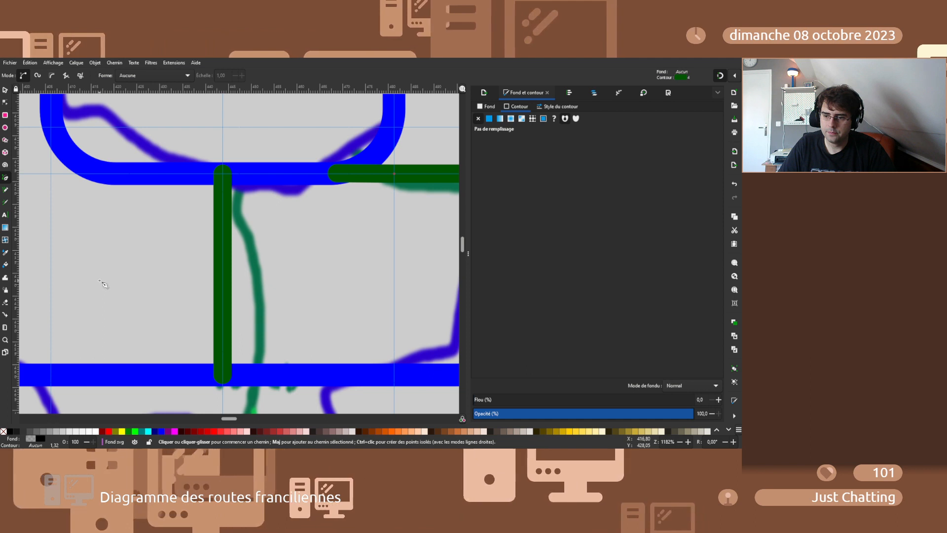
{"action": "left_click", "coordinate": [222, 274]}
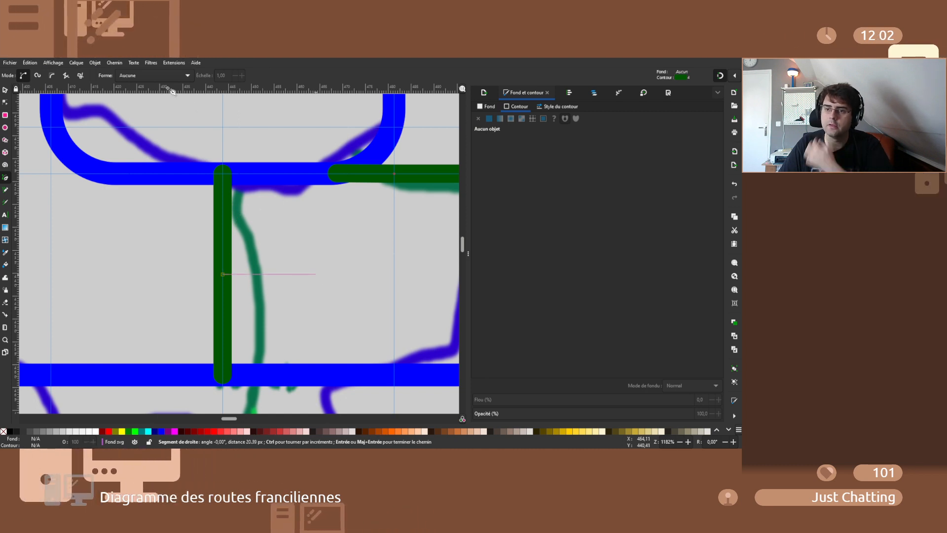
{"action": "key", "text": "Return"}
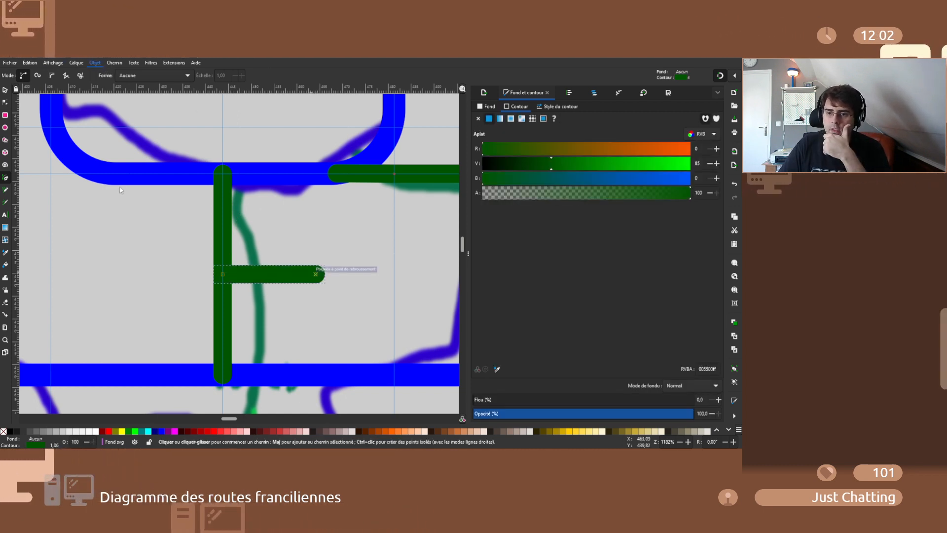
{"action": "key", "text": "Delete"}
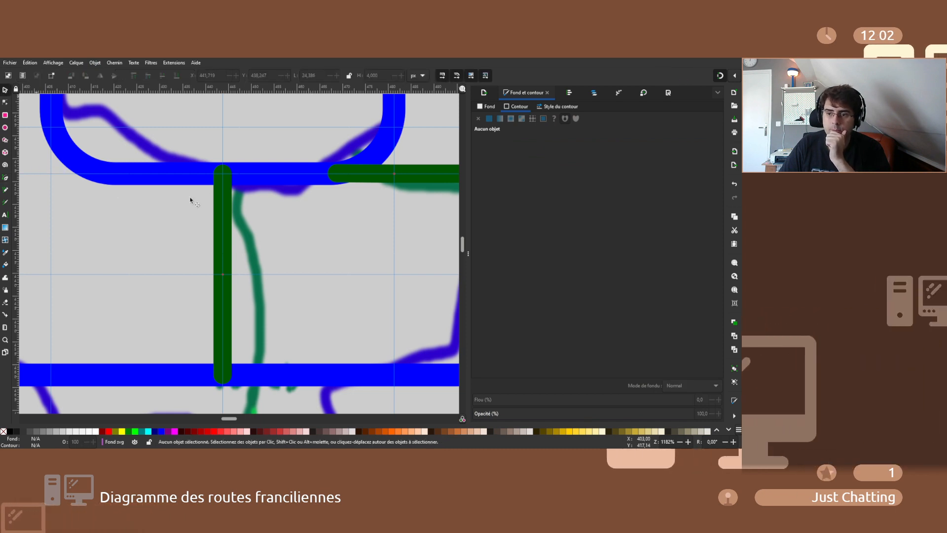
- Shorten the green vertical segment by moving its upper node down to the horizontal guide at its midpoint
{"action": "left_click", "coordinate": [219, 193]}
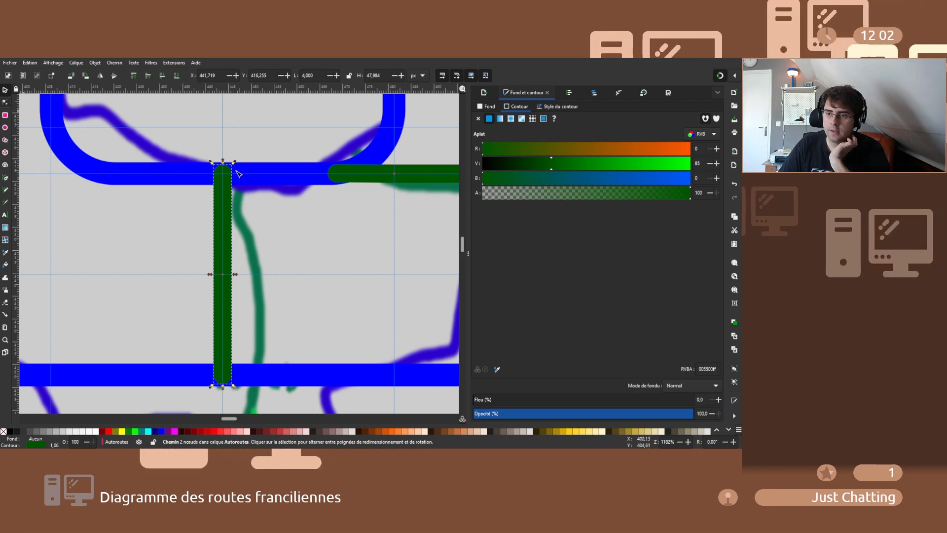
{"action": "key", "text": "n"}
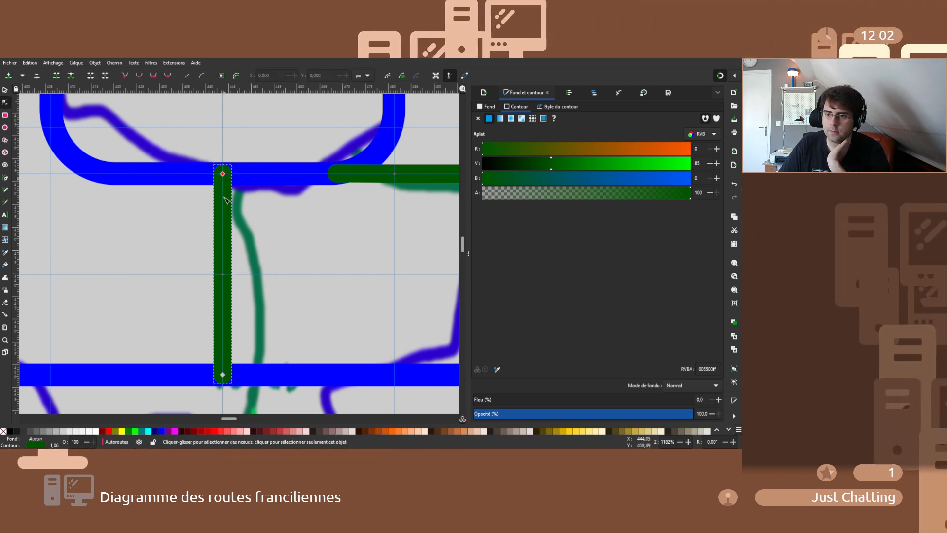
{"action": "left_click_drag", "start_coordinate": [223, 174], "coordinate": [225, 272]}
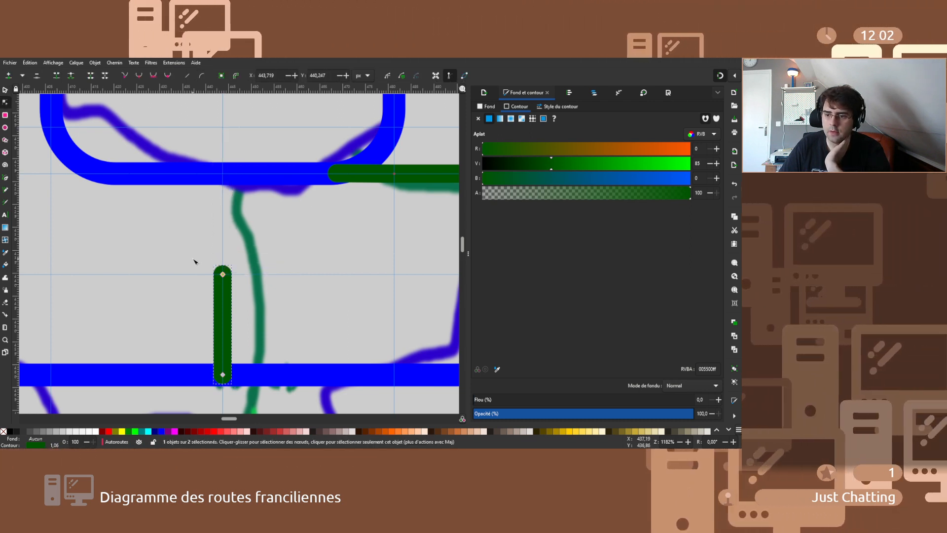
{"action": "left_click", "coordinate": [195, 265]}
- Draw two mirrored diagonal Pen branches, about 25 px long at 60°, from the shortened segment's upper end to the inner ring's lower edge
{"action": "left_click", "coordinate": [6, 177]}
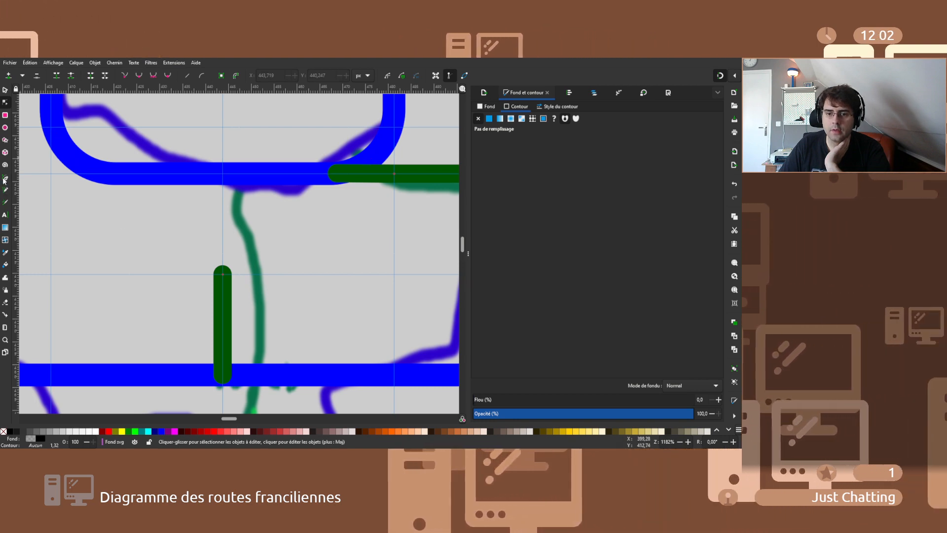
{"action": "left_click", "coordinate": [223, 274]}
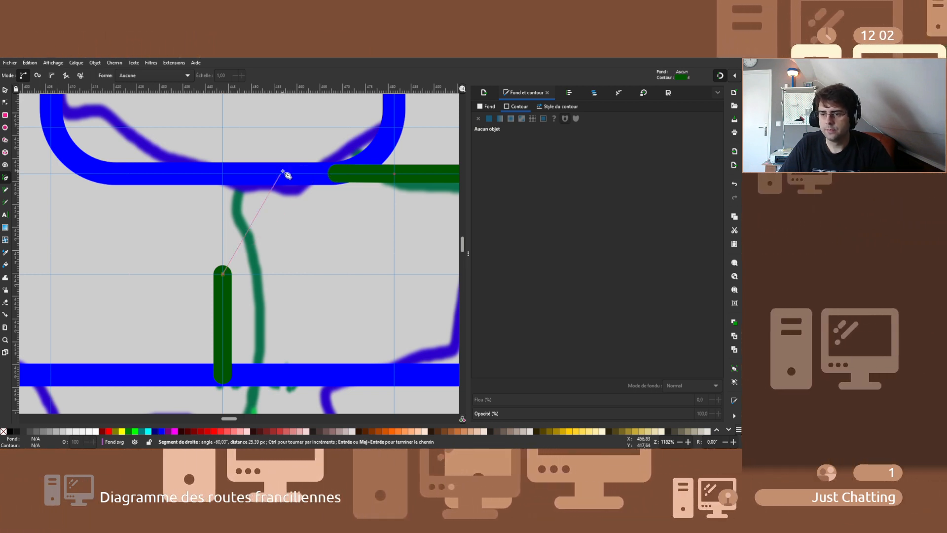
{"action": "double_click", "coordinate": [283, 173]}
{"action": "left_click", "coordinate": [223, 273]}
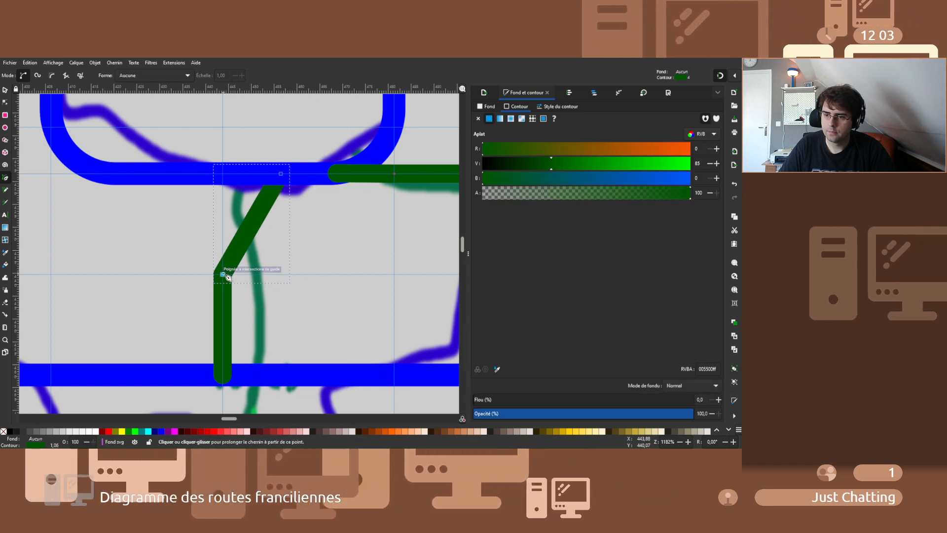
{"action": "double_click", "coordinate": [169, 176]}
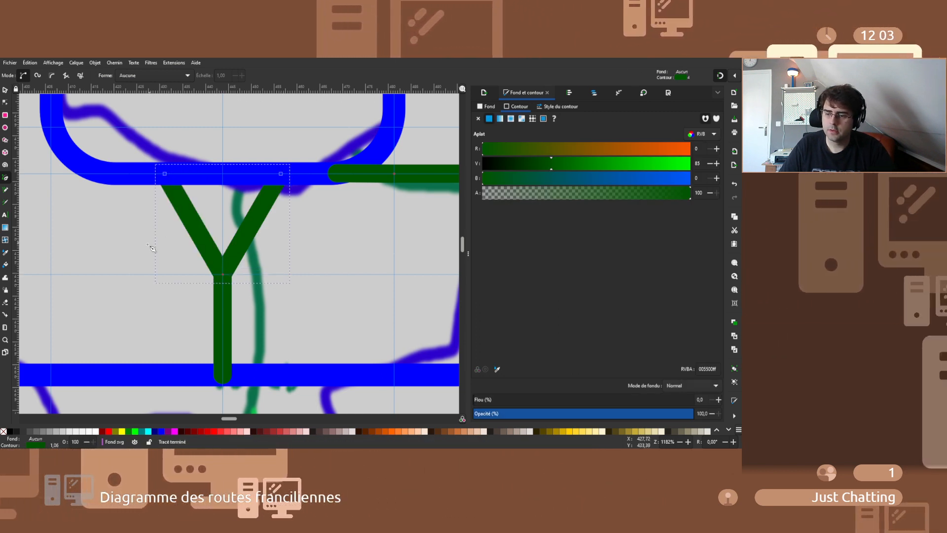
- Move the new branch path from the Fond svg layer into the Autoroutes layer
{"action": "scroll", "coordinate": [132, 270], "scroll_direction": "down", "scroll_amount": 1}
{"action": "scroll", "coordinate": [133, 269], "scroll_direction": "down", "scroll_amount": 2}
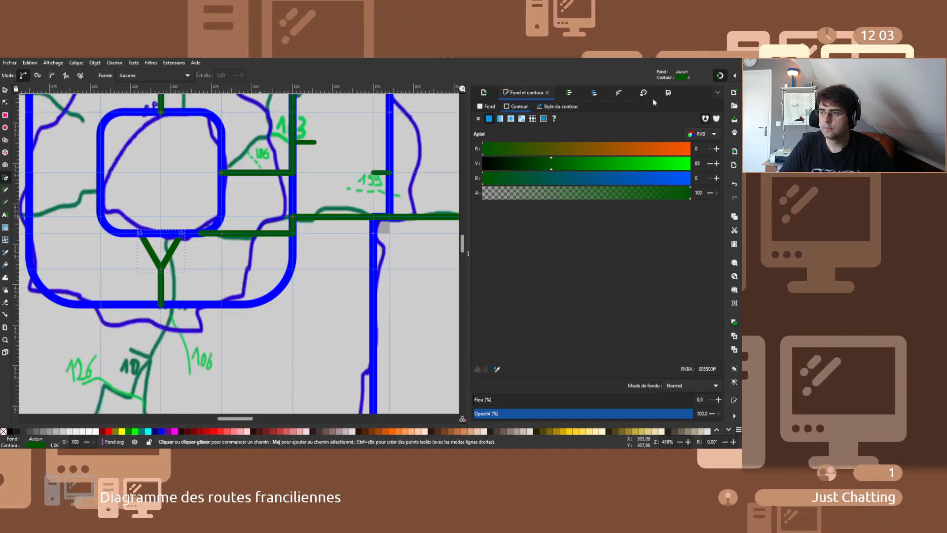
{"action": "left_click", "coordinate": [597, 93]}
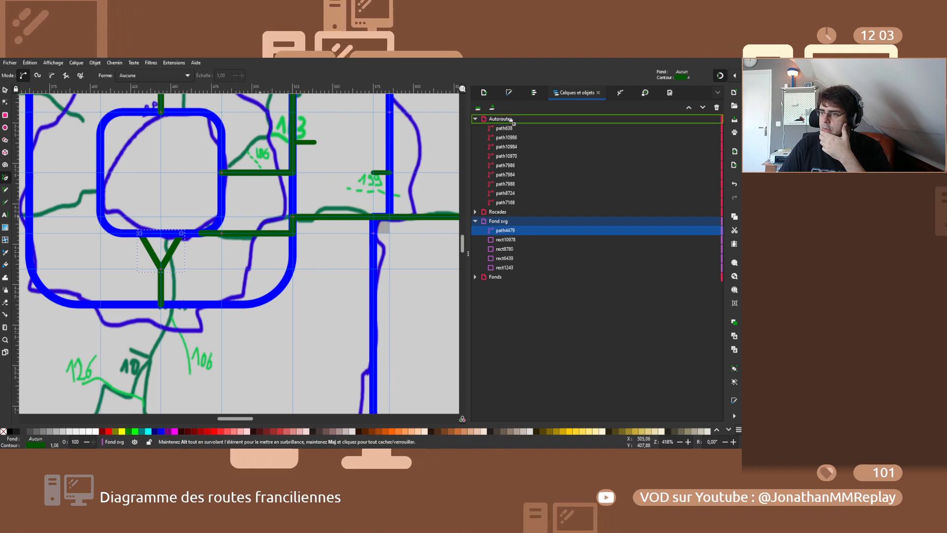
{"action": "left_click_drag", "start_coordinate": [511, 119], "coordinate": [512, 121]}
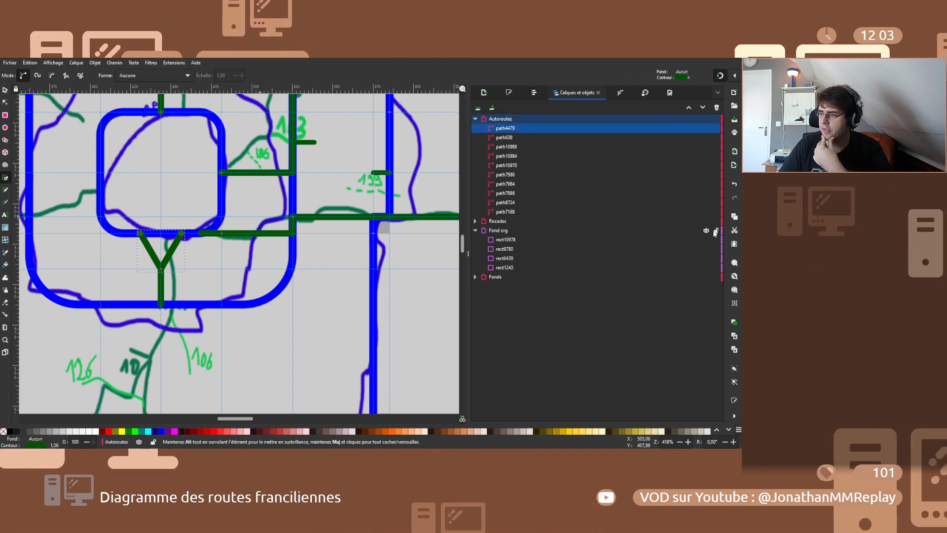
- Lock the Fond svg and Fonds layers and collapse the Fond svg layer
{"action": "left_click", "coordinate": [715, 231]}
{"action": "left_click", "coordinate": [475, 231]}
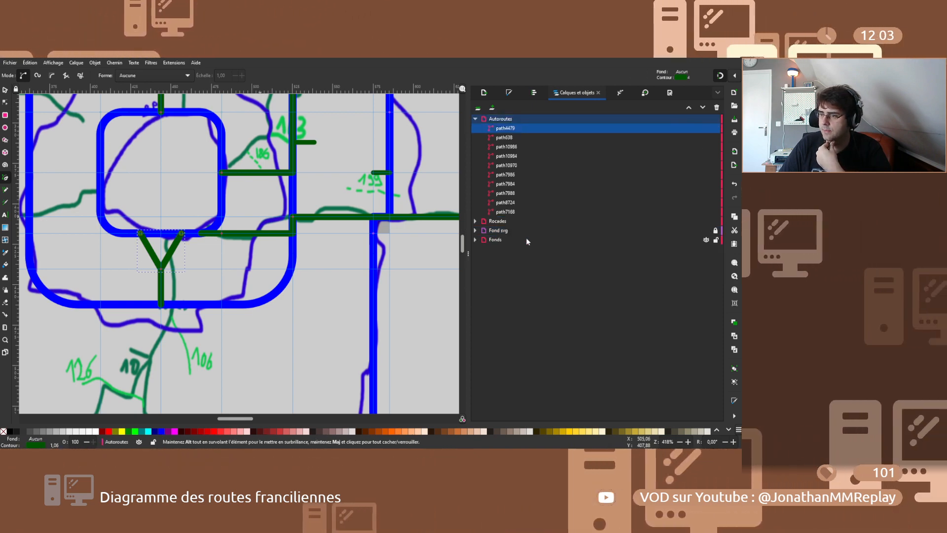
{"action": "left_click", "coordinate": [715, 239]}
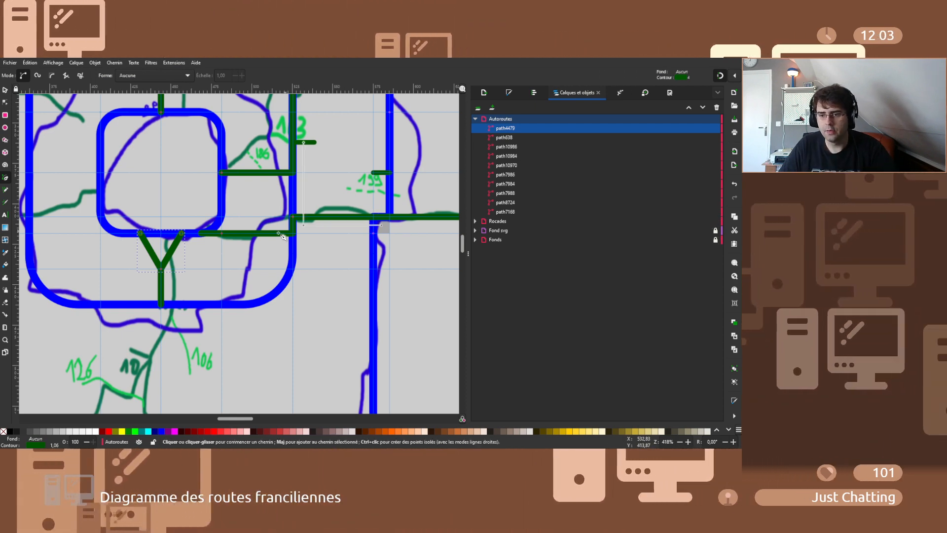
- In the Autoroutes layer, draw a horizontal Pen segment from the Y junction eastward to the vertical guide along the inner ring's right edge
{"action": "key", "text": "s"}
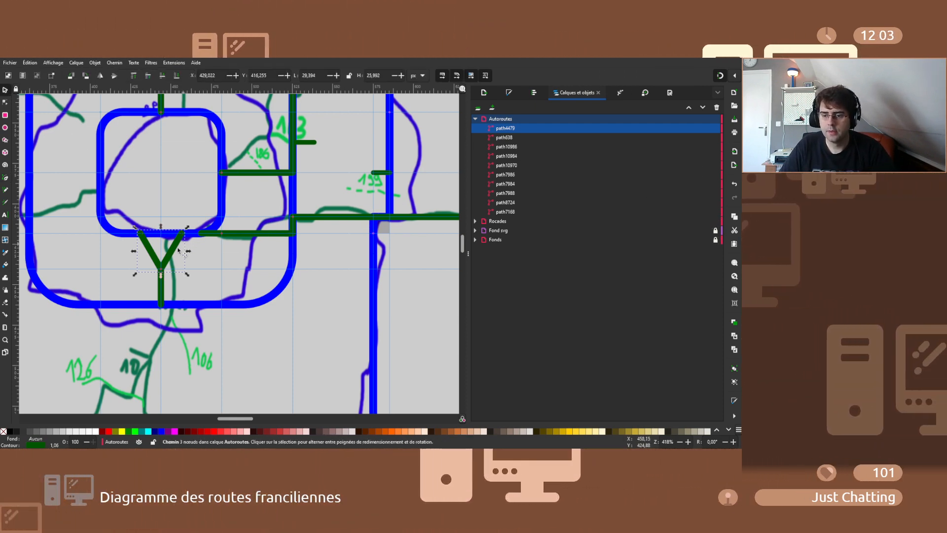
{"action": "scroll", "coordinate": [180, 284], "scroll_direction": "down", "scroll_amount": 2}
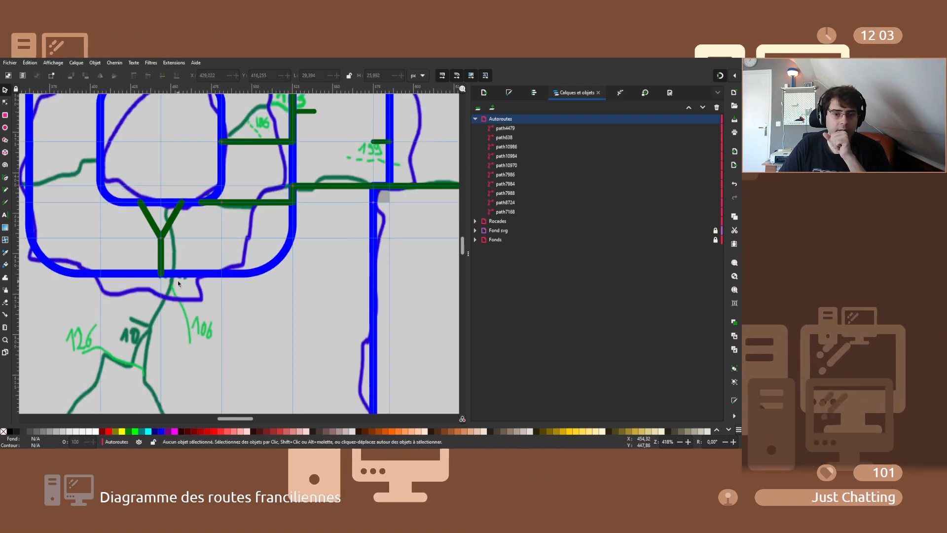
{"action": "scroll", "coordinate": [178, 282], "scroll_direction": "down", "scroll_amount": 4}
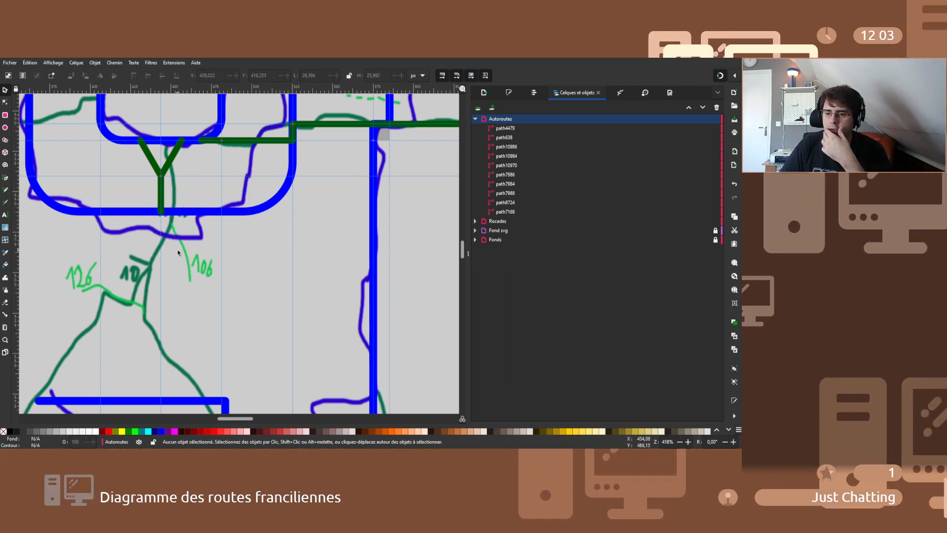
{"action": "key", "text": "b"}
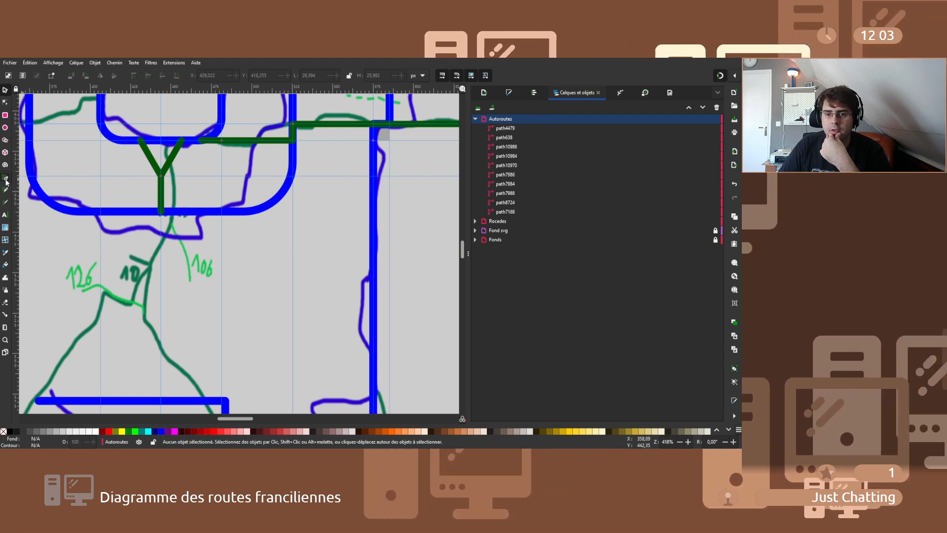
{"action": "left_click", "coordinate": [161, 213]}
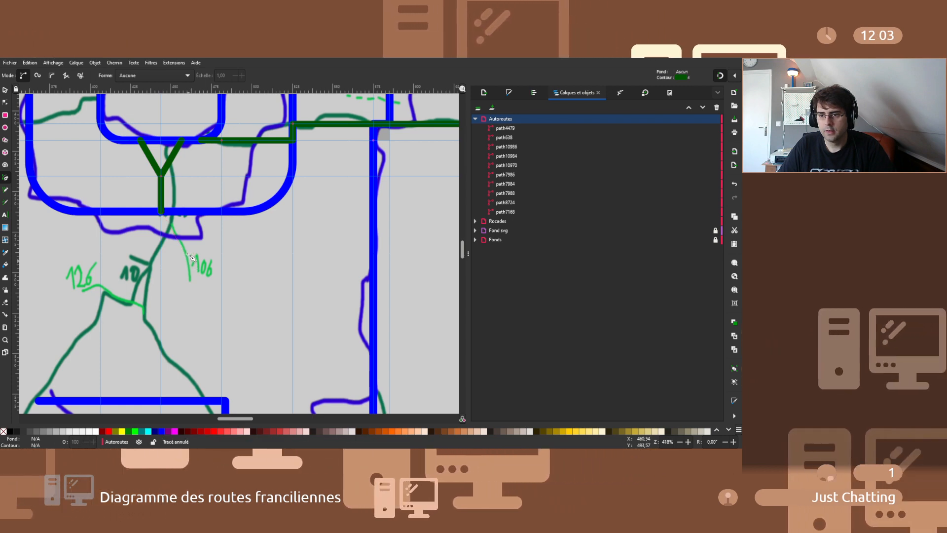
{"action": "key", "text": "Escape"}
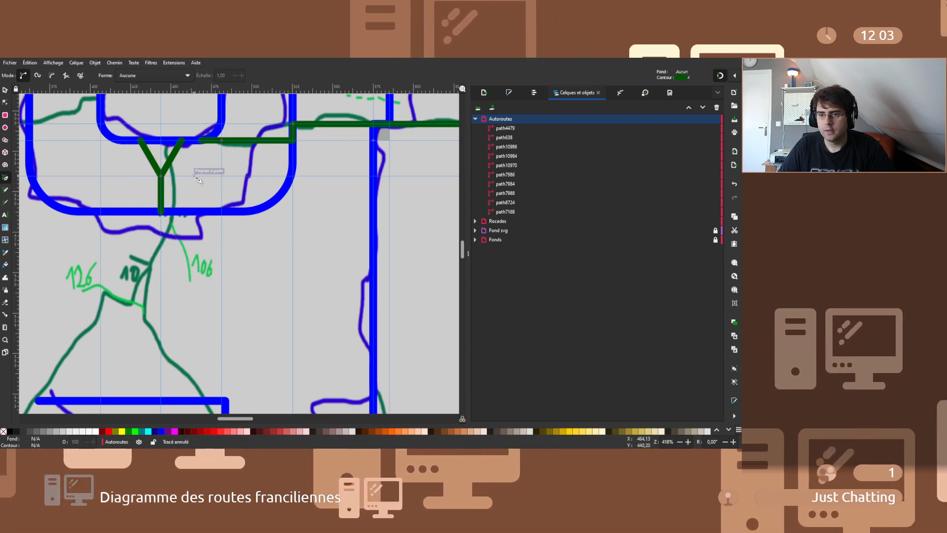
{"action": "left_click", "coordinate": [161, 176]}
{"action": "double_click", "coordinate": [223, 175]}
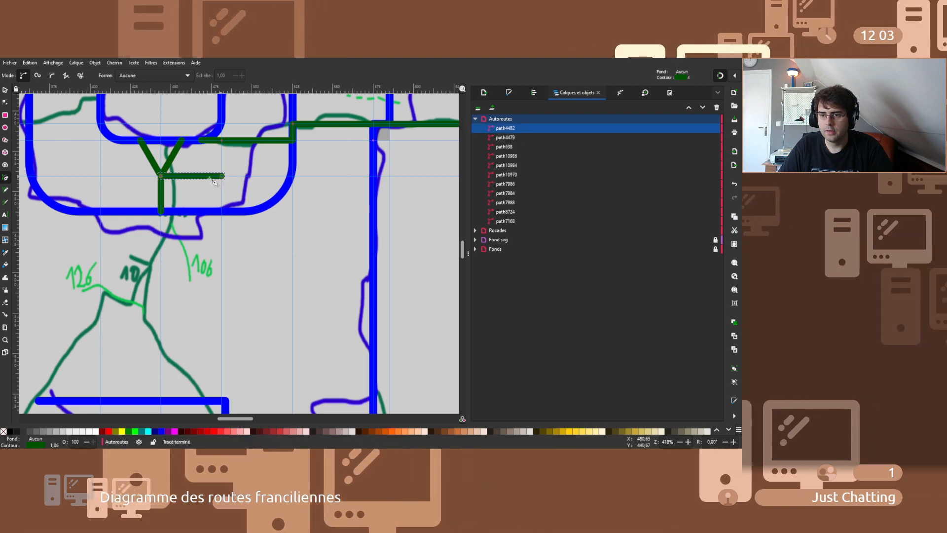
- Draw a vertical Pen line about 63 px long downward from the horizontal segment's midpoint and convert it into a guide
{"action": "left_click", "coordinate": [192, 175]}
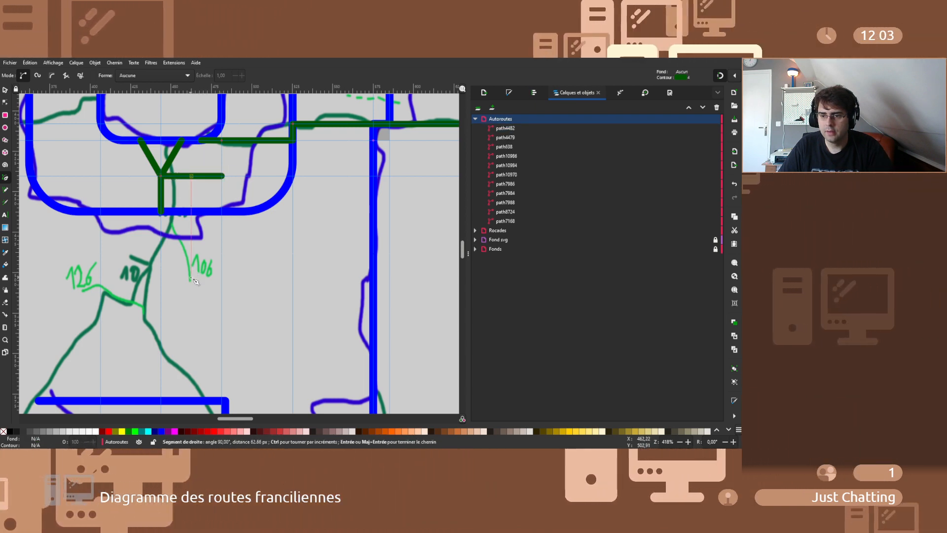
{"action": "double_click", "coordinate": [192, 278]}
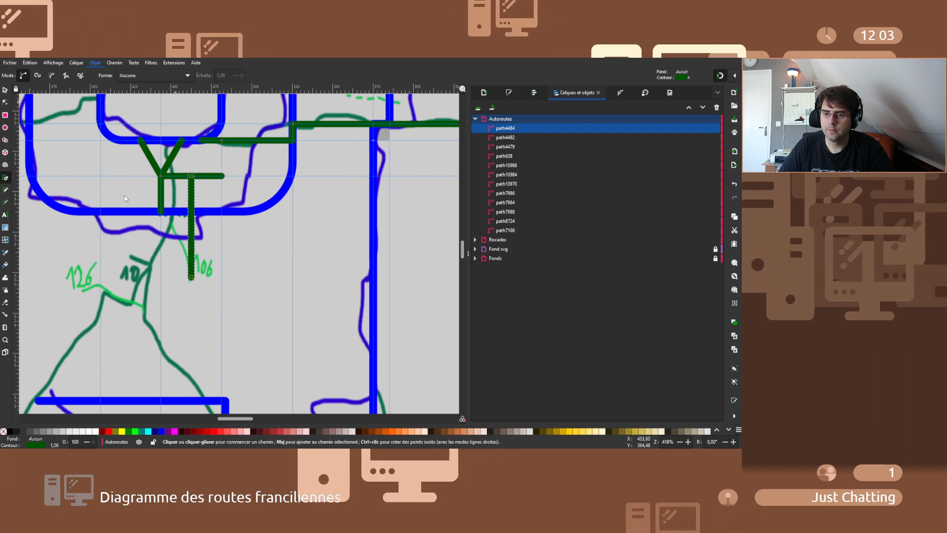
{"action": "key", "text": "ctrl+z"}
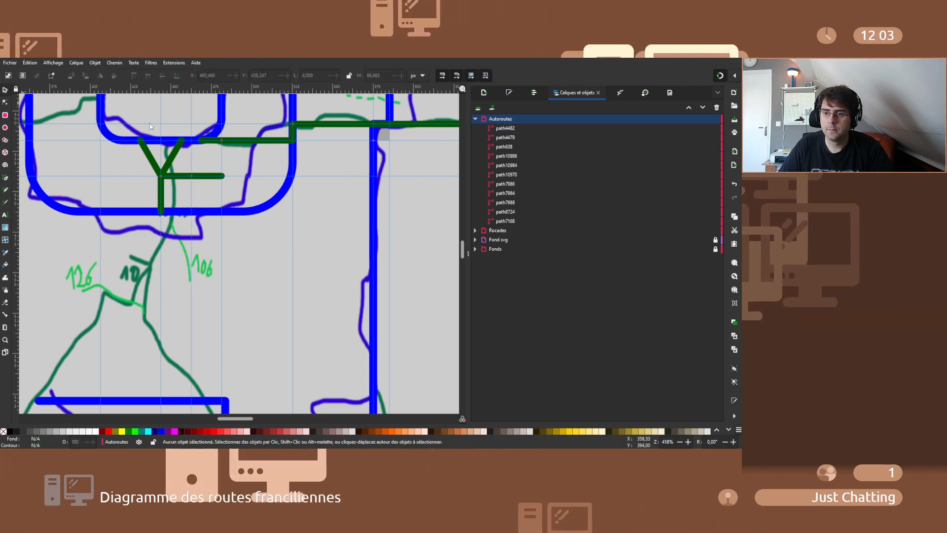
- Delete the horizontal helper segment and draw a diagonal Pen line from the southern ring crossing to the vertical guide near the 106 label
{"action": "left_click", "coordinate": [209, 177]}
{"action": "key", "text": "Delete"}
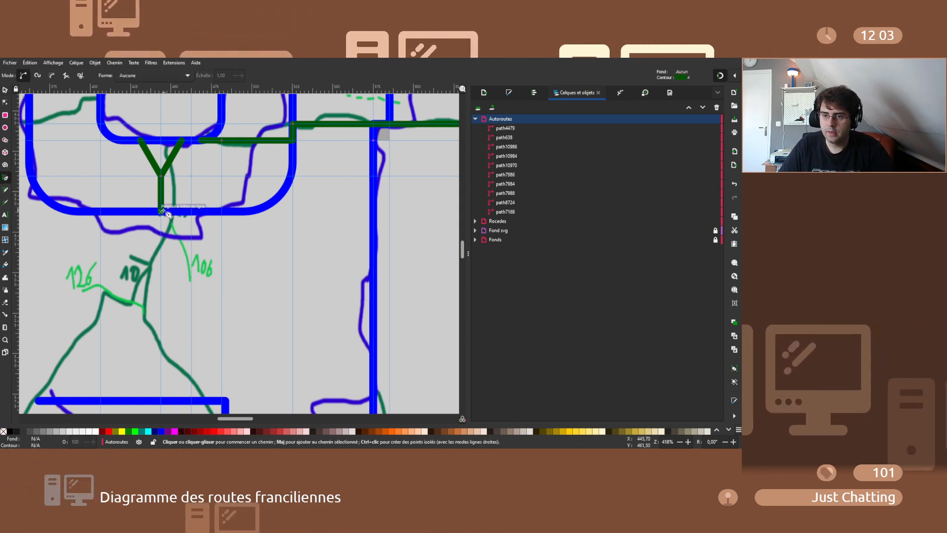
{"action": "double_click", "coordinate": [193, 263]}
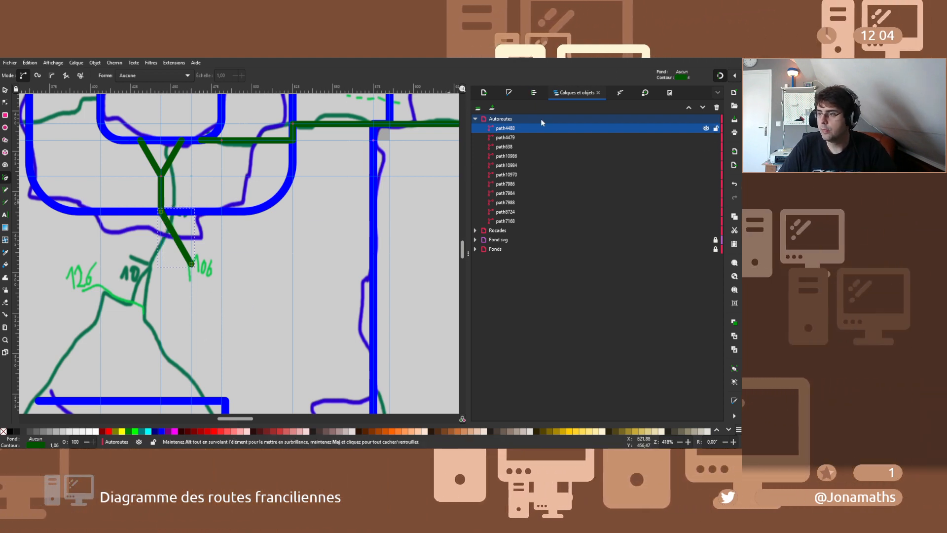
- Set the stroke width of the diagonal 106 branch to 3 px
{"action": "left_click", "coordinate": [510, 93]}
{"action": "left_click", "coordinate": [561, 106]}
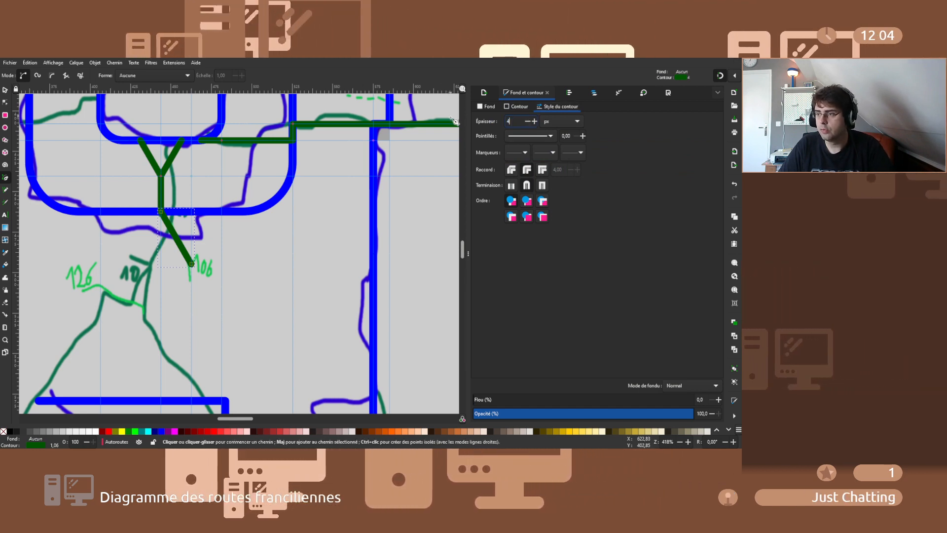
{"action": "key", "text": "Down"}
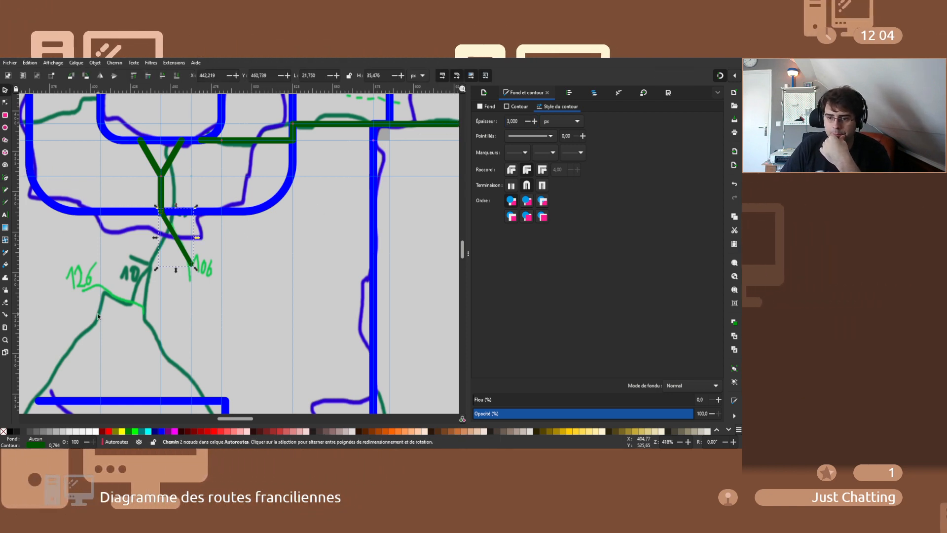
- Draw a horizontal Pen segment about 37.5 px long between two vertical guides, level with the 126 junction, and convert it into a guide
{"action": "scroll", "coordinate": [74, 321], "scroll_direction": "down", "scroll_amount": 2}
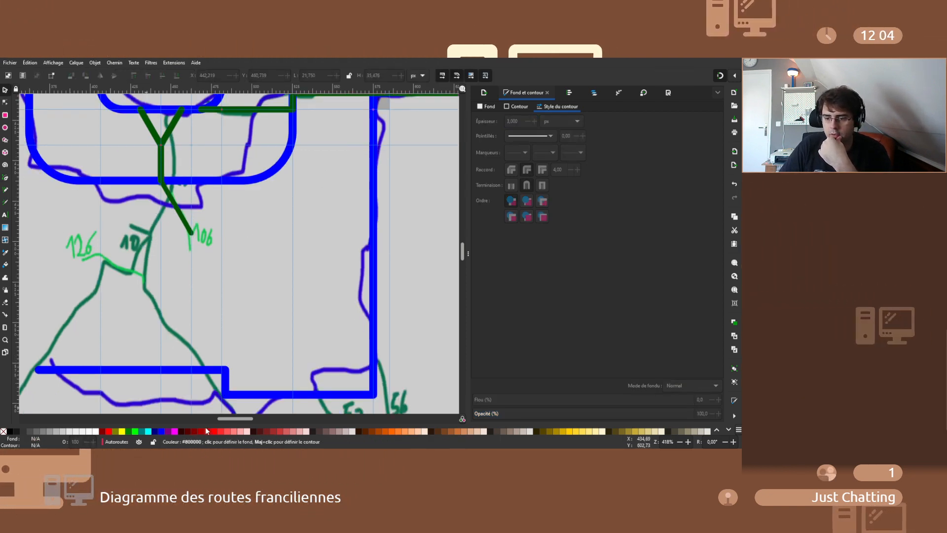
{"action": "left_click_drag", "start_coordinate": [222, 417], "coordinate": [216, 418]}
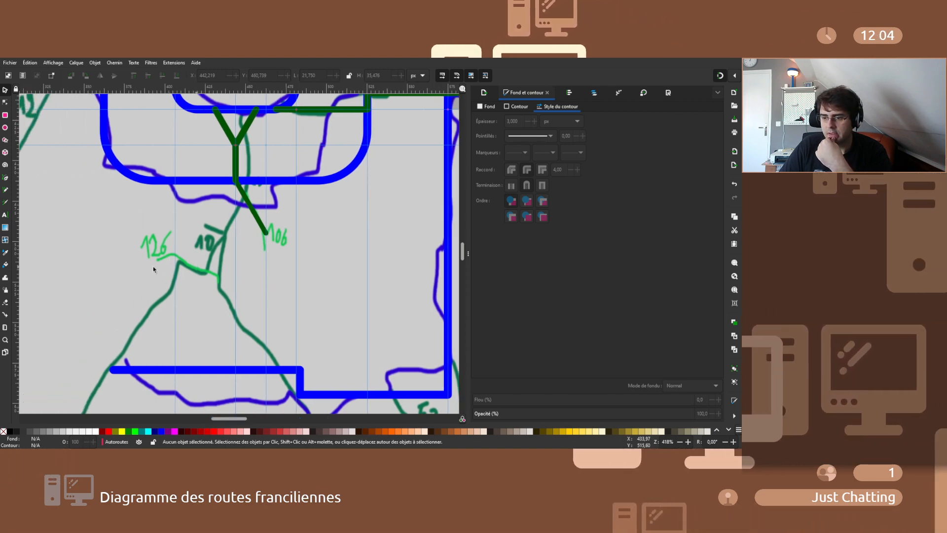
{"action": "key", "text": "b"}
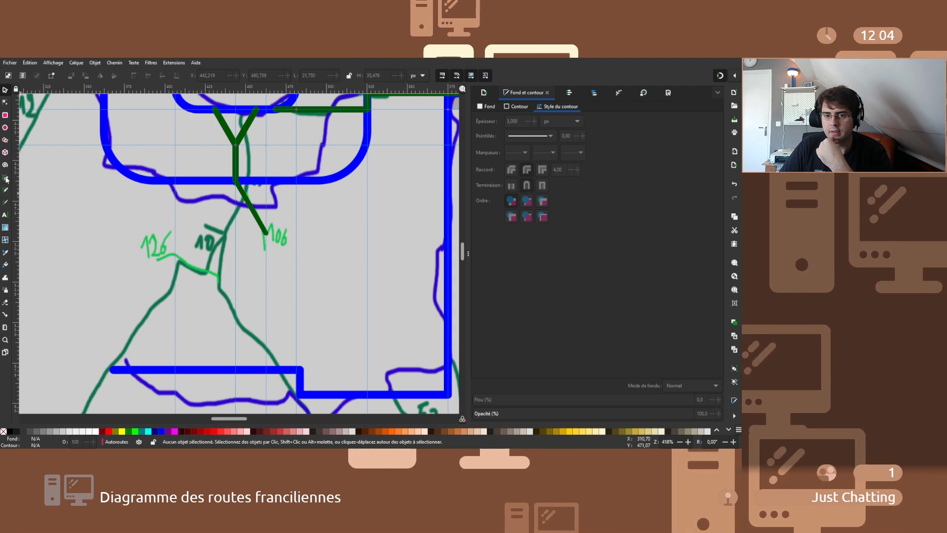
{"action": "left_click", "coordinate": [235, 265]}
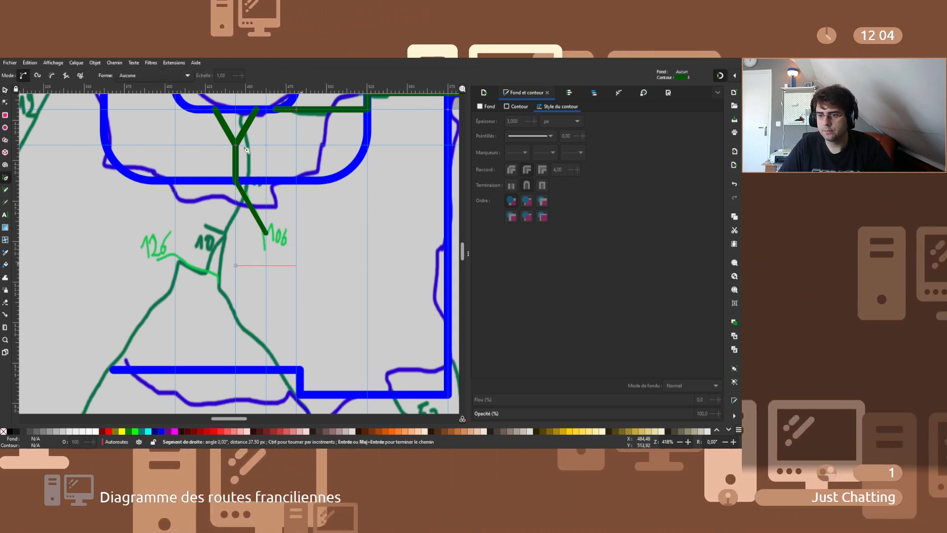
{"action": "double_click", "coordinate": [298, 265]}
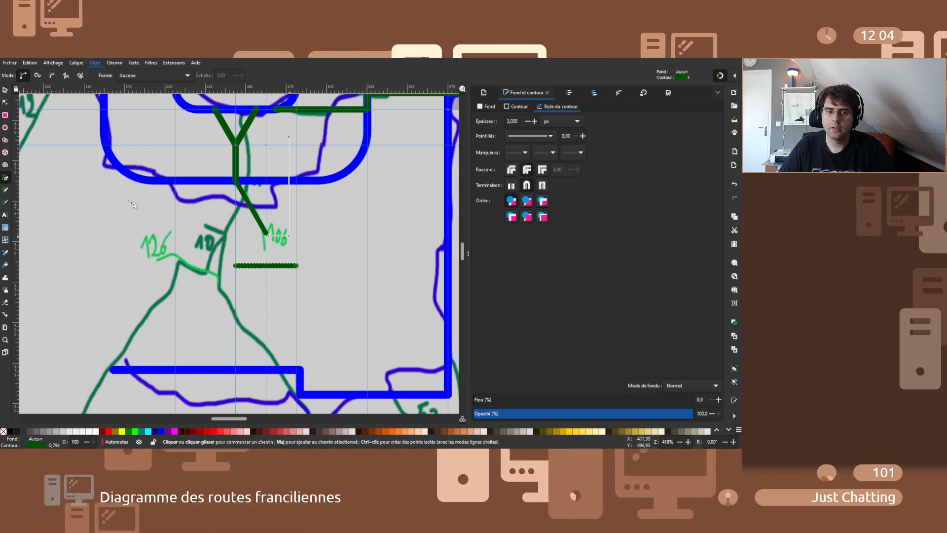
{"action": "key", "text": "Delete"}
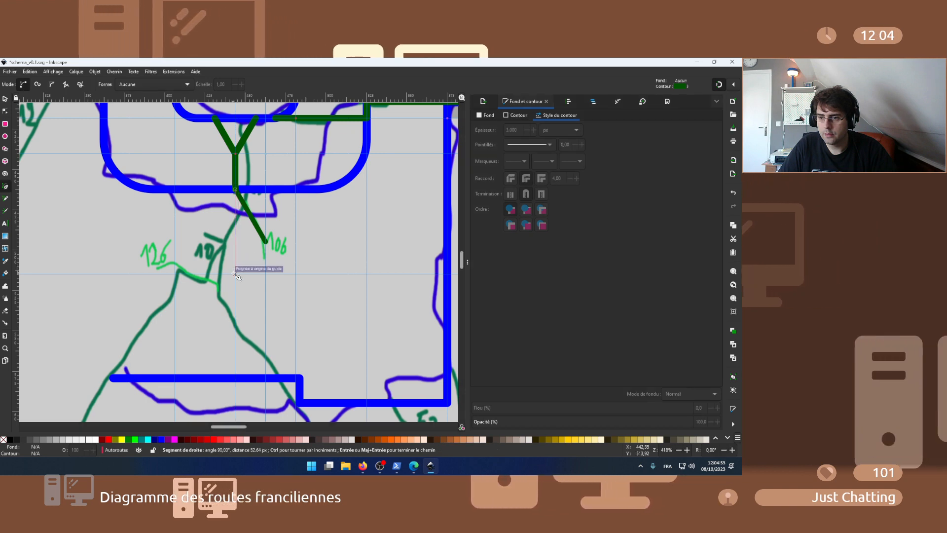
- Trace the A10 route from the ring crossing south, west along the horizontal guide and diagonally to the blue line's west end, with a 4 px stroke
{"action": "left_click", "coordinate": [236, 274]}
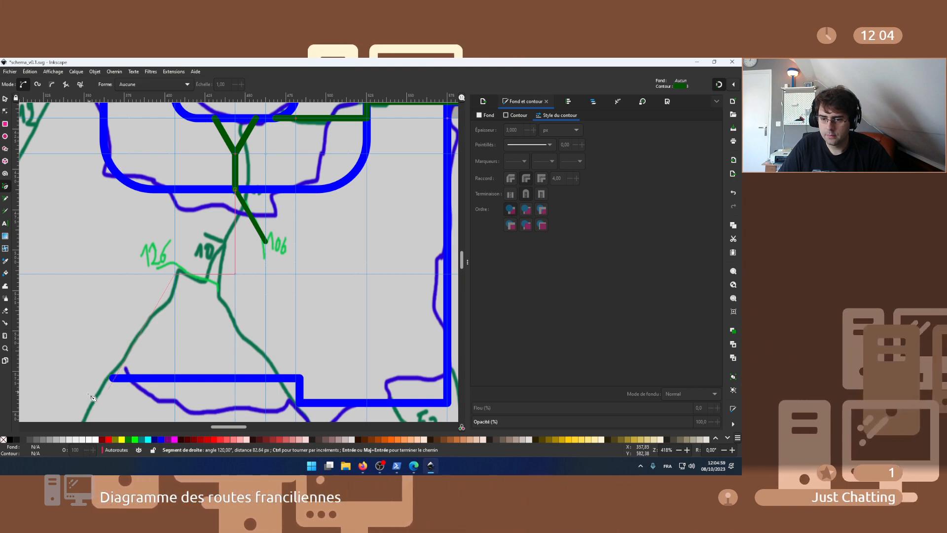
{"action": "double_click", "coordinate": [115, 378]}
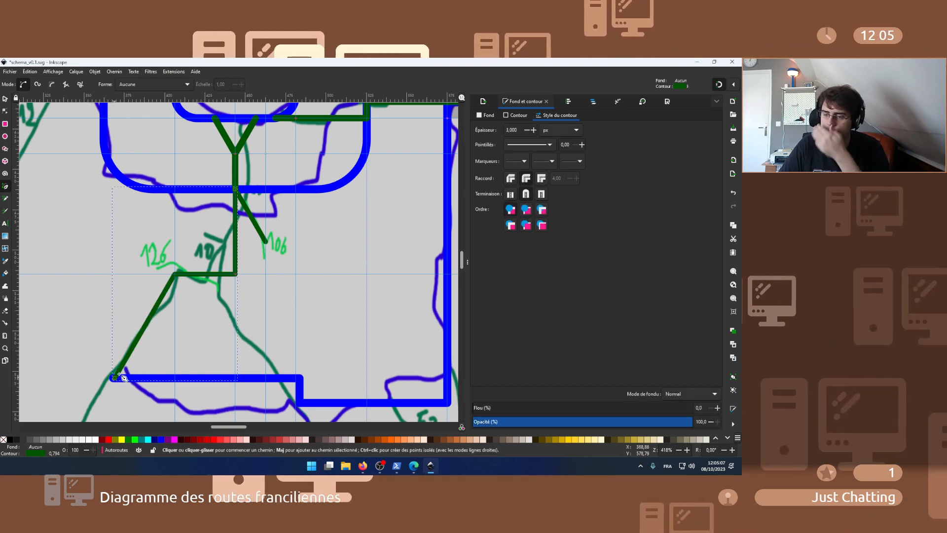
{"action": "triple_click", "coordinate": [511, 130]}
{"action": "type", "text": "4"}
{"action": "key", "text": "Return"}
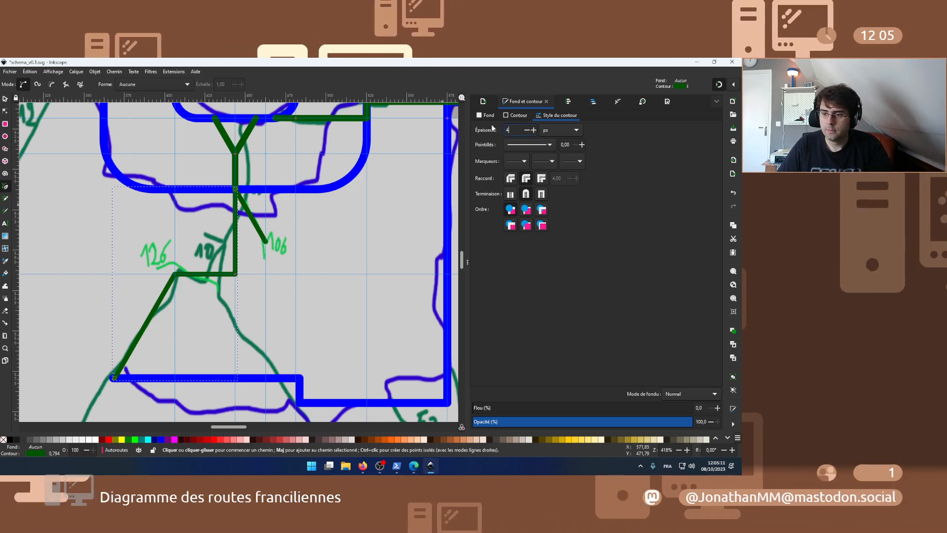
- Draw a horizontal Pen line about 72 px westward from the midpoint of the A10's vertical segment and convert it into a guide
{"action": "scroll", "coordinate": [299, 262], "scroll_direction": "down", "scroll_amount": 2}
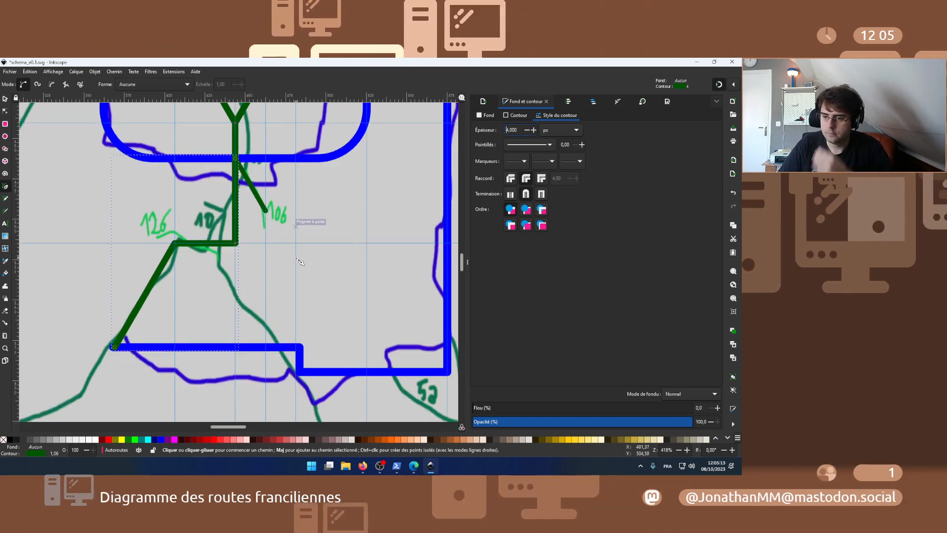
{"action": "scroll", "coordinate": [299, 261], "scroll_direction": "down", "scroll_amount": 2, "text": "ctrl"}
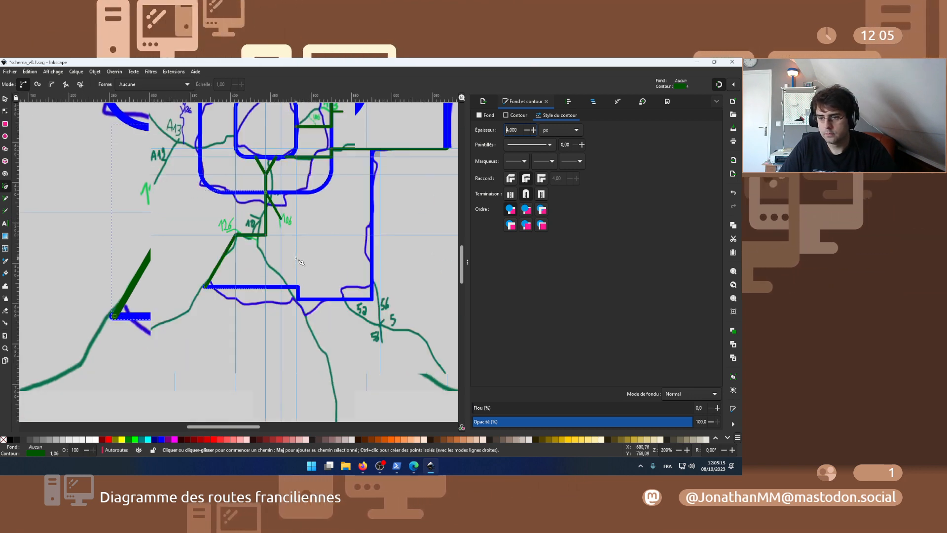
{"action": "scroll", "coordinate": [160, 340], "scroll_direction": "down", "scroll_amount": 2}
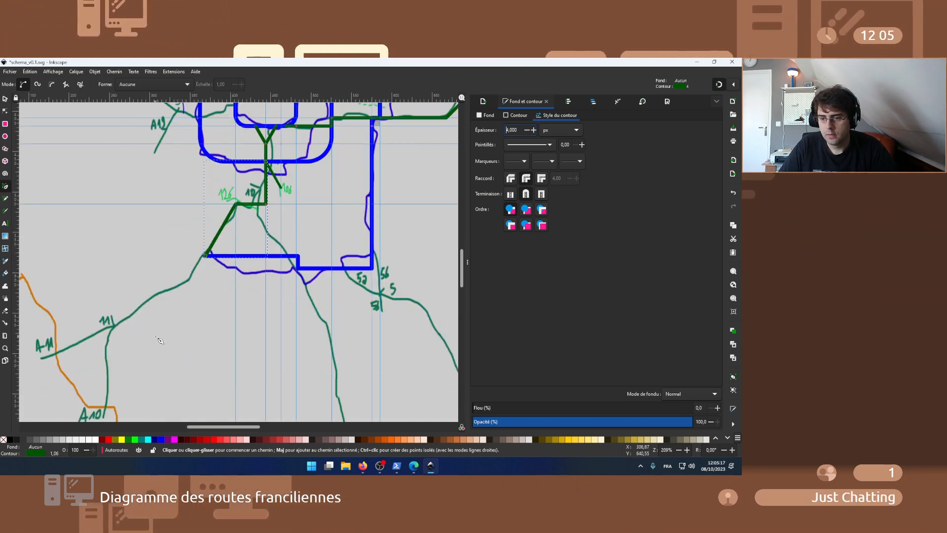
{"action": "scroll", "coordinate": [269, 212], "scroll_direction": "up", "scroll_amount": 1}
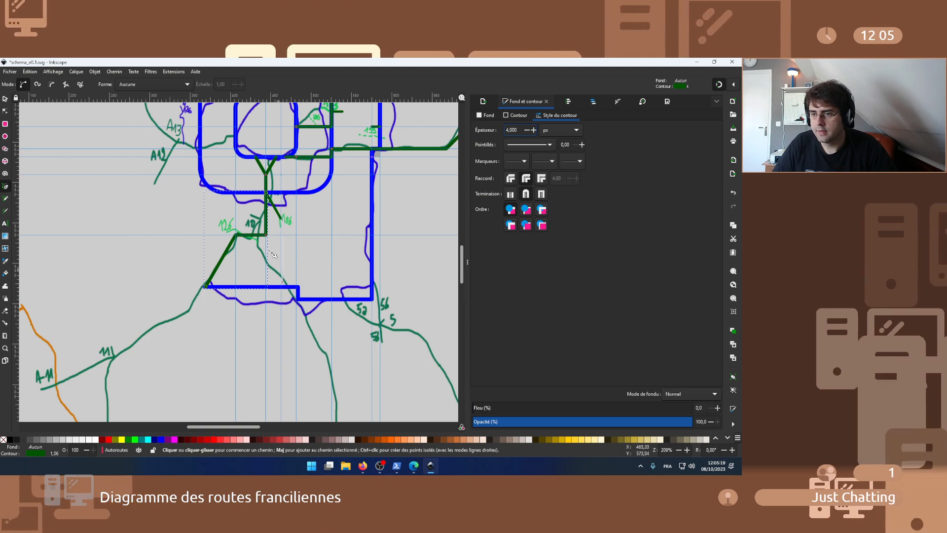
{"action": "scroll", "coordinate": [266, 201], "scroll_direction": "up", "scroll_amount": 2, "text": "ctrl"}
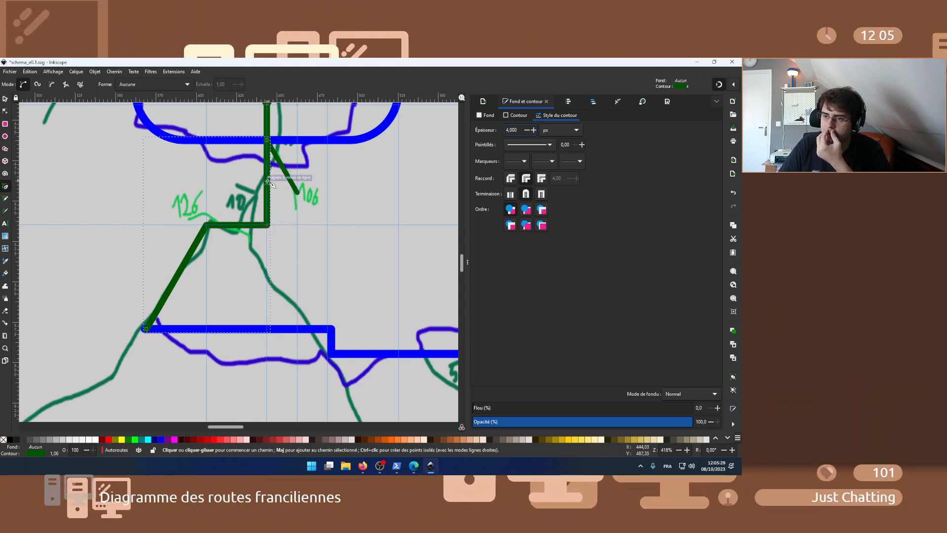
{"action": "left_click", "coordinate": [237, 226]}
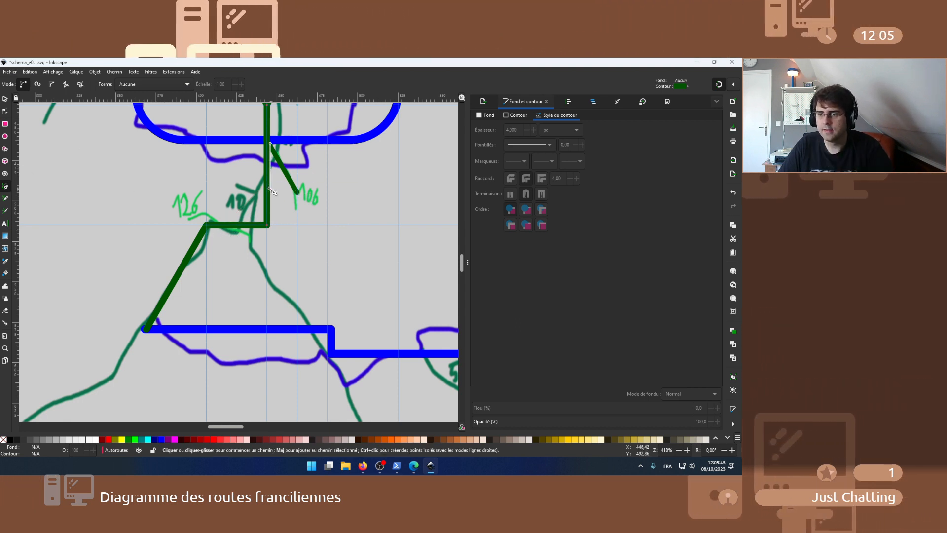
{"action": "left_click", "coordinate": [150, 184], "text": "ctrl"}
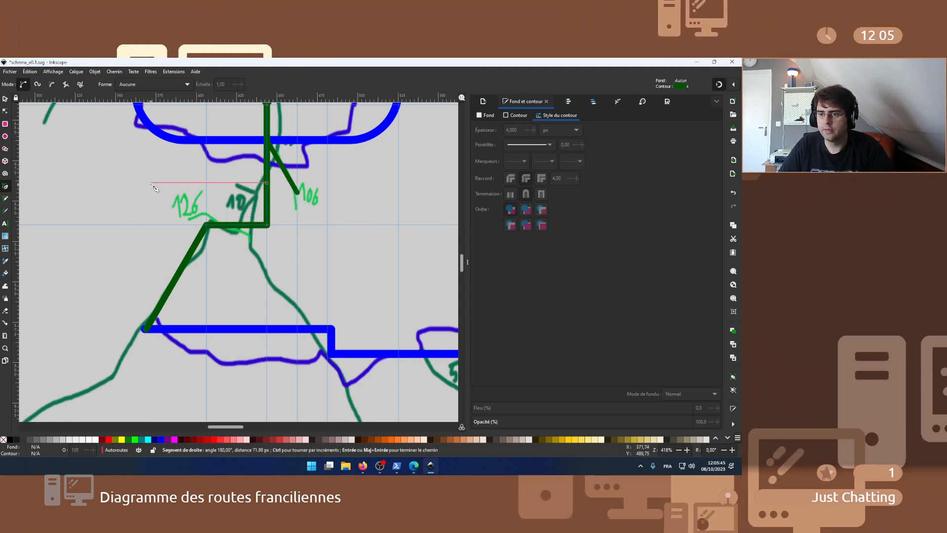
{"action": "key", "text": "Return"}
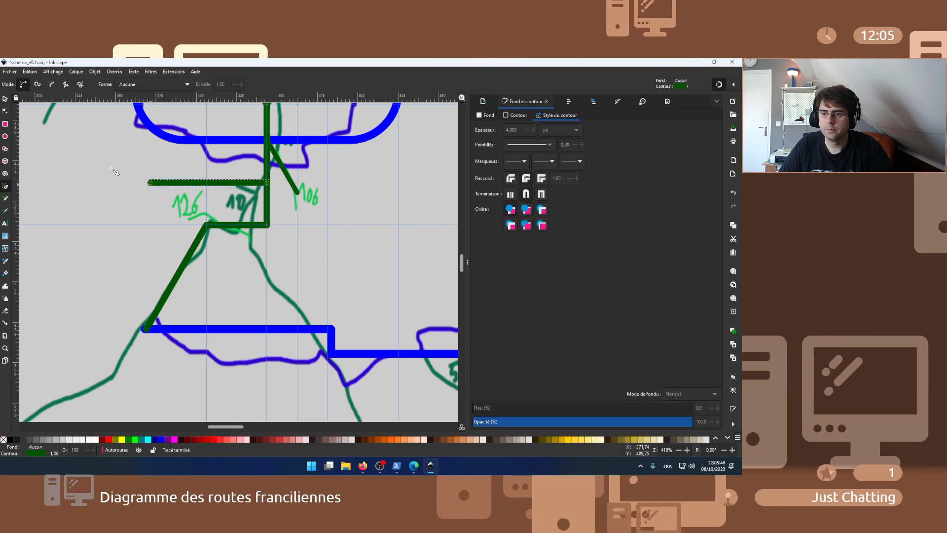
{"action": "left_click", "coordinate": [94, 72]}
{"action": "left_click", "coordinate": [133, 211]}
- Draw a 26.32 px square between the two horizontal guides, west of the A10's vertical segment, with black fill at 20% alpha and no stroke
{"action": "key", "text": "r"}
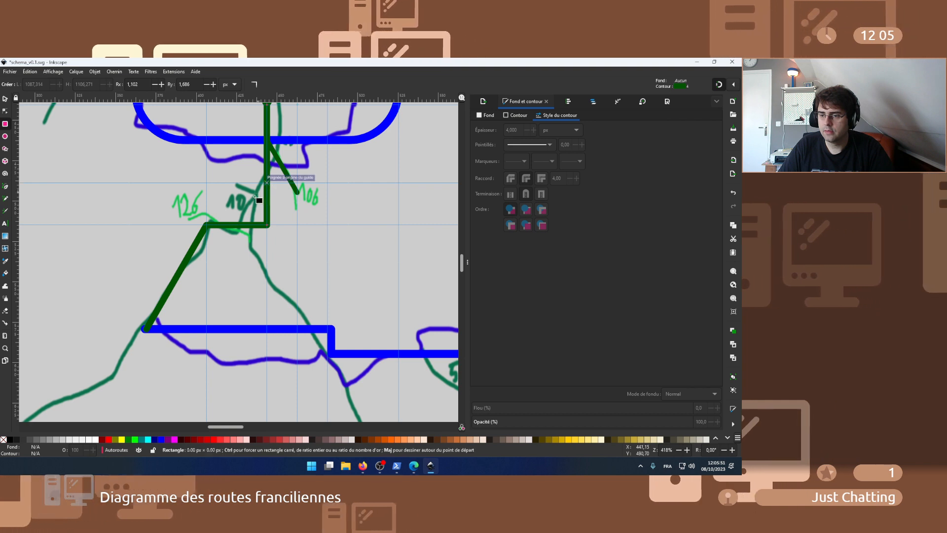
{"action": "left_click_drag", "start_coordinate": [267, 182], "coordinate": [225, 226]}
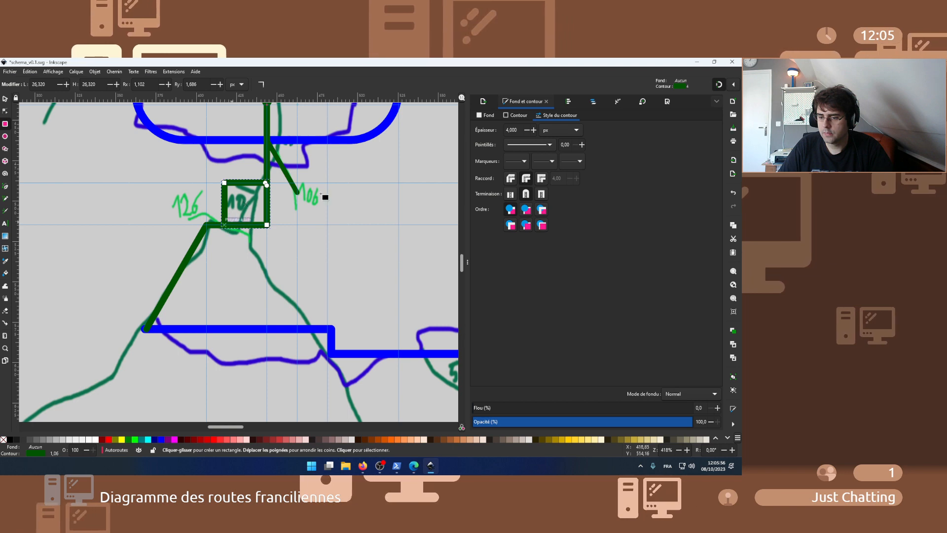
{"action": "left_click", "coordinate": [488, 115]}
{"action": "left_click", "coordinate": [488, 127]}
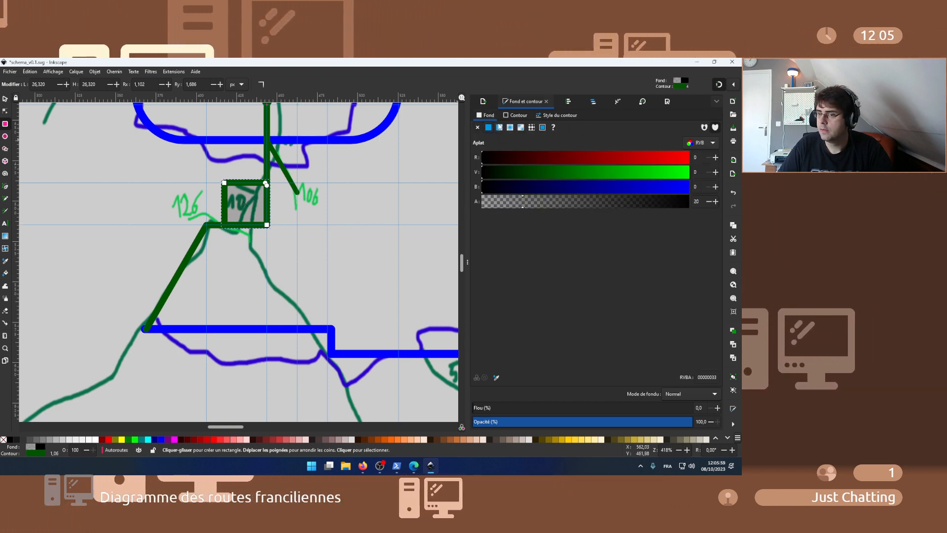
{"action": "left_click", "coordinate": [513, 116]}
{"action": "left_click", "coordinate": [479, 127]}
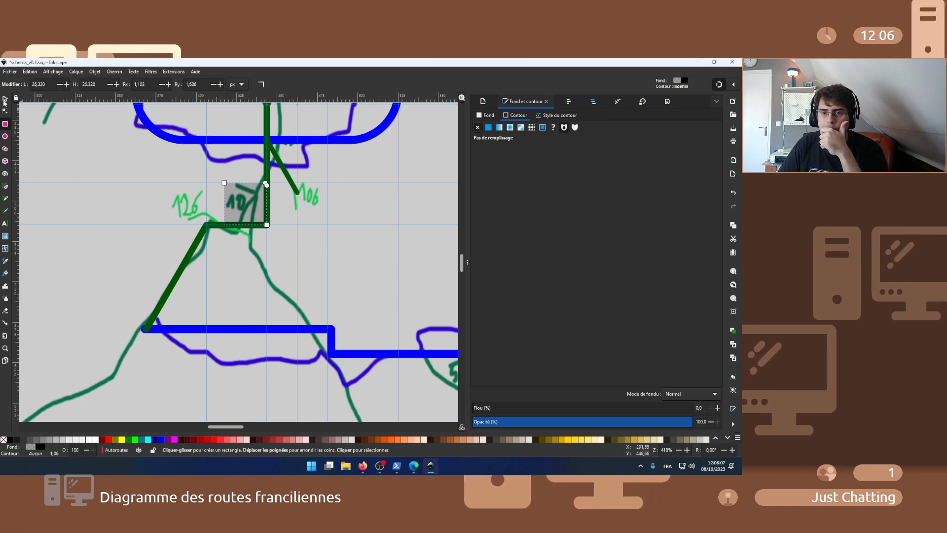
- Resize the gray square to 25 px with locked proportions and shift it 1.32 px east against the vertical guide
{"action": "left_click", "coordinate": [4, 101]}
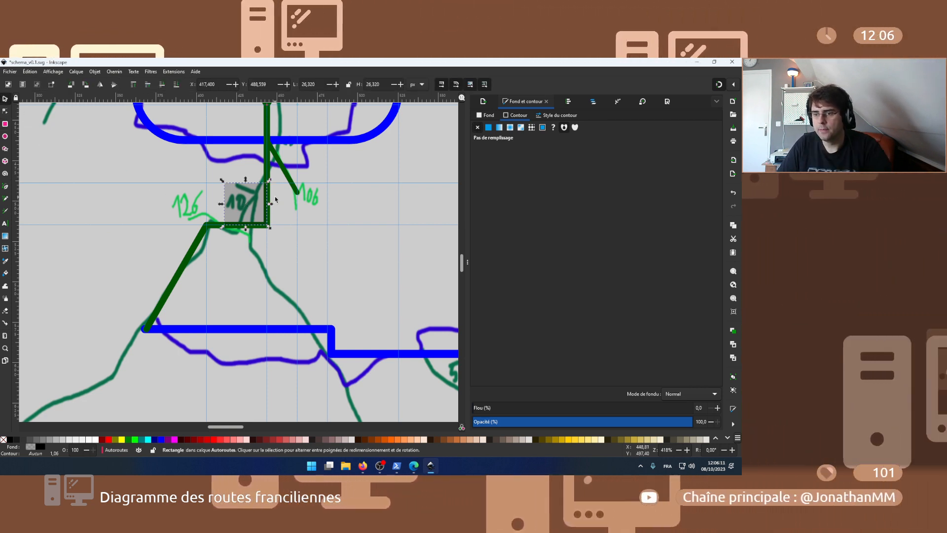
{"action": "scroll", "coordinate": [275, 199], "scroll_direction": "down", "scroll_amount": 2}
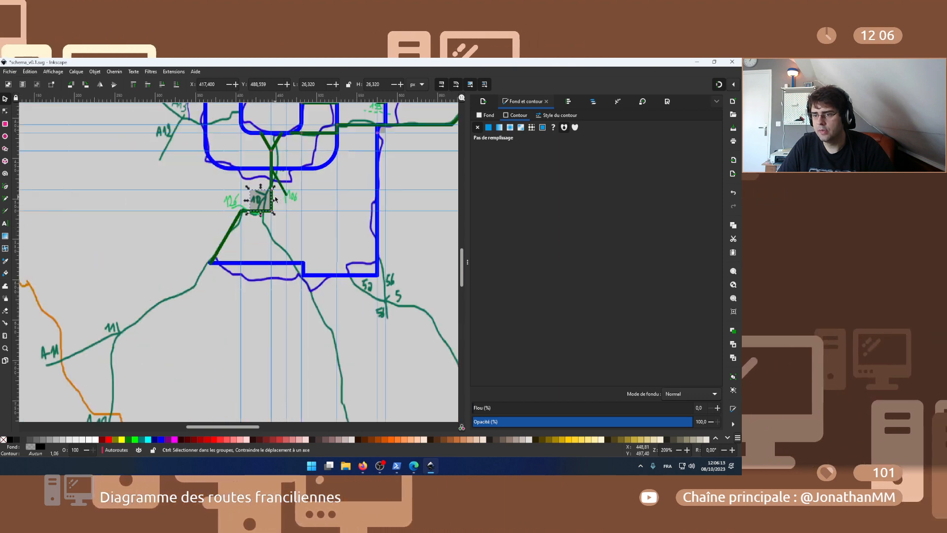
{"action": "scroll", "coordinate": [275, 199], "scroll_direction": "up", "scroll_amount": 3}
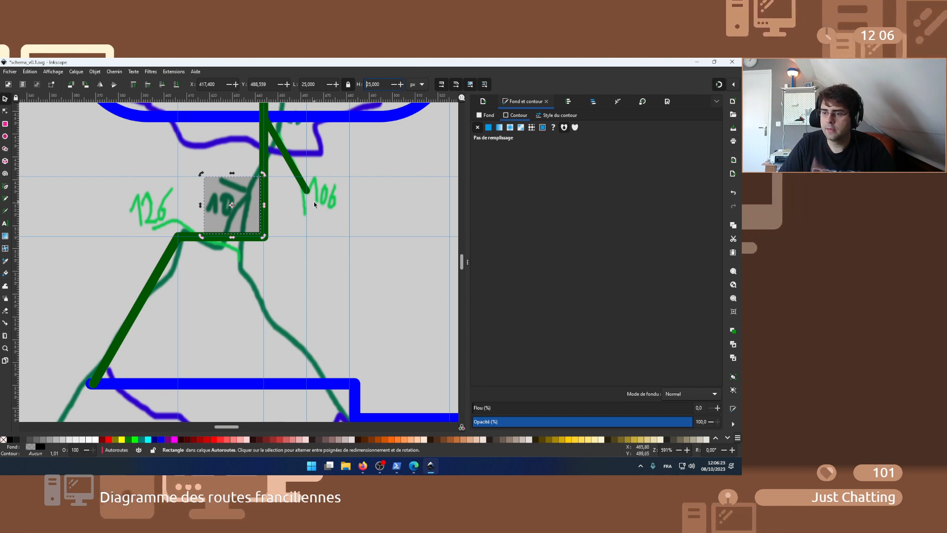
{"action": "key", "text": "Escape"}
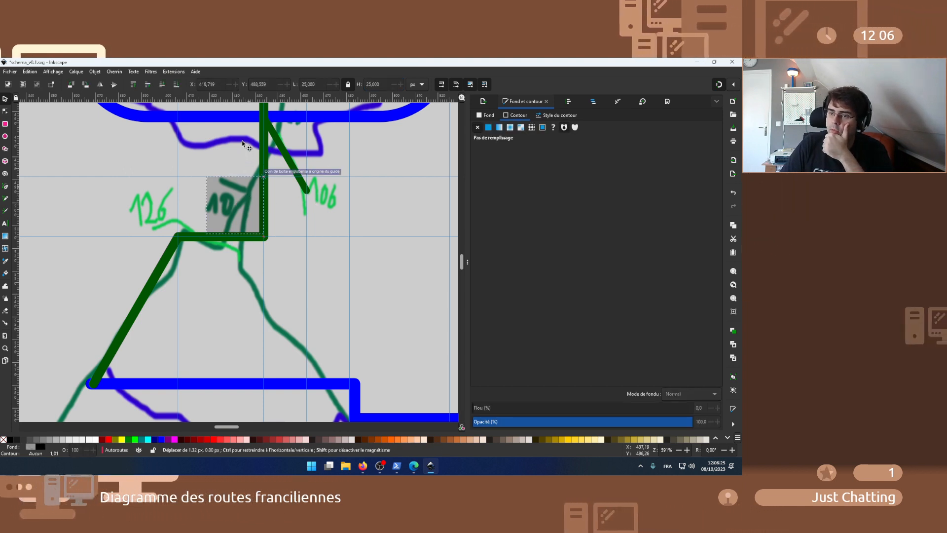
- Move the gray square up against the blue ring's southern edge and align the upper horizontal guide with the square's lower edge
{"action": "left_click_drag", "start_coordinate": [243, 195], "coordinate": [241, 140]}
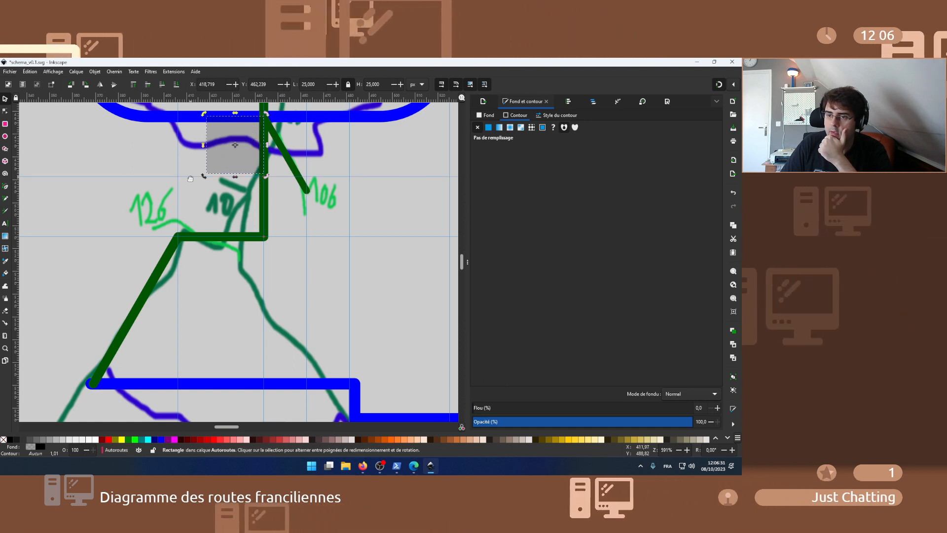
{"action": "left_click_drag", "start_coordinate": [198, 173], "coordinate": [205, 173]}
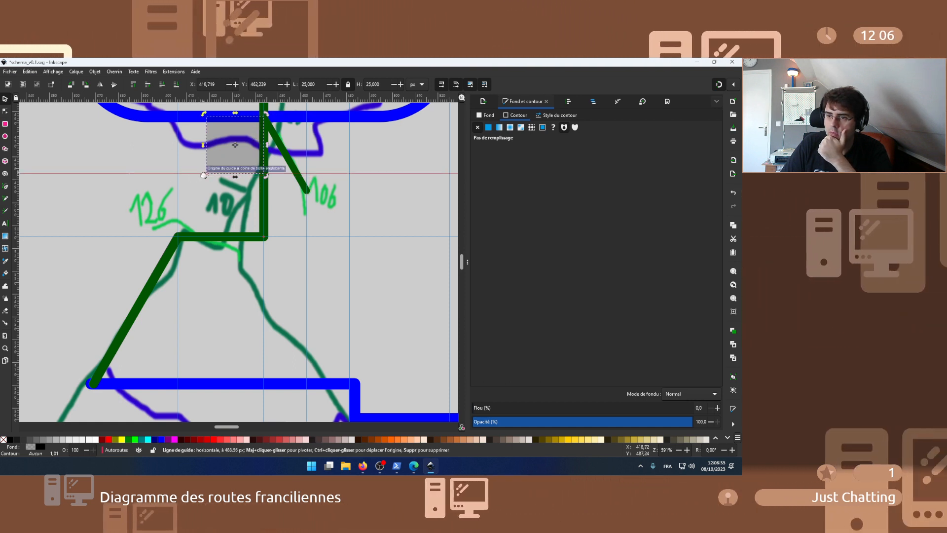
{"action": "key", "text": "Escape"}
- Duplicate the gray square directly beneath the original and align the lower horizontal guide with the copy's lower edge
{"action": "left_click", "coordinate": [228, 143]}
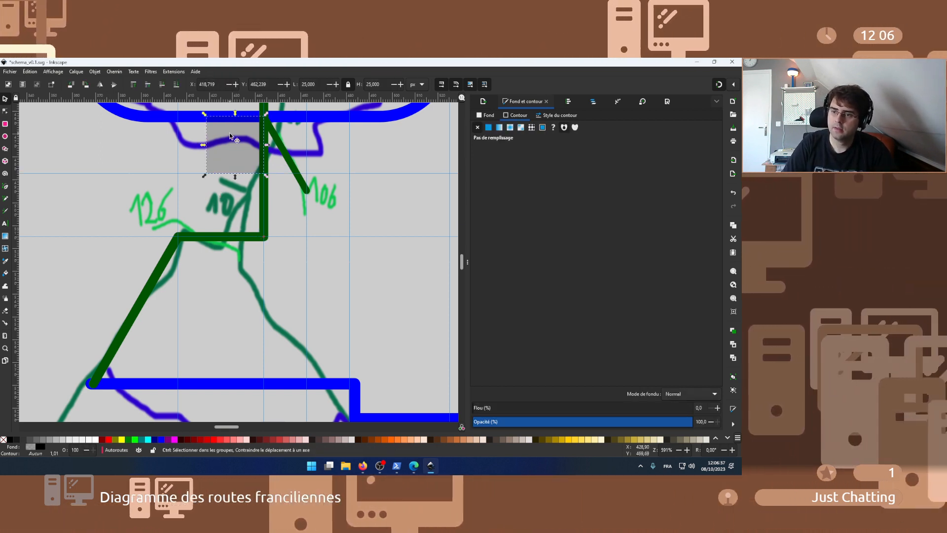
{"action": "left_click_drag", "start_coordinate": [227, 150], "coordinate": [228, 195]}
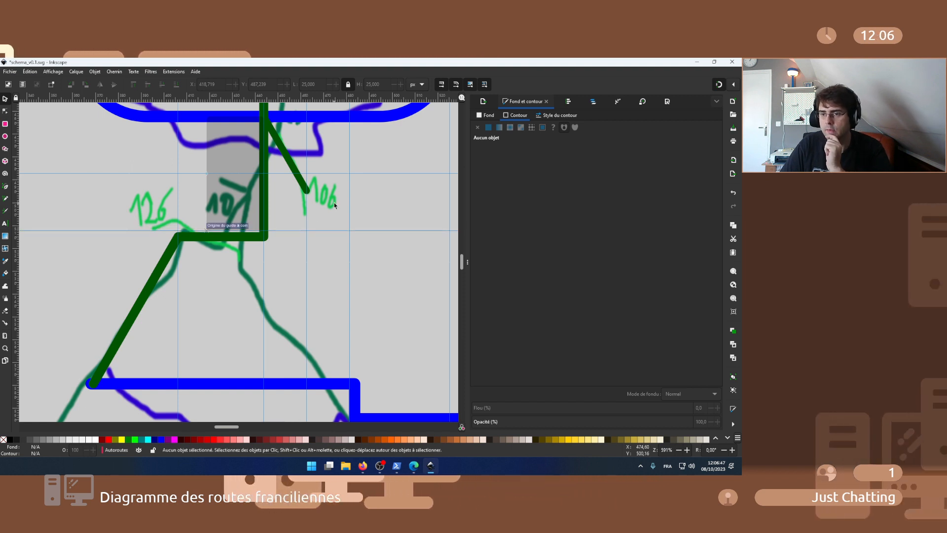
- Add a vertical guide along the gray squares' western edge by drawing a short vertical line with the Pen tool and converting it to a guide
{"action": "scroll", "coordinate": [229, 212], "scroll_direction": "up", "scroll_amount": 2}
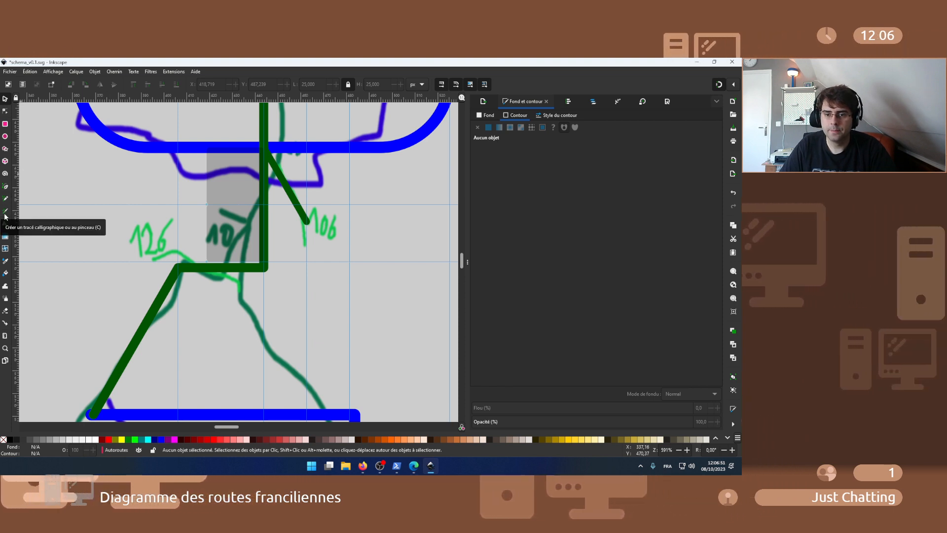
{"action": "left_click", "coordinate": [6, 188]}
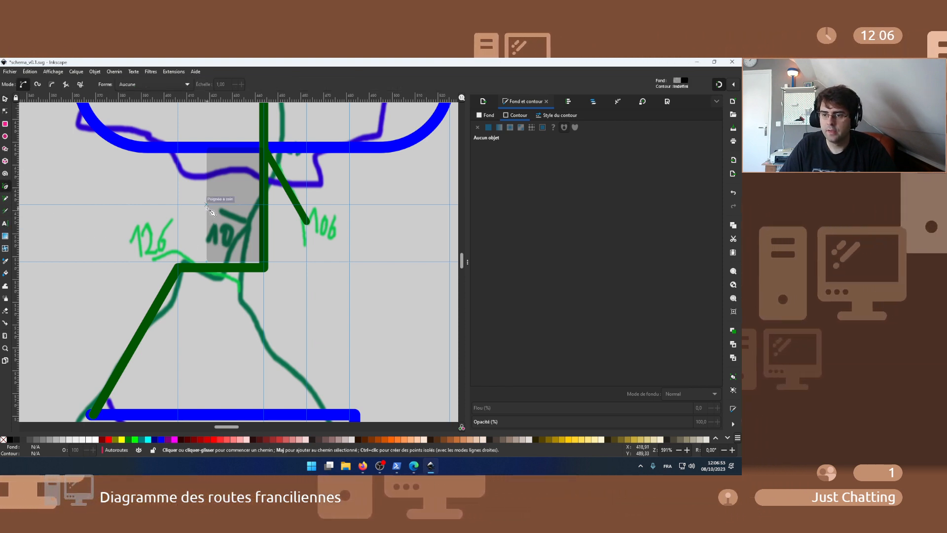
{"action": "key", "text": "Return"}
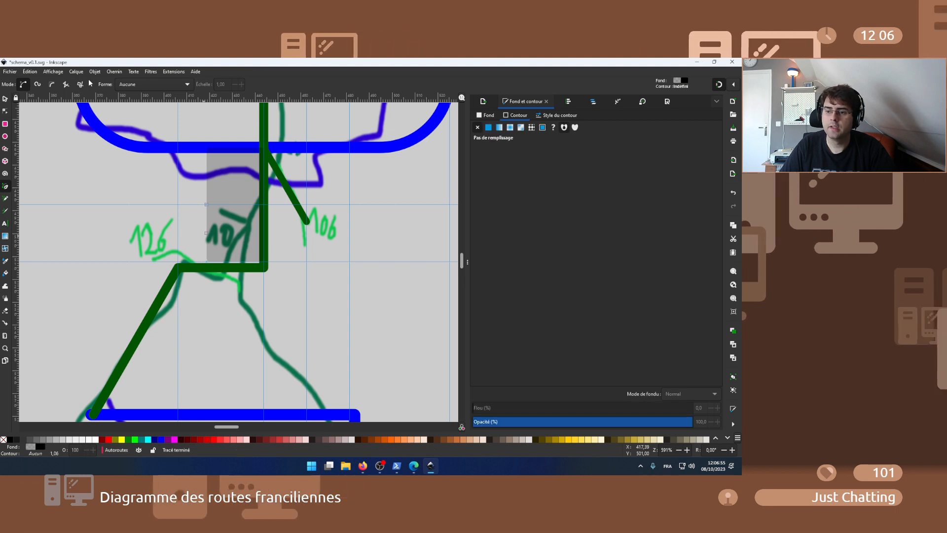
{"action": "left_click", "coordinate": [95, 71]}
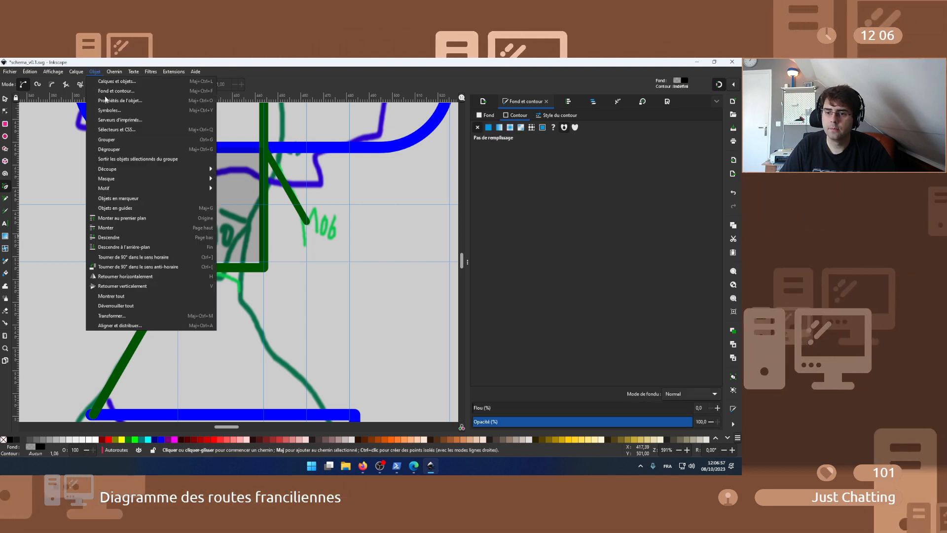
{"action": "left_click", "coordinate": [121, 210]}
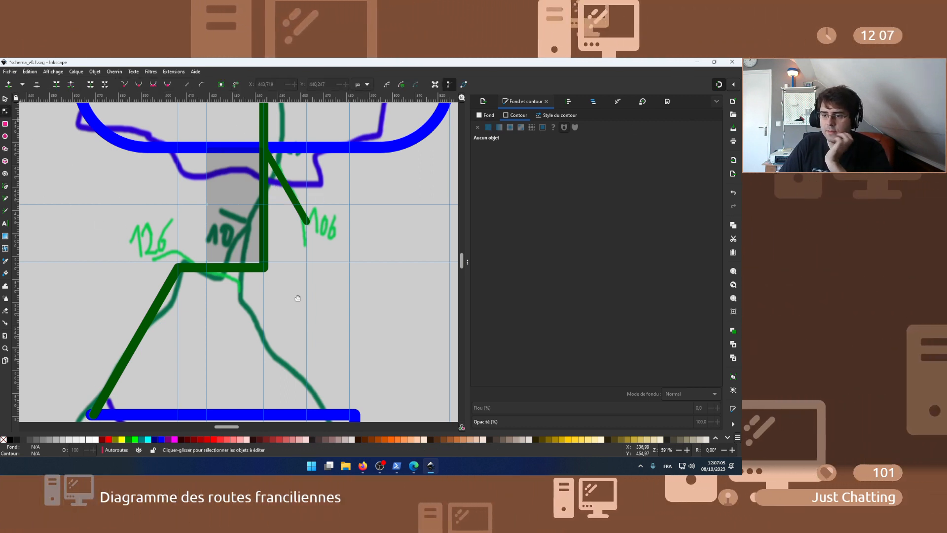
- Reshape the A10 path with an added node so it descends to the upper guide, runs diagonally to the new vertical guide and continues along the lower guide
{"action": "key", "text": "n"}
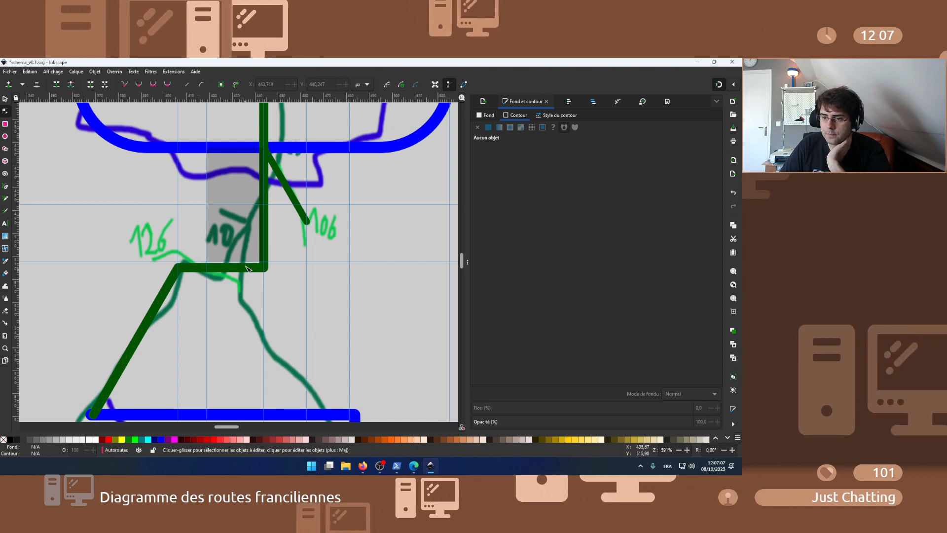
{"action": "left_click", "coordinate": [247, 270]}
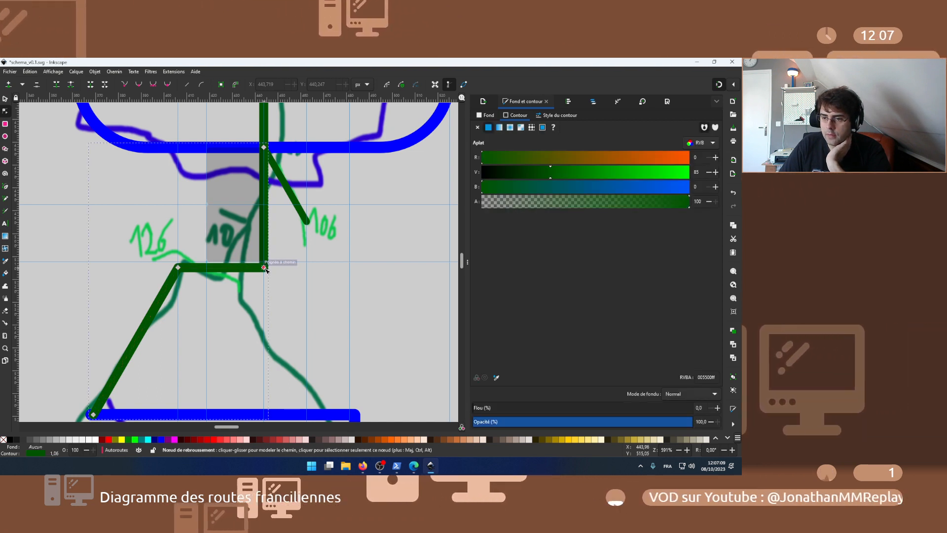
{"action": "left_click_drag", "start_coordinate": [265, 269], "coordinate": [222, 261]}
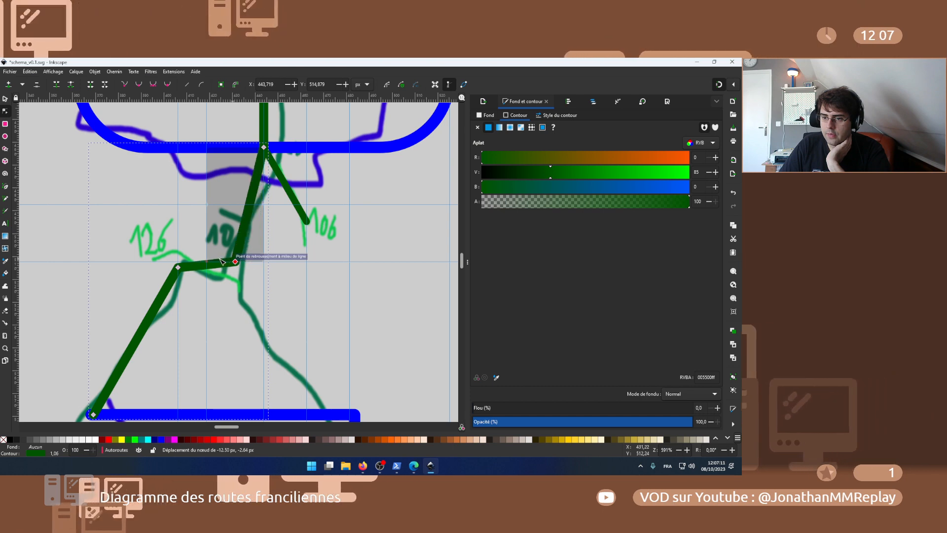
{"action": "left_click_drag", "start_coordinate": [257, 210], "coordinate": [265, 205]}
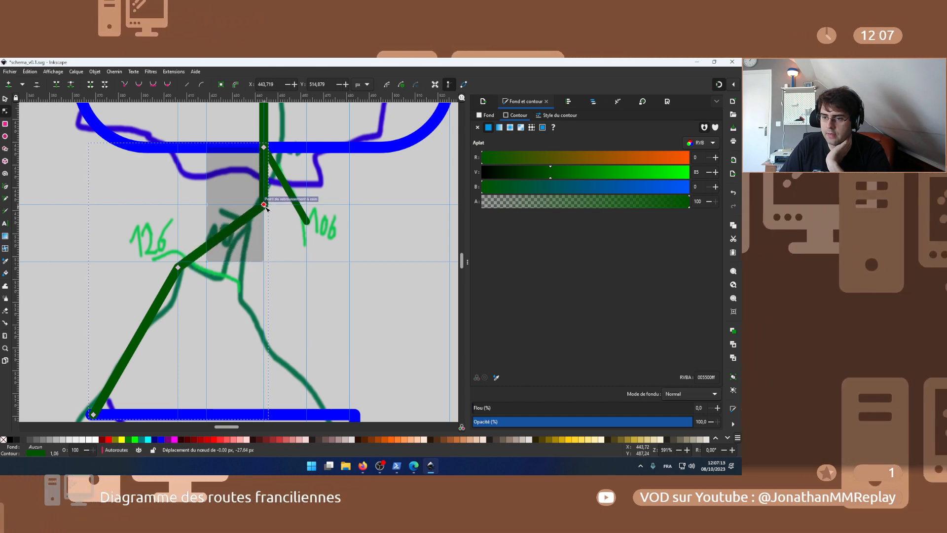
{"action": "left_click", "coordinate": [226, 245]}
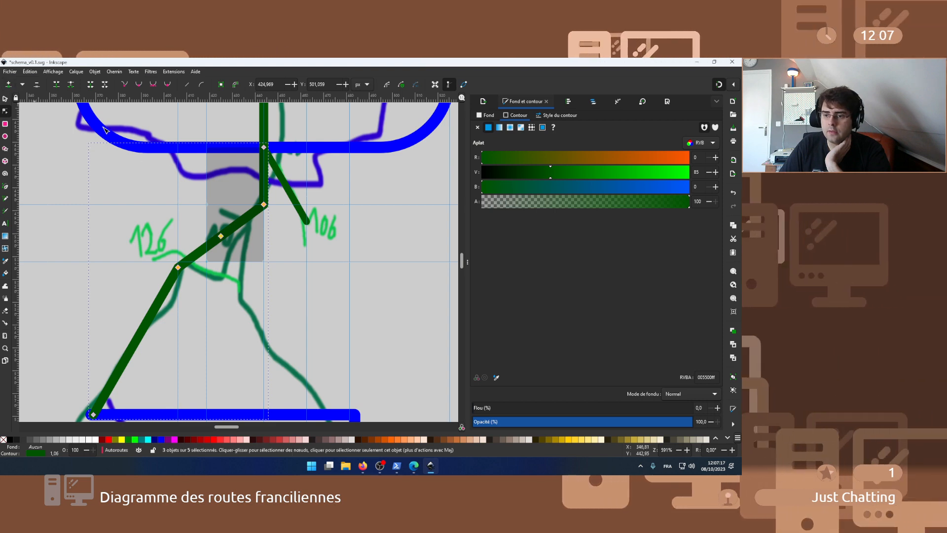
{"action": "left_click_drag", "start_coordinate": [223, 238], "coordinate": [196, 241]}
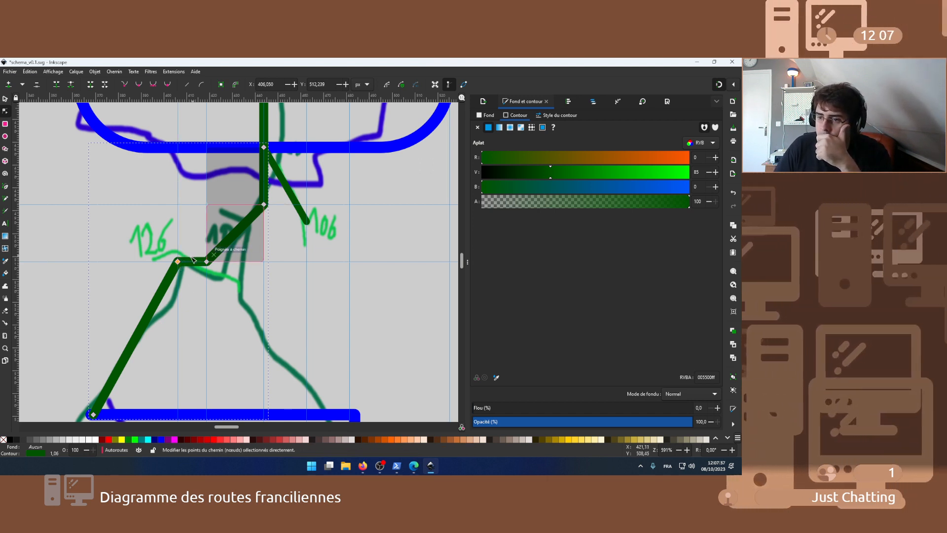
{"action": "key", "text": "Escape"}
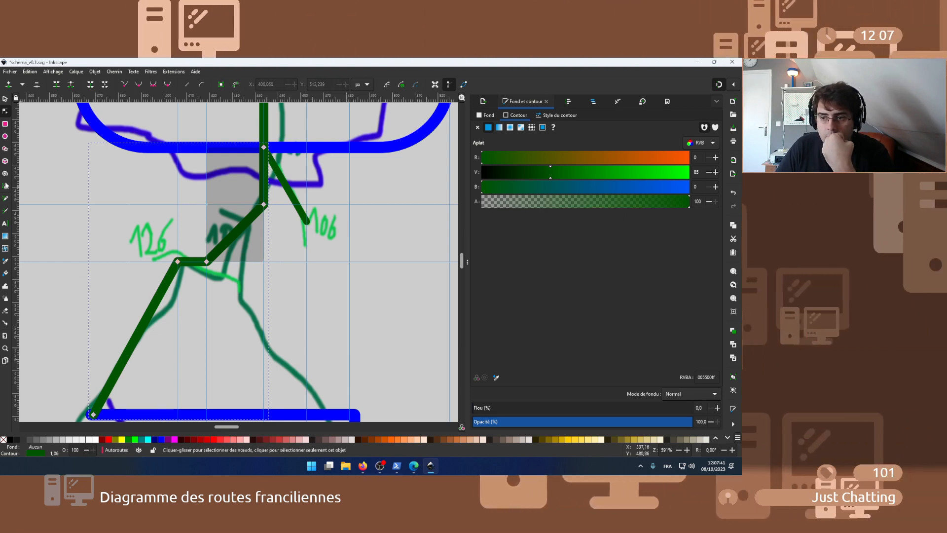
- Extend the green trunk line's southern end node from the blue ring straight down to the lower horizontal guide
{"action": "scroll", "coordinate": [401, 147], "scroll_direction": "up", "scroll_amount": 1}
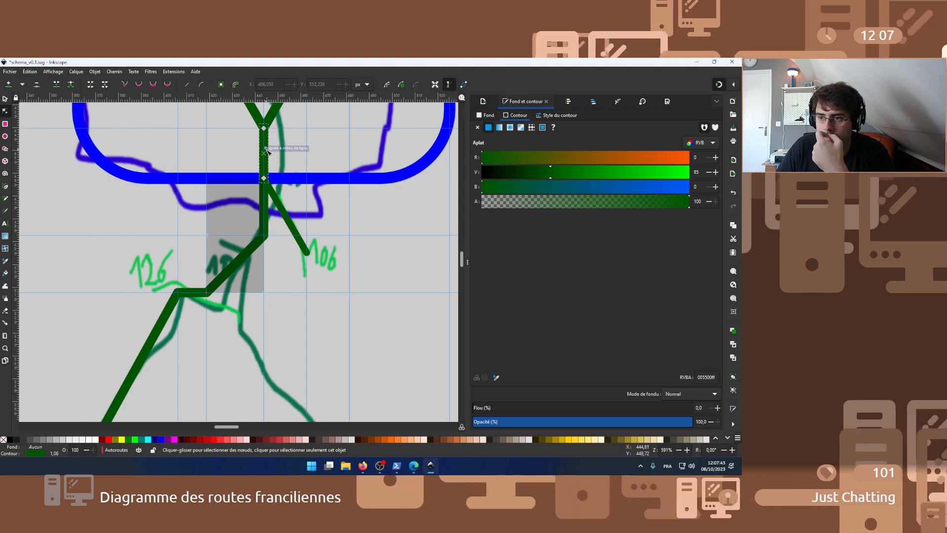
{"action": "left_click_drag", "start_coordinate": [267, 158], "coordinate": [264, 290]}
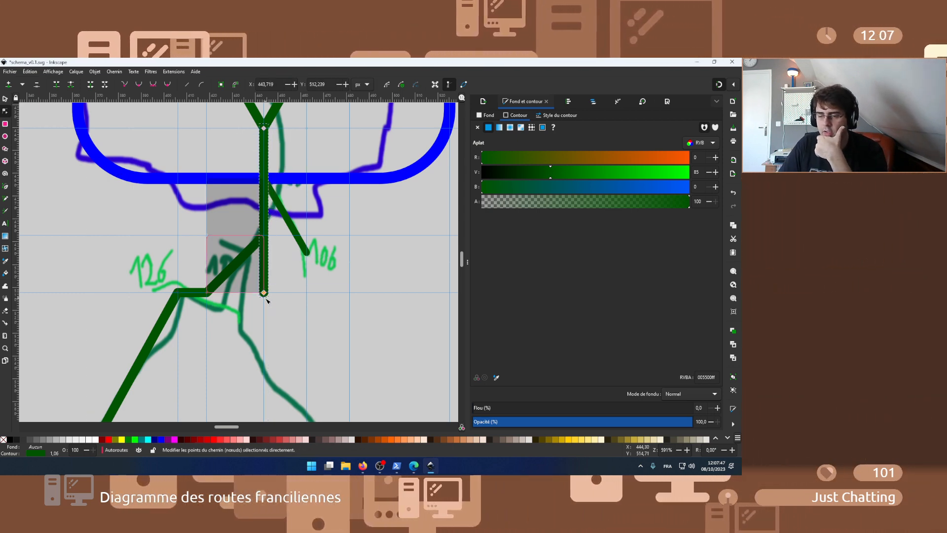
{"action": "scroll", "coordinate": [305, 335], "scroll_direction": "down", "scroll_amount": 2}
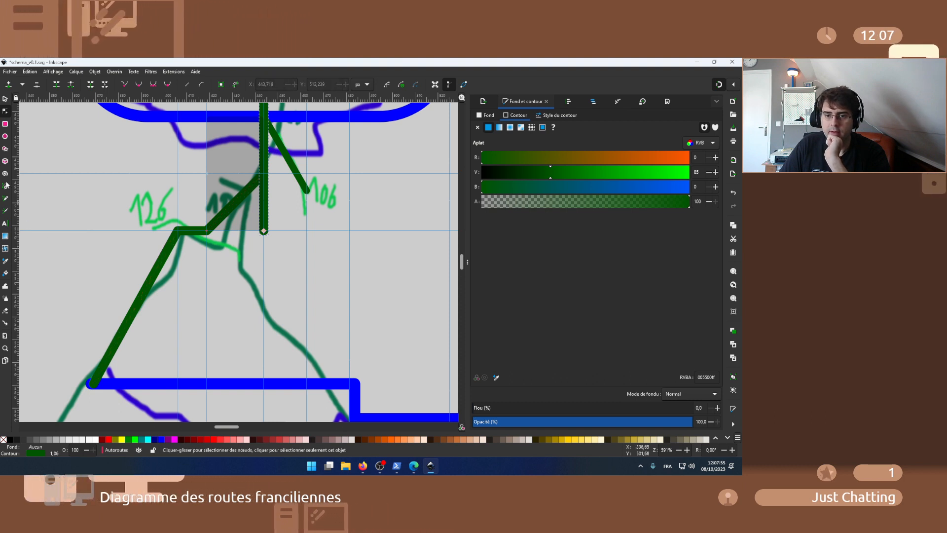
- Draw the 126 as a horizontal line west from the trunk's lower end, about 58 px overall, with 005500 stroke, no fill and 3 px width
{"action": "left_click", "coordinate": [264, 230]}
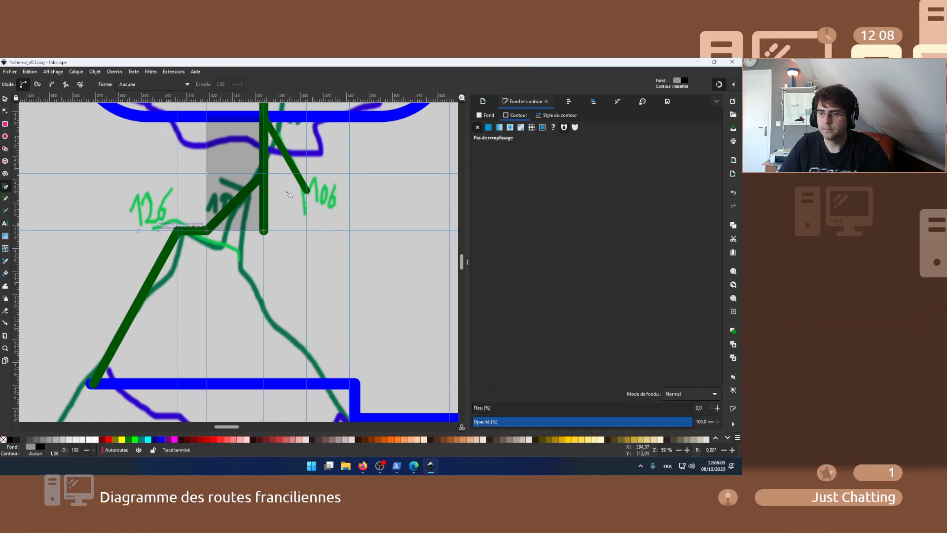
{"action": "key", "text": "Return"}
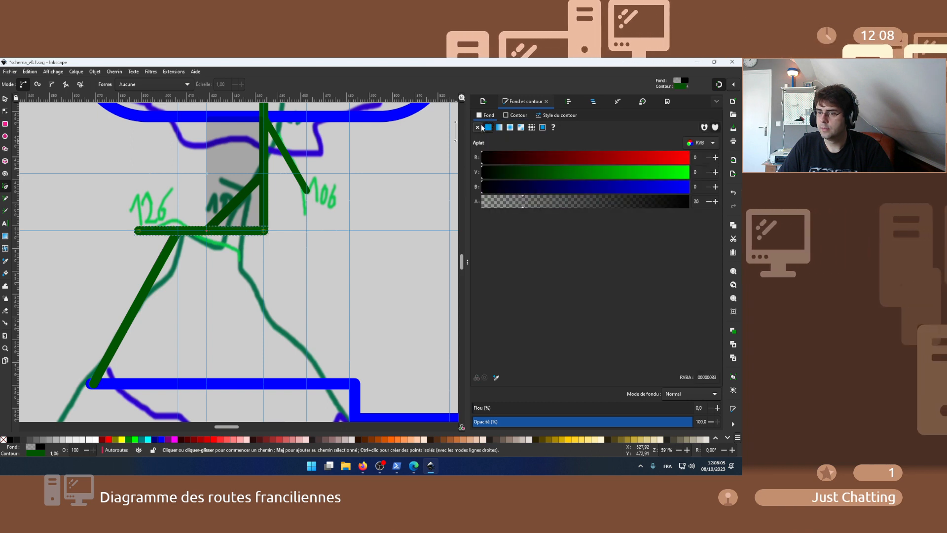
{"action": "left_click", "coordinate": [488, 116]}
{"action": "left_click", "coordinate": [506, 115]}
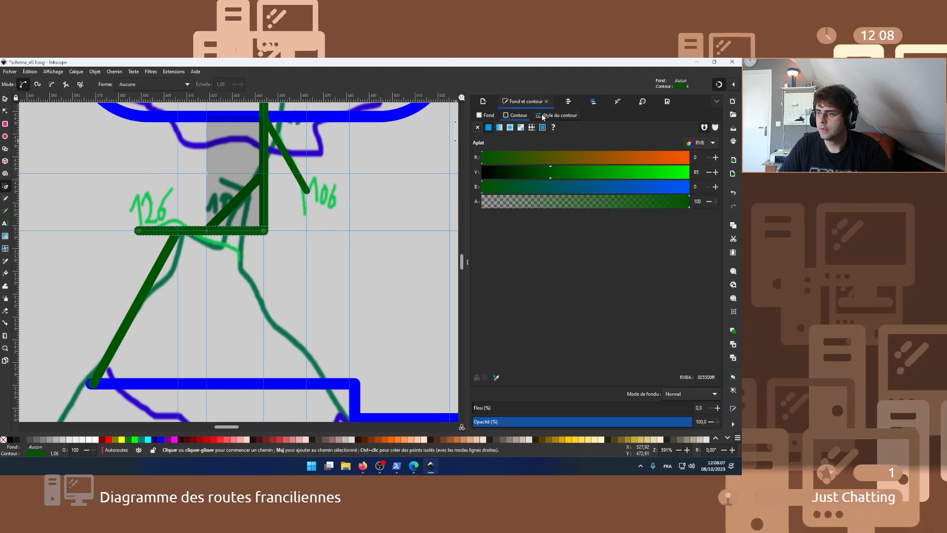
{"action": "left_click", "coordinate": [557, 115]}
{"action": "key", "text": "ctrl+a"}
{"action": "type", "text": "3"}
{"action": "key", "text": "Return"}
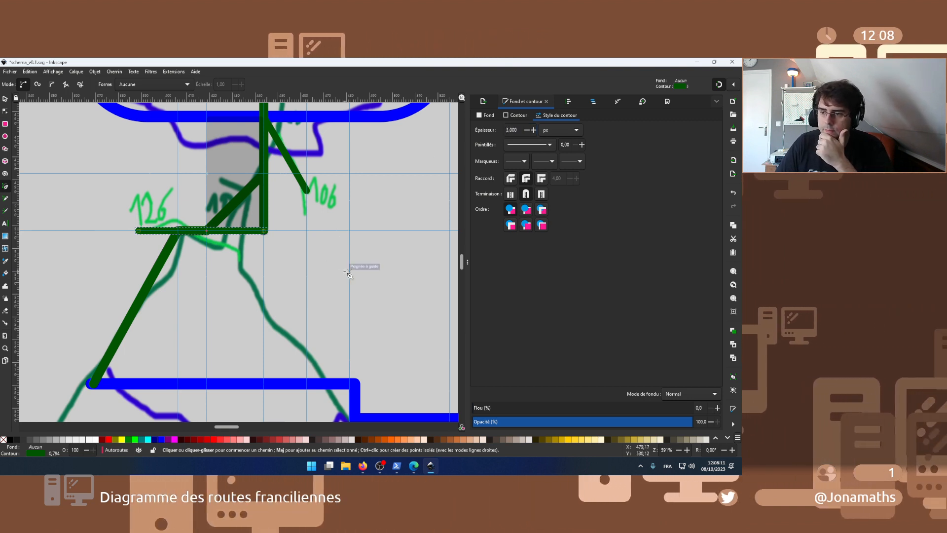
{"action": "left_click", "coordinate": [108, 174]}
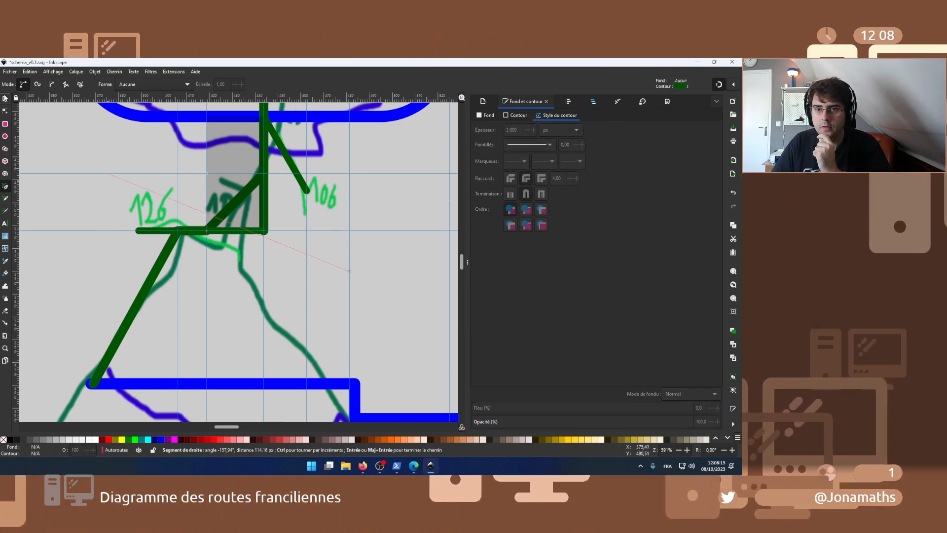
{"action": "key", "text": "Escape"}
{"action": "key", "text": "s"}
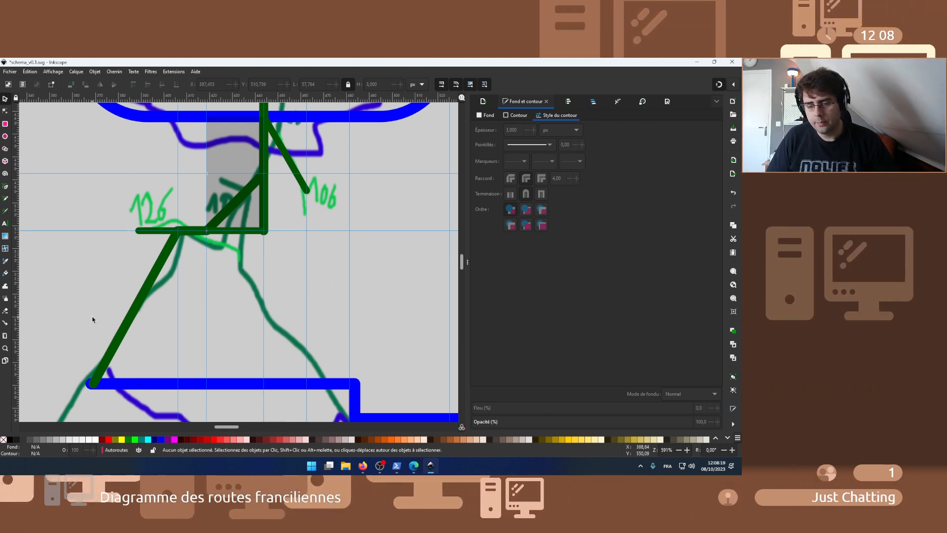
- Add a 45° guide running southwest from the bend where the A10 leaves the lower guide, by drawing a line and converting it to a guide
{"action": "scroll", "coordinate": [92, 316], "scroll_direction": "down", "scroll_amount": 3}
{"action": "scroll", "coordinate": [92, 315], "scroll_direction": "down", "scroll_amount": 2}
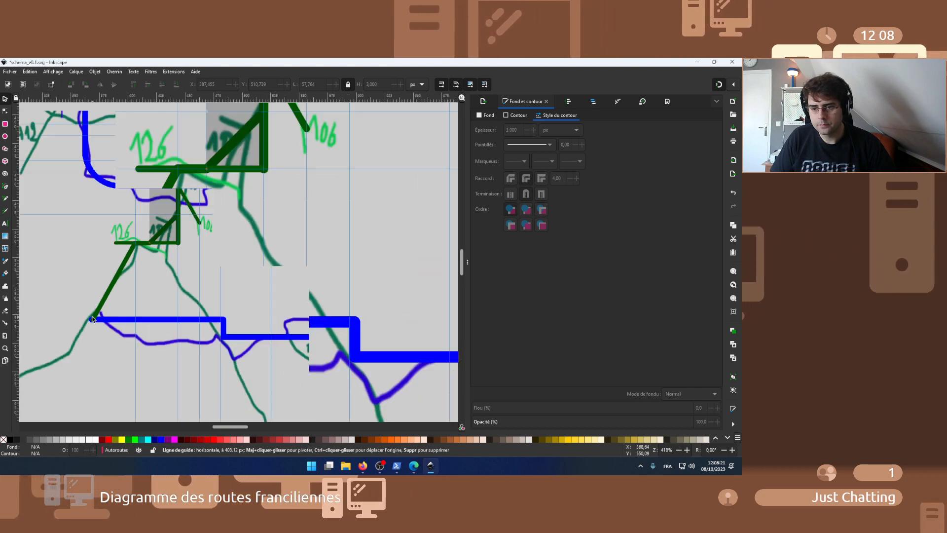
{"action": "left_click_drag", "start_coordinate": [222, 424], "coordinate": [222, 427]}
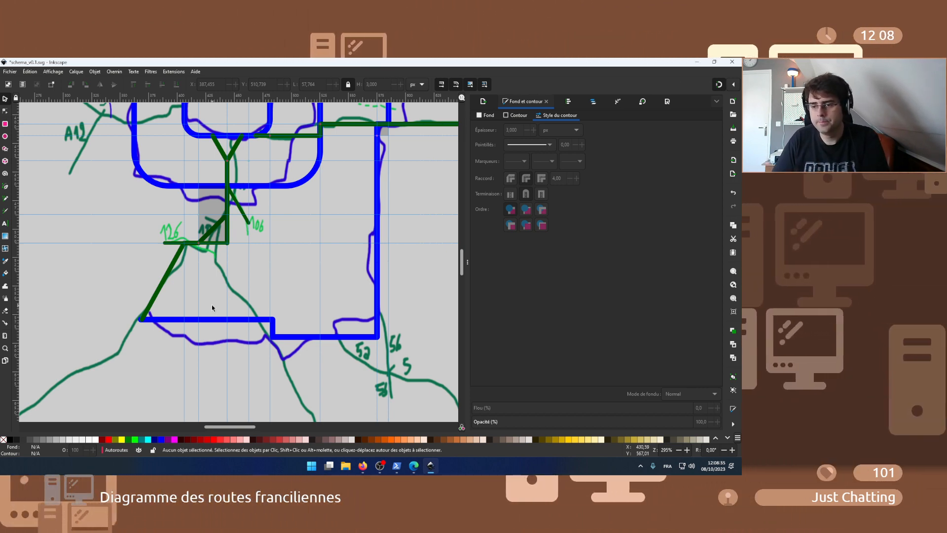
{"action": "left_click", "coordinate": [161, 287]}
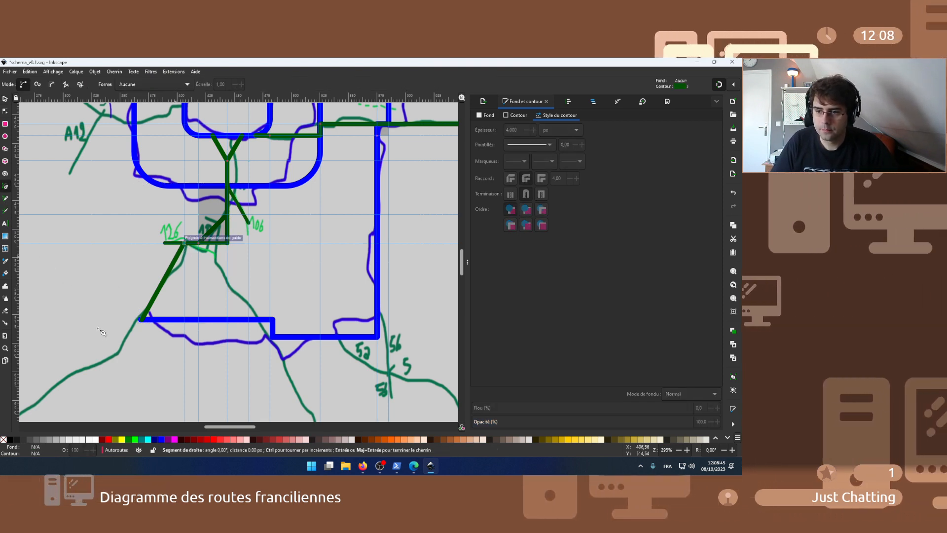
{"action": "double_click", "coordinate": [58, 367]}
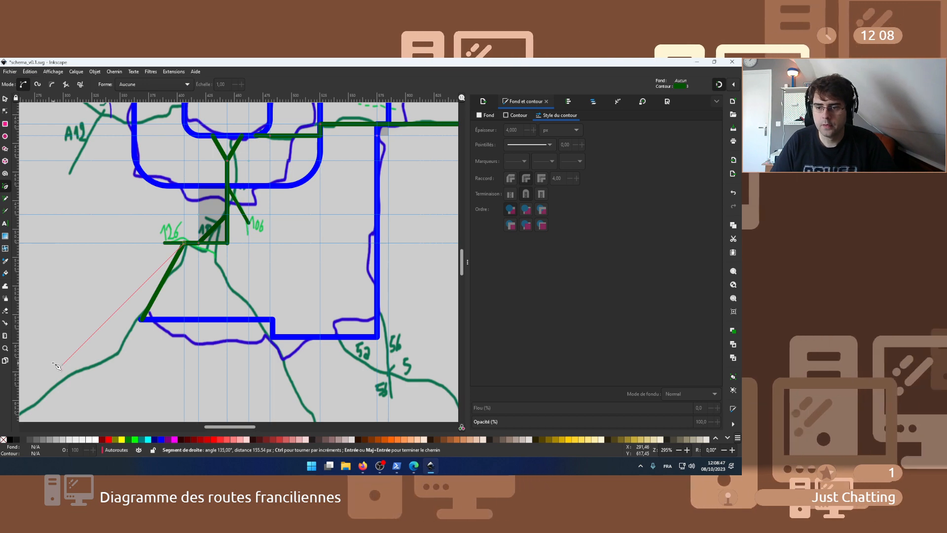
{"action": "left_click", "coordinate": [95, 72]}
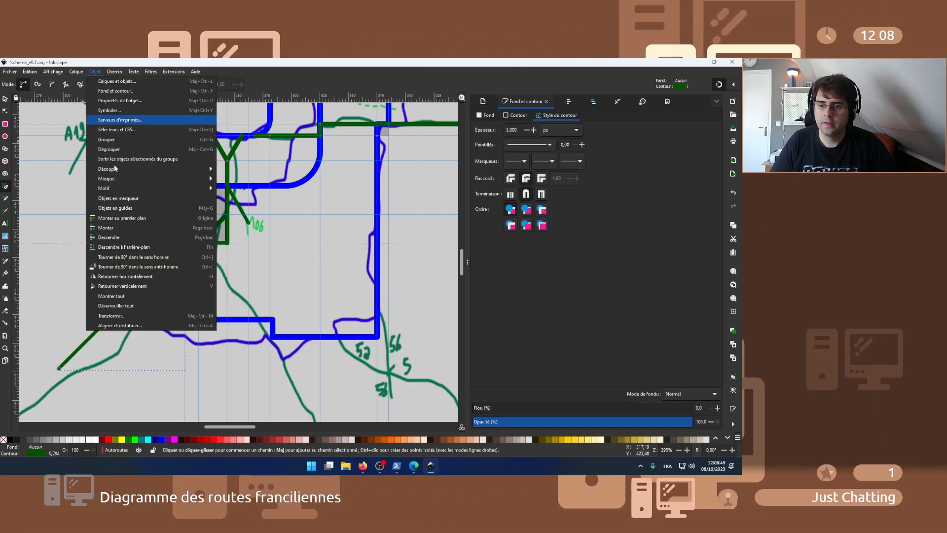
{"action": "left_click", "coordinate": [117, 208]}
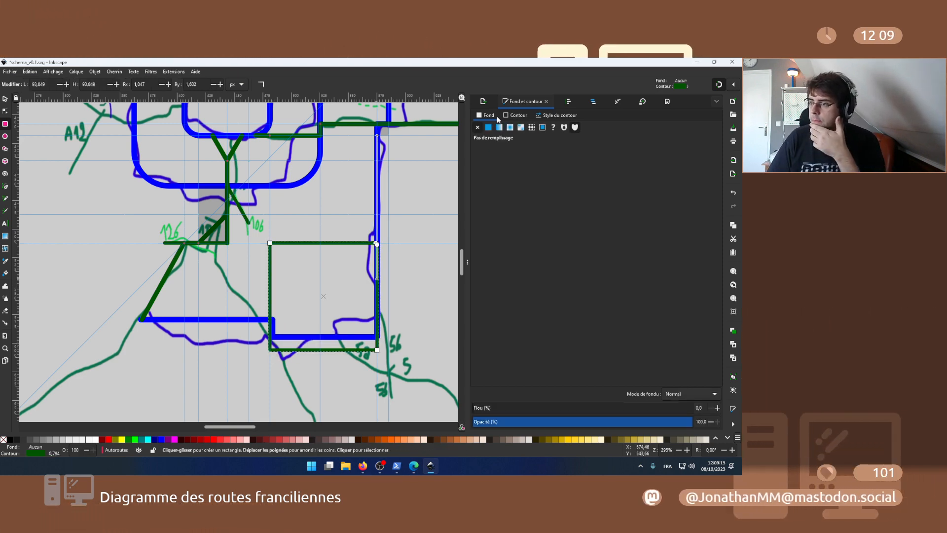
- Give the 93.849 px square beside the blue outer route's eastern vertical segment a black fill at 20% alpha and no stroke
{"action": "left_click", "coordinate": [487, 131]}
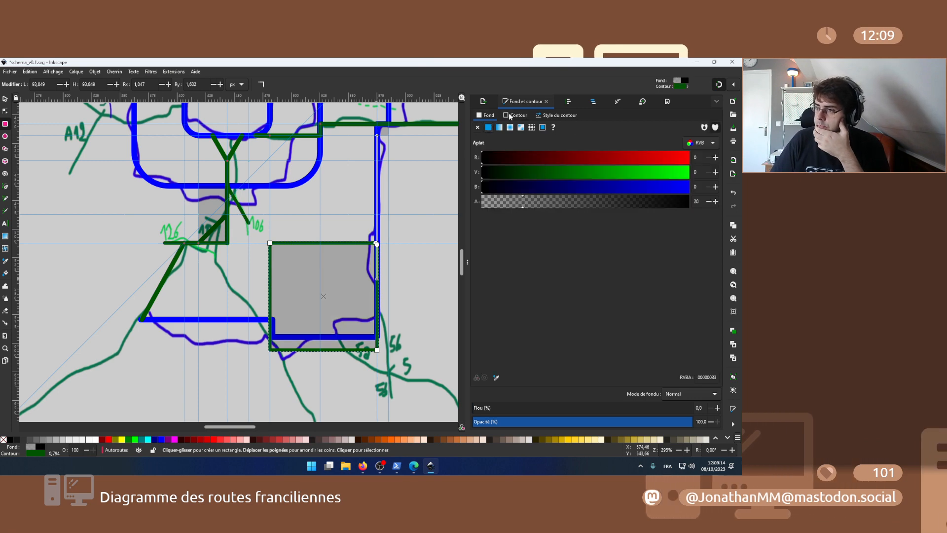
{"action": "left_click", "coordinate": [477, 128]}
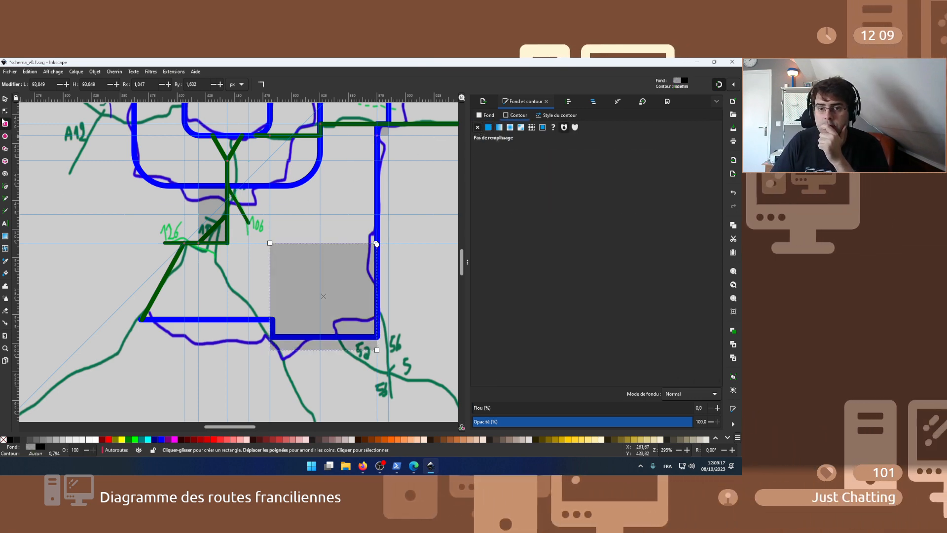
- Move the blue outer route's southern corner nodes onto the large square's lower corners and align its vertical step with the square's western edge
{"action": "left_click", "coordinate": [5, 110]}
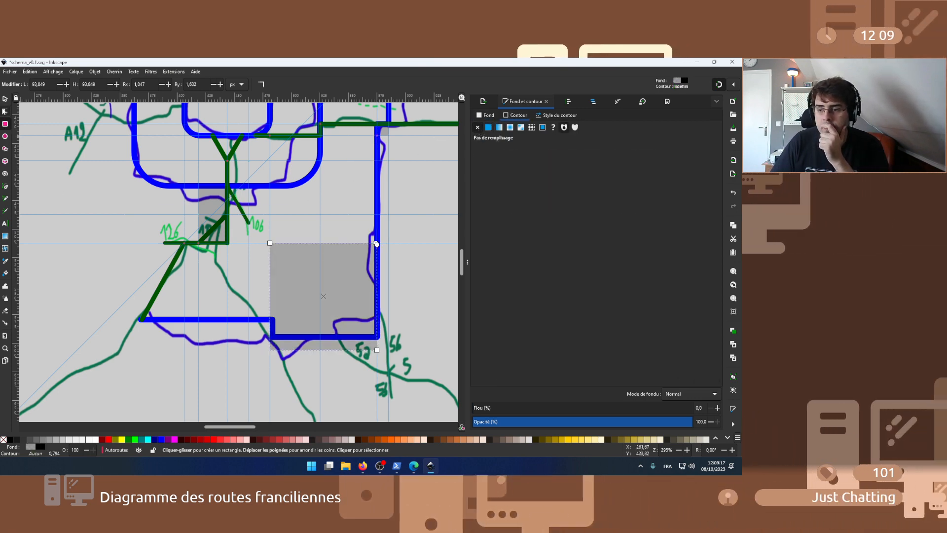
{"action": "left_click", "coordinate": [271, 324]}
{"action": "left_click_drag", "start_coordinate": [377, 337], "coordinate": [378, 350]}
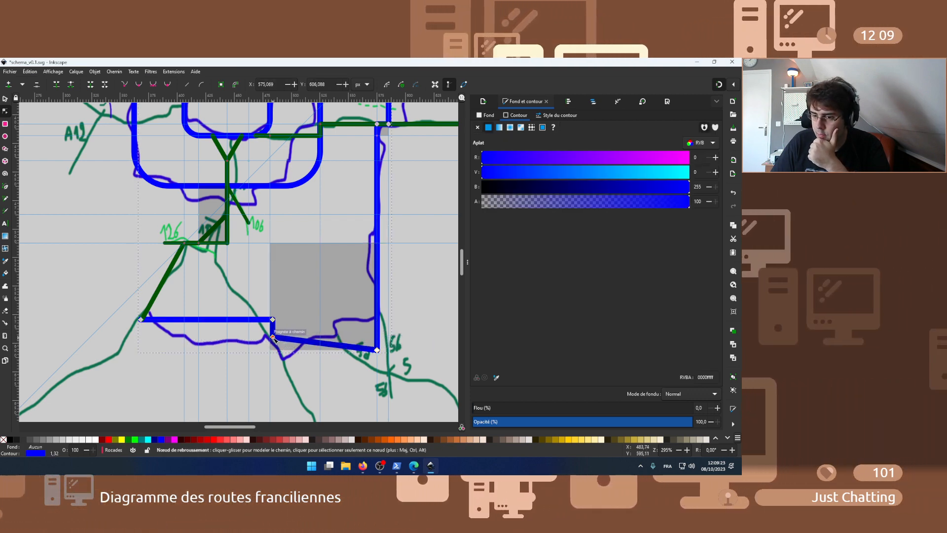
{"action": "left_click_drag", "start_coordinate": [272, 337], "coordinate": [270, 320]}
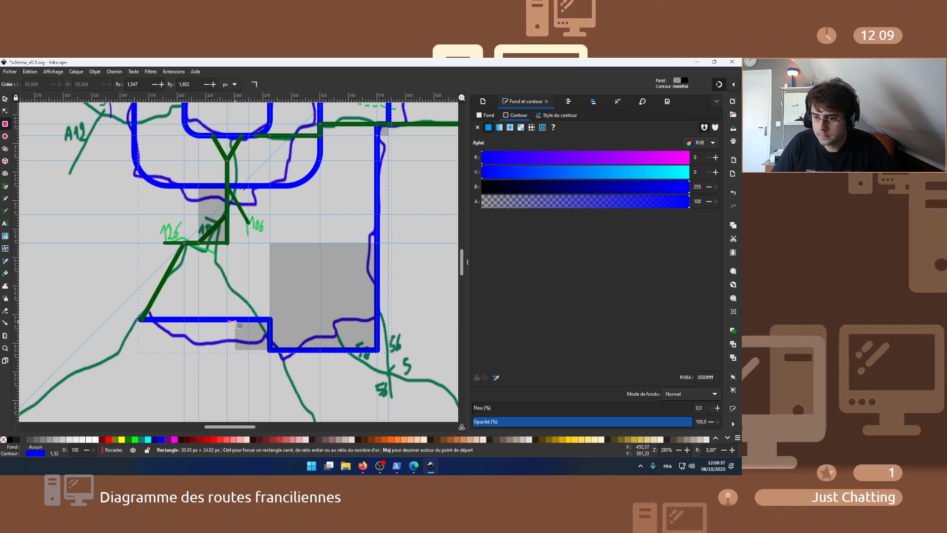
- Draw a gray rectangle about 30.65 by 24.82 px against the western side of the blue route's vertical step and select it
{"action": "left_click_drag", "start_coordinate": [235, 322], "coordinate": [235, 321]}
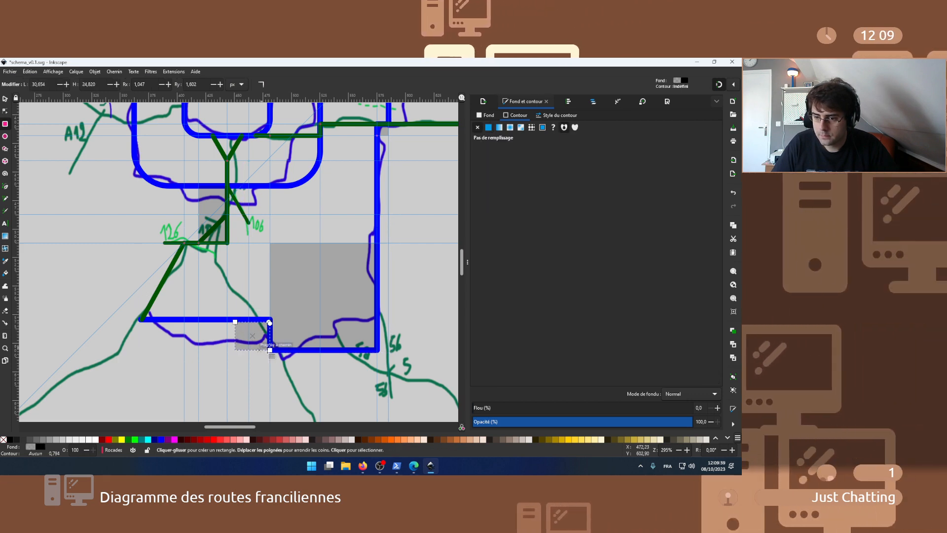
{"action": "scroll", "coordinate": [272, 356], "scroll_direction": "up", "scroll_amount": 1}
{"action": "scroll", "coordinate": [272, 357], "scroll_direction": "up", "scroll_amount": 2}
{"action": "key", "text": "p"}
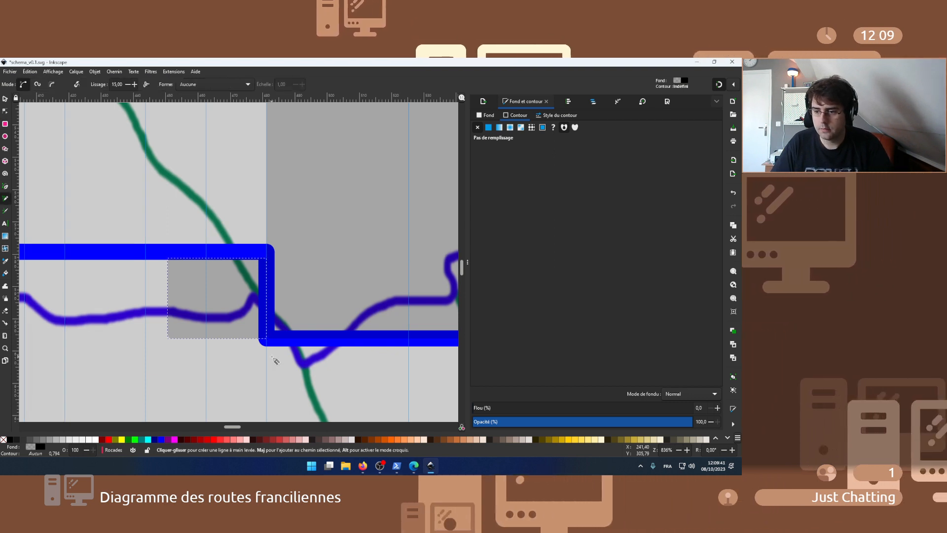
{"action": "key", "text": "s"}
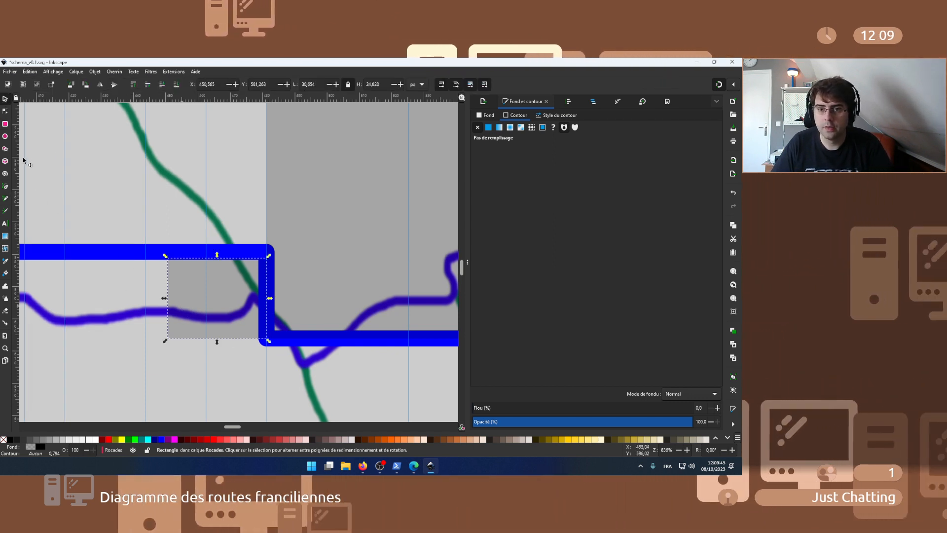
- Replace the gray rectangle west of the blue route's vertical step with a 37.5 px square reaching the vertical guide
{"action": "key", "text": "Delete"}
{"action": "left_click", "coordinate": [5, 124]}
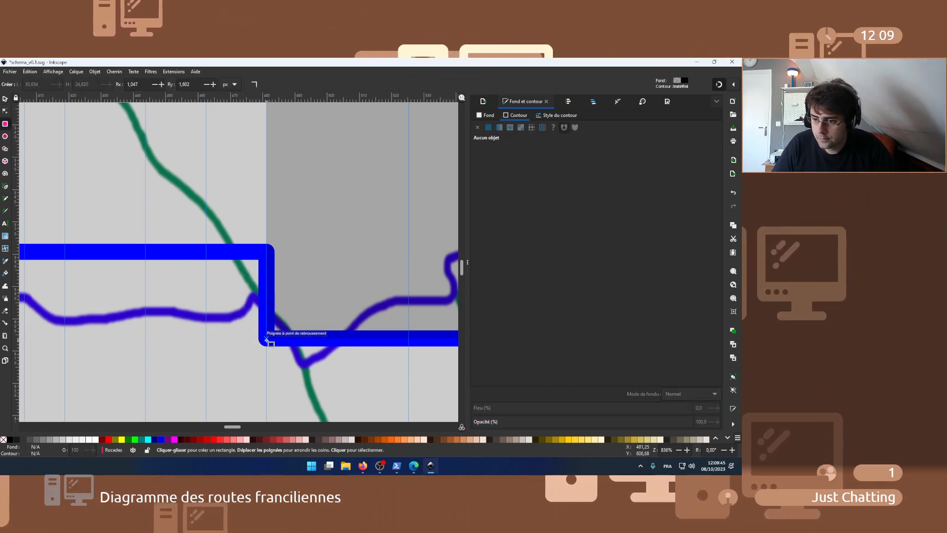
{"action": "mouse_move", "coordinate": [243, 329]}
{"action": "left_mouse_down"}
{"action": "mouse_move", "coordinate": [182, 308]}
{"action": "mouse_move", "coordinate": [173, 280]}
{"action": "mouse_move", "coordinate": [163, 284]}
{"action": "mouse_move", "coordinate": [162, 256]}
{"action": "mouse_move", "coordinate": [130, 253]}
{"action": "mouse_move", "coordinate": [164, 255]}
{"action": "left_mouse_up"}
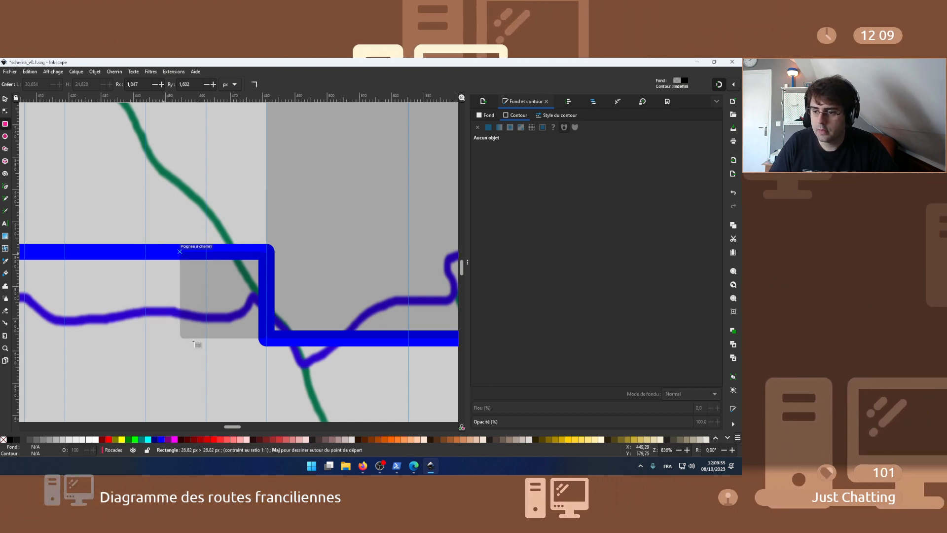
{"action": "left_click_drag", "start_coordinate": [193, 341], "coordinate": [192, 342]}
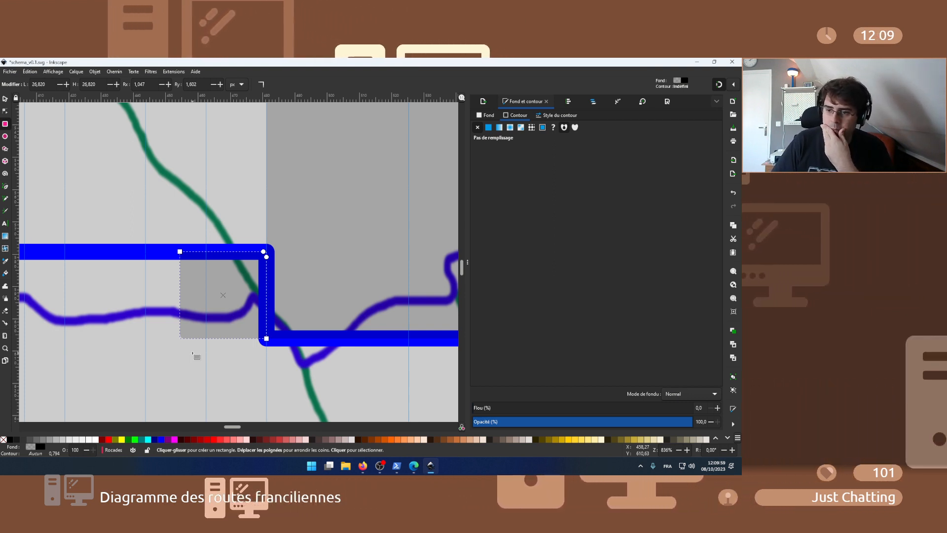
{"action": "left_click_drag", "start_coordinate": [180, 252], "coordinate": [145, 217]}
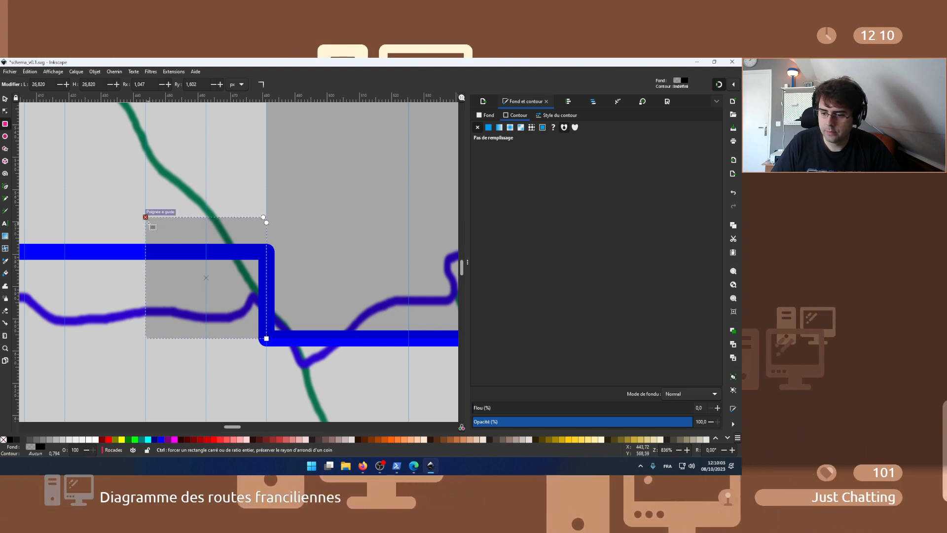
{"action": "left_click_drag", "start_coordinate": [145, 217], "coordinate": [145, 217]}
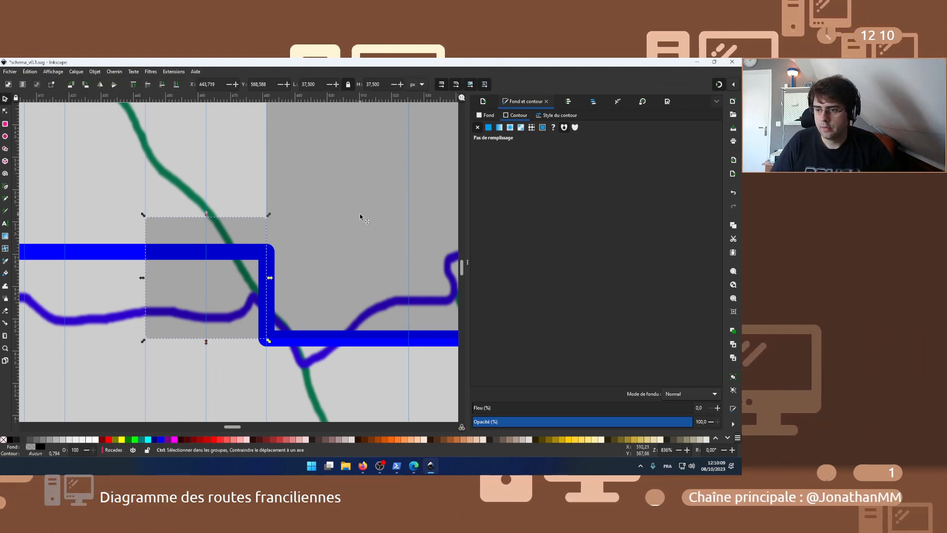
- Move the 37.5 px square and the large gray square beside the blue route to the Fonds layer
{"action": "left_click", "coordinate": [339, 222]}
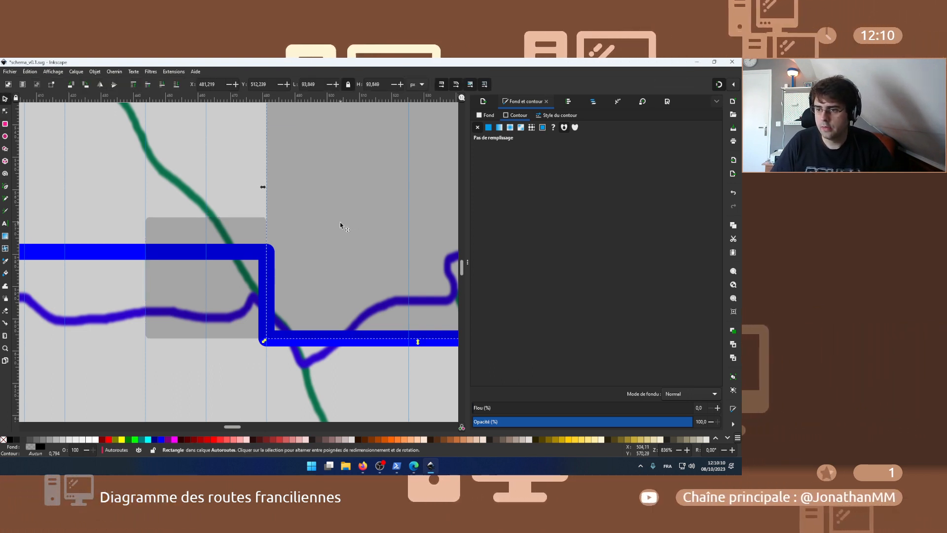
{"action": "right_click", "coordinate": [236, 228]}
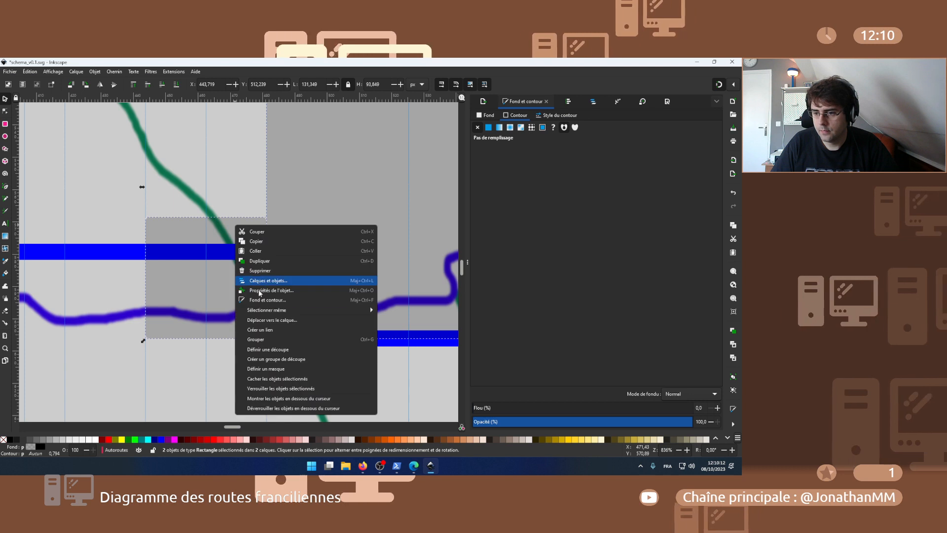
{"action": "left_click", "coordinate": [267, 321]}
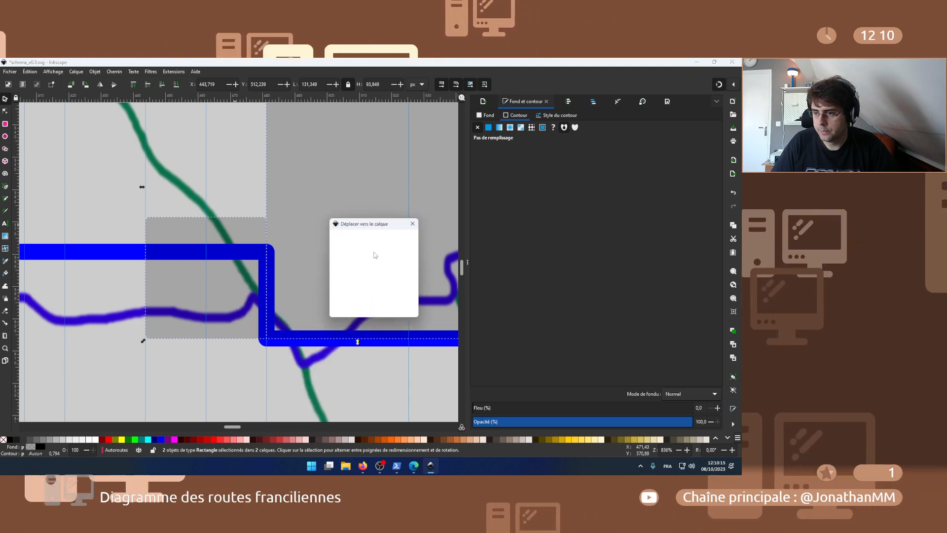
{"action": "left_click", "coordinate": [361, 266]}
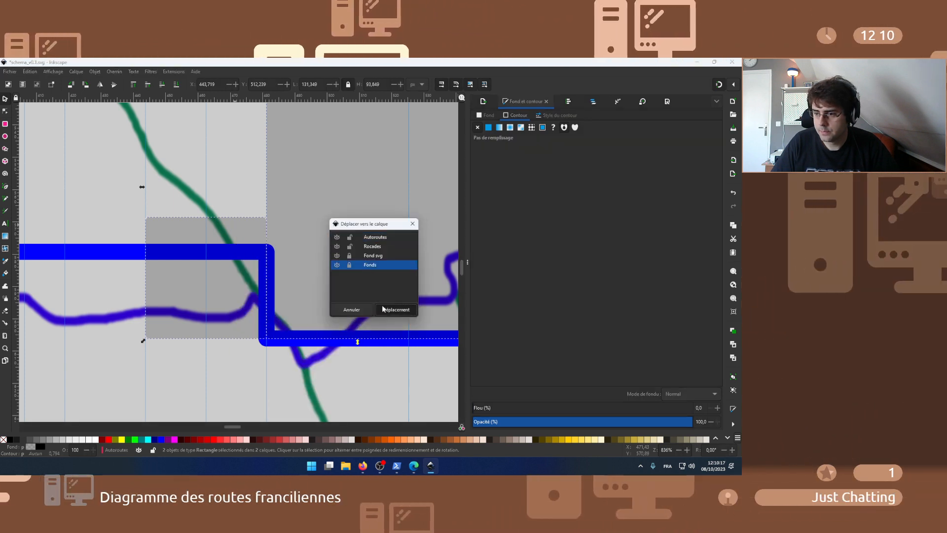
{"action": "left_click", "coordinate": [391, 309]}
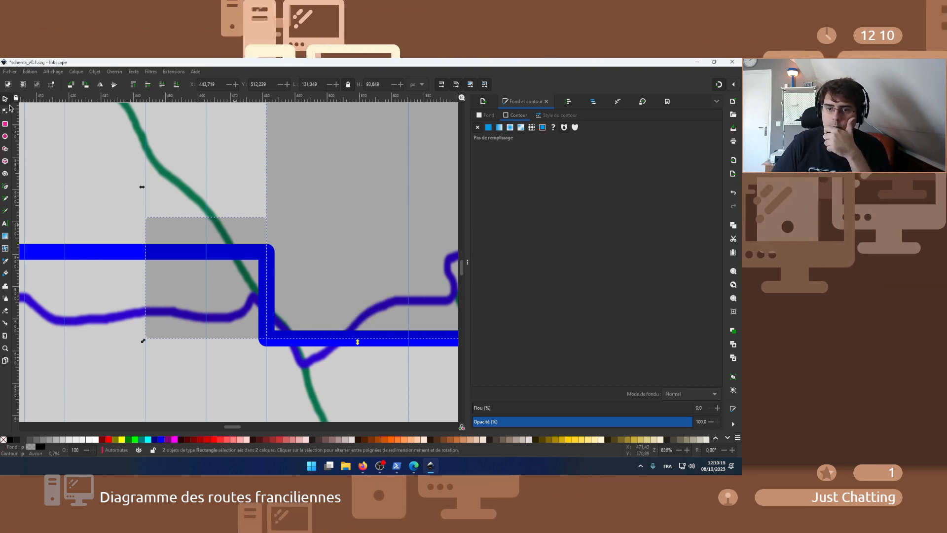
- Move the upper corner node of the blue route's vertical step onto the 37.5 px square's upper eastern corner
{"action": "double_click", "coordinate": [273, 254]}
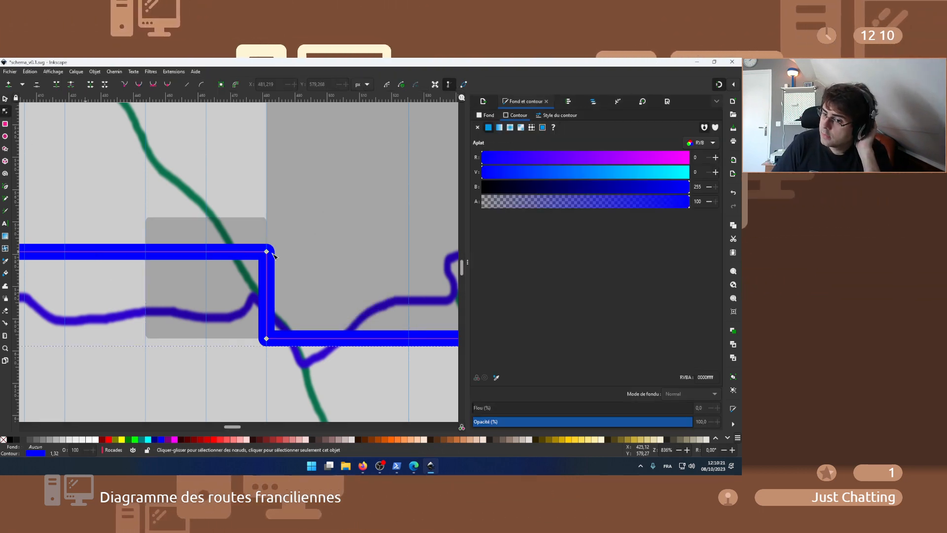
{"action": "left_click_drag", "start_coordinate": [268, 252], "coordinate": [300, 254]}
{"action": "key", "text": "ctrl+z"}
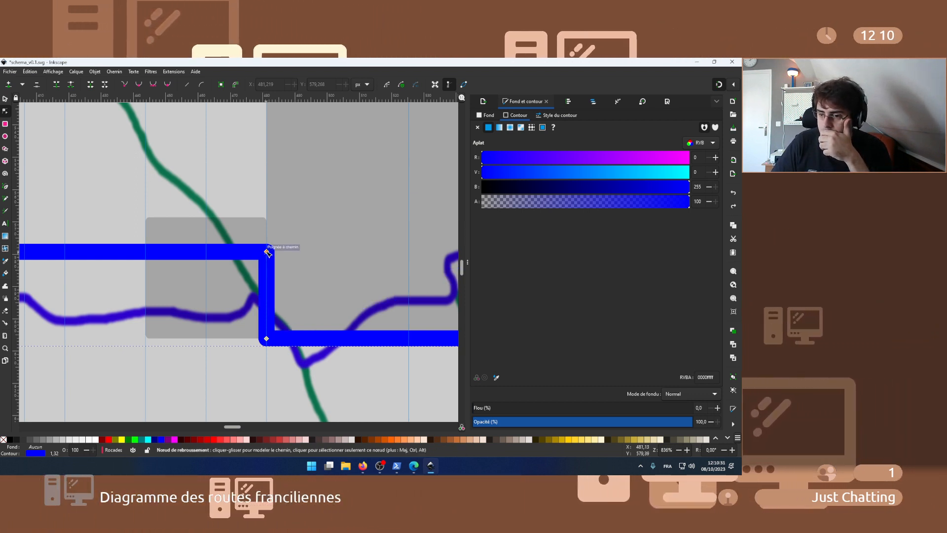
{"action": "left_click_drag", "start_coordinate": [267, 252], "coordinate": [267, 222]}
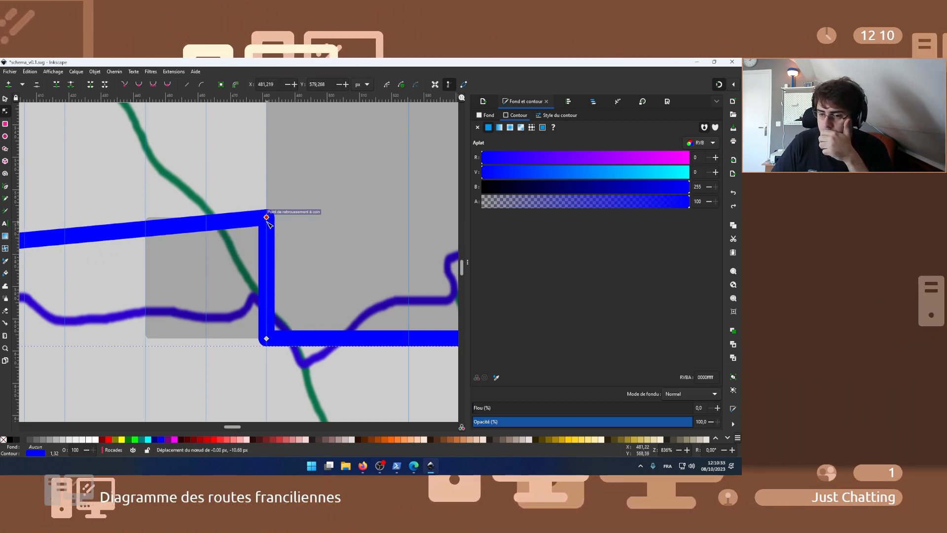
- Add a horizontal guide through the upper corner of the blue route's step by drawing a short line and converting it to a guide
{"action": "scroll", "coordinate": [211, 277], "scroll_direction": "down", "scroll_amount": 2}
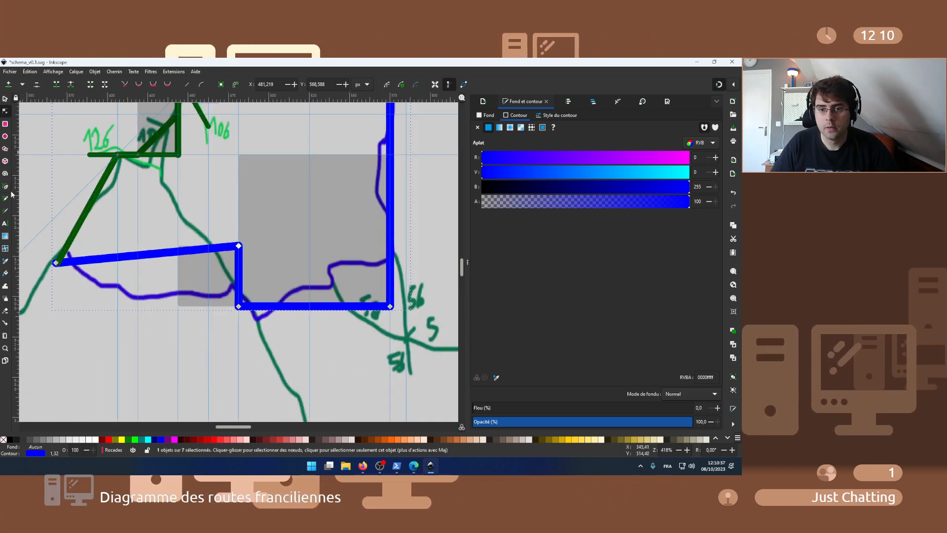
{"action": "left_click", "coordinate": [239, 245]}
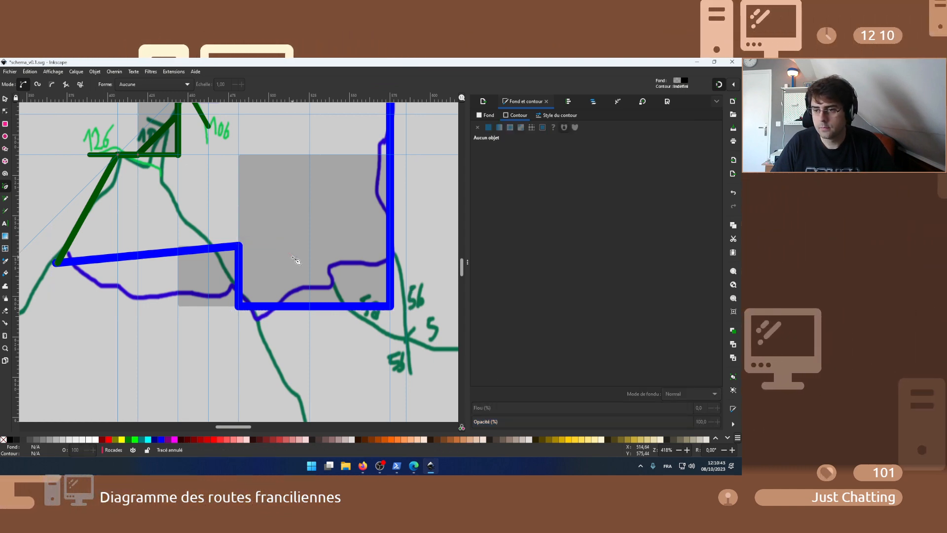
{"action": "double_click", "coordinate": [252, 245]}
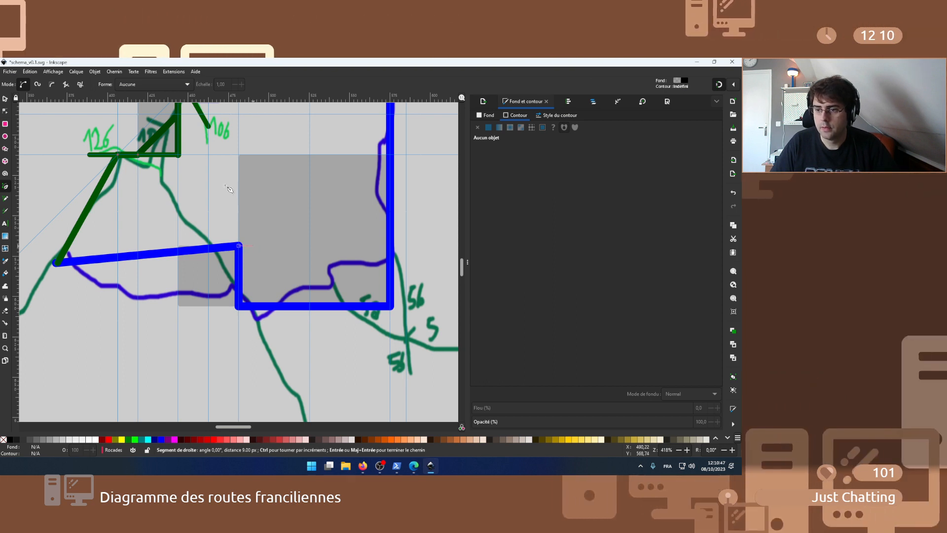
{"action": "left_click", "coordinate": [112, 72]}
{"action": "mouse_move", "coordinate": [94, 71]}
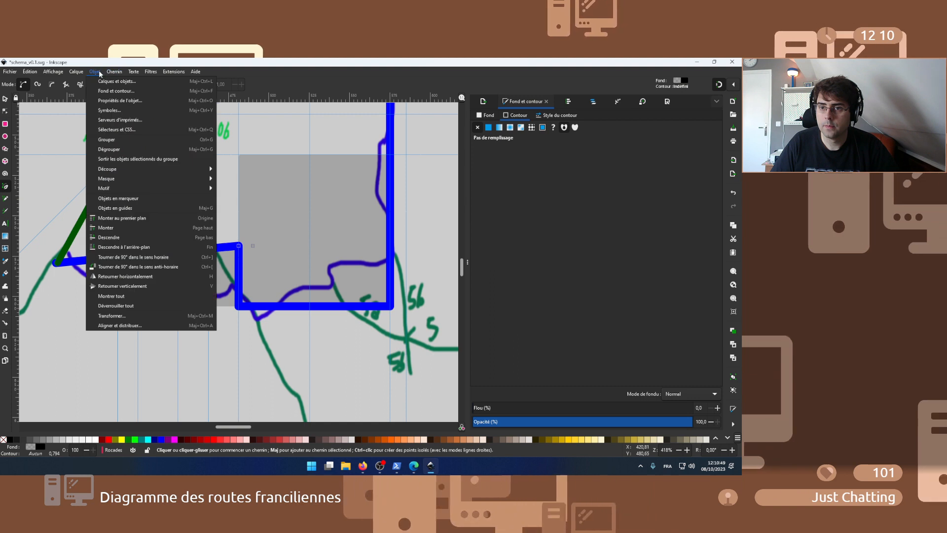
{"action": "left_click", "coordinate": [114, 209]}
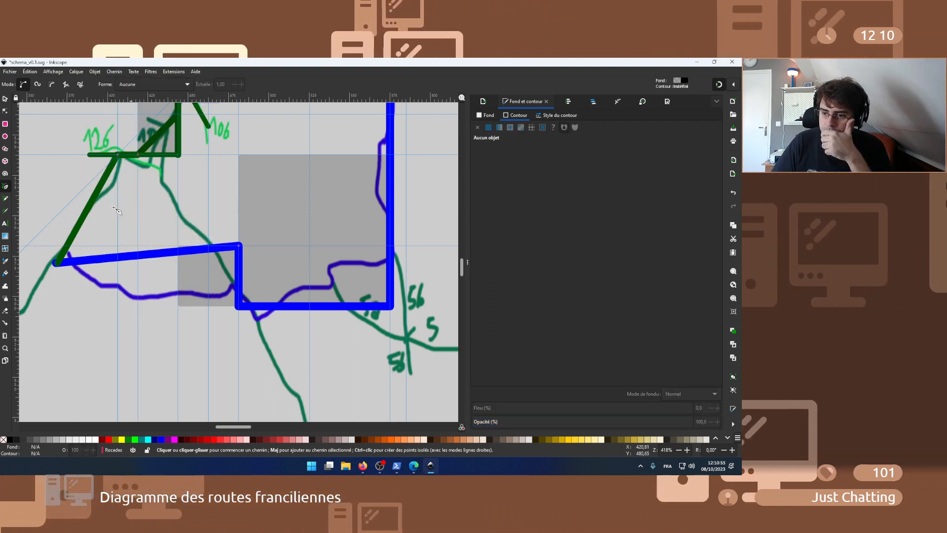
{"action": "key", "text": "Escape"}
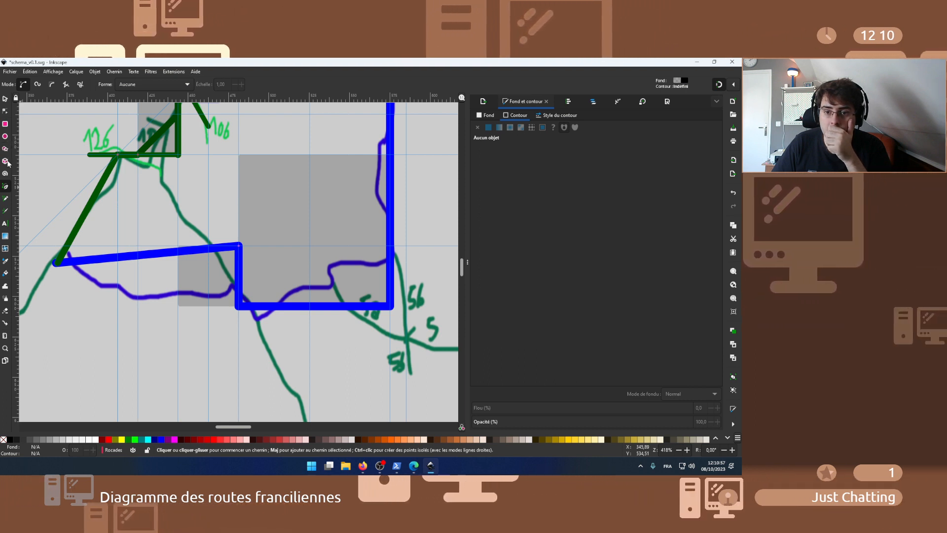
- Move the blue outer route's western end node onto the new horizontal guide, directly below the A10's bend
{"action": "left_click", "coordinate": [6, 100]}
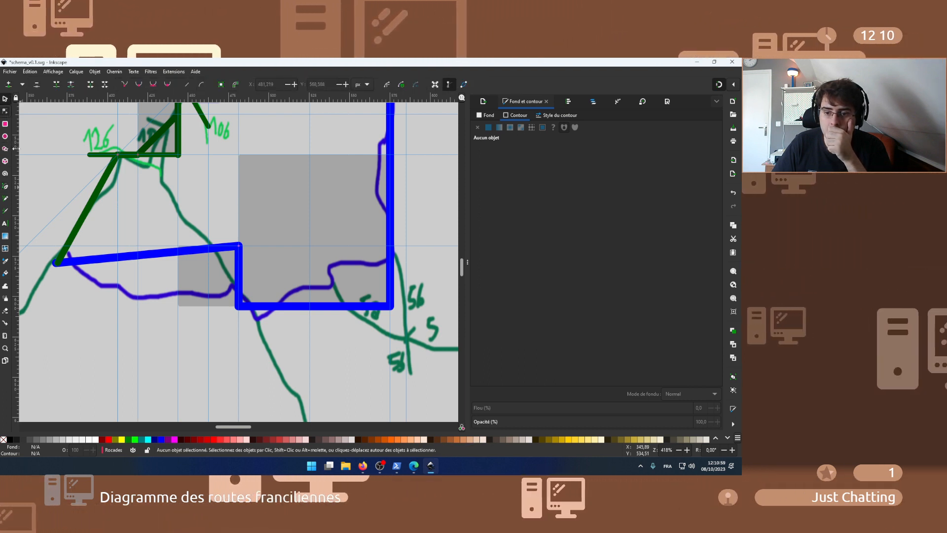
{"action": "left_click", "coordinate": [6, 110]}
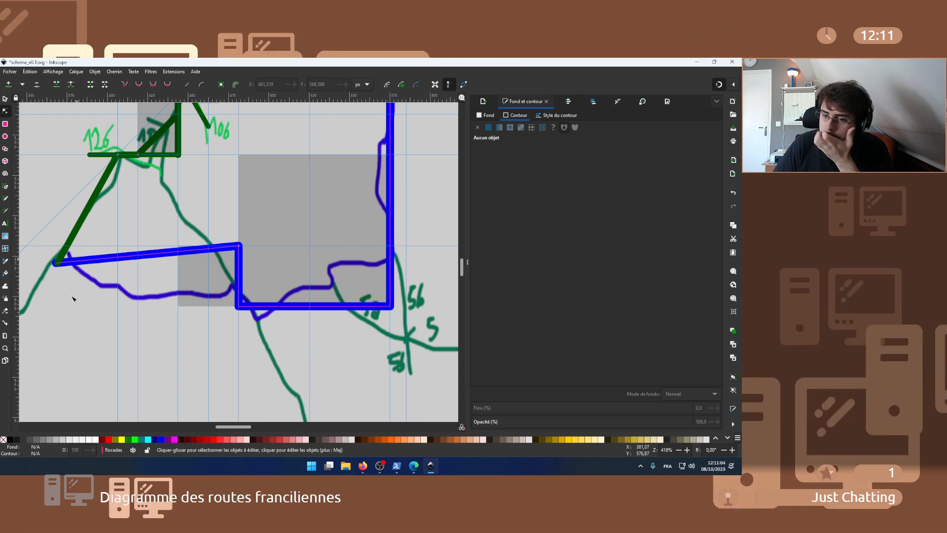
{"action": "left_click", "coordinate": [58, 263]}
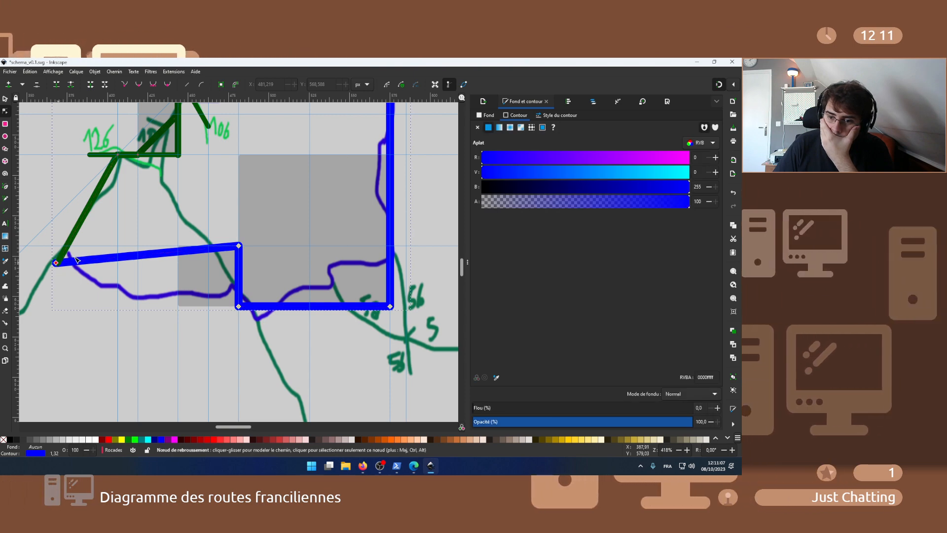
{"action": "left_click_drag", "start_coordinate": [119, 247], "coordinate": [119, 248]}
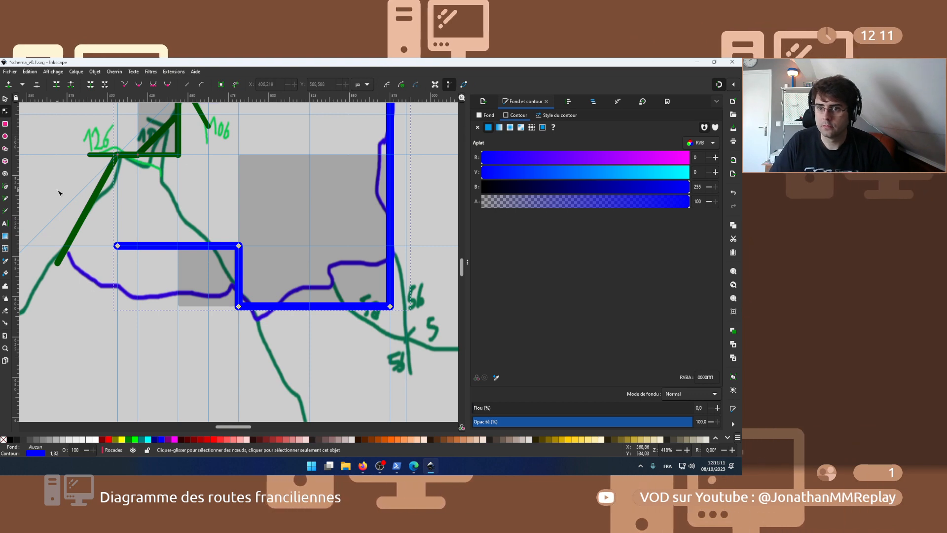
- Move the A10's southern end node and the blue route's western end node onto the intersection of the 45° and horizontal guides
{"action": "scroll", "coordinate": [59, 195], "scroll_direction": "down", "scroll_amount": 3}
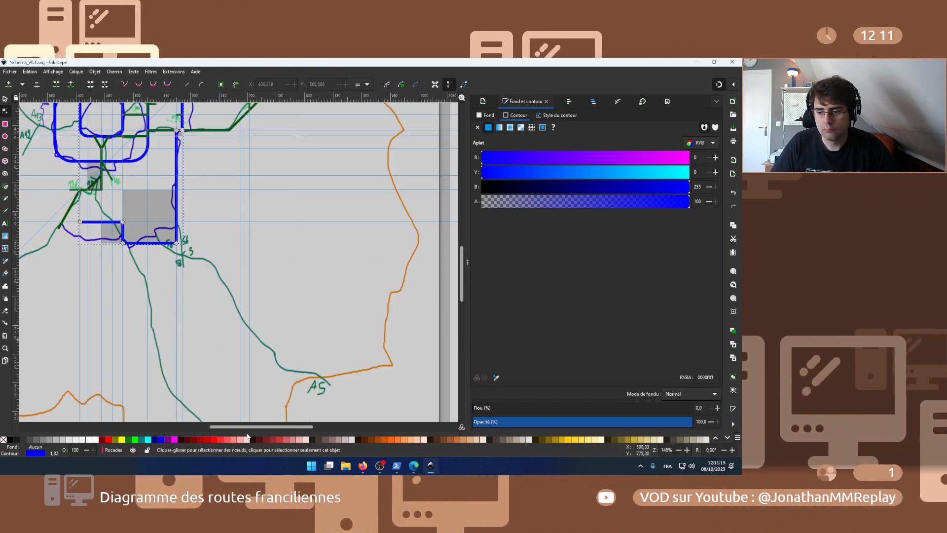
{"action": "left_click_drag", "start_coordinate": [247, 425], "coordinate": [228, 425]}
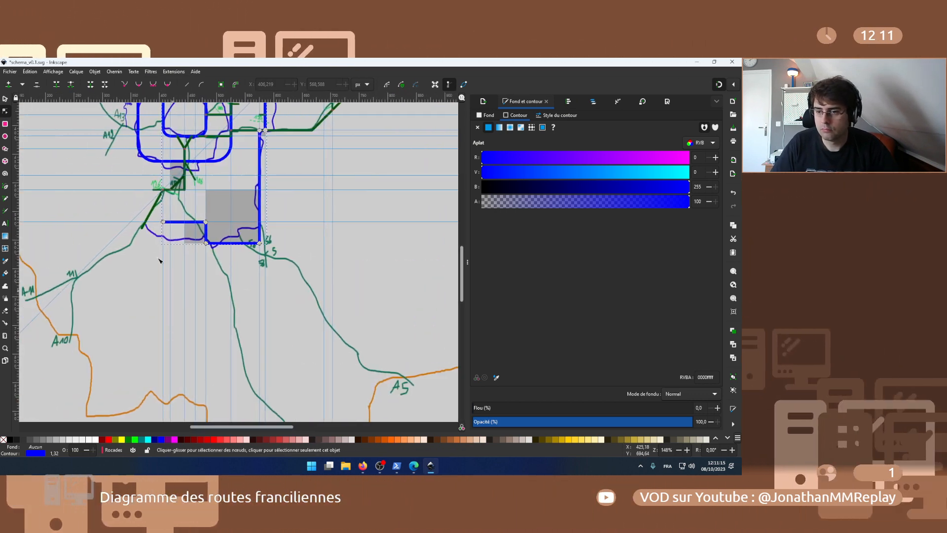
{"action": "scroll", "coordinate": [145, 225], "scroll_direction": "up", "scroll_amount": 2}
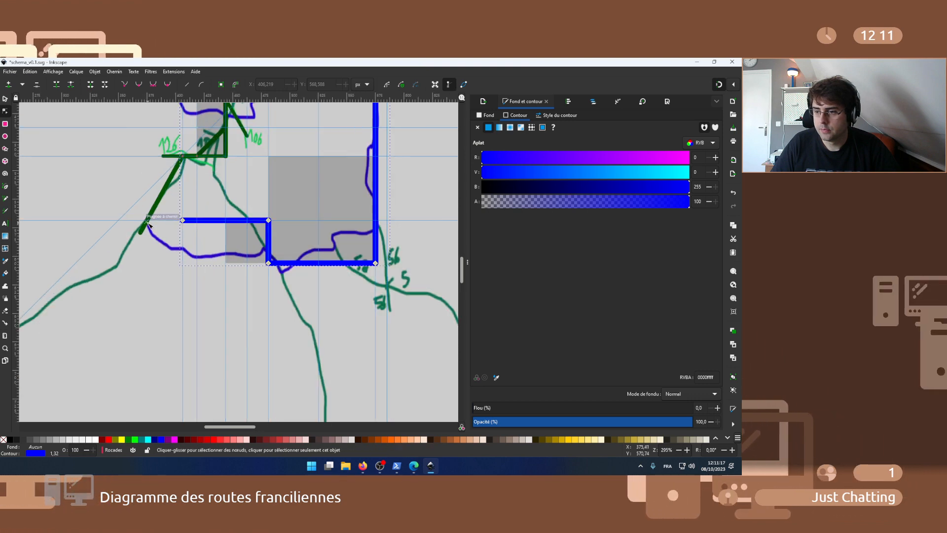
{"action": "scroll", "coordinate": [147, 225], "scroll_direction": "up", "scroll_amount": 1}
{"action": "scroll", "coordinate": [147, 225], "scroll_direction": "up", "scroll_amount": 1}
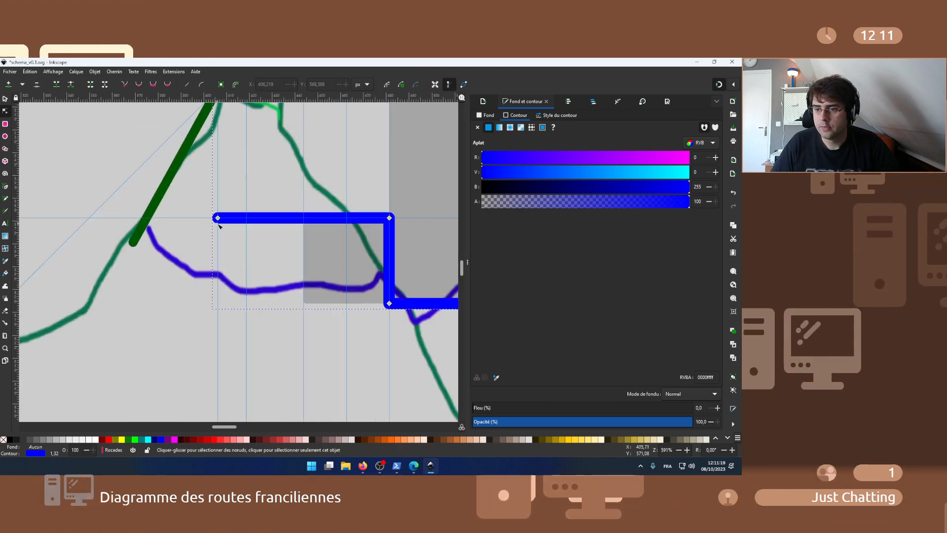
{"action": "left_click", "coordinate": [156, 211]}
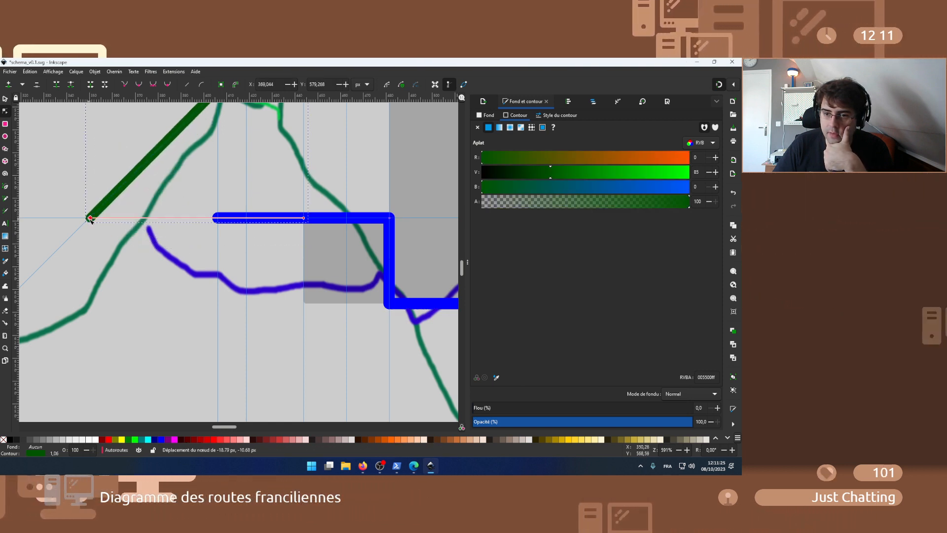
{"action": "left_click", "coordinate": [223, 217]}
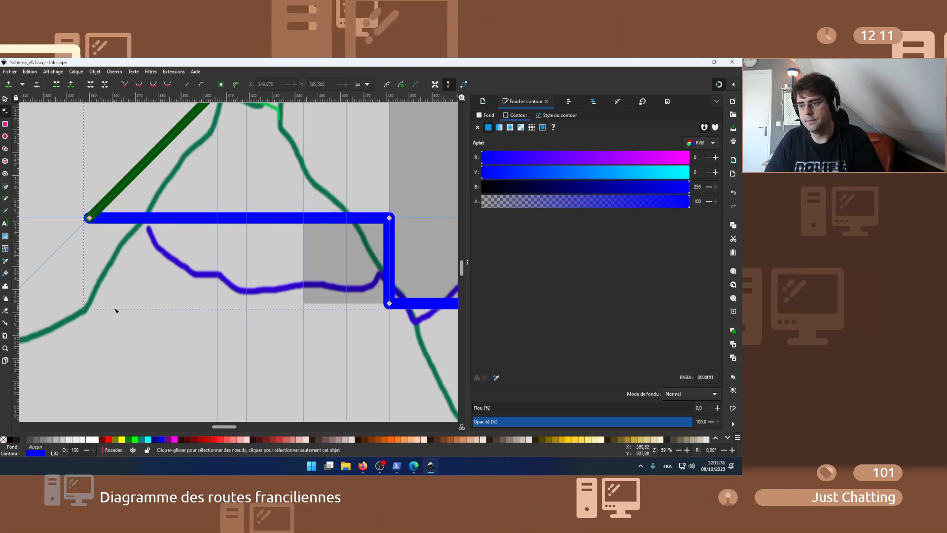
- Move the two small gray squares rect5384 and rect5278 out of the Autoroutes layer to the bottom of the stack, below Fonds
{"action": "scroll", "coordinate": [115, 310], "scroll_direction": "down", "scroll_amount": 2, "text": "ctrl"}
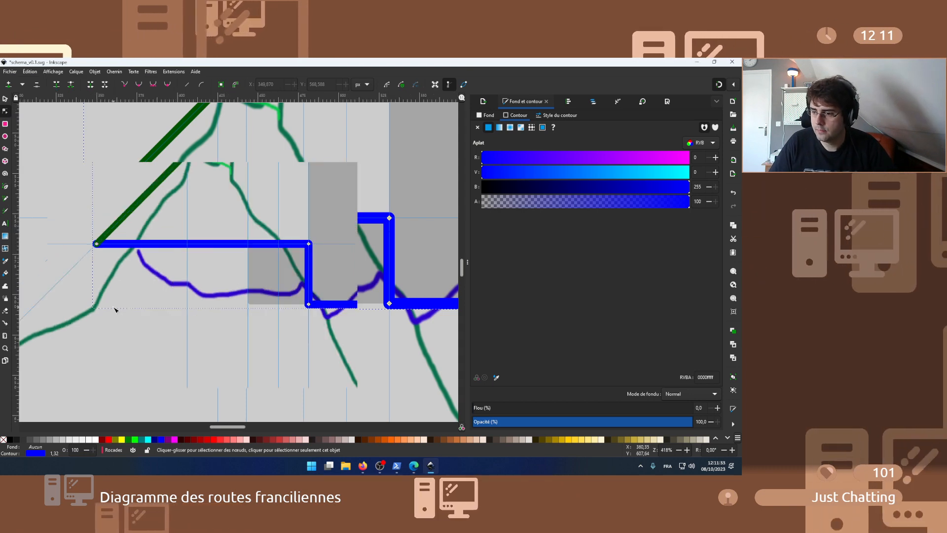
{"action": "scroll", "coordinate": [115, 310], "scroll_direction": "down", "scroll_amount": 1, "text": "ctrl"}
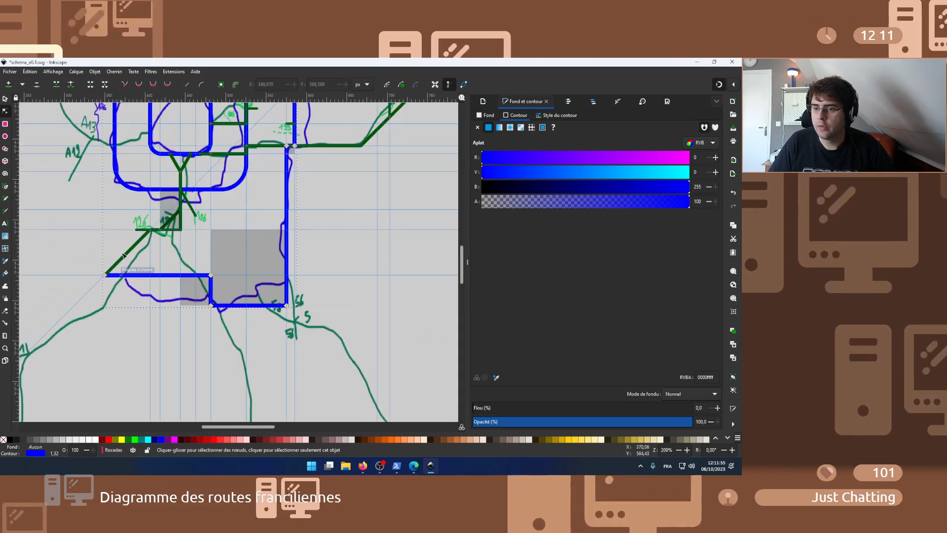
{"action": "left_click", "coordinate": [135, 230]}
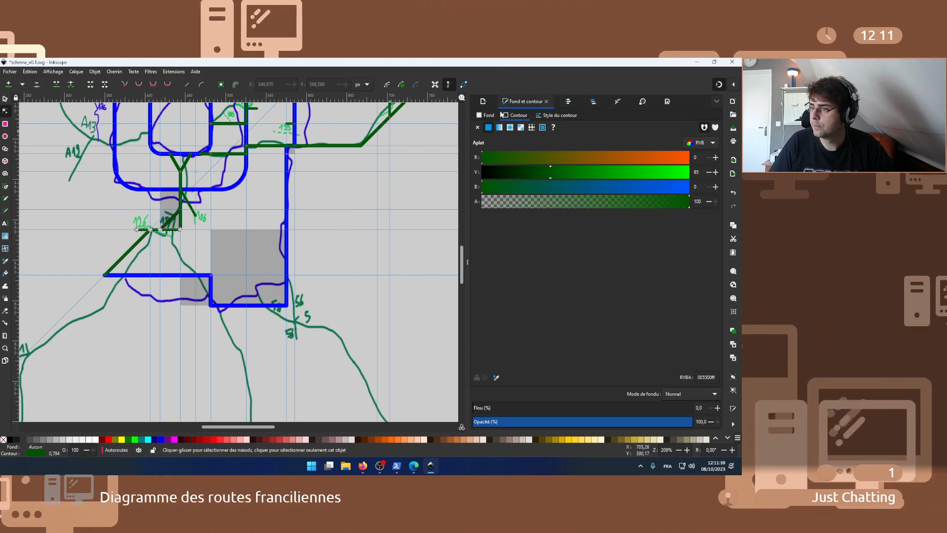
{"action": "left_click", "coordinate": [593, 100]}
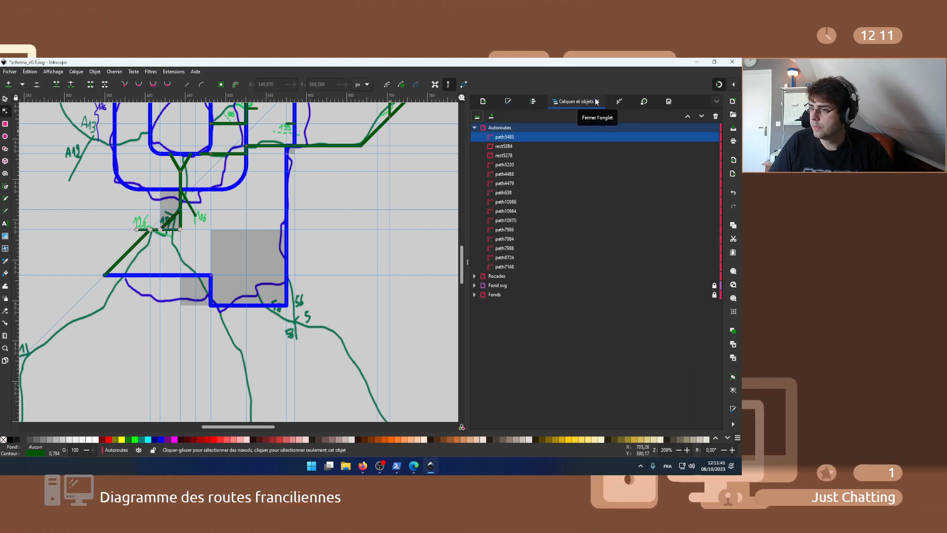
{"action": "left_click", "coordinate": [524, 146]}
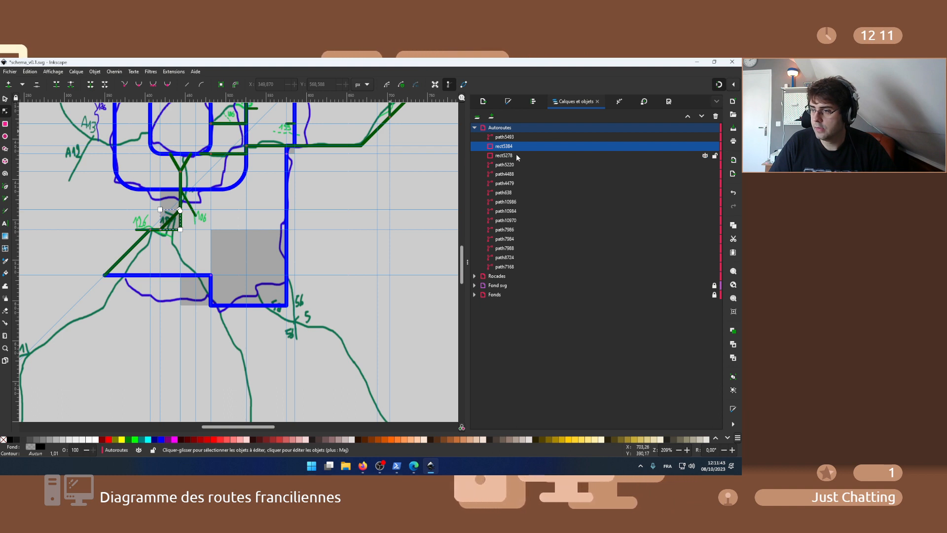
{"action": "left_click", "coordinate": [515, 154], "text": "shift"}
{"action": "left_click_drag", "start_coordinate": [514, 154], "coordinate": [499, 297]}
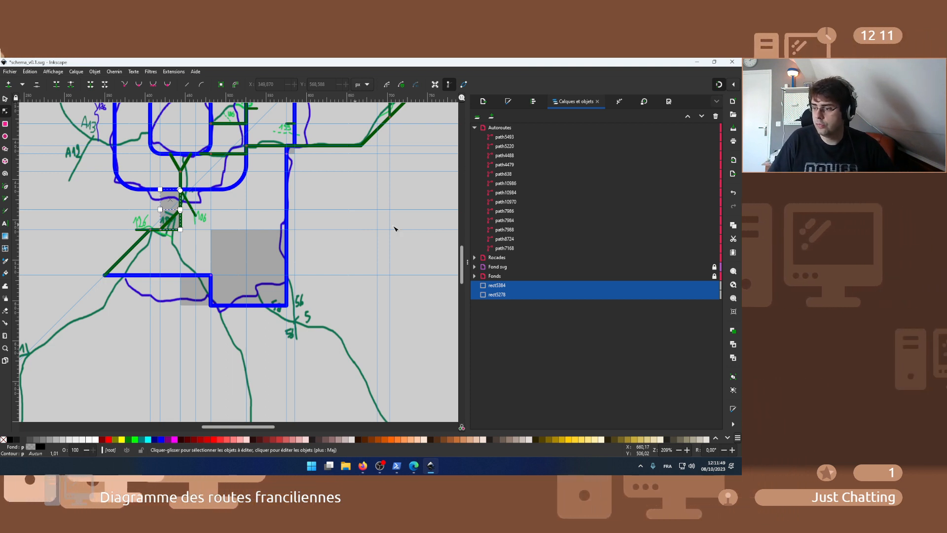
- Move the gray squares rect5384, rect5278, rect5553 and rect5620 into the Fond svg layer and leave the Fonds layer locked
{"action": "left_click_drag", "start_coordinate": [503, 279], "coordinate": [502, 279]}
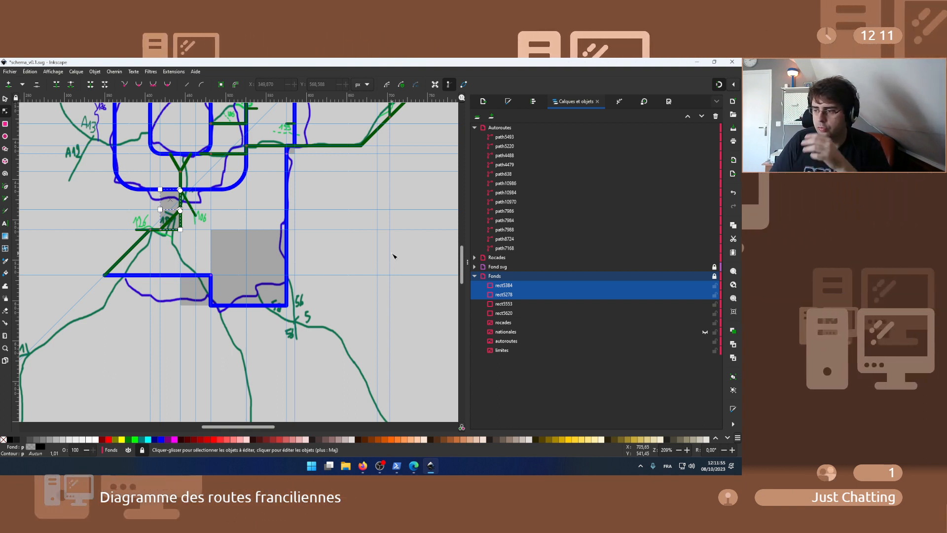
{"action": "left_click", "coordinate": [475, 267]}
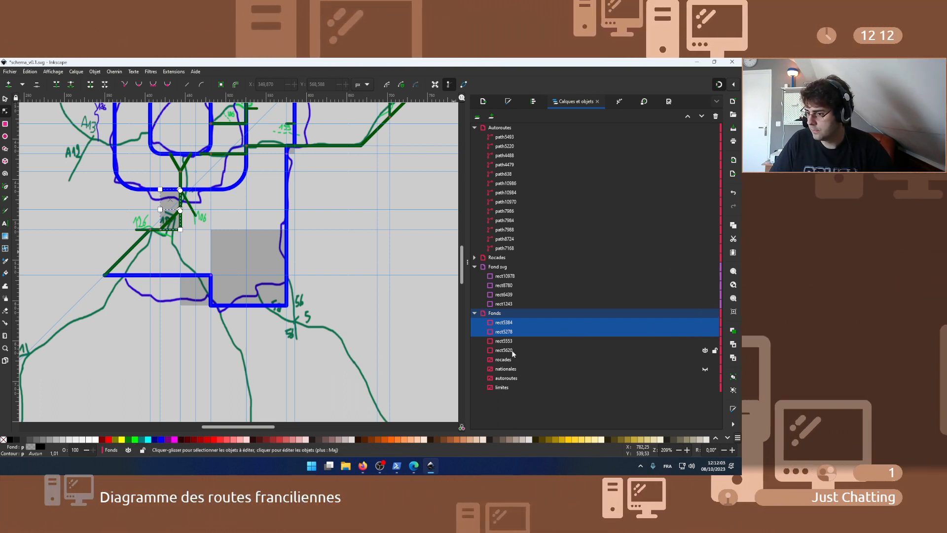
{"action": "left_click", "coordinate": [504, 350]}
{"action": "left_click", "coordinate": [506, 323], "text": "shift"}
{"action": "left_click_drag", "start_coordinate": [507, 330], "coordinate": [515, 268]}
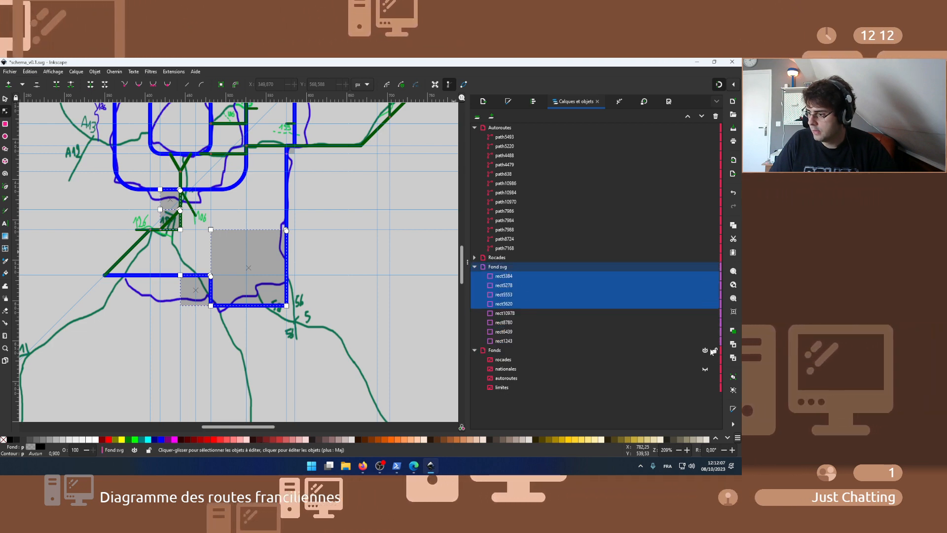
{"action": "left_click", "coordinate": [476, 350]}
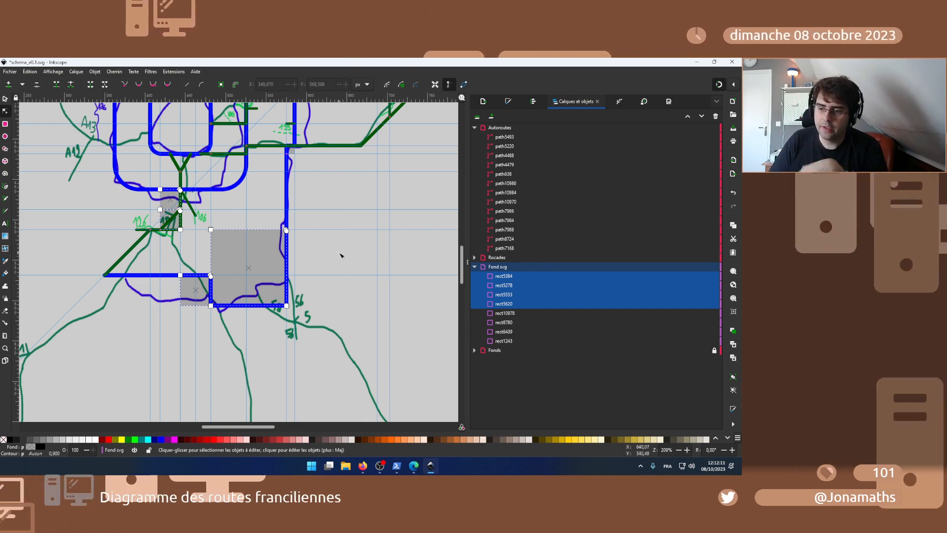
{"action": "key", "text": "Escape"}
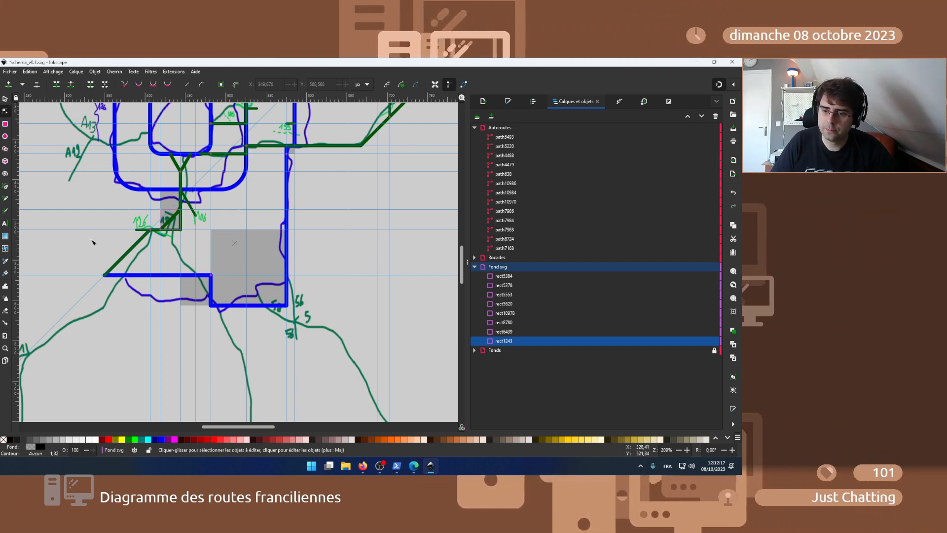
- Extend the A6 from its southern end to the blue route's step, down the step's vertical side, and at 60° to the A6 label
{"action": "left_click_drag", "start_coordinate": [241, 427], "coordinate": [232, 428]}
{"action": "scroll", "coordinate": [142, 248], "scroll_direction": "down", "scroll_amount": 4}
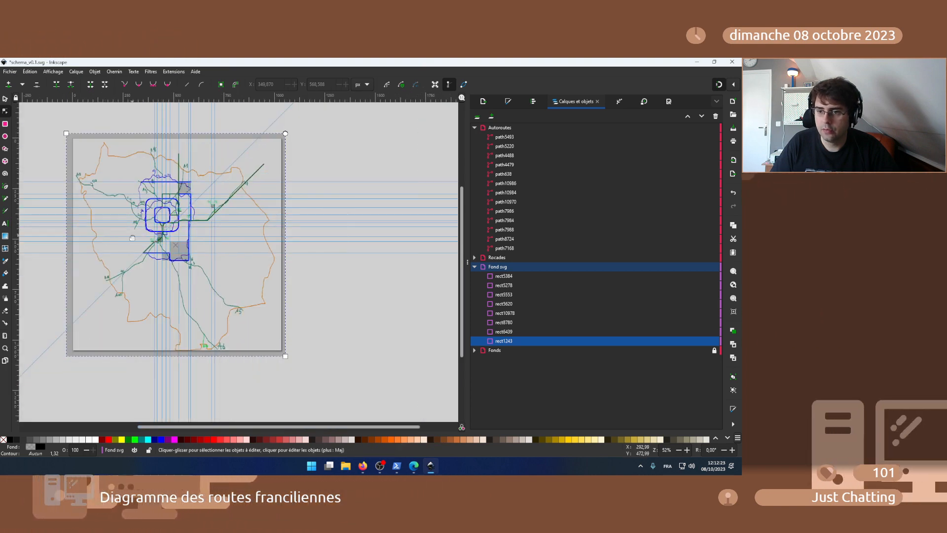
{"action": "scroll", "coordinate": [143, 238], "scroll_direction": "up", "scroll_amount": 3}
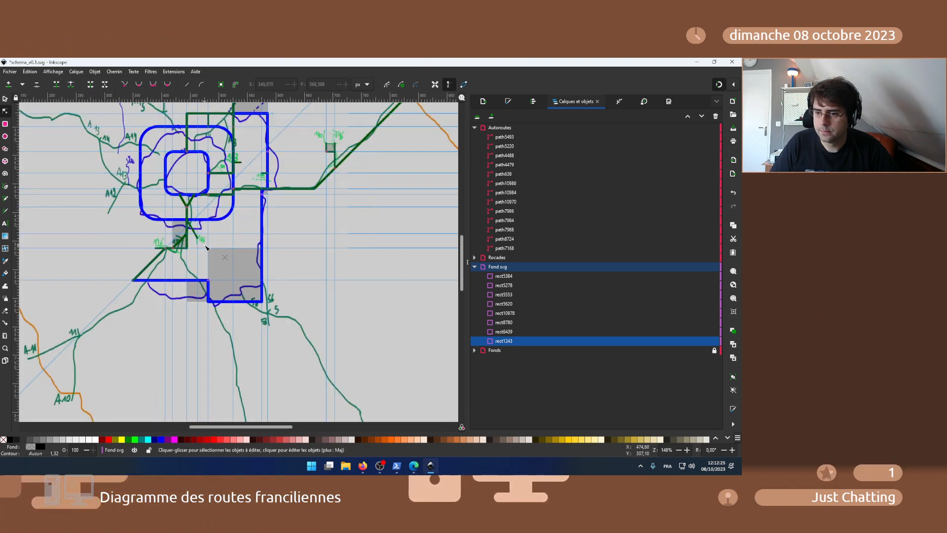
{"action": "scroll", "coordinate": [206, 247], "scroll_direction": "up", "scroll_amount": 2}
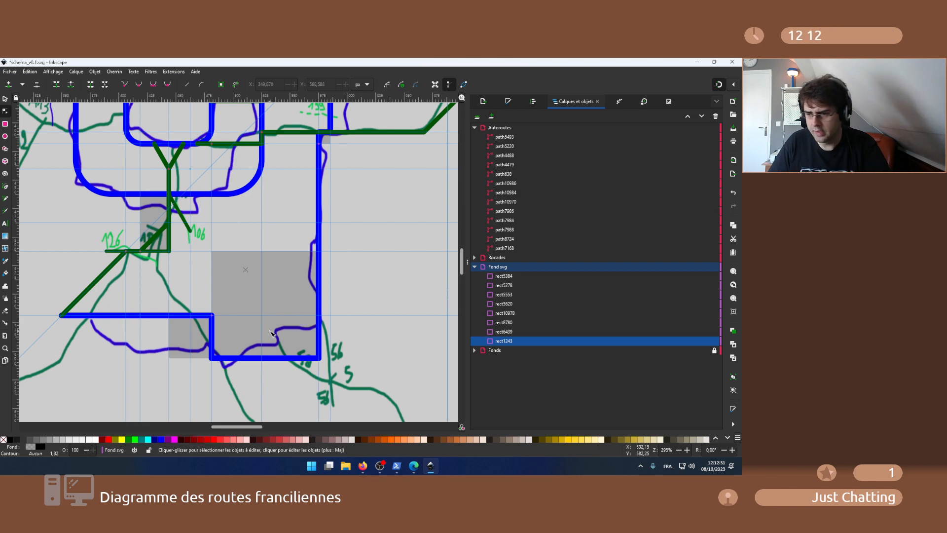
{"action": "scroll", "coordinate": [275, 328], "scroll_direction": "down", "scroll_amount": 3}
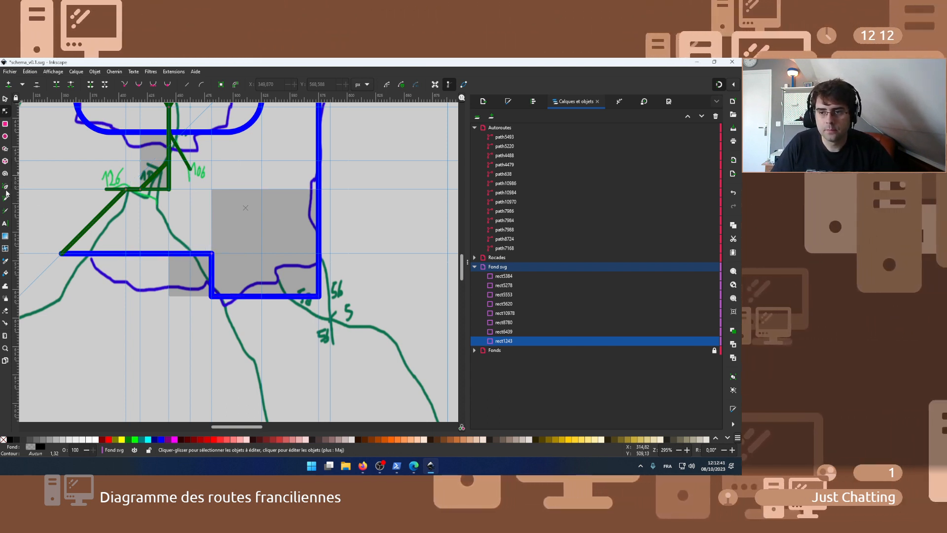
{"action": "left_click", "coordinate": [169, 179]}
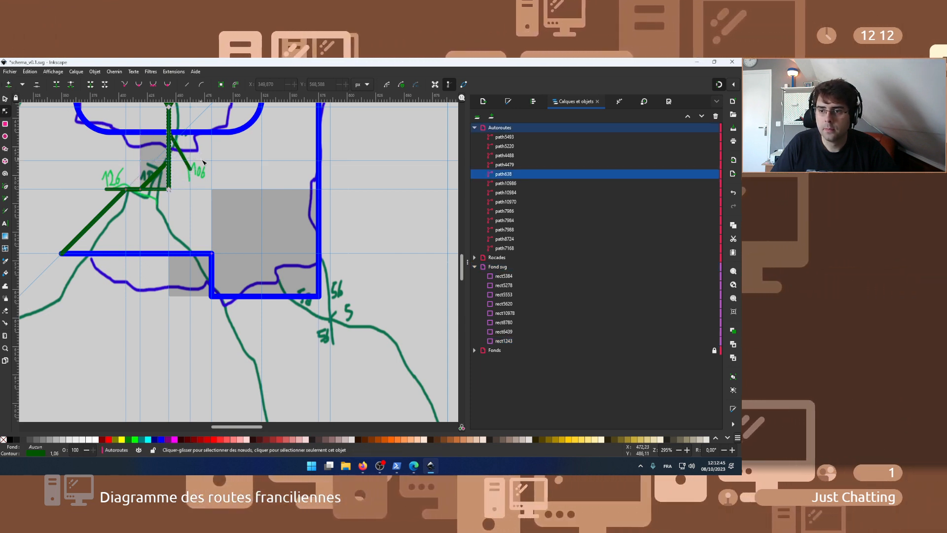
{"action": "left_click", "coordinate": [5, 185]}
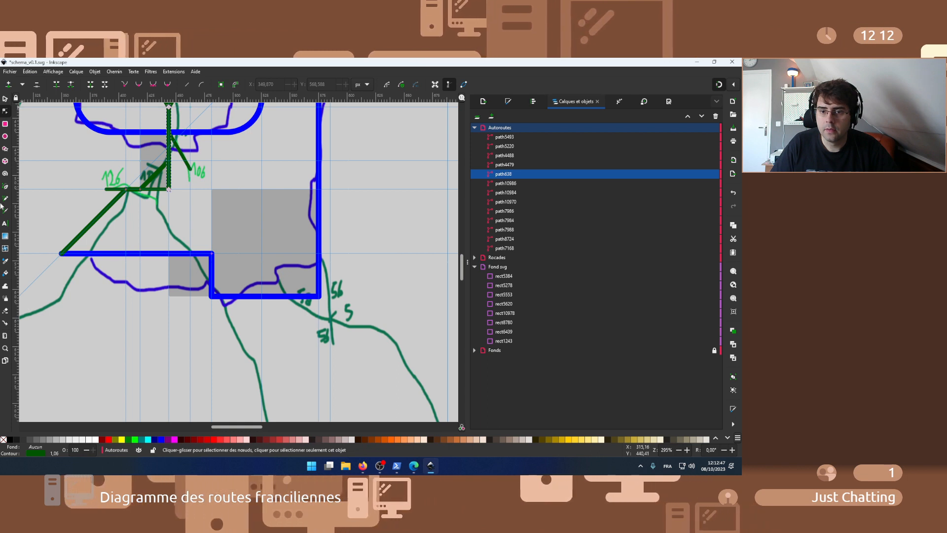
{"action": "left_click", "coordinate": [170, 190]}
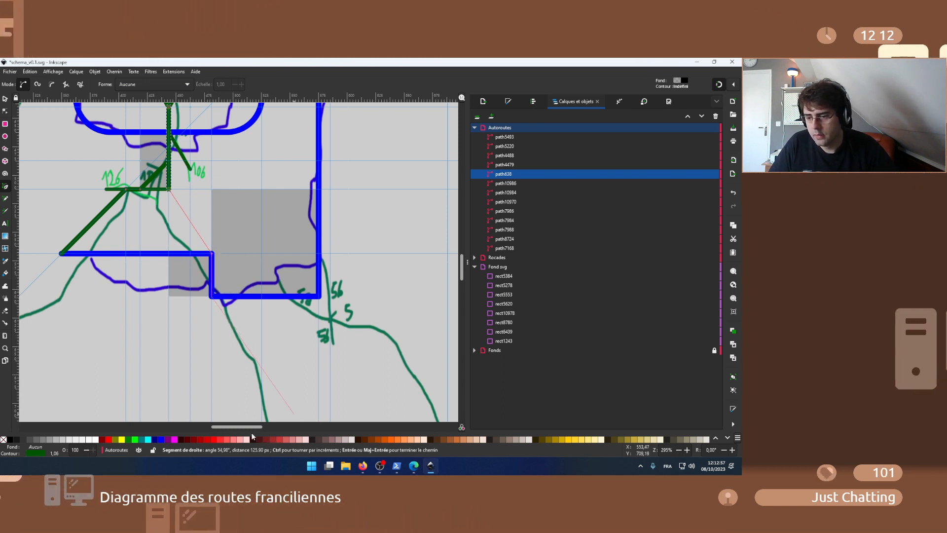
{"action": "scroll", "coordinate": [264, 389], "scroll_direction": "down", "scroll_amount": 4}
{"action": "scroll", "coordinate": [261, 400], "scroll_direction": "down", "scroll_amount": 1}
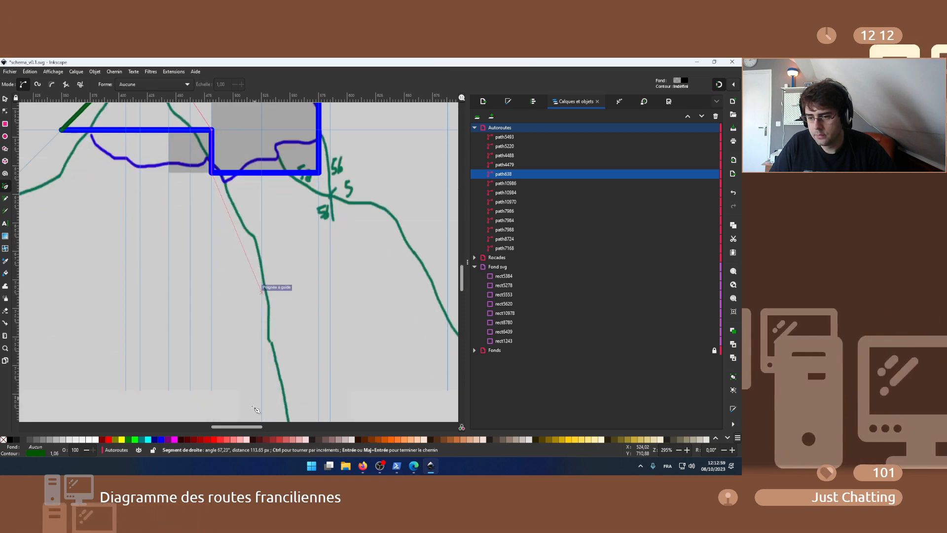
{"action": "scroll", "coordinate": [249, 369], "scroll_direction": "down", "scroll_amount": 3}
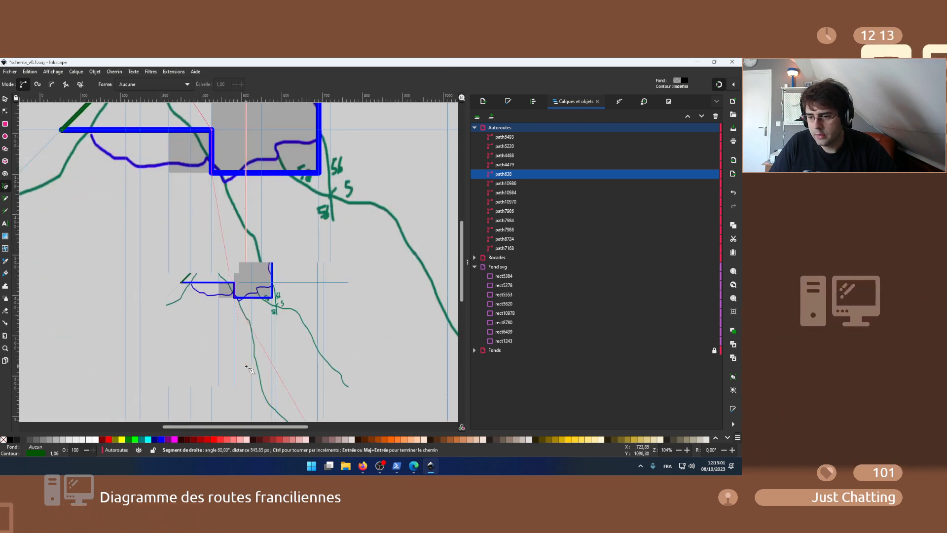
{"action": "scroll", "coordinate": [249, 368], "scroll_direction": "down", "scroll_amount": 1}
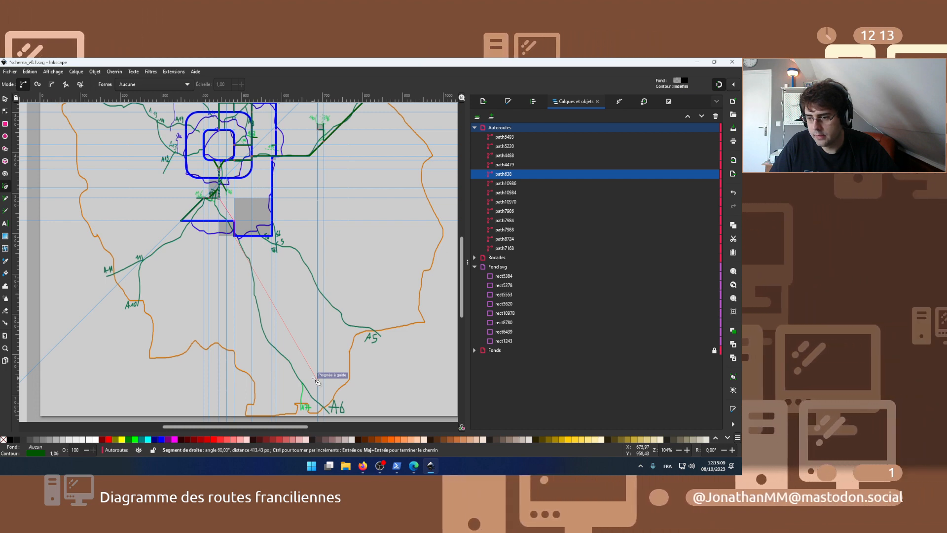
{"action": "left_click", "coordinate": [322, 385]}
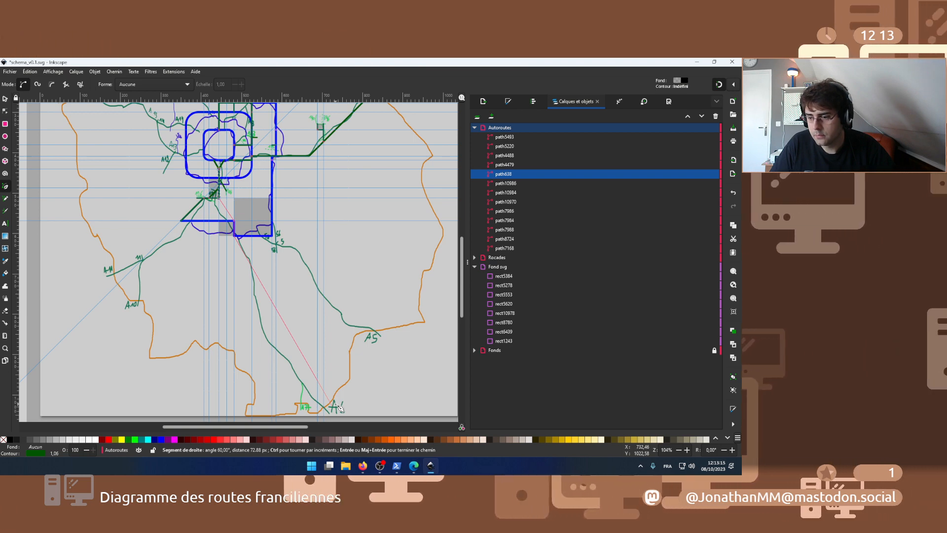
{"action": "double_click", "coordinate": [336, 406]}
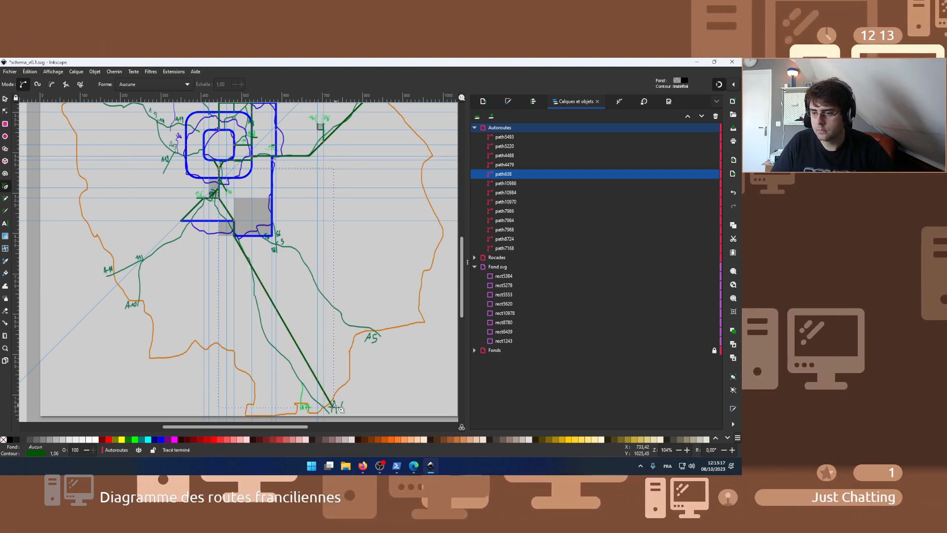
- Examine the A6 path's stroke style and its course from the blue route's step to the A6 label
{"action": "scroll", "coordinate": [221, 187], "scroll_direction": "up", "scroll_amount": 4}
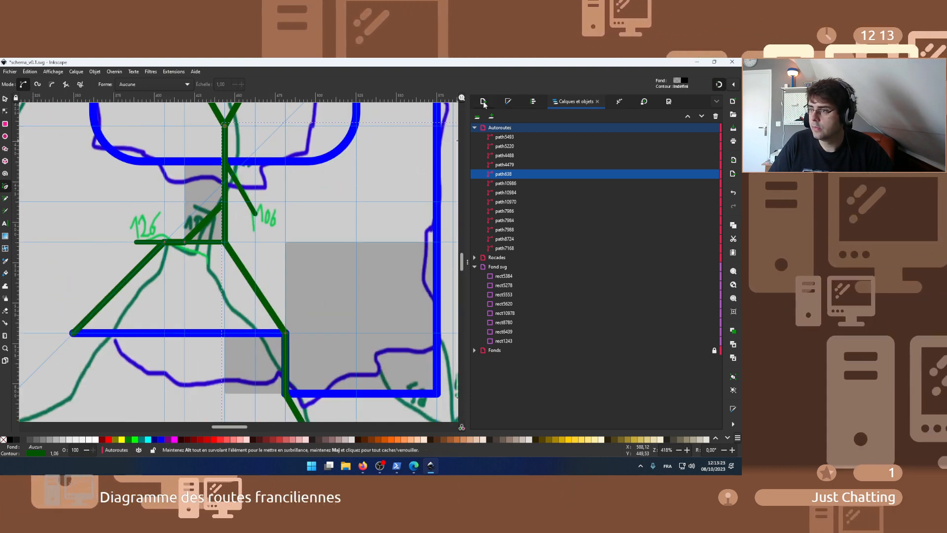
{"action": "key", "text": "ctrl+shift+e"}
{"action": "left_click", "coordinate": [527, 101]}
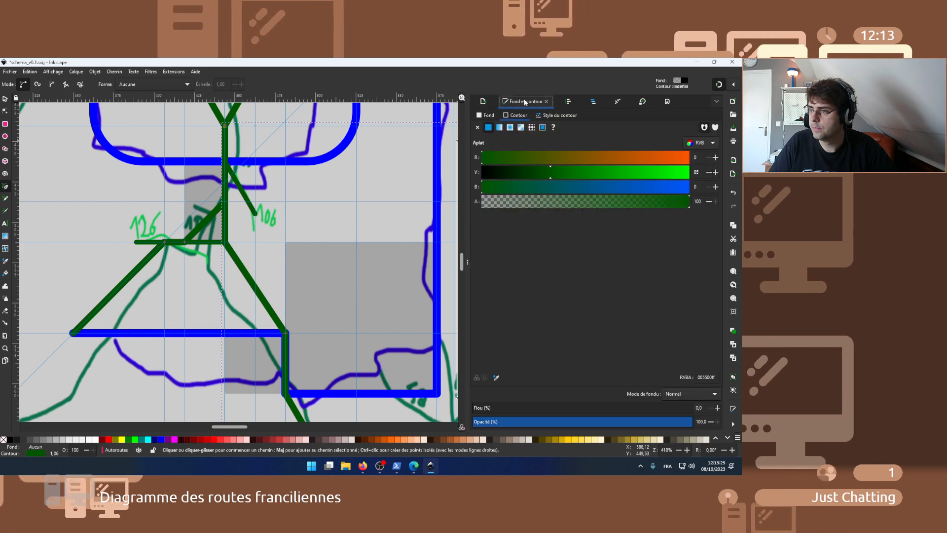
{"action": "left_click", "coordinate": [557, 115]}
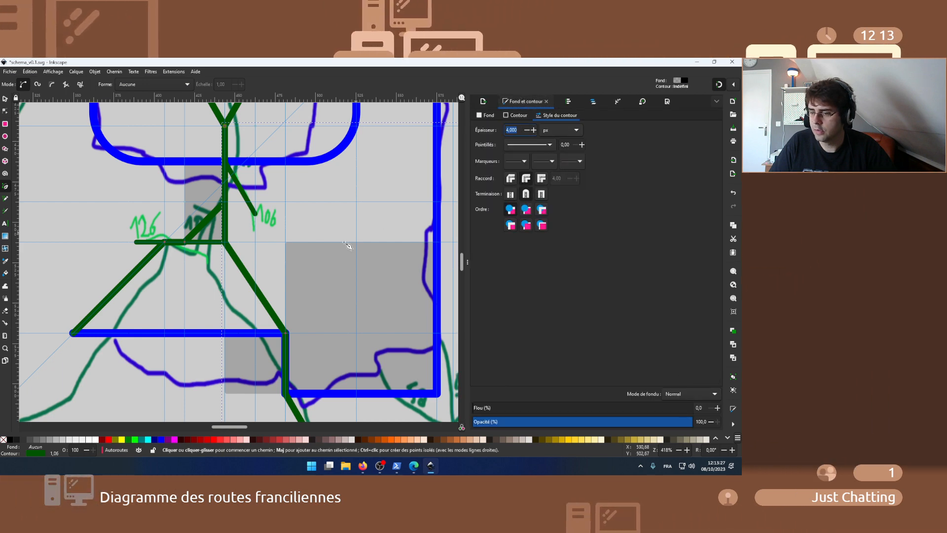
{"action": "scroll", "coordinate": [348, 245], "scroll_direction": "down", "scroll_amount": 6}
{"action": "scroll", "coordinate": [335, 256], "scroll_direction": "down", "scroll_amount": 3}
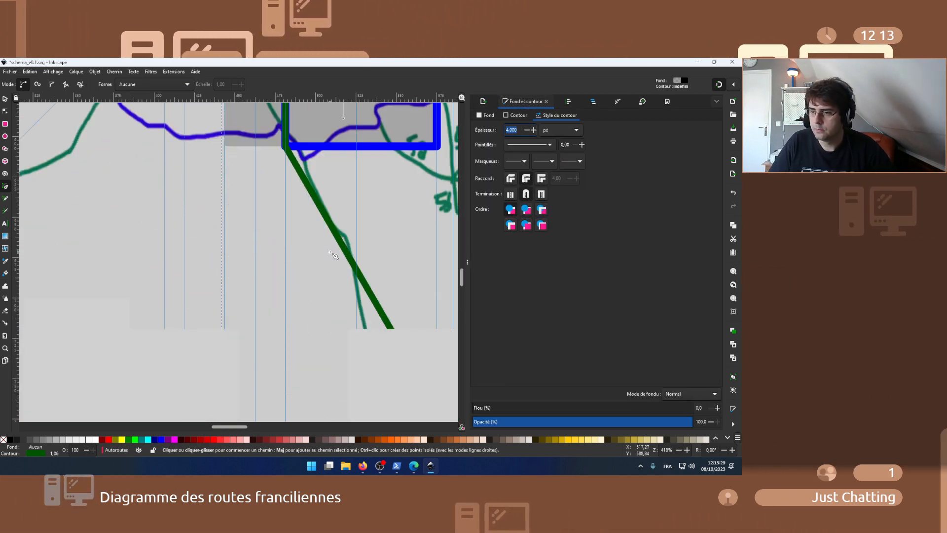
{"action": "scroll", "coordinate": [334, 255], "scroll_direction": "down", "scroll_amount": 2, "text": "ctrl"}
{"action": "scroll", "coordinate": [334, 256], "scroll_direction": "down", "scroll_amount": 1}
{"action": "scroll", "coordinate": [334, 255], "scroll_direction": "down", "scroll_amount": 2}
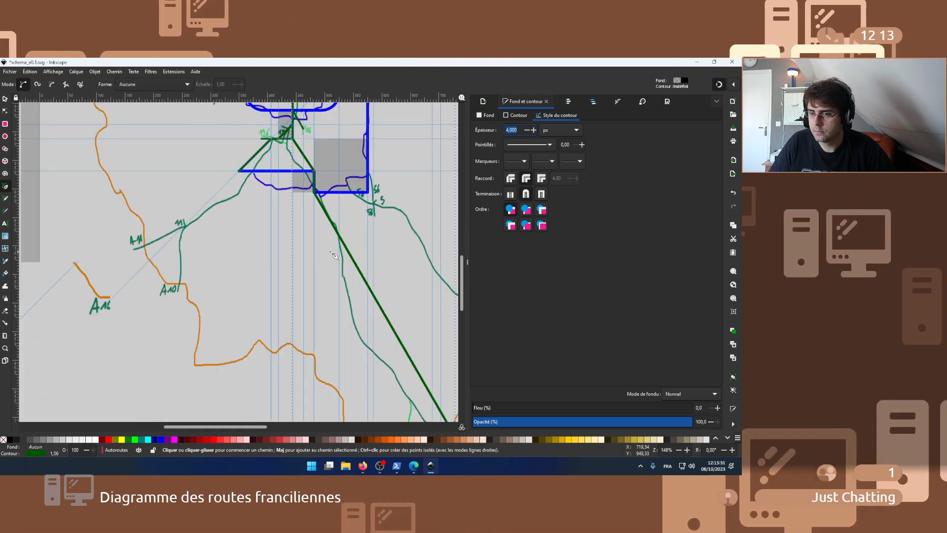
{"action": "scroll", "coordinate": [334, 255], "scroll_direction": "down", "scroll_amount": 1, "text": "ctrl"}
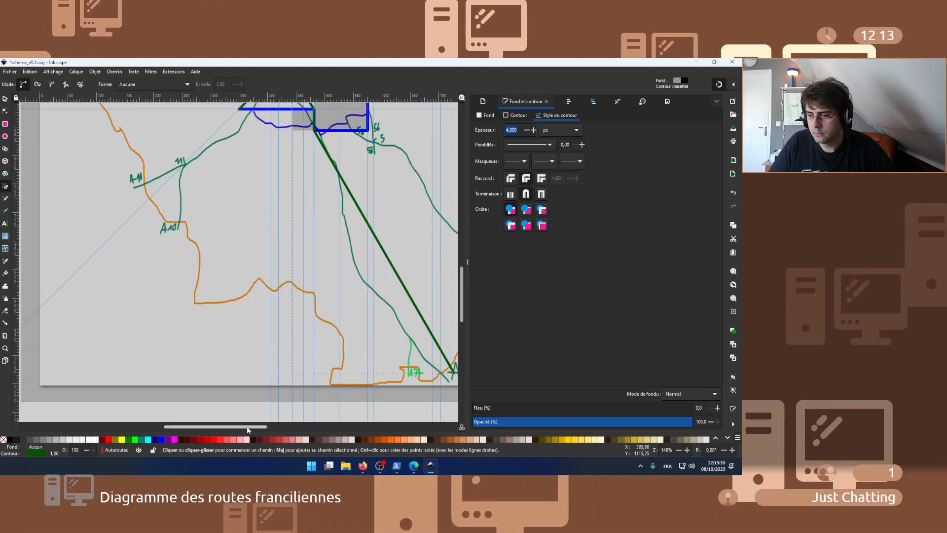
{"action": "scroll", "coordinate": [262, 423], "scroll_direction": "right", "scroll_amount": 5}
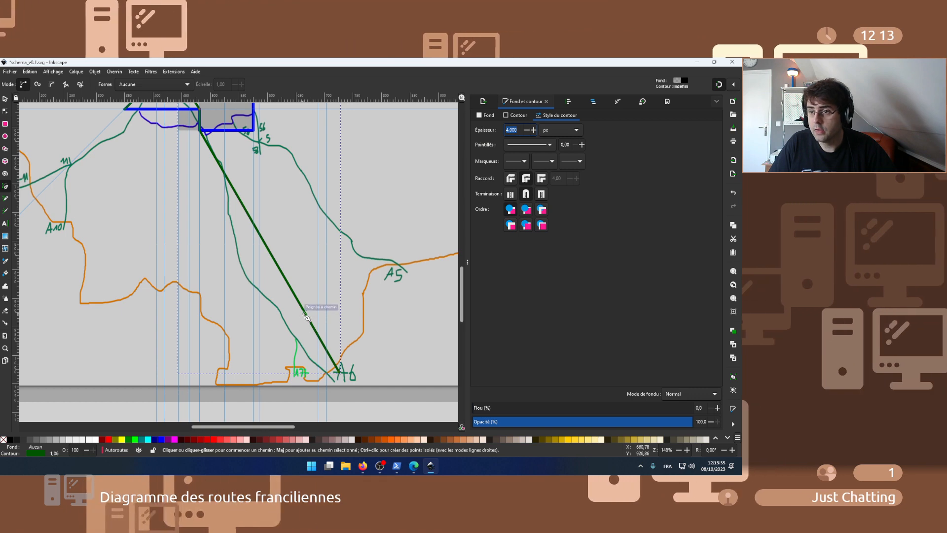
- Draw the A77 as a vertical segment along the guide from the A6 diagonal down to the orange regional boundary
{"action": "scroll", "coordinate": [317, 290], "scroll_direction": "up", "scroll_amount": 3}
{"action": "scroll", "coordinate": [317, 290], "scroll_direction": "up", "scroll_amount": 2}
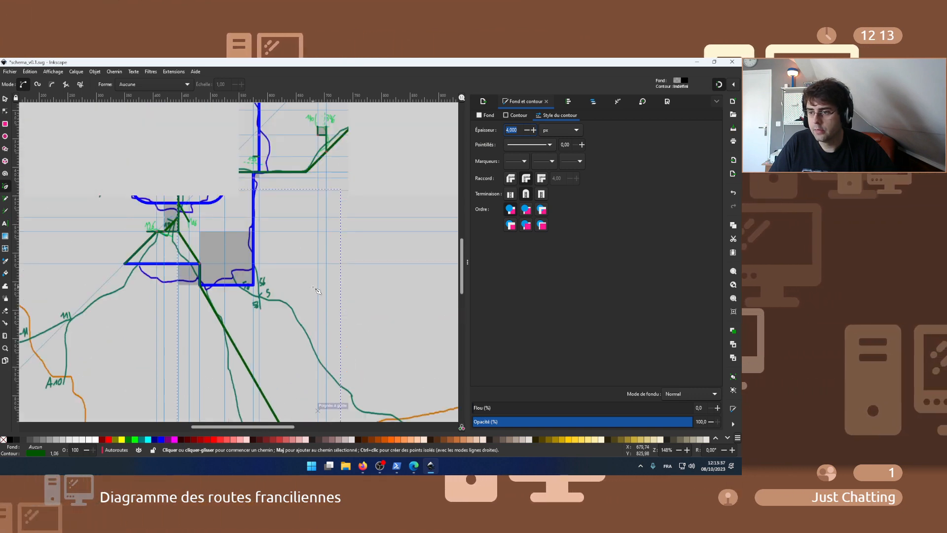
{"action": "scroll", "coordinate": [317, 290], "scroll_direction": "down", "scroll_amount": 3}
{"action": "scroll", "coordinate": [317, 291], "scroll_direction": "down", "scroll_amount": 3}
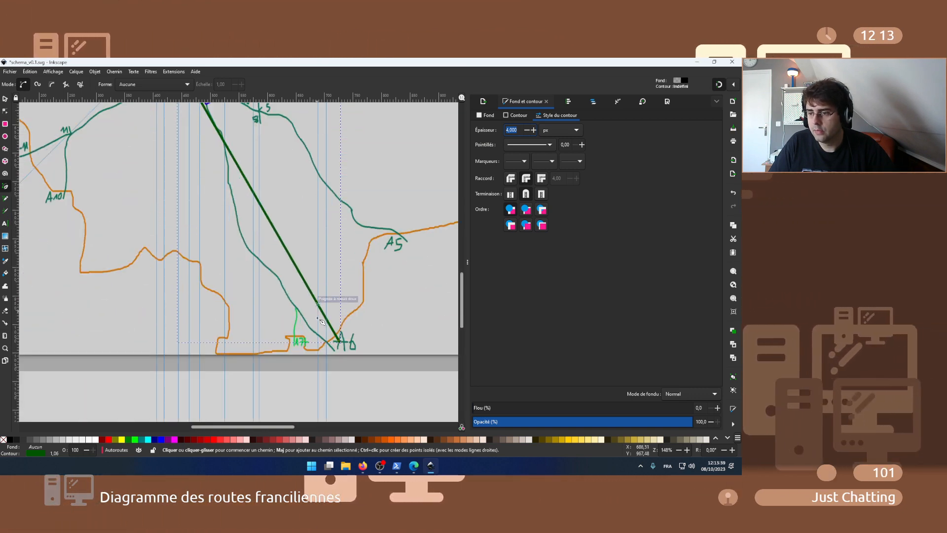
{"action": "scroll", "coordinate": [319, 276], "scroll_direction": "up", "scroll_amount": 3}
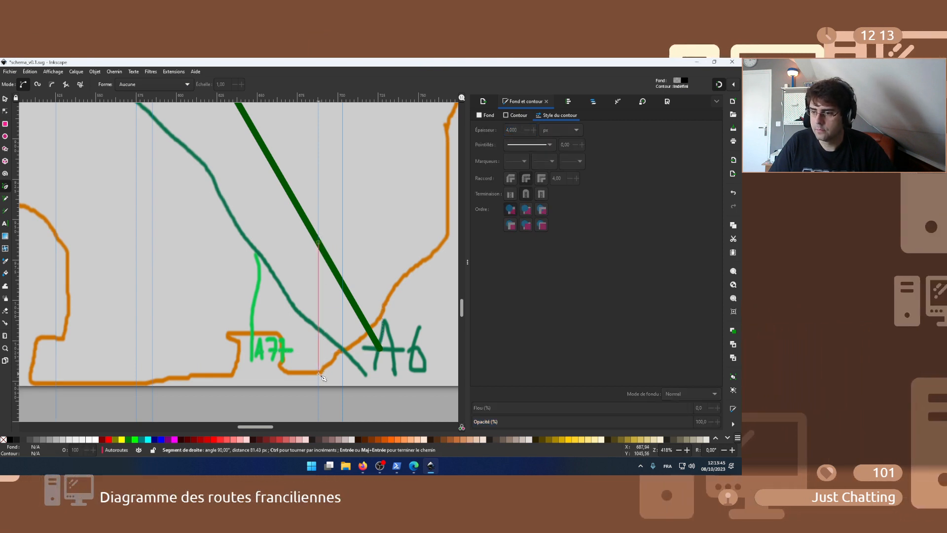
- Style the A77 segment with no fill and a dark green stroke 3 px wide, and end its selection
{"action": "left_click", "coordinate": [513, 115]}
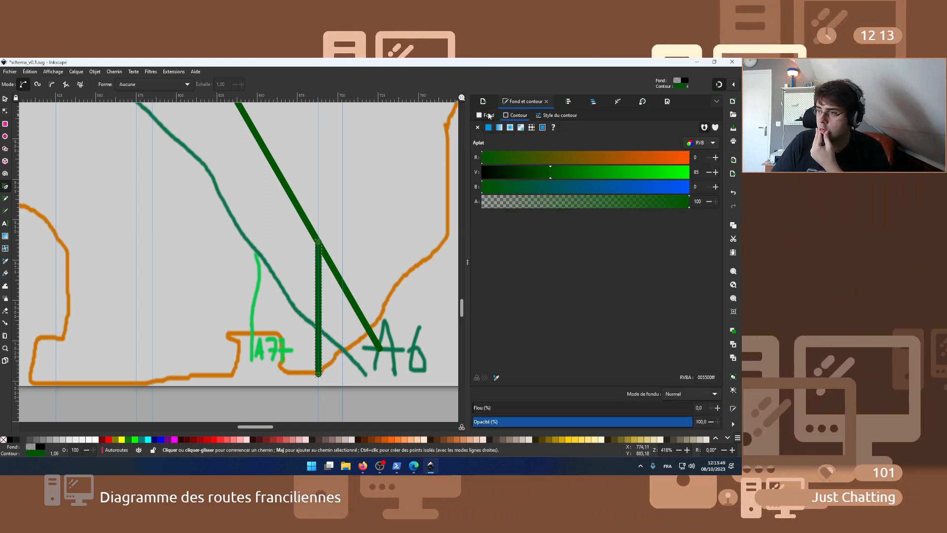
{"action": "left_click", "coordinate": [488, 115]}
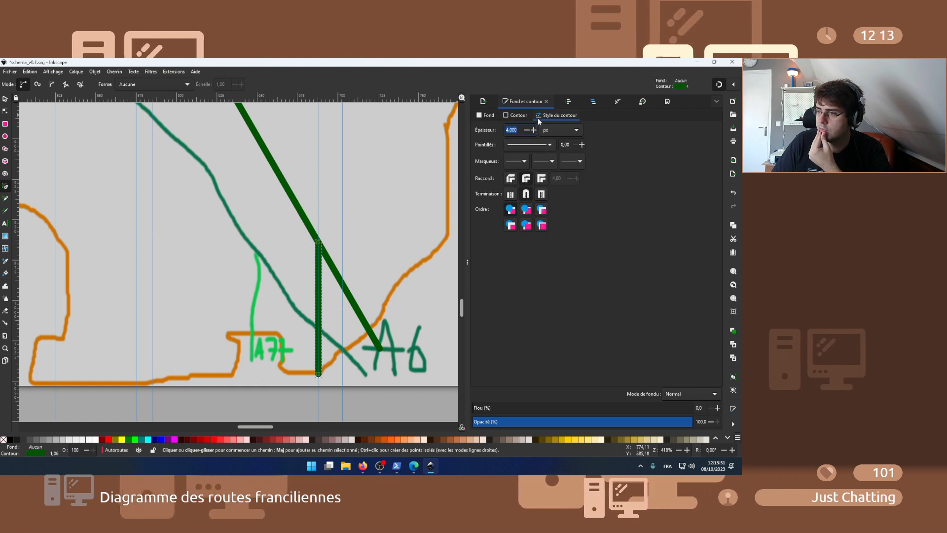
{"action": "type", "text": "3"}
{"action": "key", "text": "Return"}
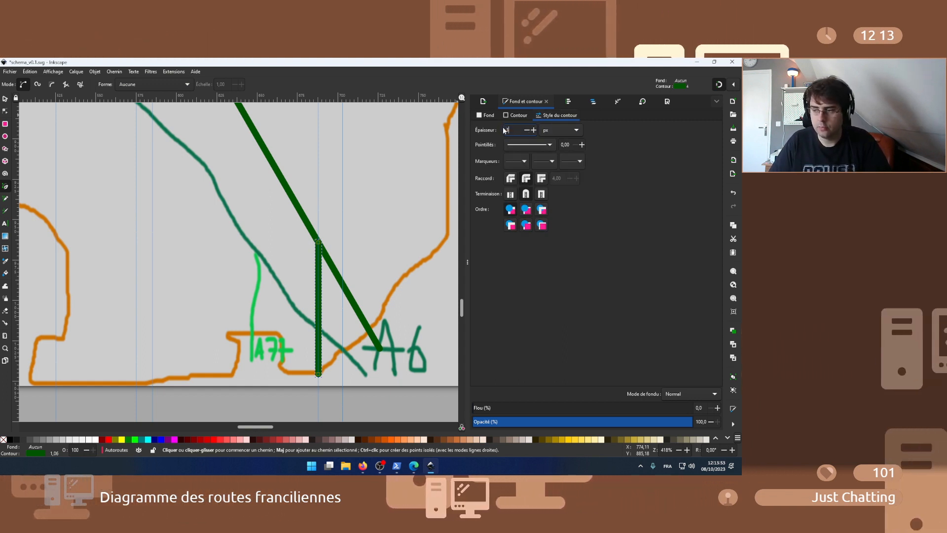
{"action": "key", "text": "s"}
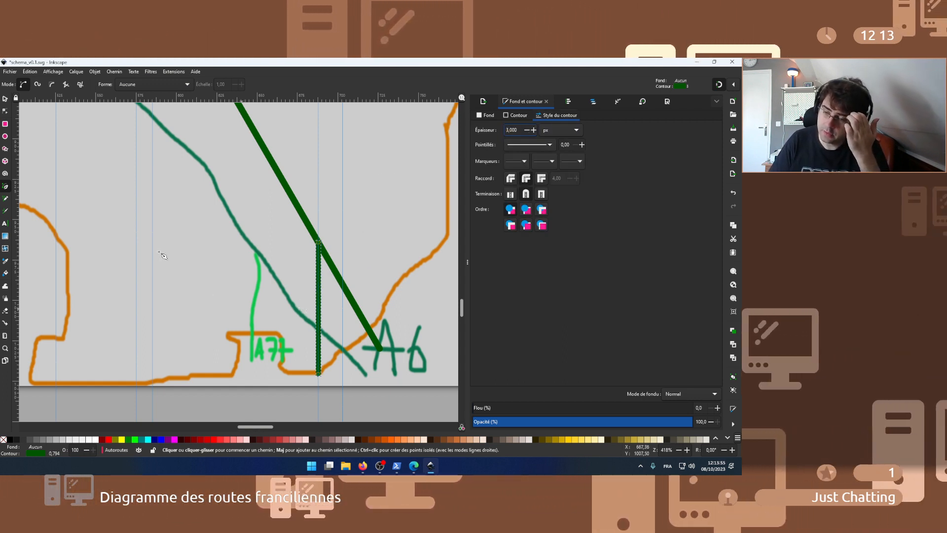
{"action": "left_click", "coordinate": [117, 215]}
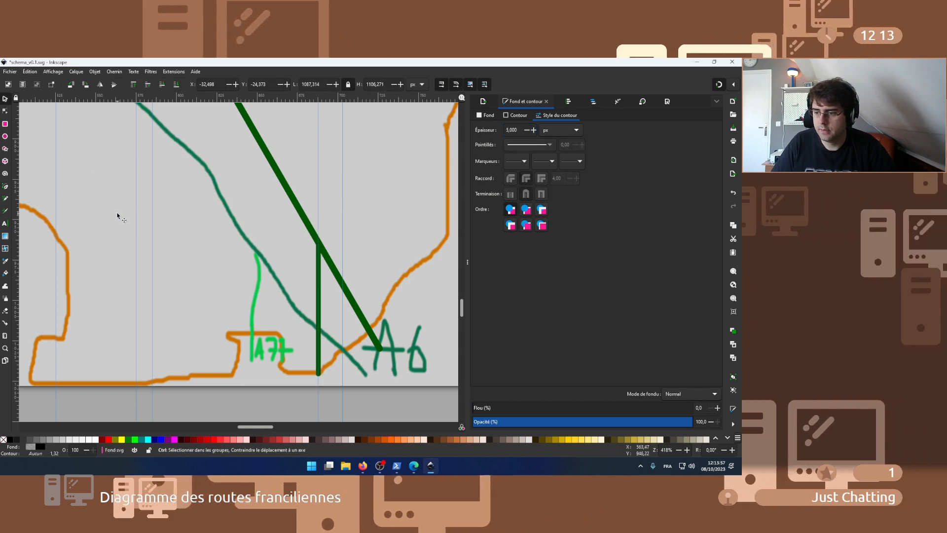
- Examine the sketched A5 route and its junction with the 56 and 58 near the blue route's southeastern corner
{"action": "scroll", "coordinate": [118, 216], "scroll_direction": "down", "scroll_amount": 4}
{"action": "scroll", "coordinate": [118, 216], "scroll_direction": "up", "scroll_amount": 1}
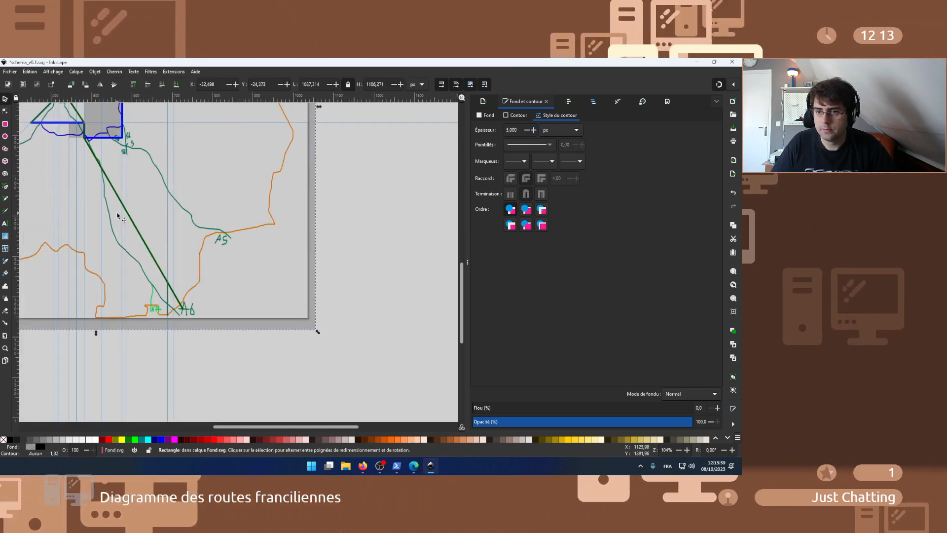
{"action": "scroll", "coordinate": [79, 124], "scroll_direction": "up", "scroll_amount": 4}
{"action": "scroll", "coordinate": [79, 123], "scroll_direction": "up", "scroll_amount": 1}
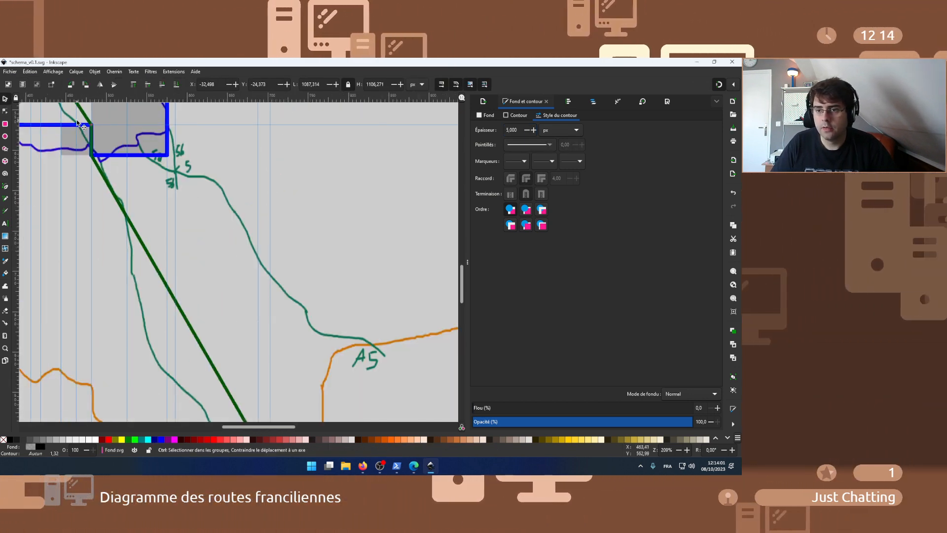
{"action": "scroll", "coordinate": [205, 144], "scroll_direction": "up", "scroll_amount": 1}
{"action": "scroll", "coordinate": [207, 145], "scroll_direction": "up", "scroll_amount": 3}
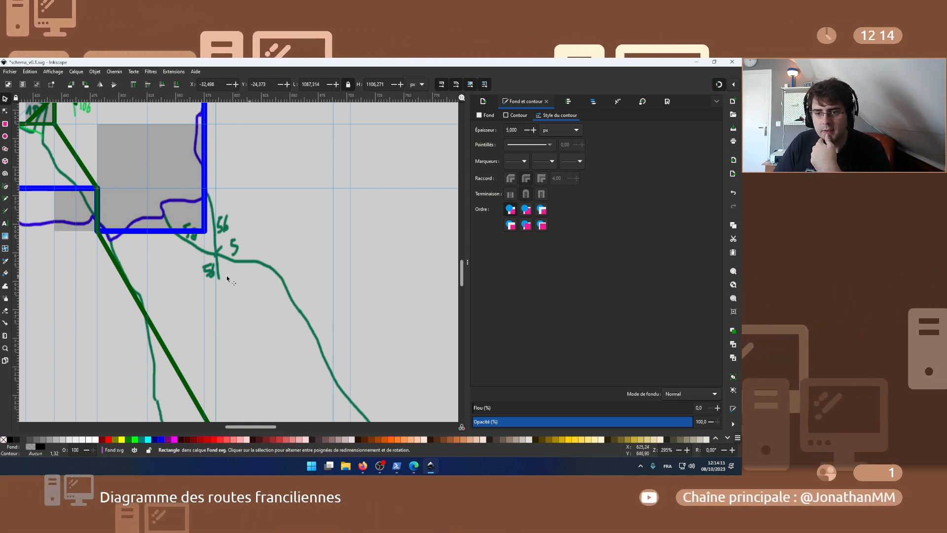
- Draw a short 45° dark green line from the blue route's southeastern corner to the sketched A5 beside the 5 label
{"action": "left_click", "coordinate": [6, 188]}
{"action": "left_click", "coordinate": [219, 232]}
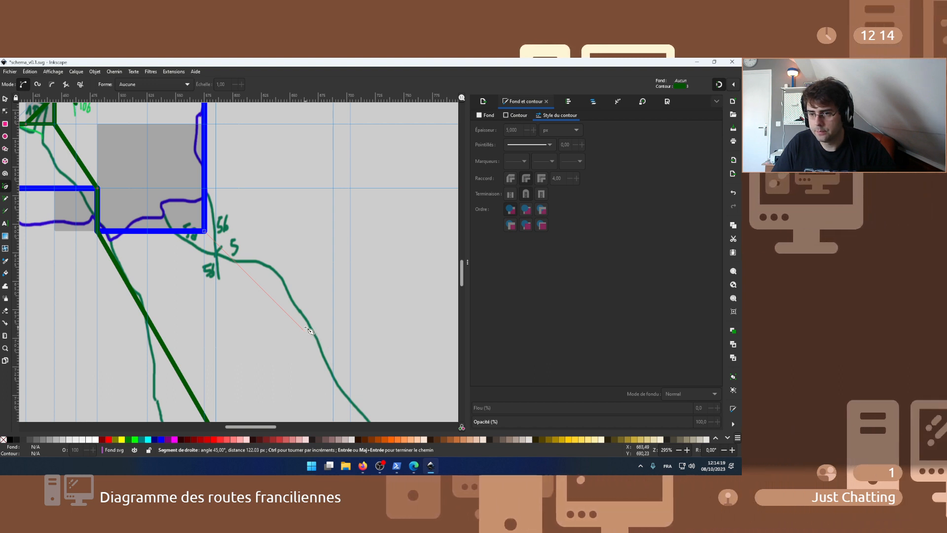
{"action": "double_click", "coordinate": [238, 266]}
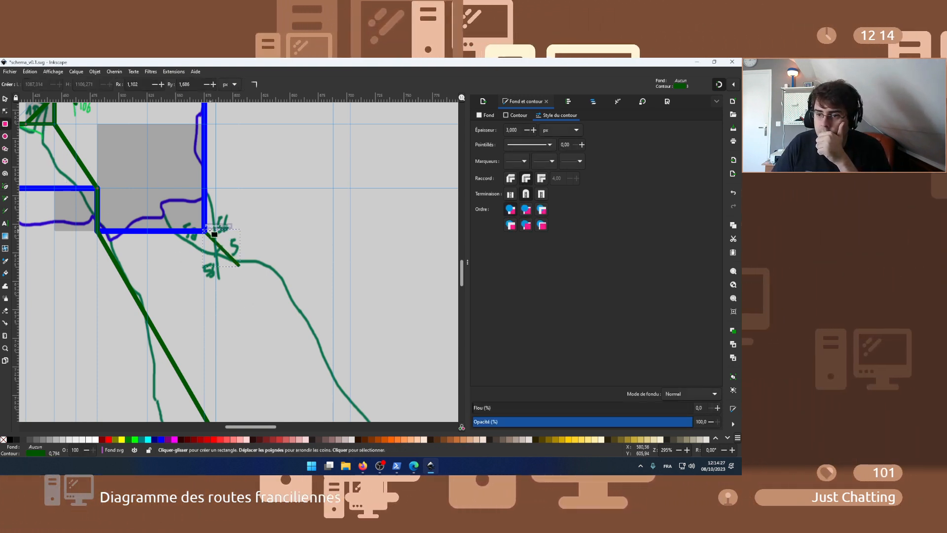
- Draw a 29.753 px square spanning the short diagonal, filled black at 20% opacity and without a stroke
{"action": "left_click_drag", "start_coordinate": [204, 230], "coordinate": [248, 269]}
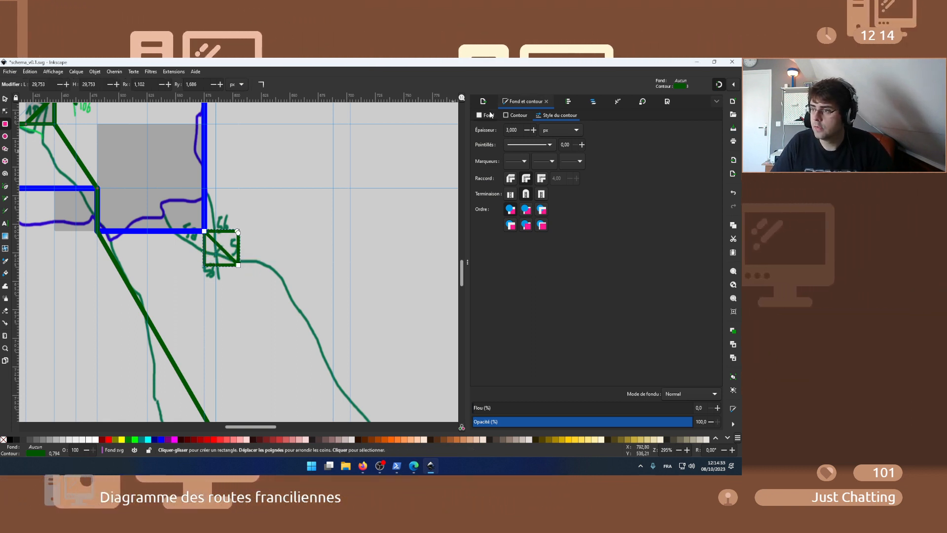
{"action": "left_click", "coordinate": [487, 128]}
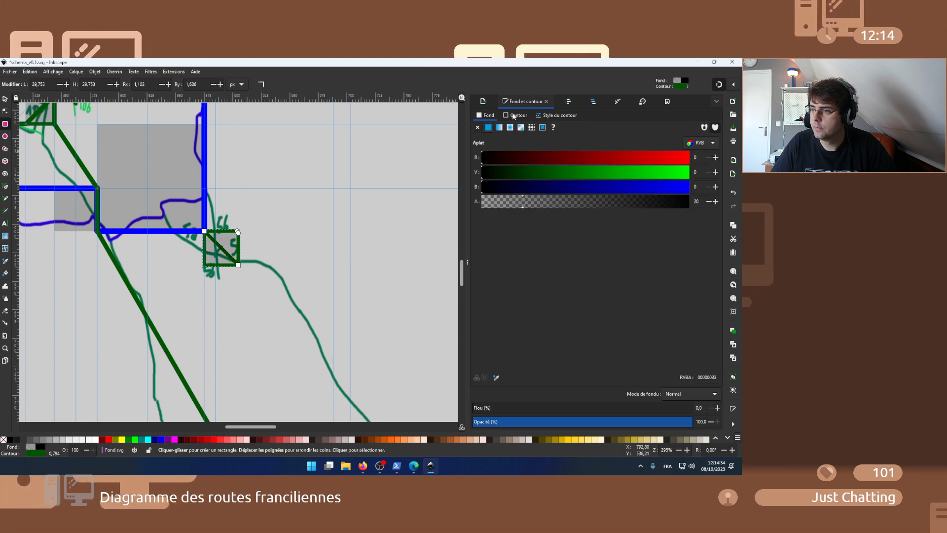
{"action": "left_click", "coordinate": [478, 128]}
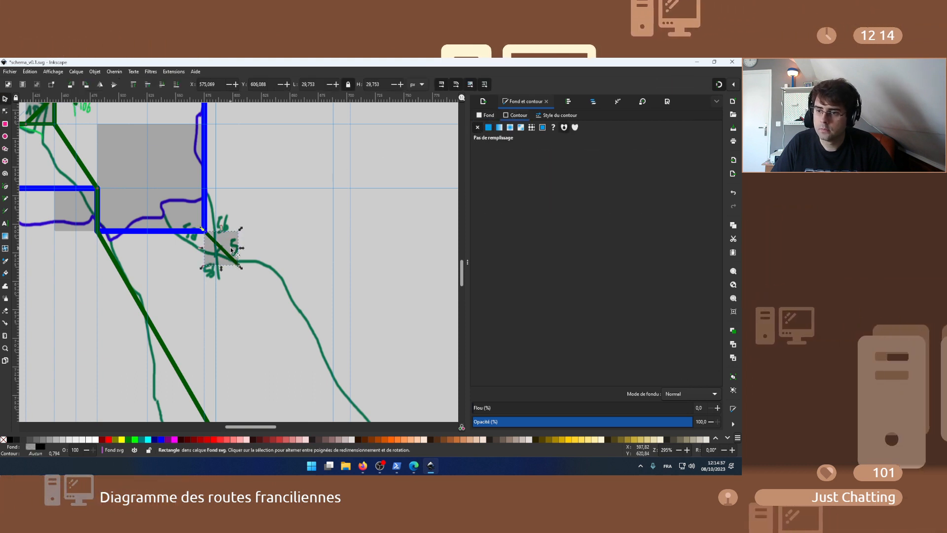
- Move the new grey square at the blue corner to the Fond svg layer
{"action": "right_click", "coordinate": [232, 247]}
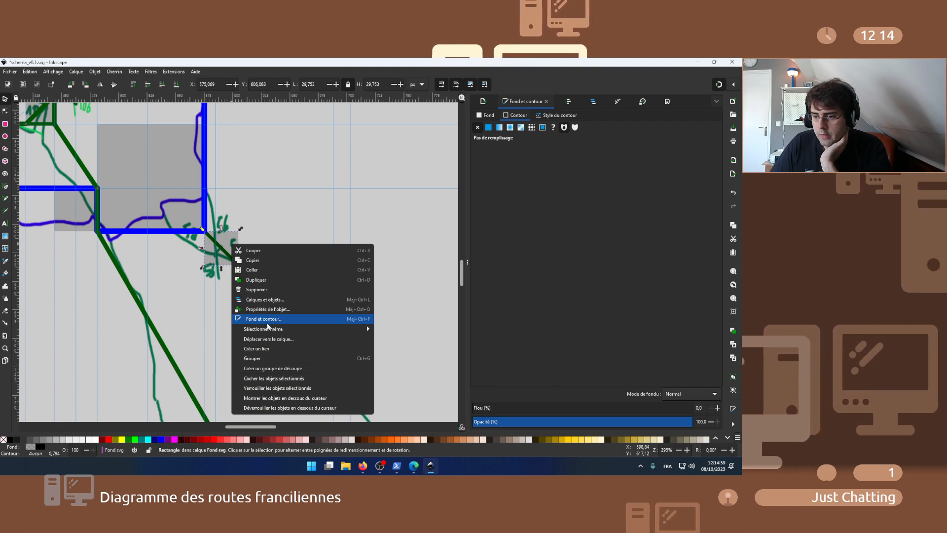
{"action": "left_click", "coordinate": [268, 338]}
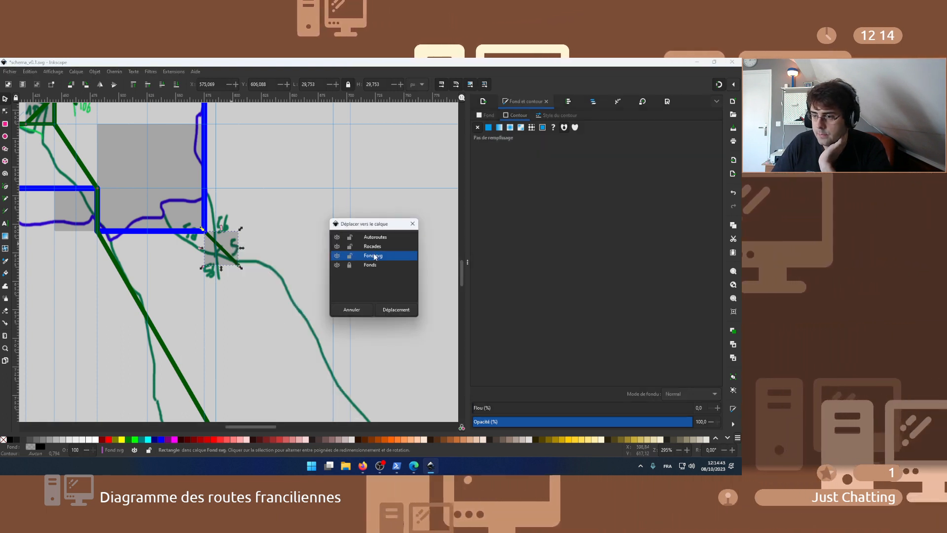
{"action": "left_click", "coordinate": [392, 310]}
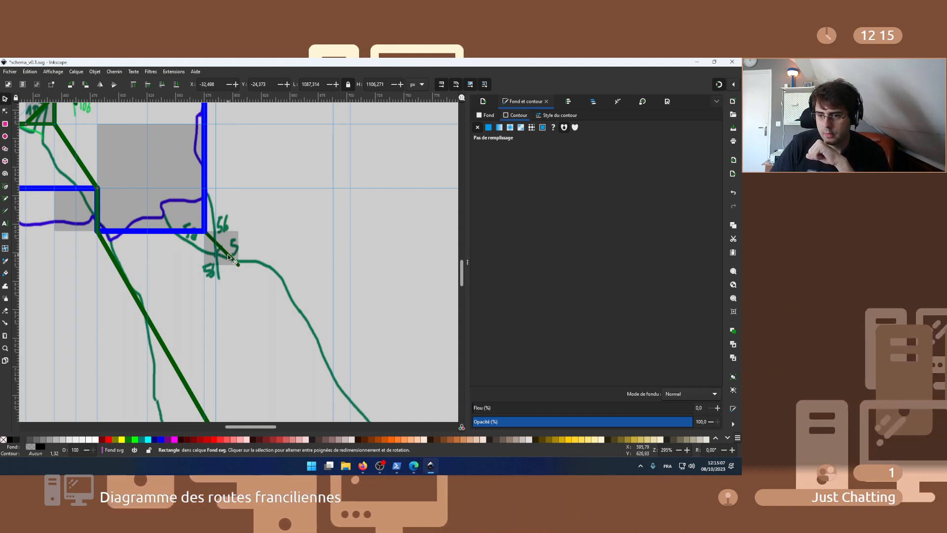
- Move the grey square aside from the short green diagonal
{"action": "mouse_move", "coordinate": [227, 253]}
{"action": "left_mouse_down"}
{"action": "mouse_move", "coordinate": [215, 257]}
{"action": "mouse_move", "coordinate": [227, 255]}
{"action": "left_mouse_up"}
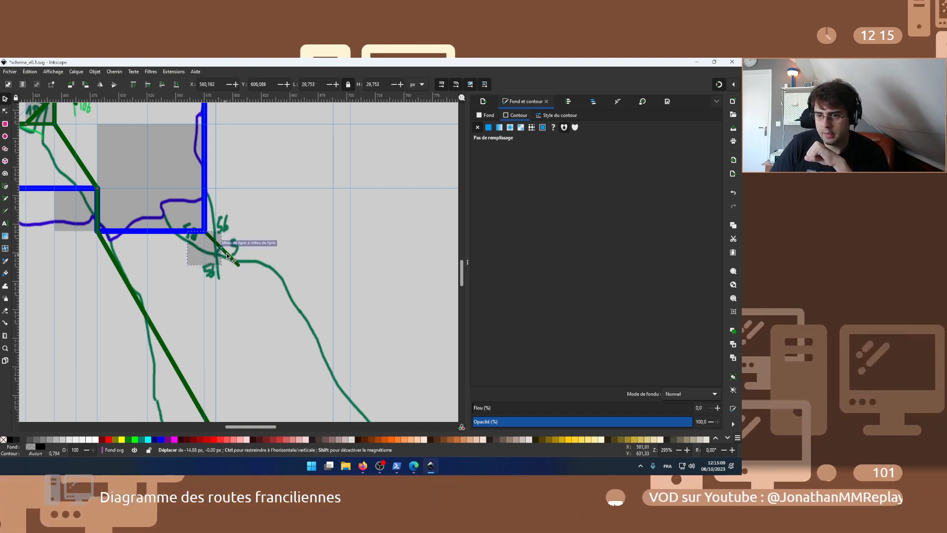
{"action": "key", "text": "Escape"}
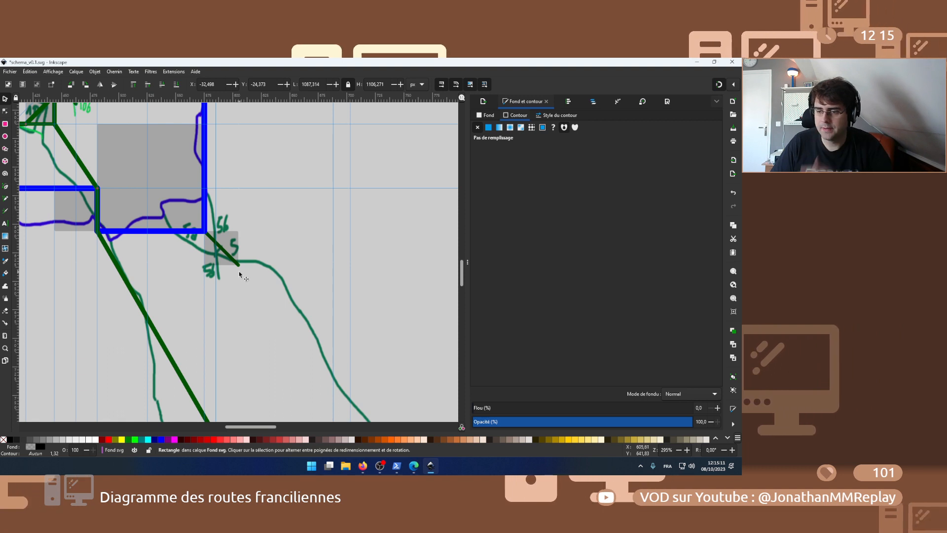
{"action": "scroll", "coordinate": [221, 268], "scroll_direction": "up", "scroll_amount": 1}
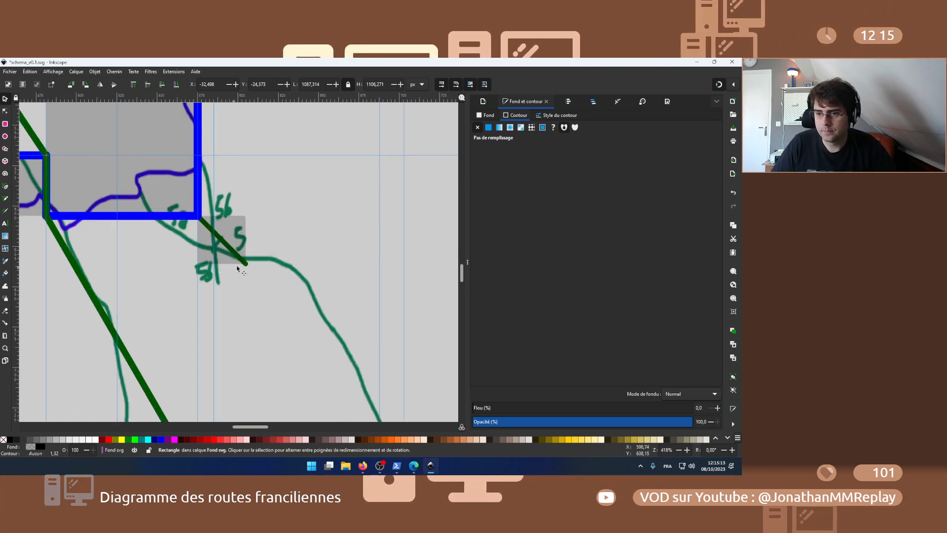
{"action": "left_click", "coordinate": [259, 257]}
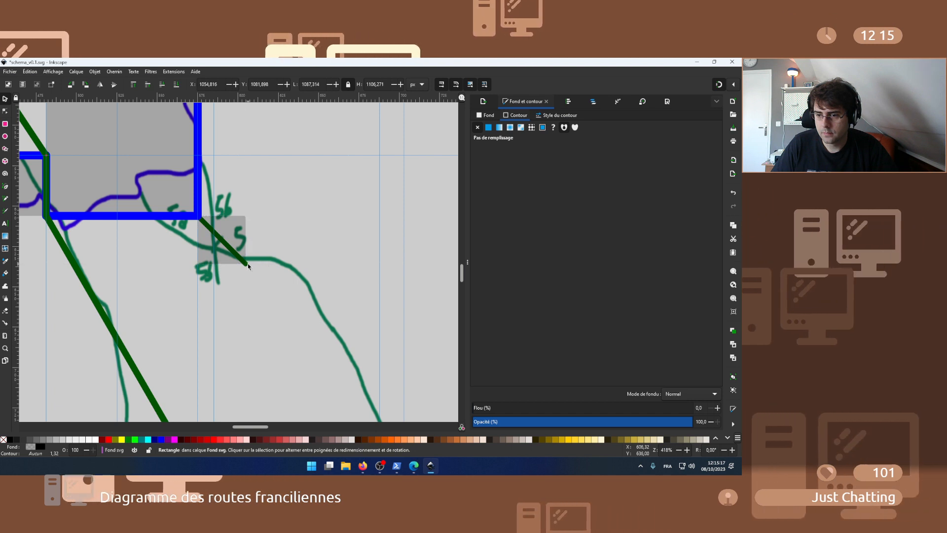
{"action": "left_click", "coordinate": [228, 250]}
{"action": "left_click", "coordinate": [237, 217]}
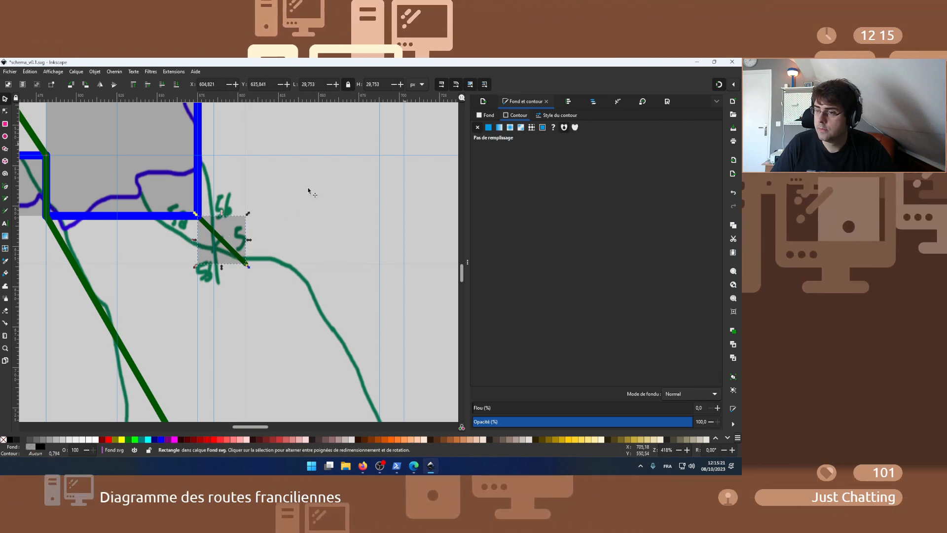
- Move the short green diagonal to the top of the Autoroutes layer and snap the grey square back against the blue corner
{"action": "left_click", "coordinate": [226, 243]}
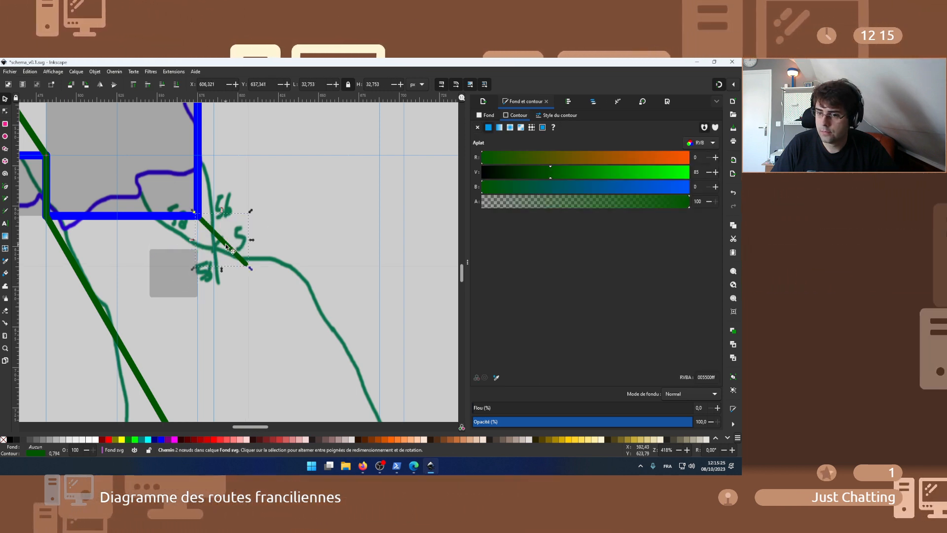
{"action": "left_click", "coordinate": [591, 102]}
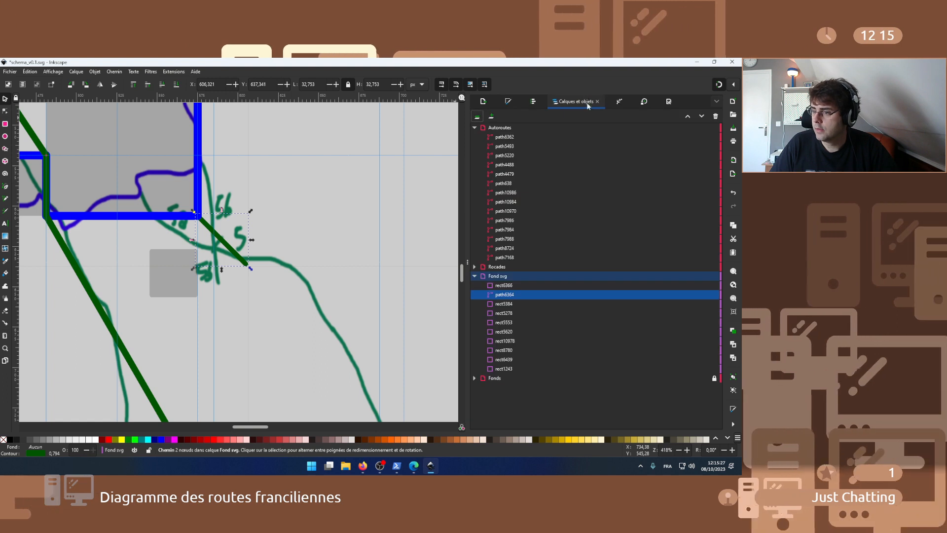
{"action": "left_click_drag", "start_coordinate": [526, 294], "coordinate": [522, 134]}
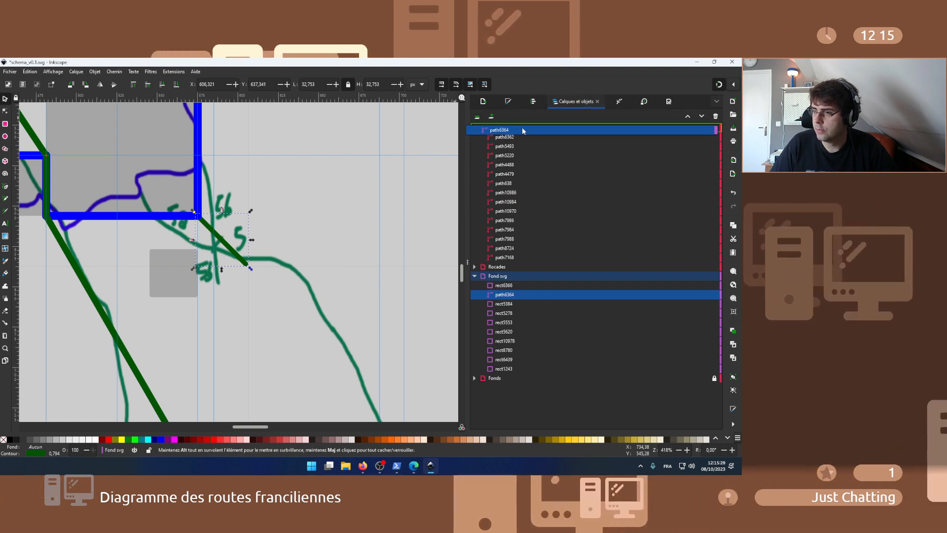
{"action": "left_click_drag", "start_coordinate": [180, 292], "coordinate": [217, 264]}
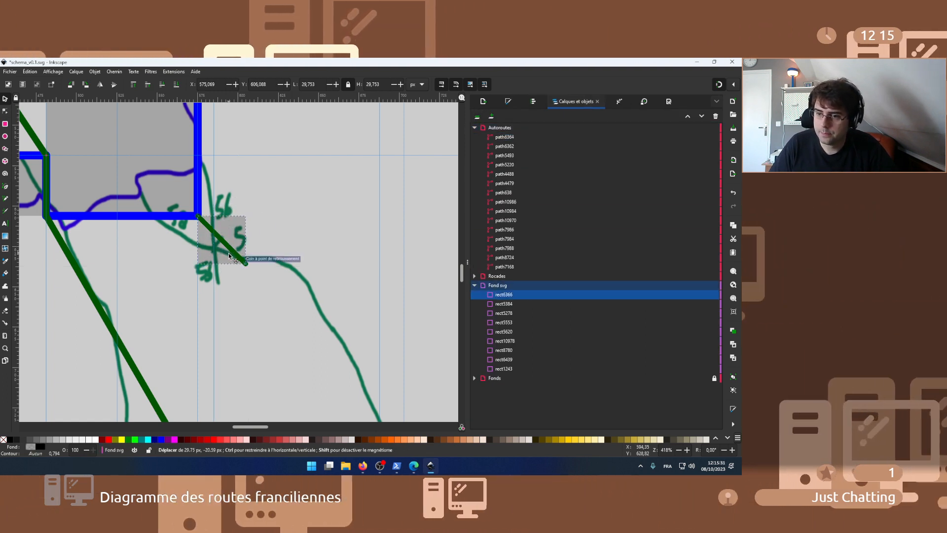
{"action": "left_click", "coordinate": [277, 220]}
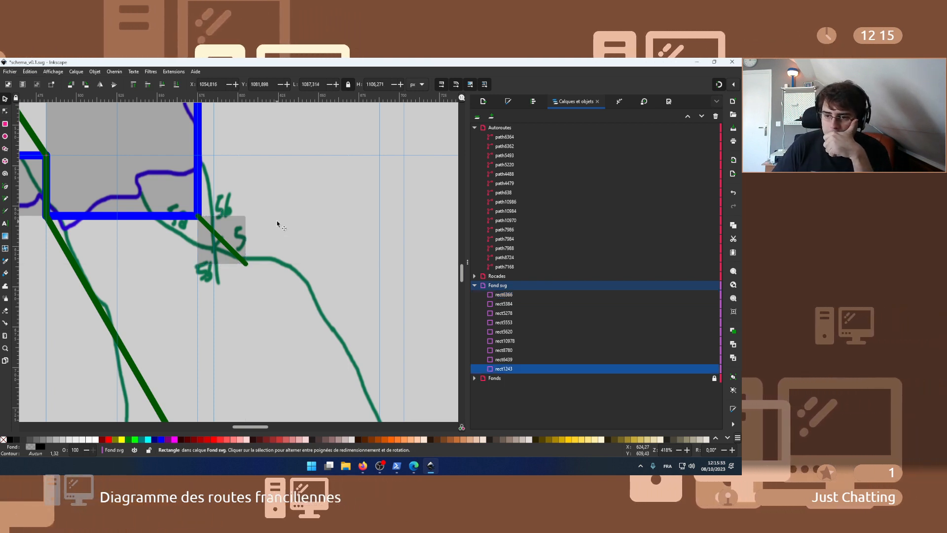
- Delete the short green diagonal and draw a vertical segment in the Autoroutes layer from the blue corner down past the lower 56 label
{"action": "scroll", "coordinate": [277, 221], "scroll_direction": "up", "scroll_amount": 3}
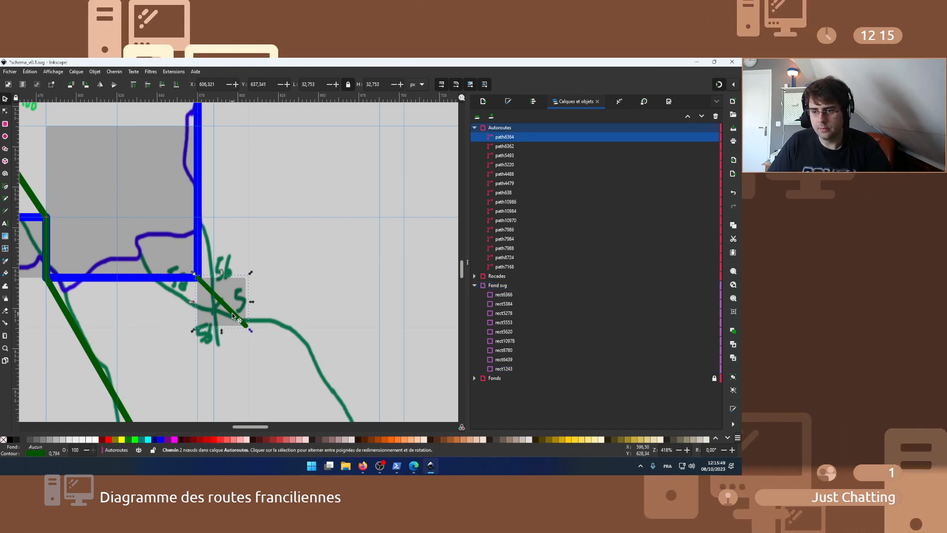
{"action": "key", "text": "Delete"}
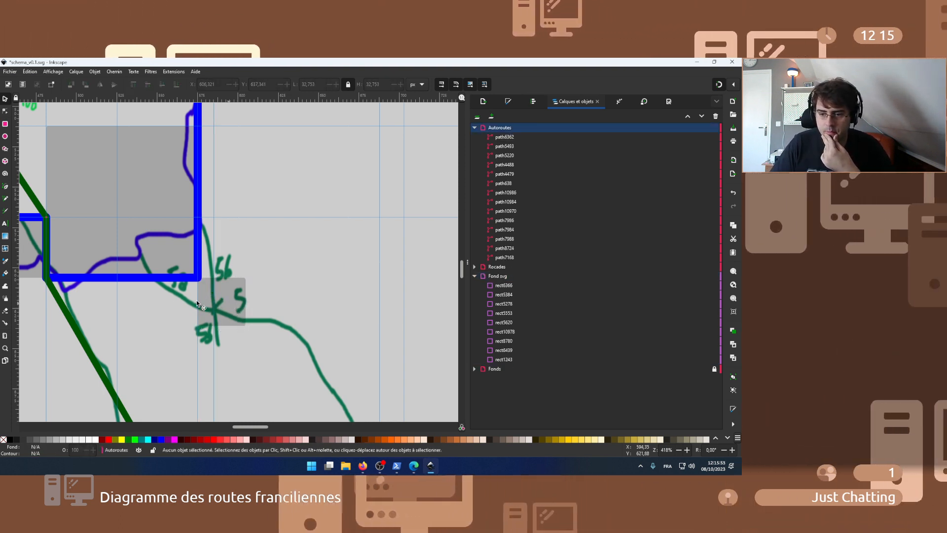
{"action": "key", "text": "b"}
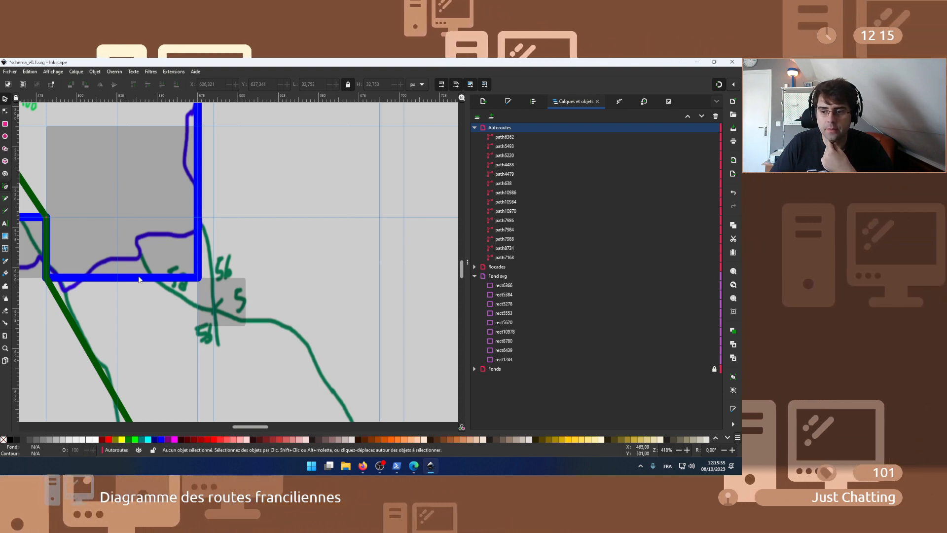
{"action": "left_click", "coordinate": [197, 278]}
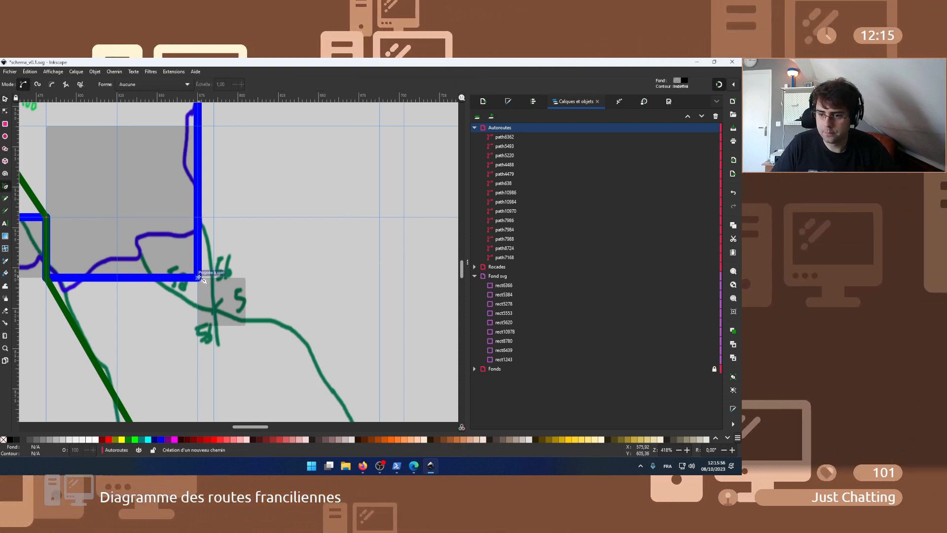
{"action": "double_click", "coordinate": [198, 355]}
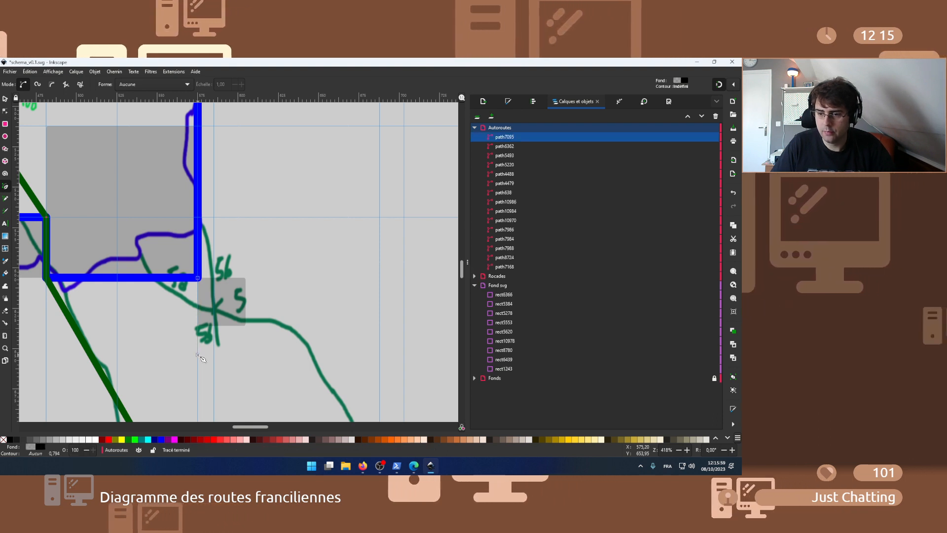
- Style the vertical segment below the blue corner with no fill and a dark green stroke 4 px wide
{"action": "left_click", "coordinate": [509, 100]}
{"action": "left_click", "coordinate": [487, 120]}
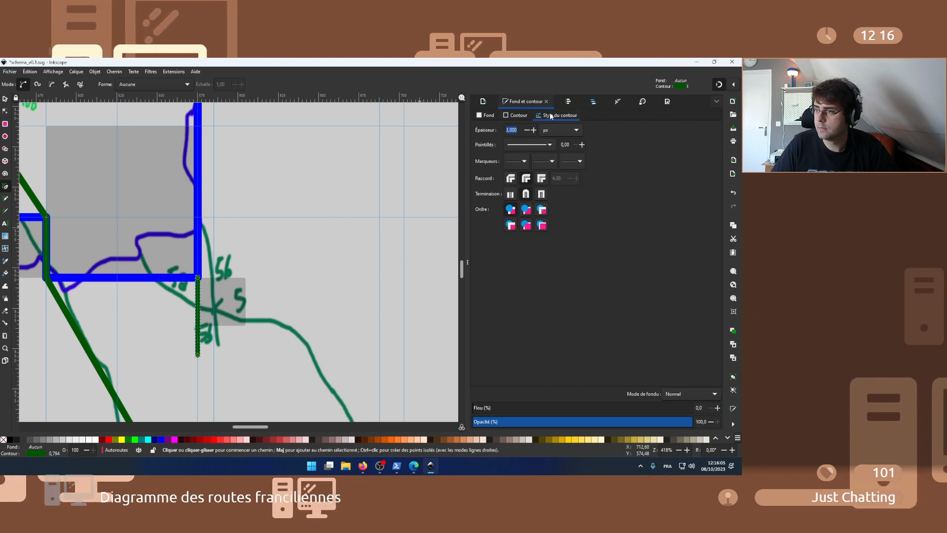
{"action": "type", "text": "4"}
{"action": "key", "text": "Return"}
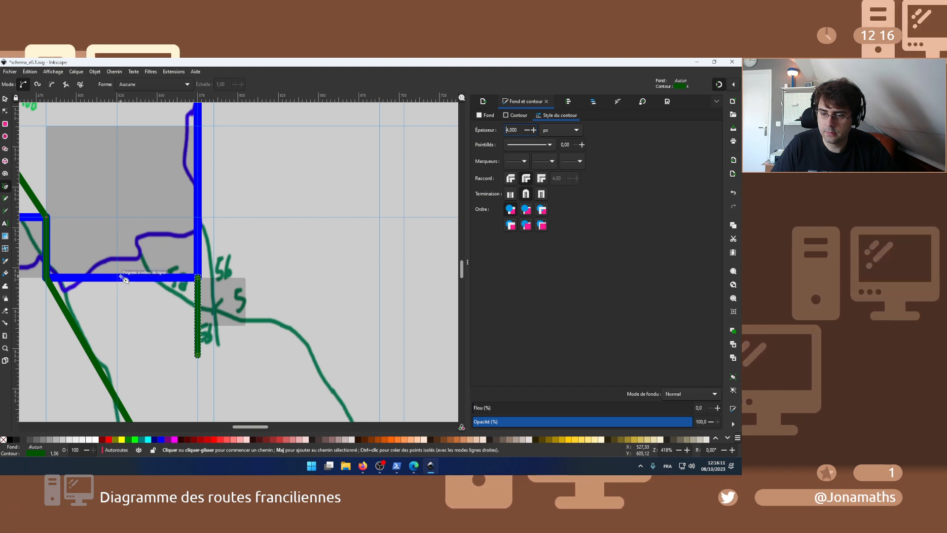
- Draw a dark green segment at about 30° from the blue route's southern edge near the guide down to the new vertical segment
{"action": "scroll", "coordinate": [125, 280], "scroll_direction": "down", "scroll_amount": 2}
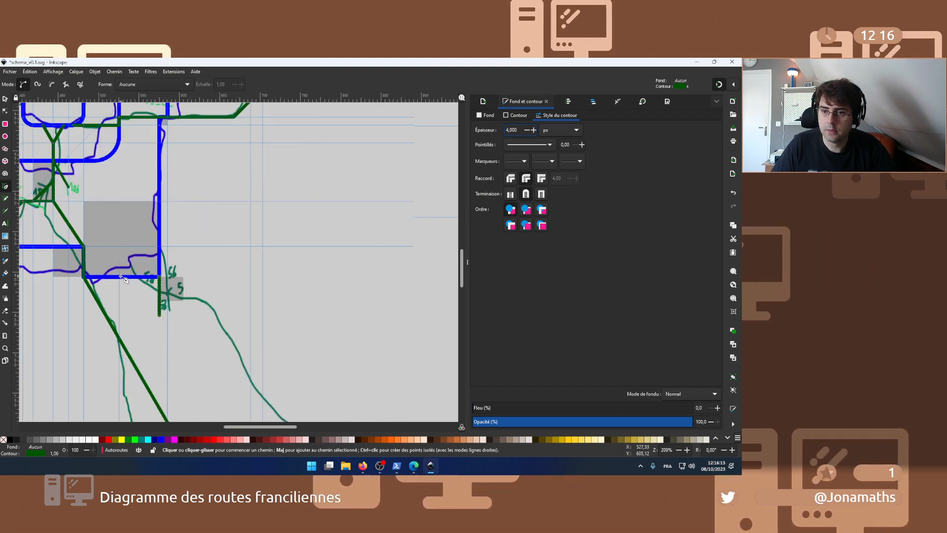
{"action": "scroll", "coordinate": [124, 280], "scroll_direction": "up", "scroll_amount": 3}
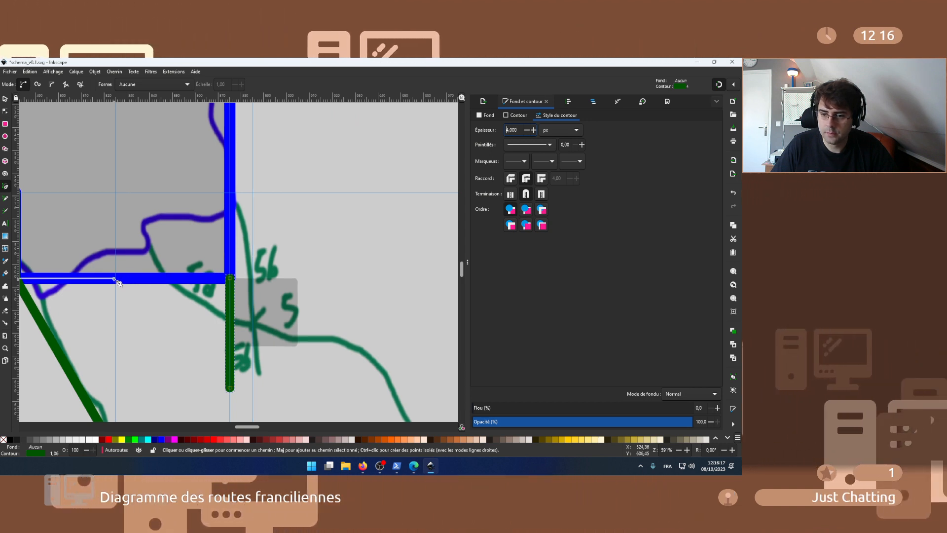
{"action": "left_click", "coordinate": [228, 351]}
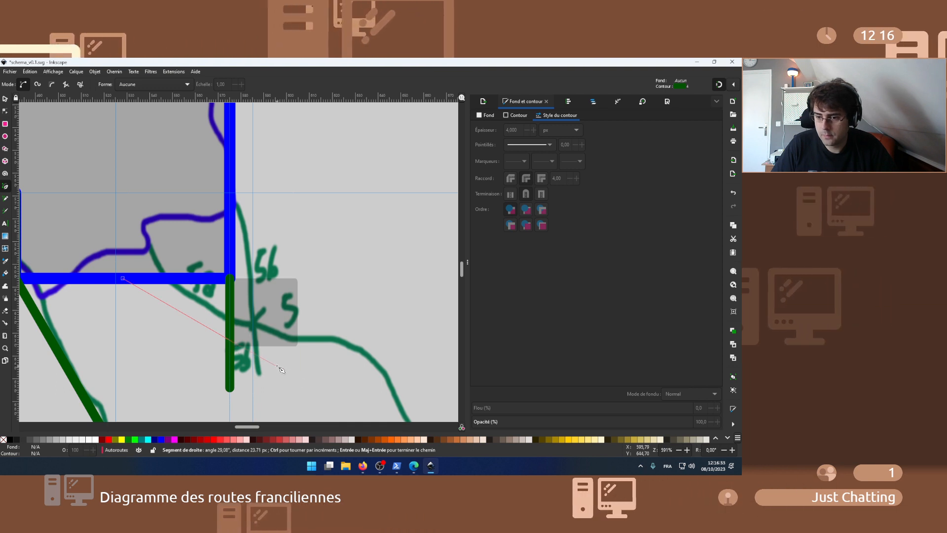
{"action": "double_click", "coordinate": [230, 340]}
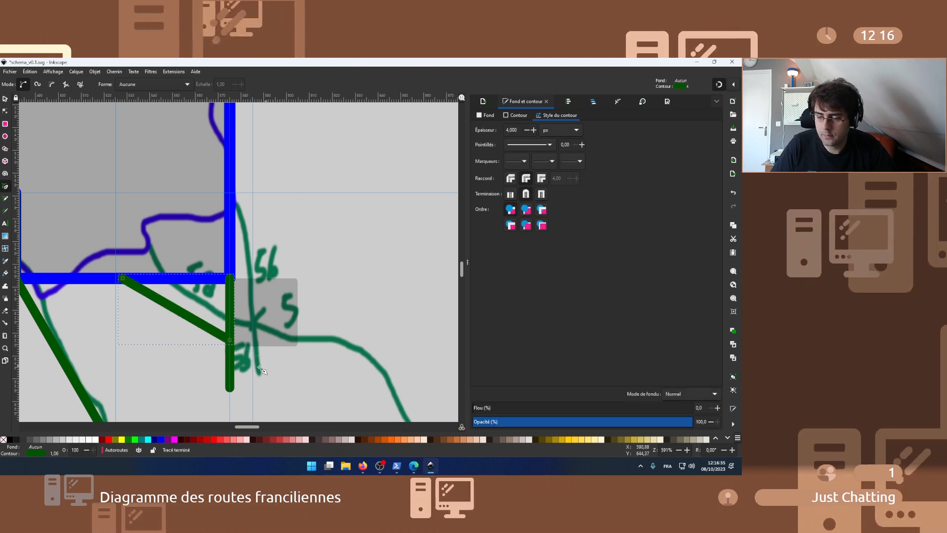
- Extend the A5 at the same angle of about 30° from the vertical segment's junction southeast to just beyond the orange regional boundary
{"action": "scroll", "coordinate": [256, 369], "scroll_direction": "down", "scroll_amount": 3}
{"action": "scroll", "coordinate": [259, 372], "scroll_direction": "down", "scroll_amount": 6}
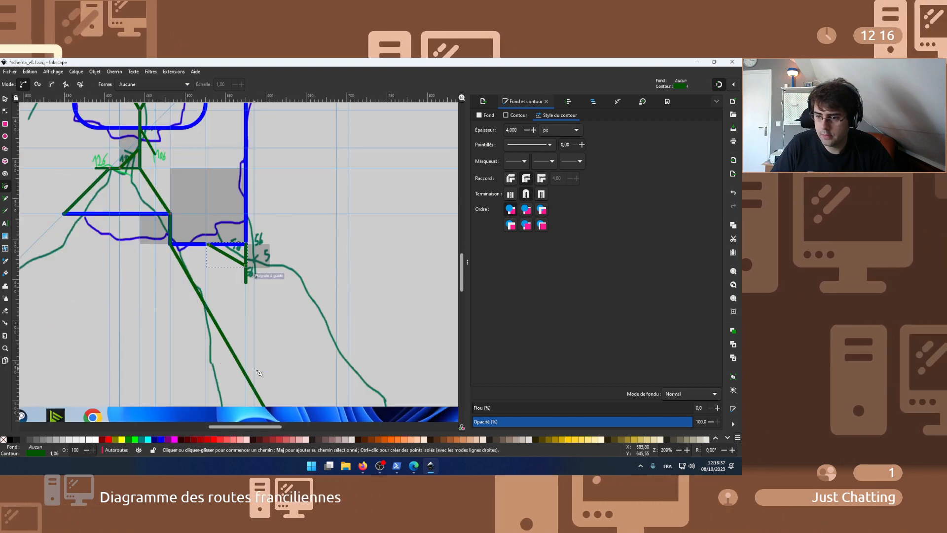
{"action": "scroll", "coordinate": [259, 371], "scroll_direction": "up", "scroll_amount": 2}
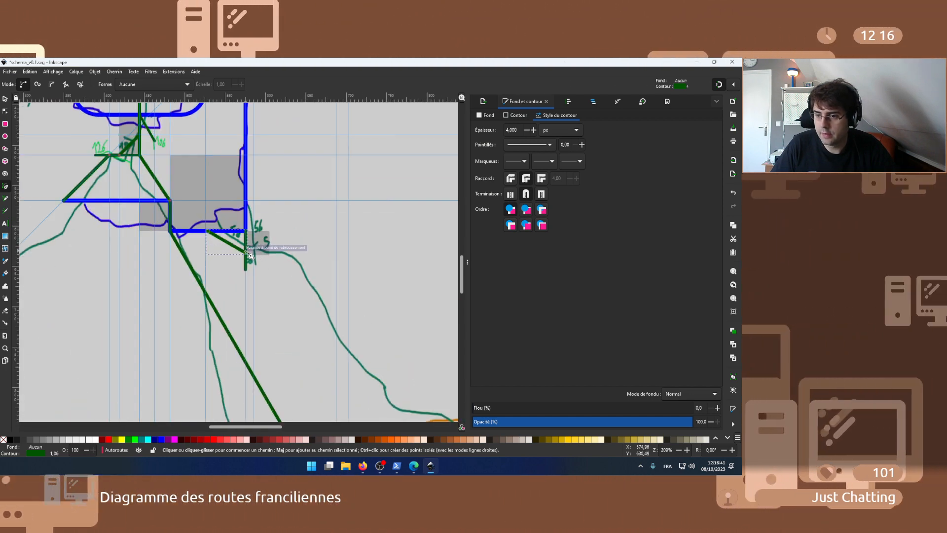
{"action": "left_click", "coordinate": [252, 255]}
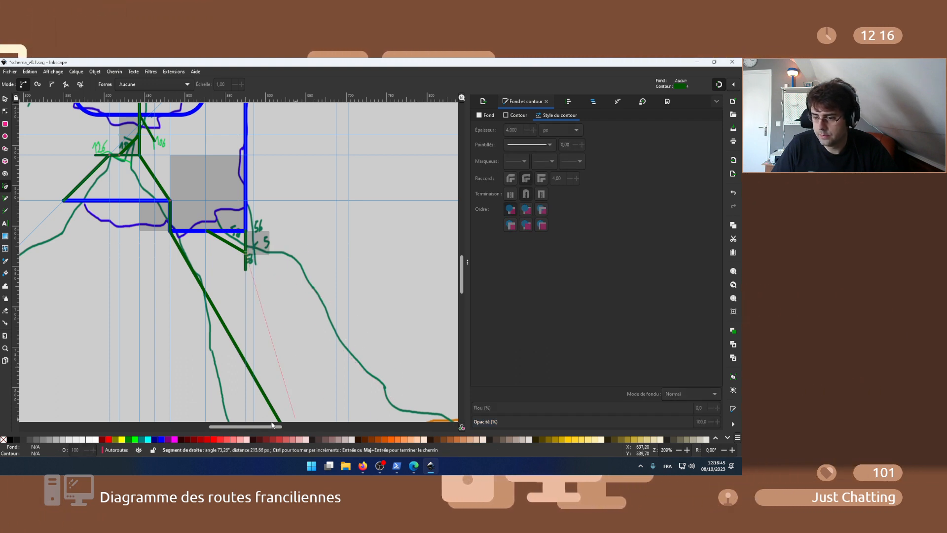
{"action": "left_click_drag", "start_coordinate": [280, 428], "coordinate": [305, 422]}
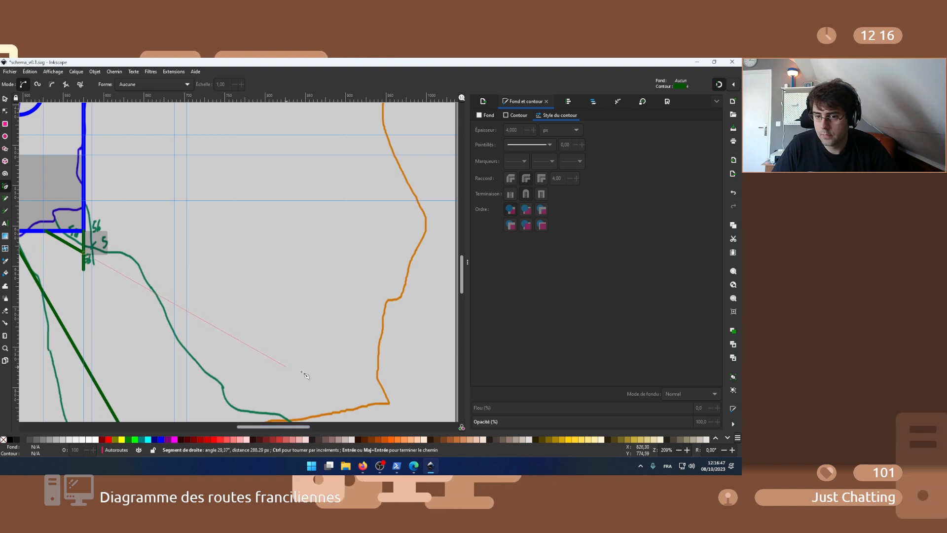
{"action": "double_click", "coordinate": [382, 404]}
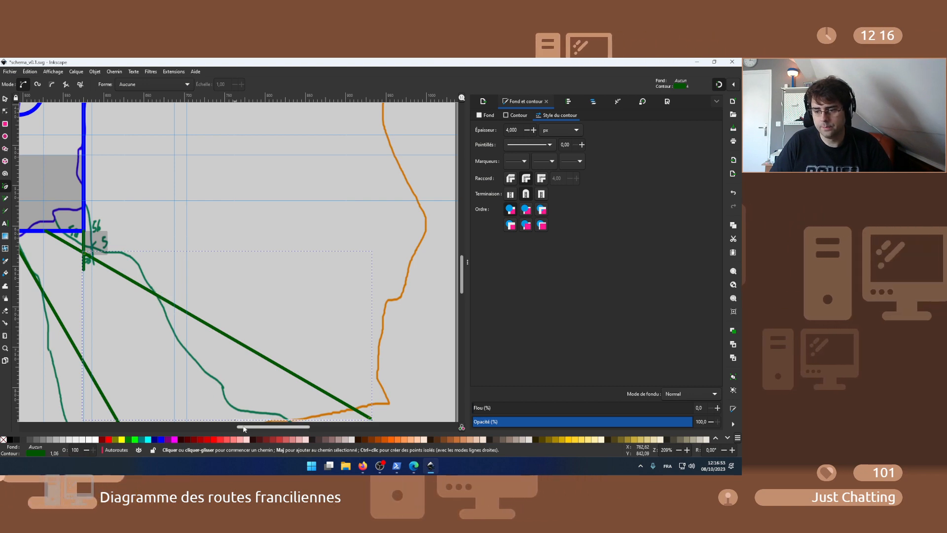
{"action": "left_click_drag", "start_coordinate": [244, 429], "coordinate": [236, 424]}
{"action": "scroll", "coordinate": [212, 362], "scroll_direction": "down", "scroll_amount": 5}
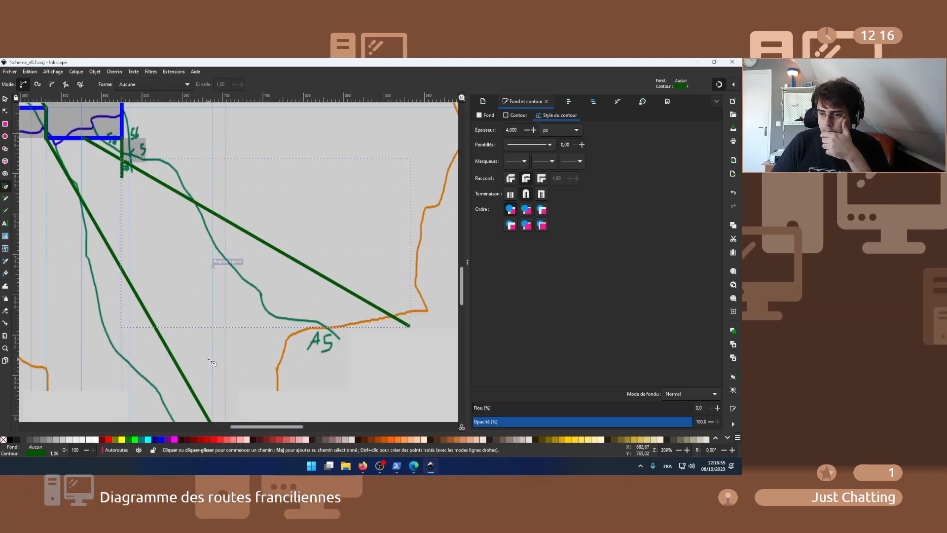
- Extend the A10 from the western end of the southern blue segment along the 135° guide to southwest of the orange regional boundary
{"action": "scroll", "coordinate": [212, 362], "scroll_direction": "up", "scroll_amount": 10}
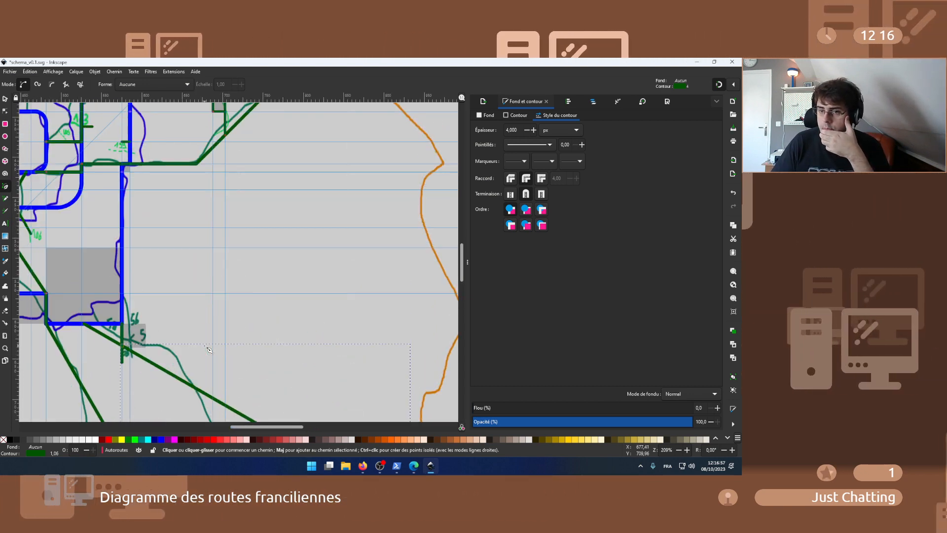
{"action": "scroll", "coordinate": [209, 349], "scroll_direction": "up", "scroll_amount": 5}
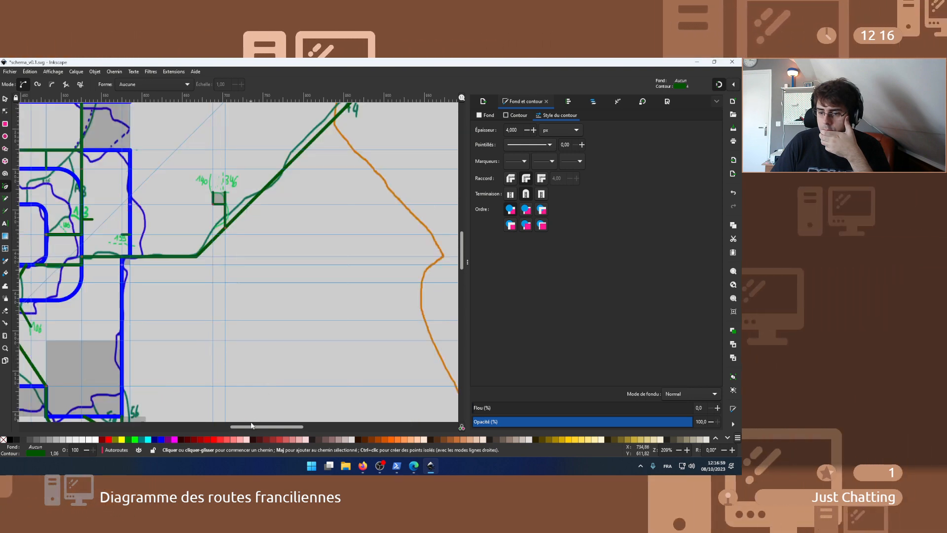
{"action": "scroll", "coordinate": [251, 425], "scroll_direction": "left", "scroll_amount": 4}
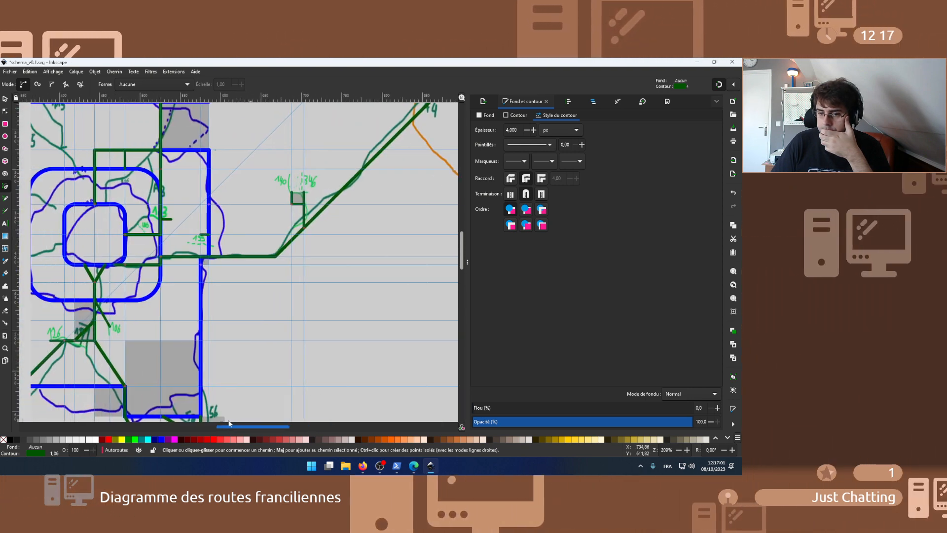
{"action": "scroll", "coordinate": [228, 422], "scroll_direction": "left", "scroll_amount": 4}
{"action": "scroll", "coordinate": [212, 413], "scroll_direction": "left", "scroll_amount": 4}
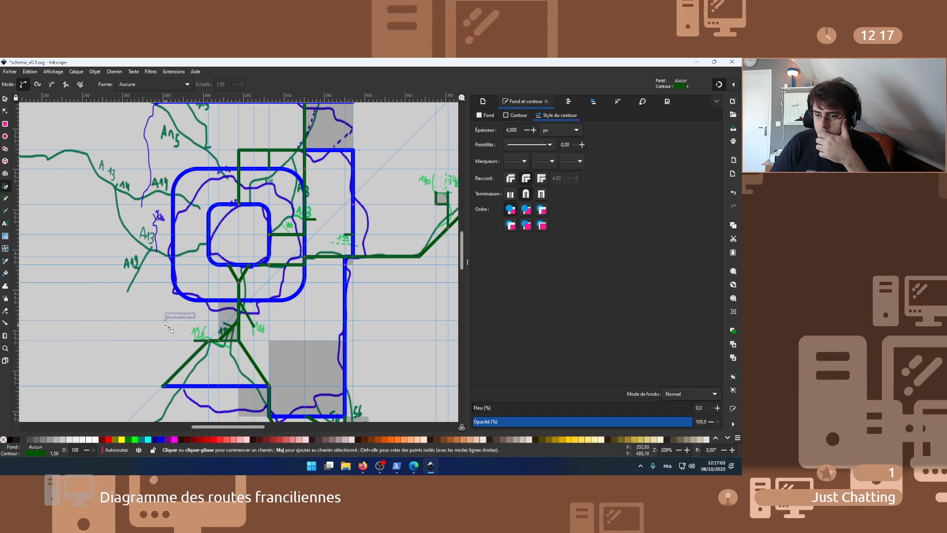
{"action": "scroll", "coordinate": [200, 424], "scroll_direction": "down", "scroll_amount": 8}
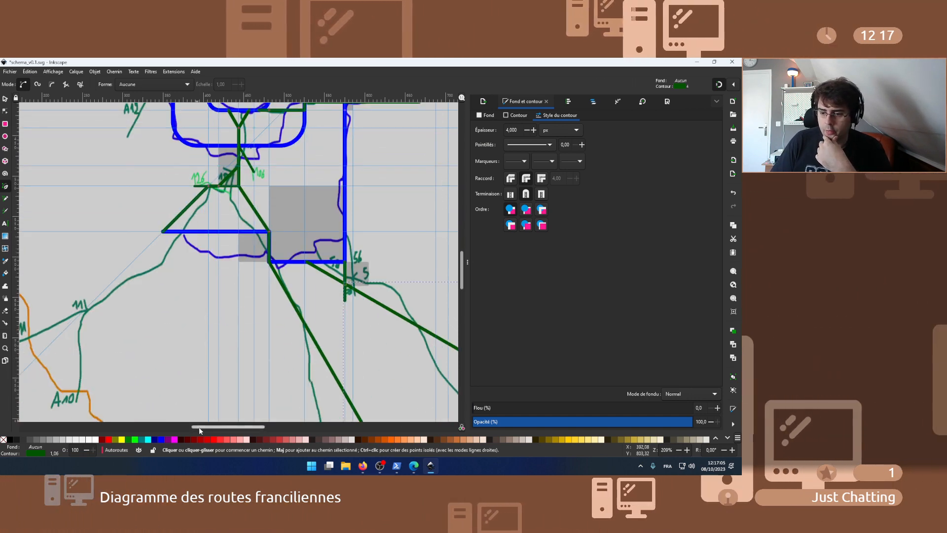
{"action": "scroll", "coordinate": [199, 429], "scroll_direction": "left", "scroll_amount": 2}
{"action": "scroll", "coordinate": [200, 429], "scroll_direction": "left", "scroll_amount": 2}
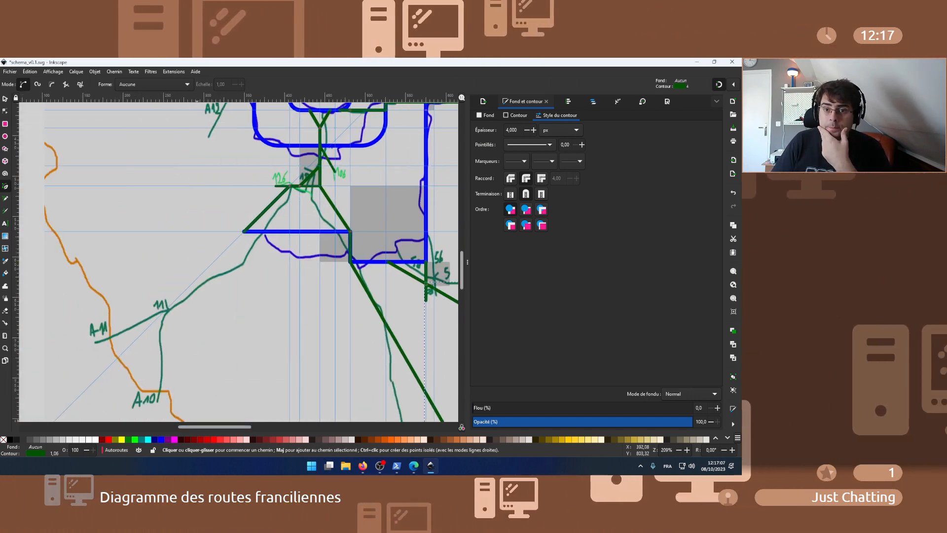
{"action": "left_click", "coordinate": [5, 98]}
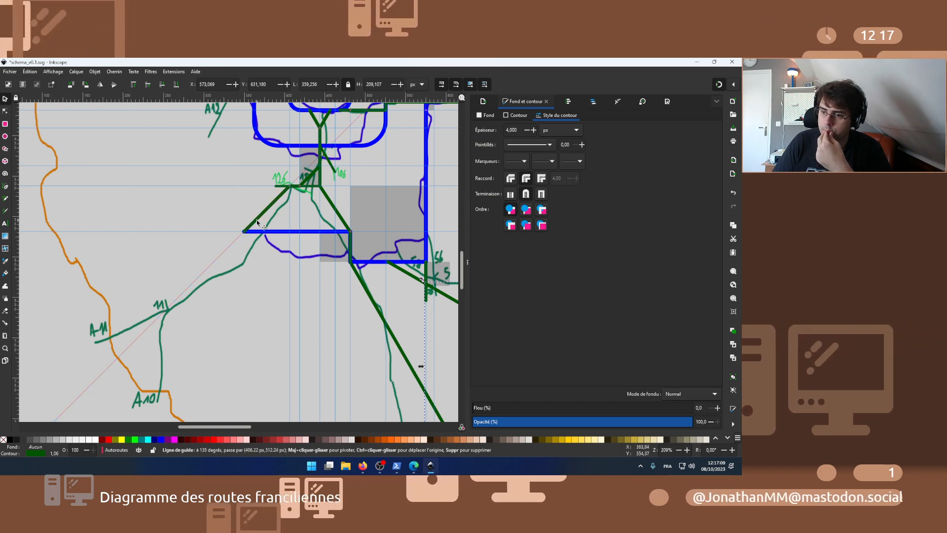
{"action": "left_click", "coordinate": [256, 220]}
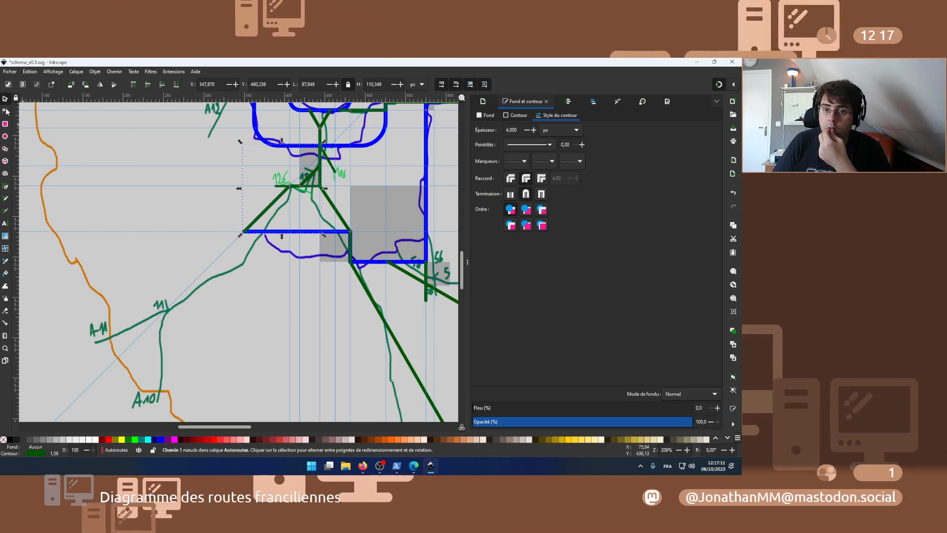
{"action": "key", "text": "n"}
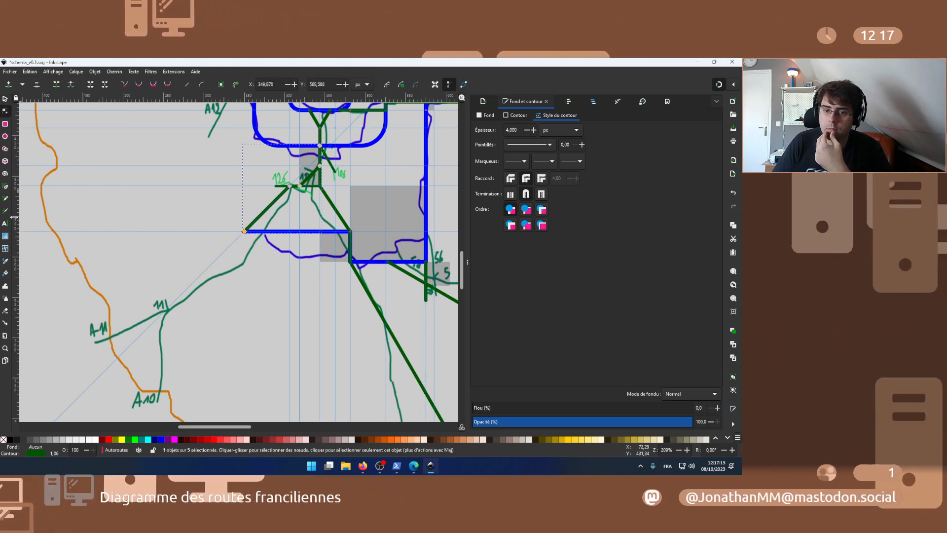
{"action": "key", "text": "b"}
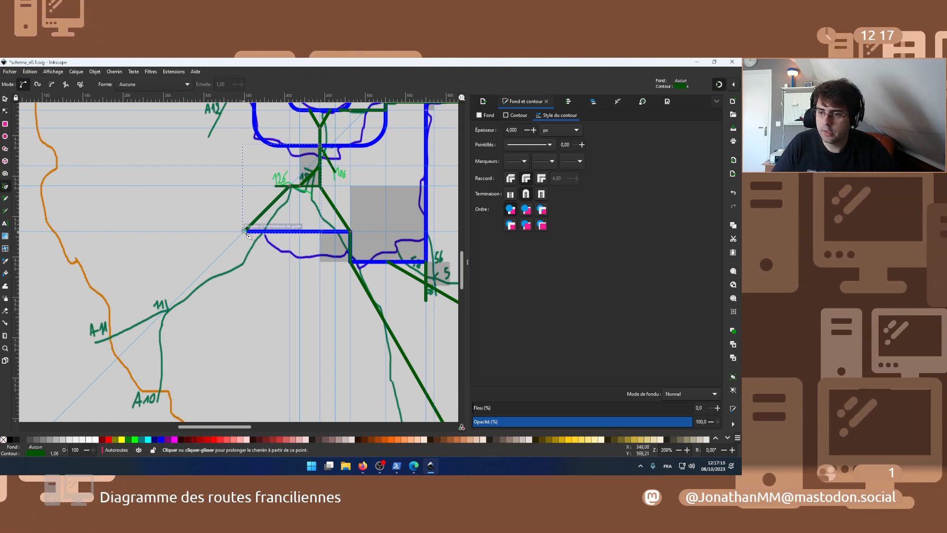
{"action": "left_click", "coordinate": [245, 232]}
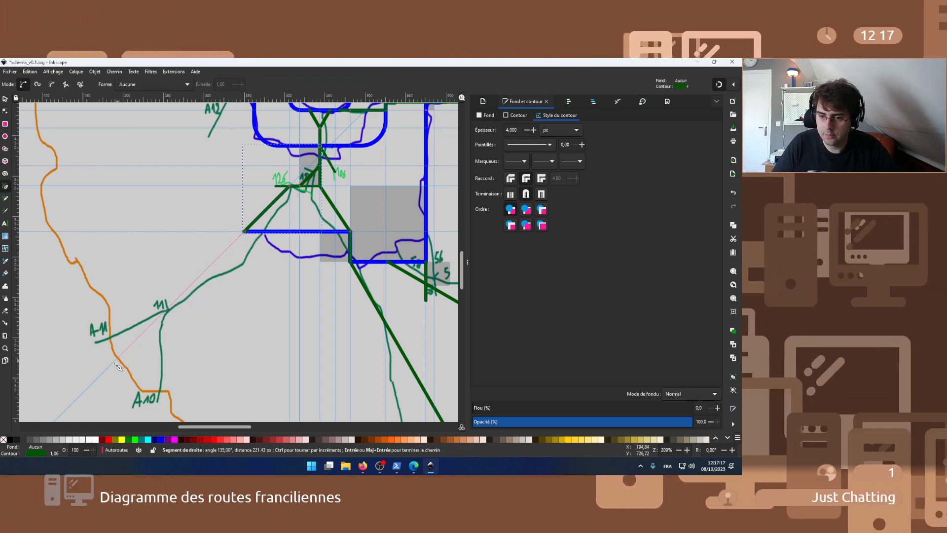
{"action": "double_click", "coordinate": [89, 388]}
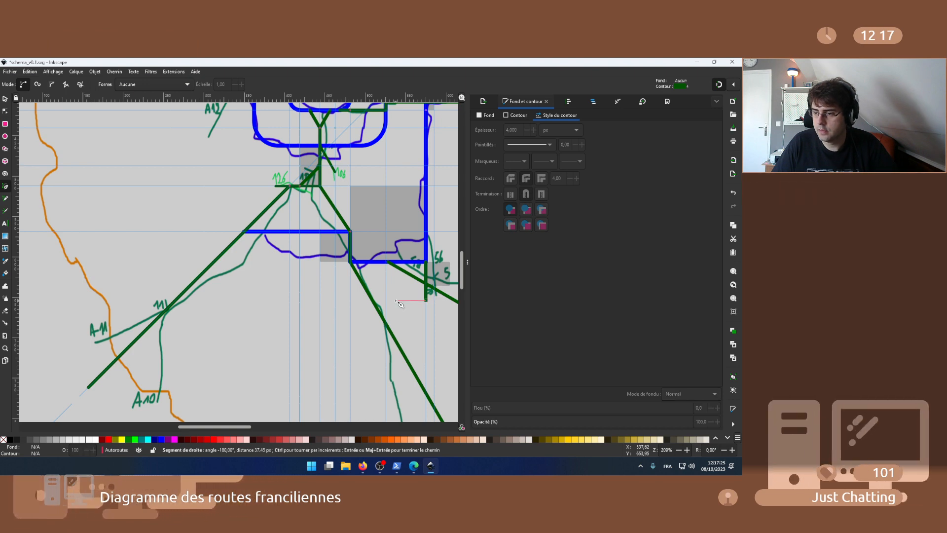
- Convert the short horizontal segment at the vertical branch's lower end into a guide and draw the A11 along it, west from the A10 diagonal
{"action": "left_click", "coordinate": [99, 72]}
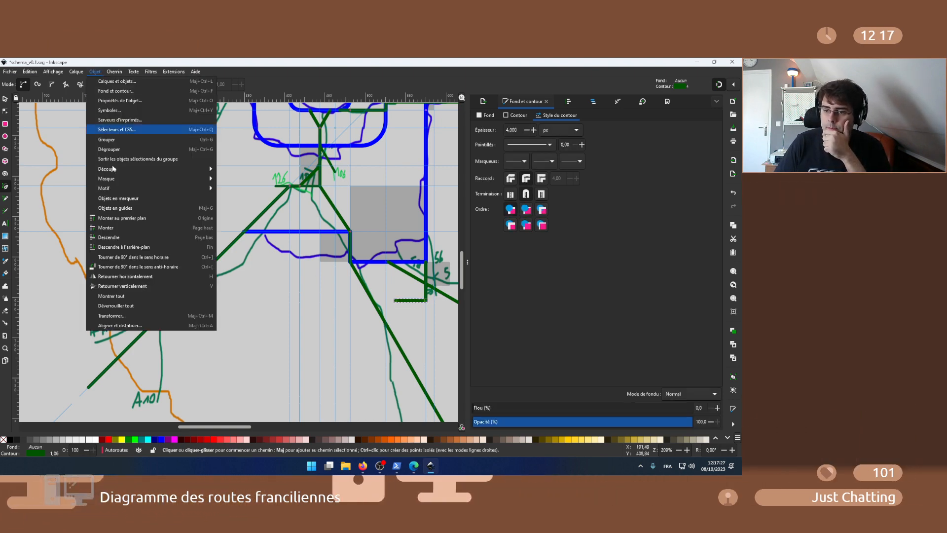
{"action": "left_click", "coordinate": [124, 207]}
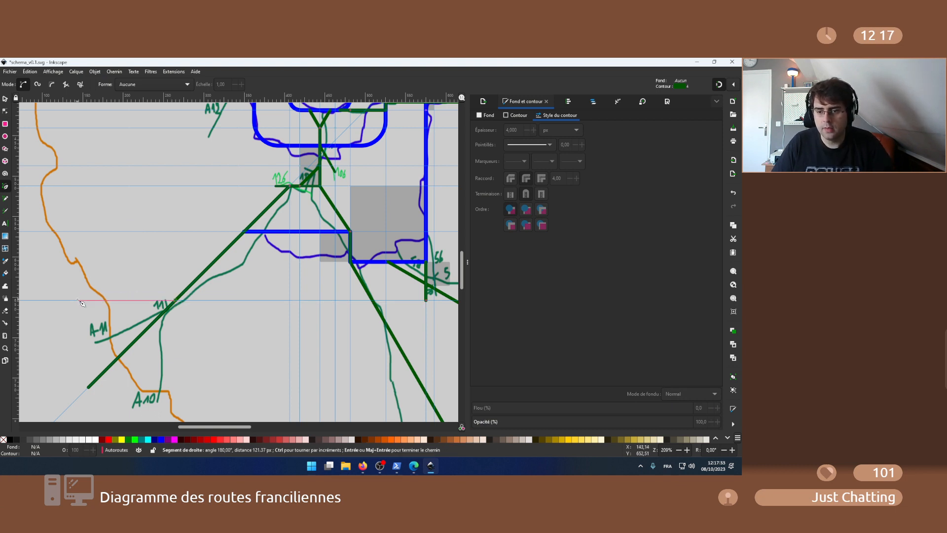
{"action": "scroll", "coordinate": [102, 270], "scroll_direction": "down", "scroll_amount": 3}
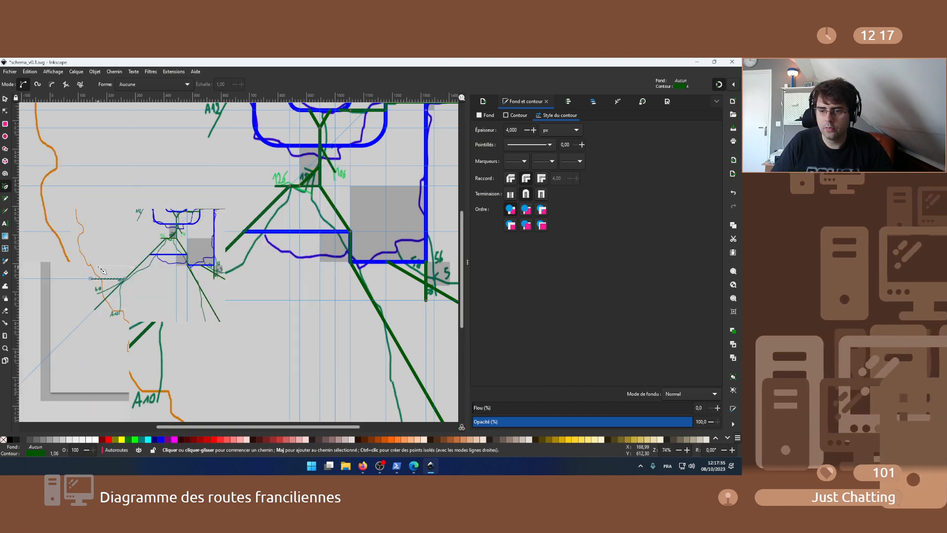
- Draw the A14 as a horizontal dark green segment on the guide at the inner ring's upper edge, from inside the outer ring to west of the A13
{"action": "scroll", "coordinate": [173, 342], "scroll_direction": "up", "scroll_amount": 2}
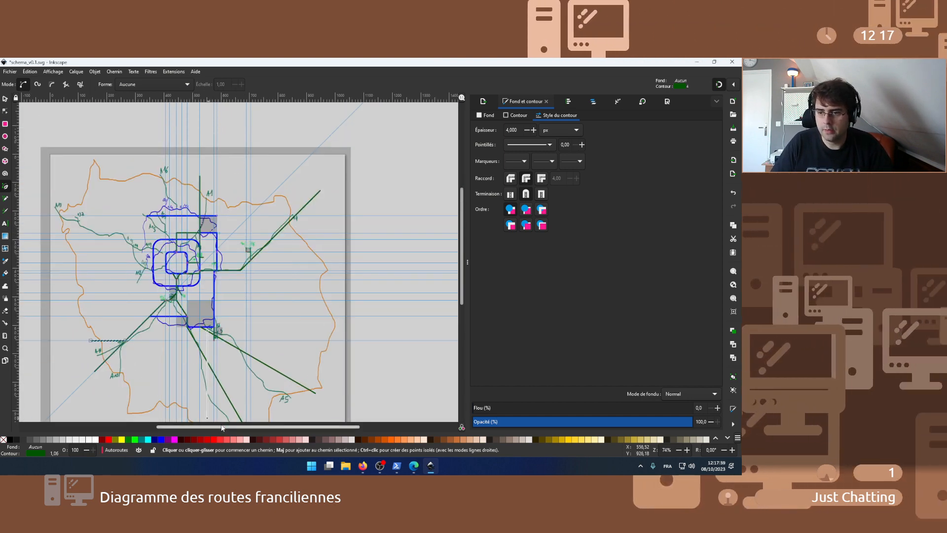
{"action": "scroll", "coordinate": [193, 280], "scroll_direction": "left", "scroll_amount": 1}
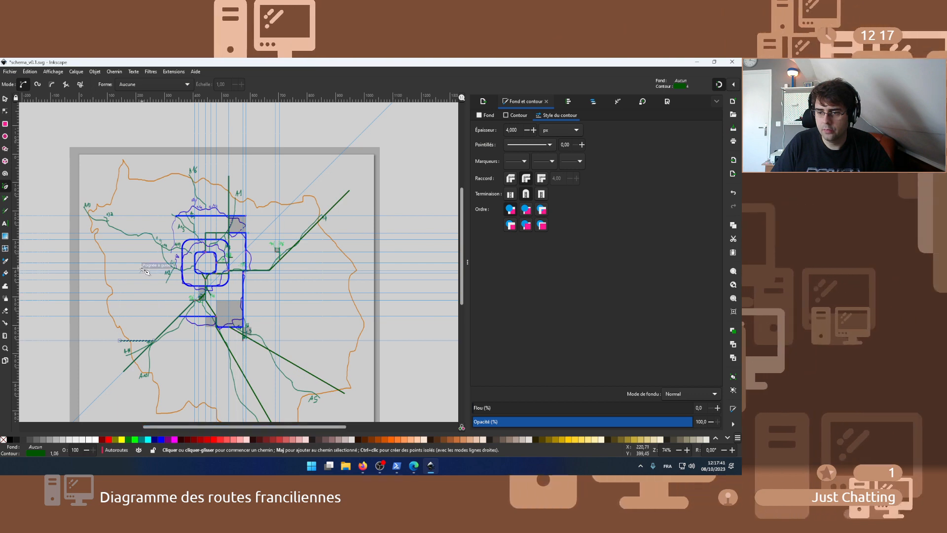
{"action": "scroll", "coordinate": [141, 268], "scroll_direction": "up", "scroll_amount": 2}
{"action": "scroll", "coordinate": [164, 341], "scroll_direction": "up", "scroll_amount": 1}
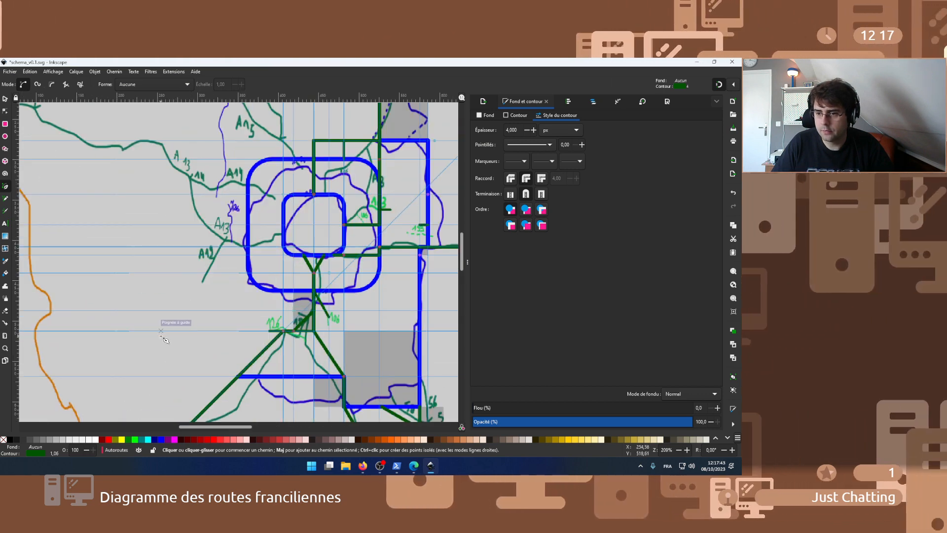
{"action": "left_click", "coordinate": [277, 225]}
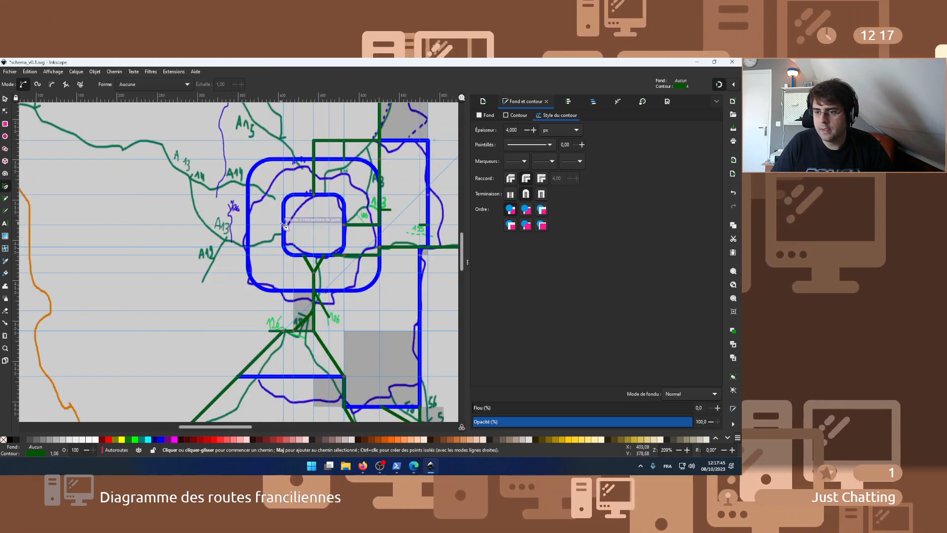
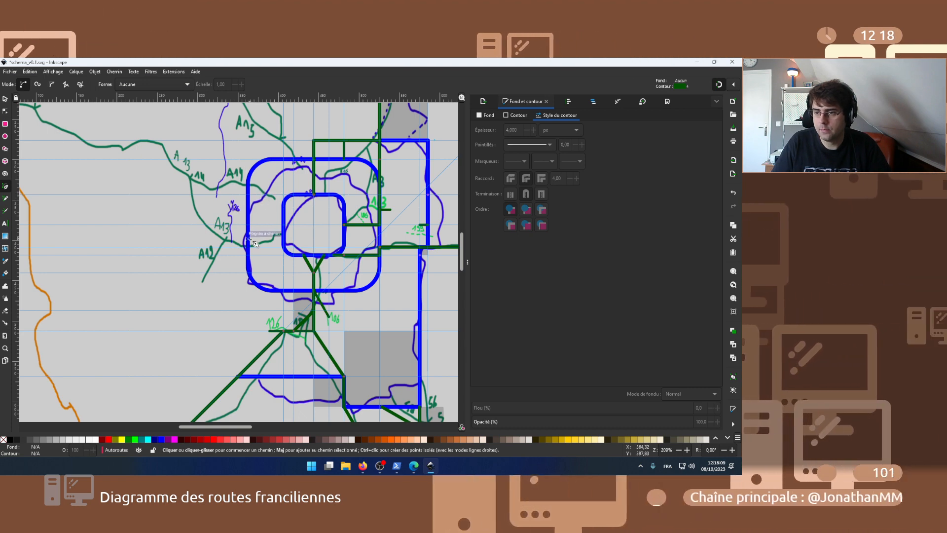
{"action": "scroll", "coordinate": [262, 204], "scroll_direction": "up", "scroll_amount": 3, "text": "ctrl"}
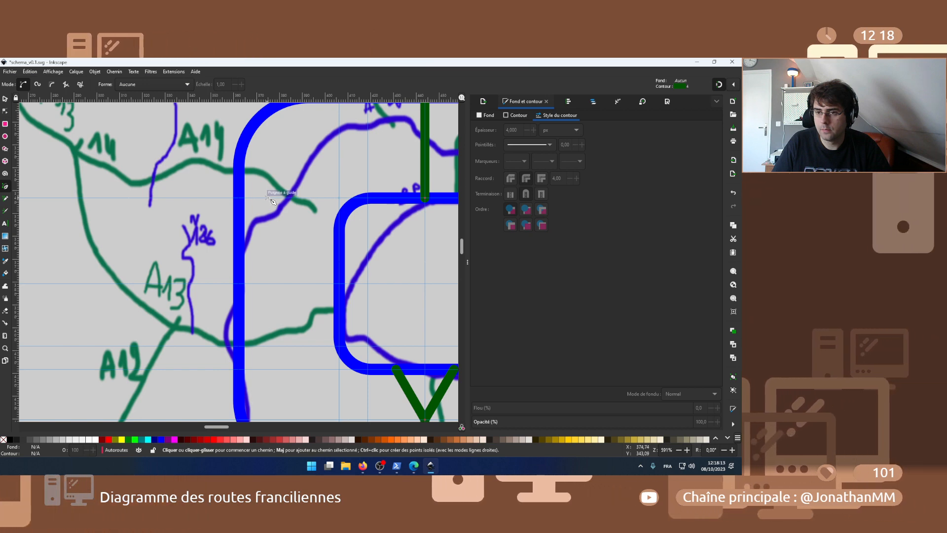
{"action": "left_click", "coordinate": [270, 198]}
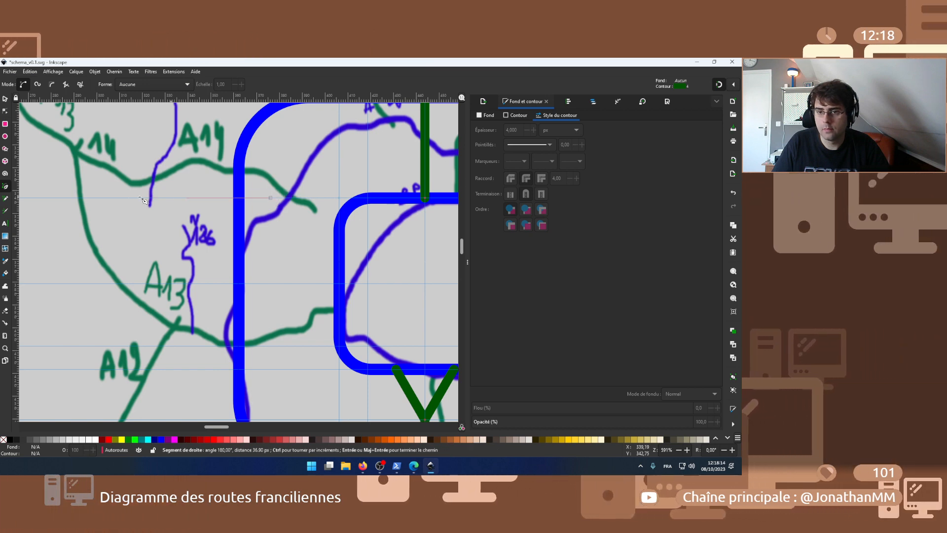
{"action": "double_click", "coordinate": [55, 199]}
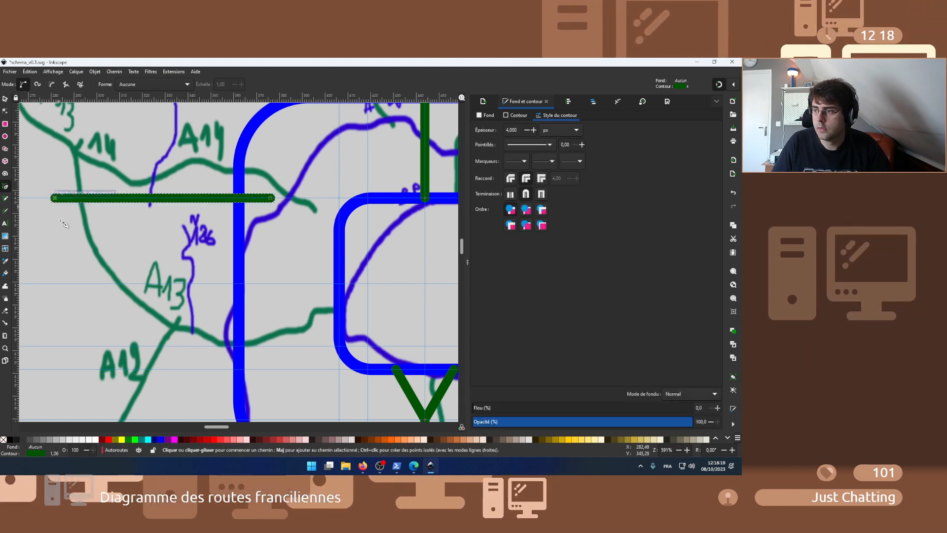
{"action": "scroll", "coordinate": [67, 244], "scroll_direction": "down", "scroll_amount": 3}
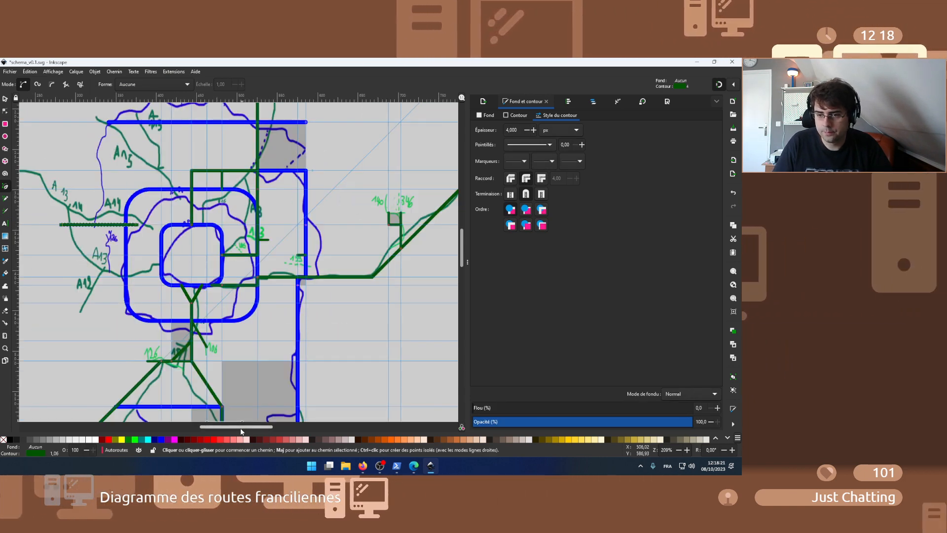
{"action": "left_click_drag", "start_coordinate": [241, 427], "coordinate": [209, 422]}
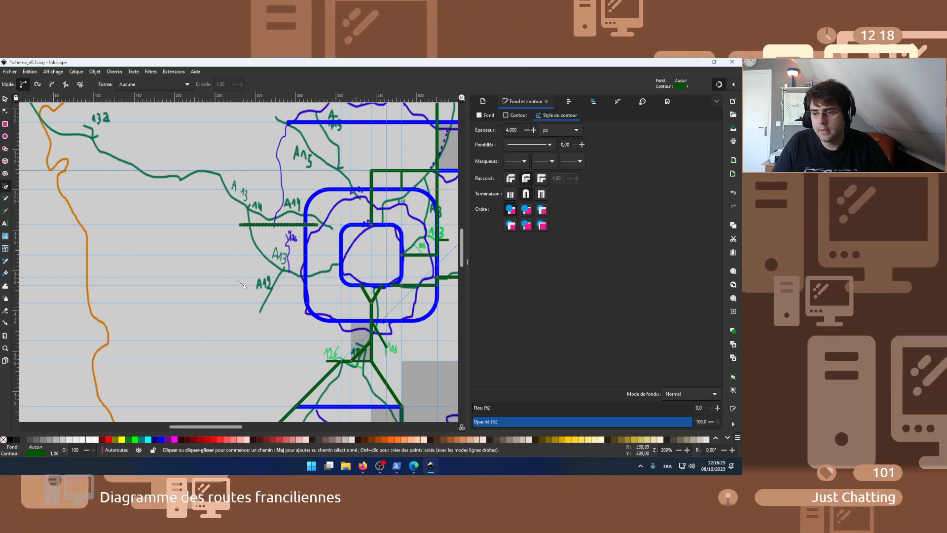
{"action": "left_click", "coordinate": [340, 254]}
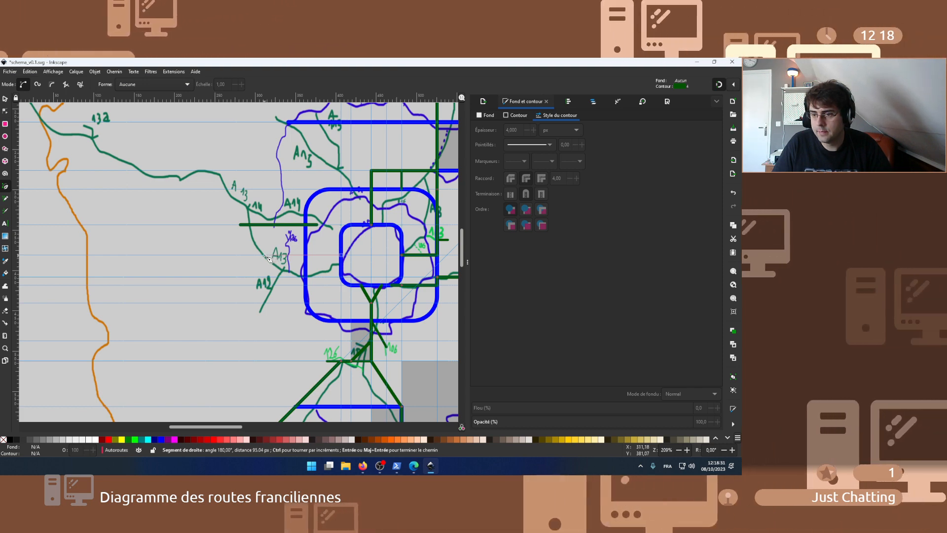
{"action": "key", "text": "Escape"}
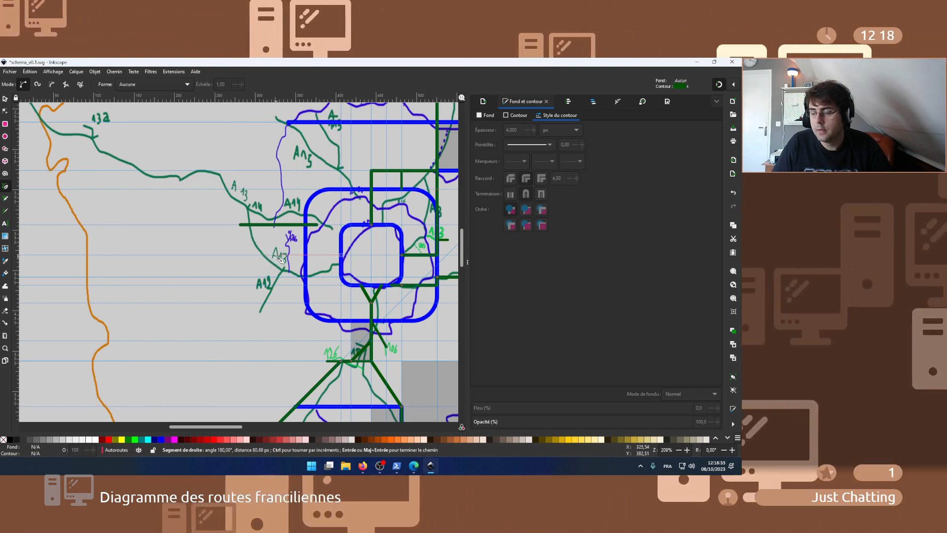
- Make Rocades the current layer and move the western end node of the northern horizontal blue route farther west, to about X 314 px
{"action": "left_click", "coordinate": [595, 100]}
{"action": "left_click", "coordinate": [498, 313]}
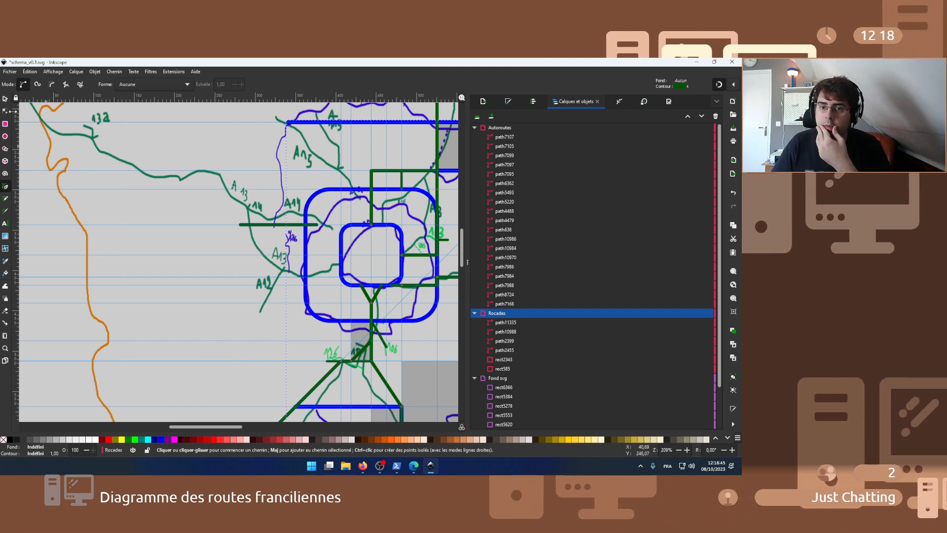
{"action": "left_click", "coordinate": [5, 110]}
{"action": "left_click", "coordinate": [296, 124]}
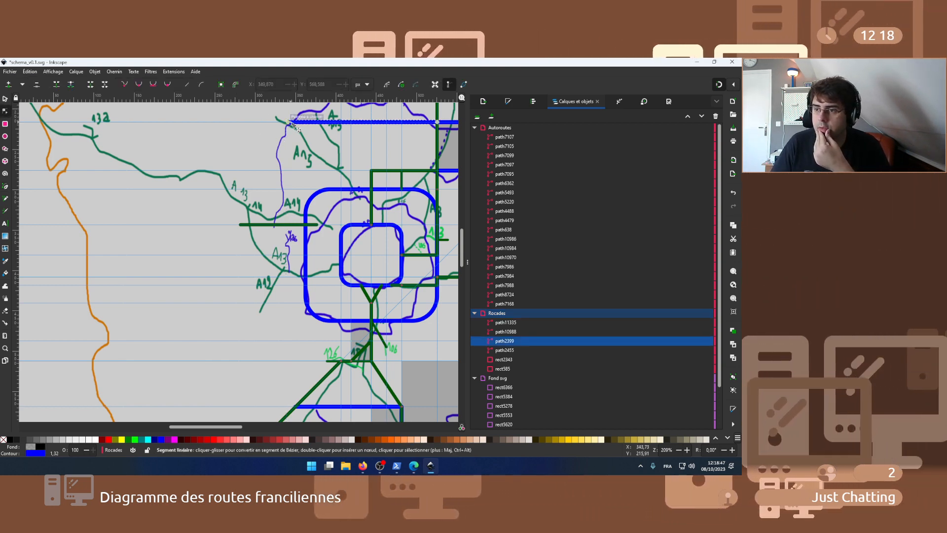
{"action": "left_click_drag", "start_coordinate": [290, 122], "coordinate": [265, 124]}
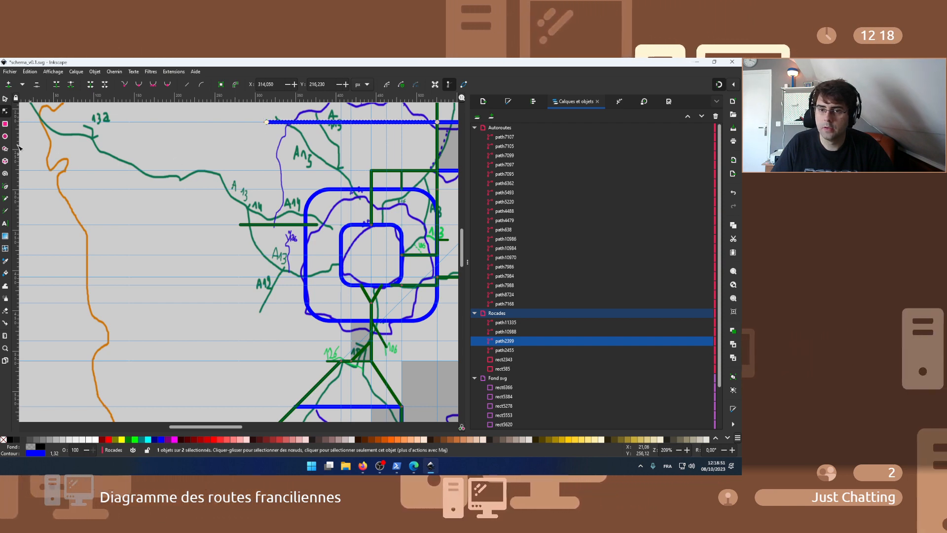
{"action": "key", "text": "Escape"}
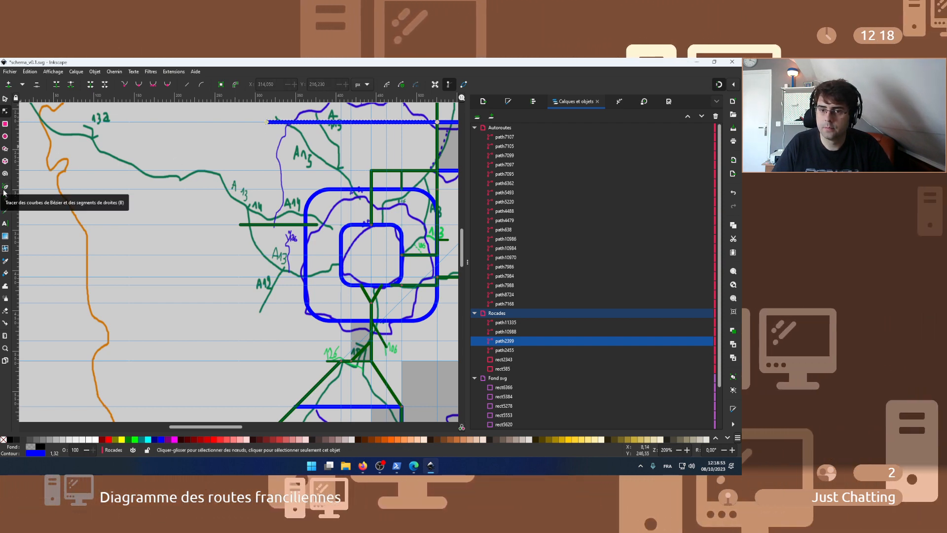
- Draw a vertical segment about 127 px long in the Rocades layer from the blue route's western end down to the horizontal A14 segment
{"action": "left_click", "coordinate": [5, 188]}
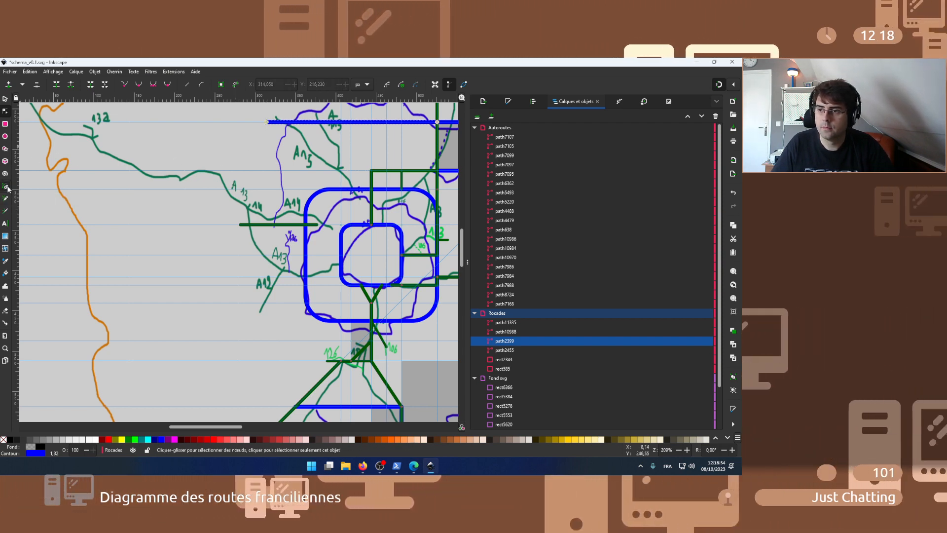
{"action": "left_click", "coordinate": [267, 122]}
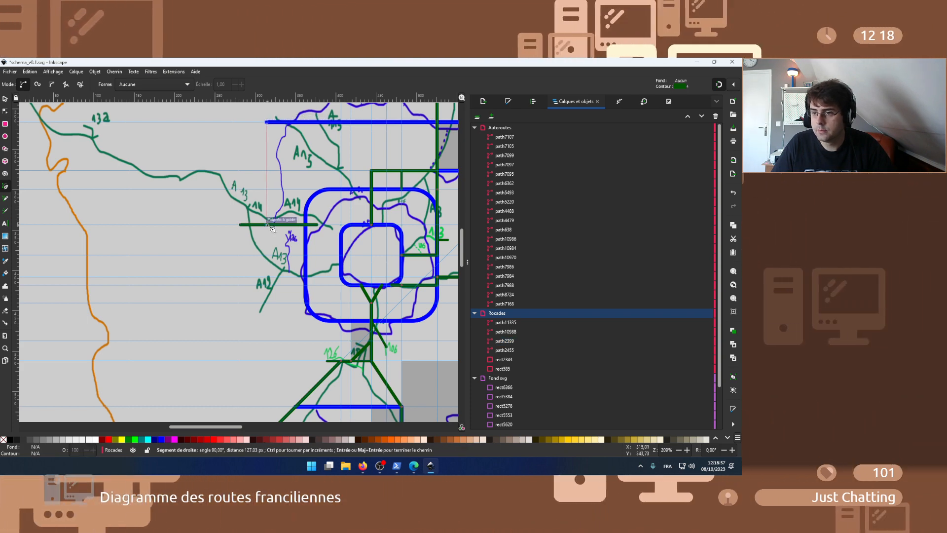
{"action": "double_click", "coordinate": [267, 225]}
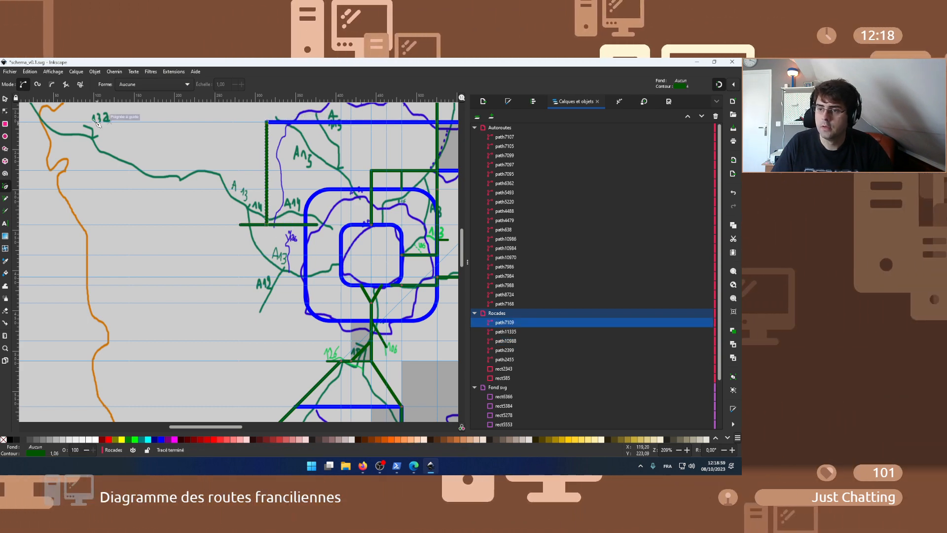
{"action": "left_click", "coordinate": [94, 71]}
{"action": "key", "text": "Escape"}
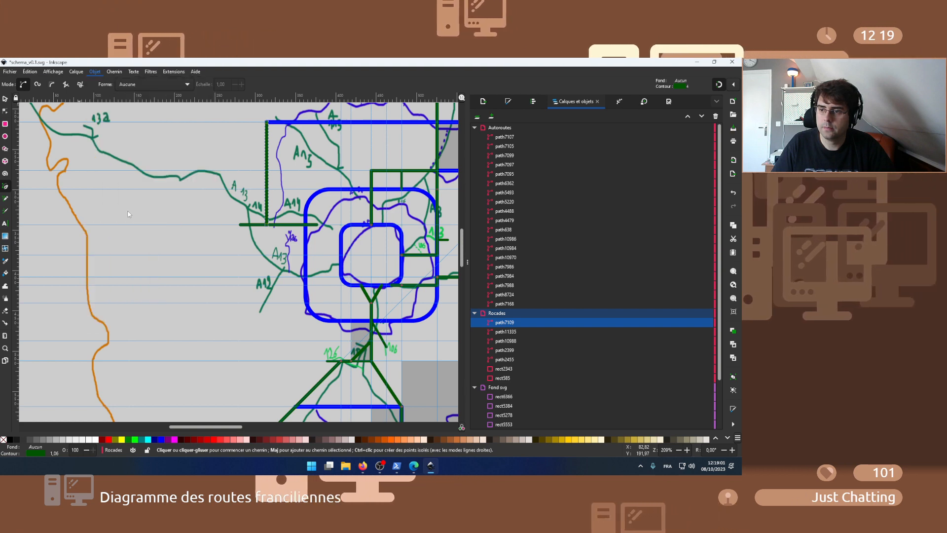
- Convert a vertical segment south of the A14 into a guide, and draw a Rocades segment about 38 px long down it from the A14
{"action": "key", "text": "ctrl+z"}
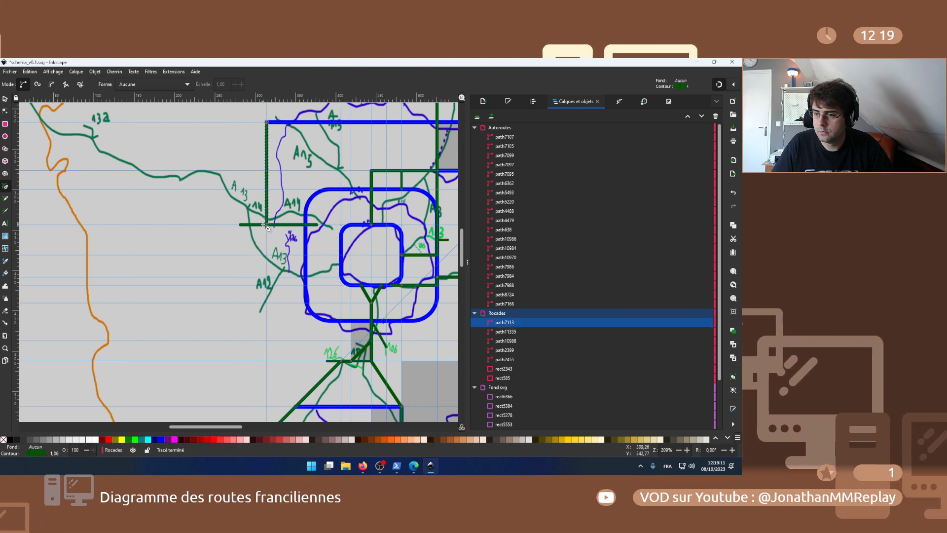
{"action": "left_click", "coordinate": [279, 278]}
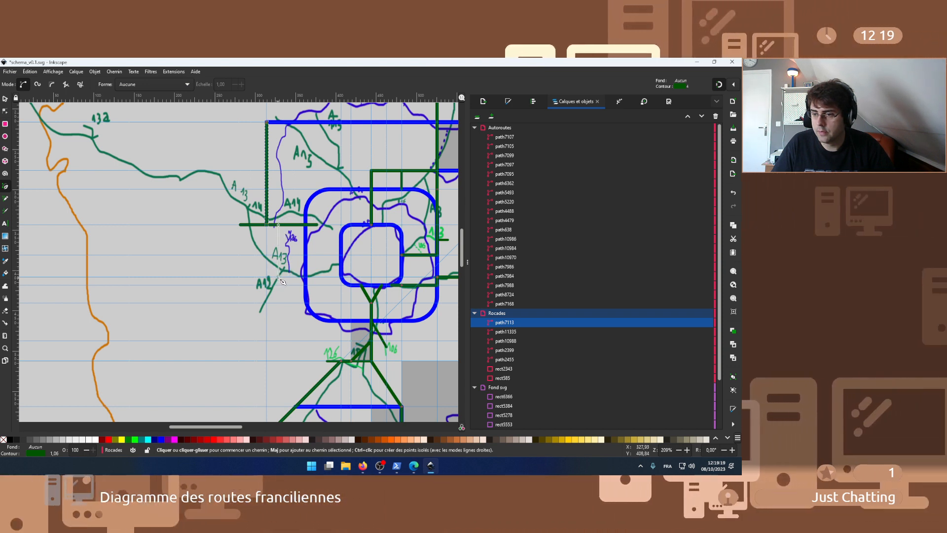
{"action": "double_click", "coordinate": [278, 226]}
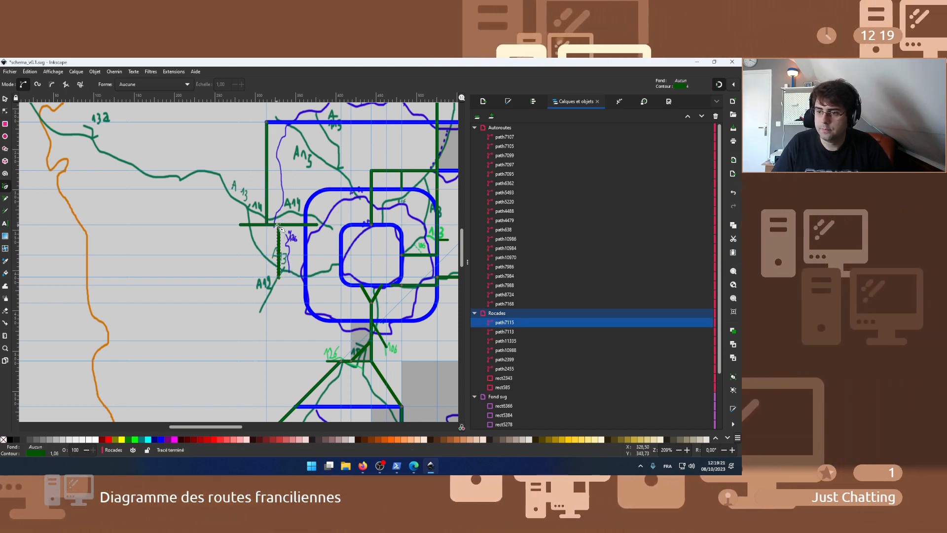
{"action": "left_click", "coordinate": [95, 72]}
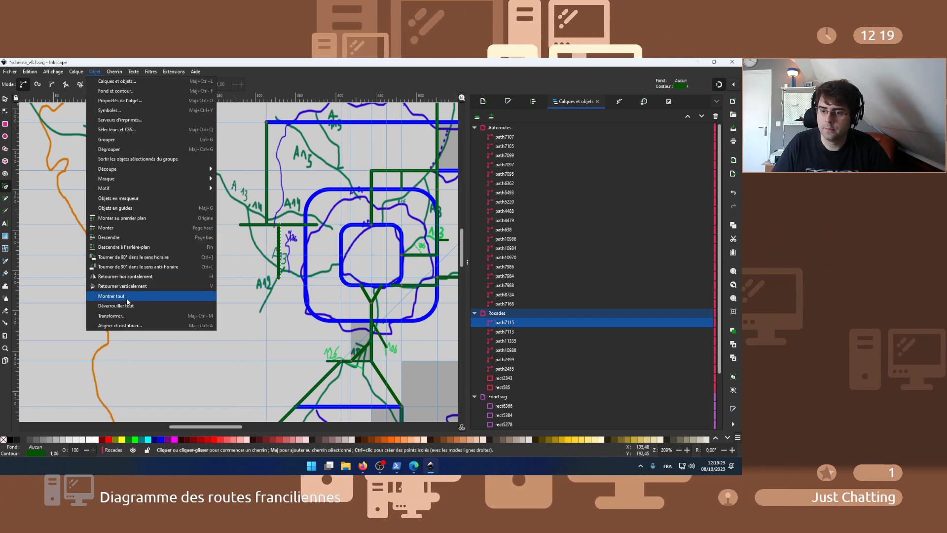
{"action": "left_click", "coordinate": [127, 207]}
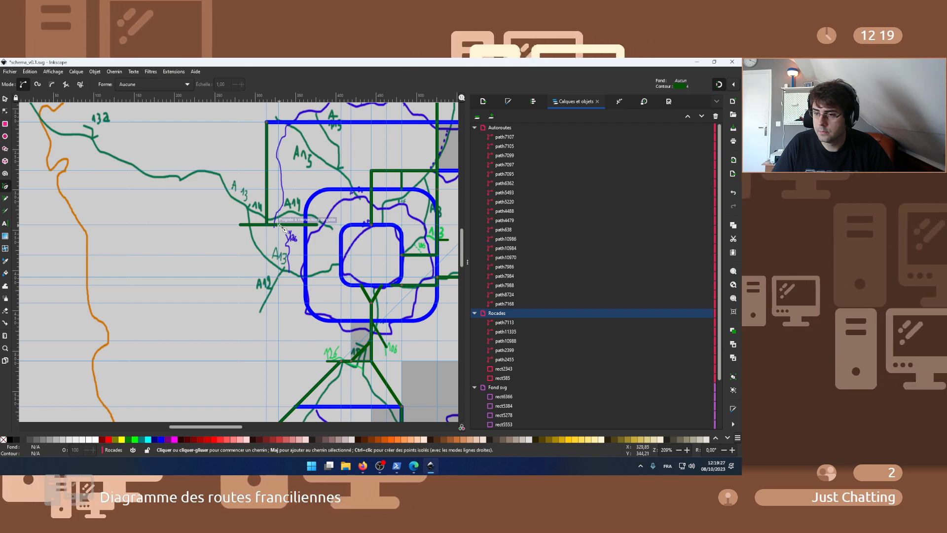
{"action": "left_click", "coordinate": [279, 225]}
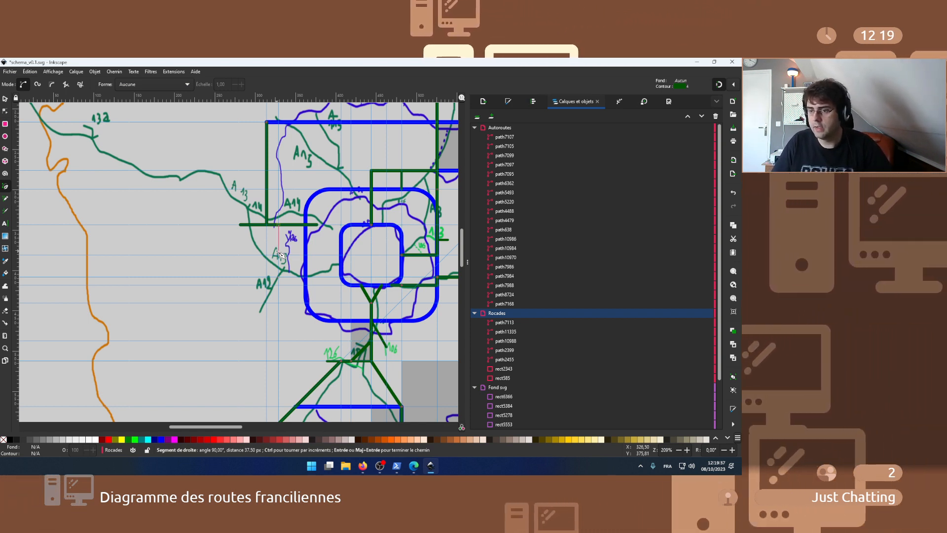
{"action": "double_click", "coordinate": [280, 254]}
- Recolour the two vertical Rocades segments above and below the A14 with the outer ring's blue, 0000ff
{"action": "key", "text": "s"}
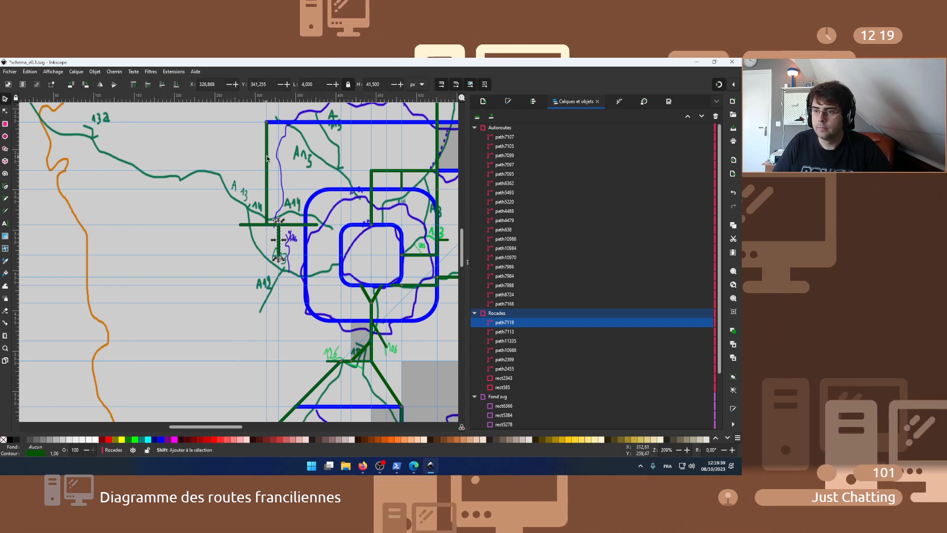
{"action": "left_click", "coordinate": [267, 158], "text": "shift"}
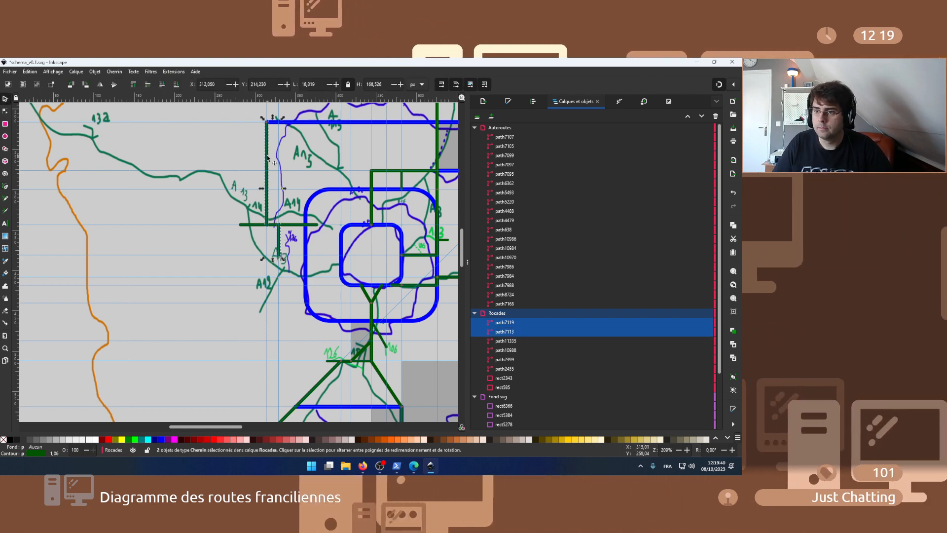
{"action": "left_click", "coordinate": [508, 101]}
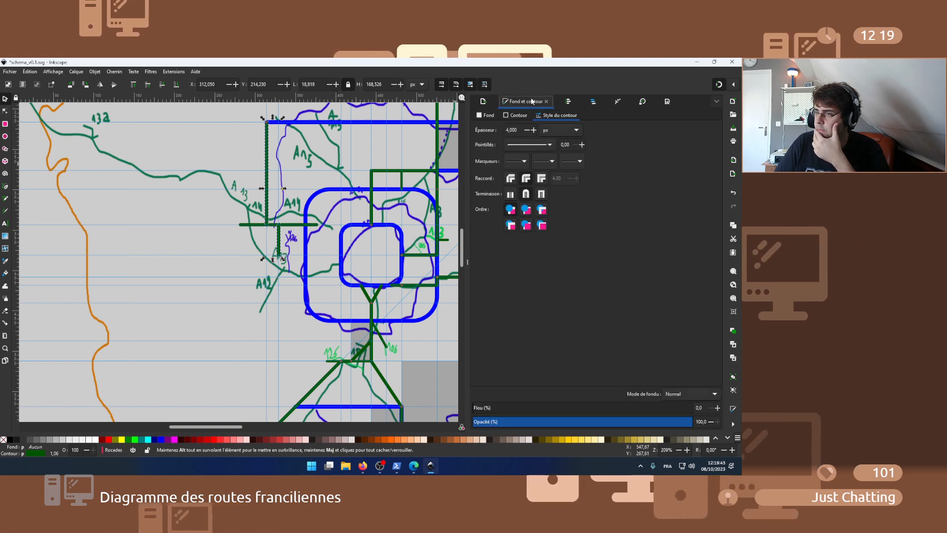
{"action": "left_click", "coordinate": [485, 116]}
{"action": "left_click", "coordinate": [517, 115]}
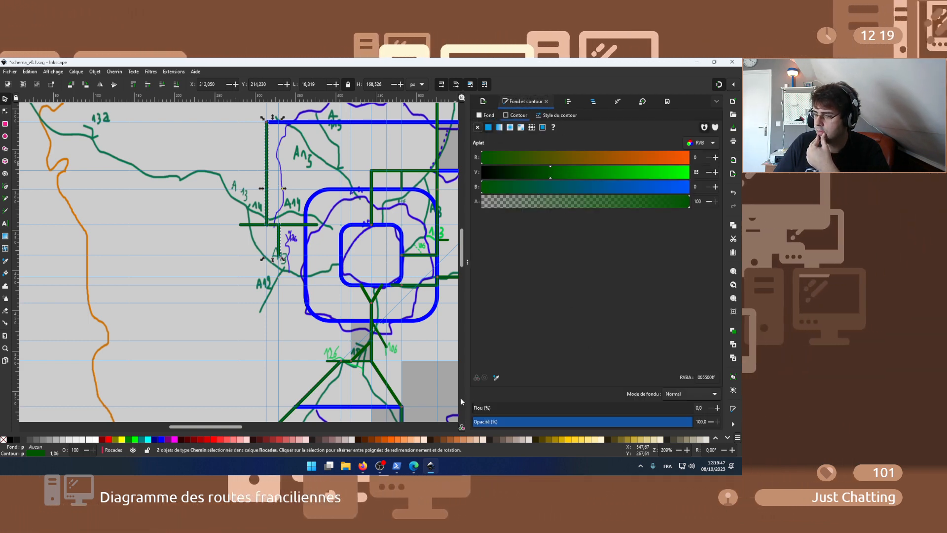
{"action": "left_click", "coordinate": [497, 378]}
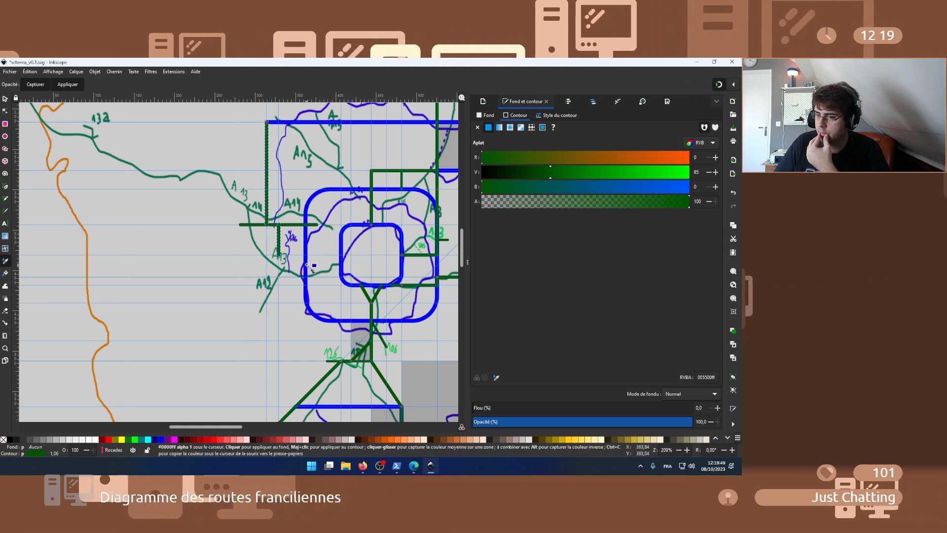
{"action": "left_click", "coordinate": [306, 267]}
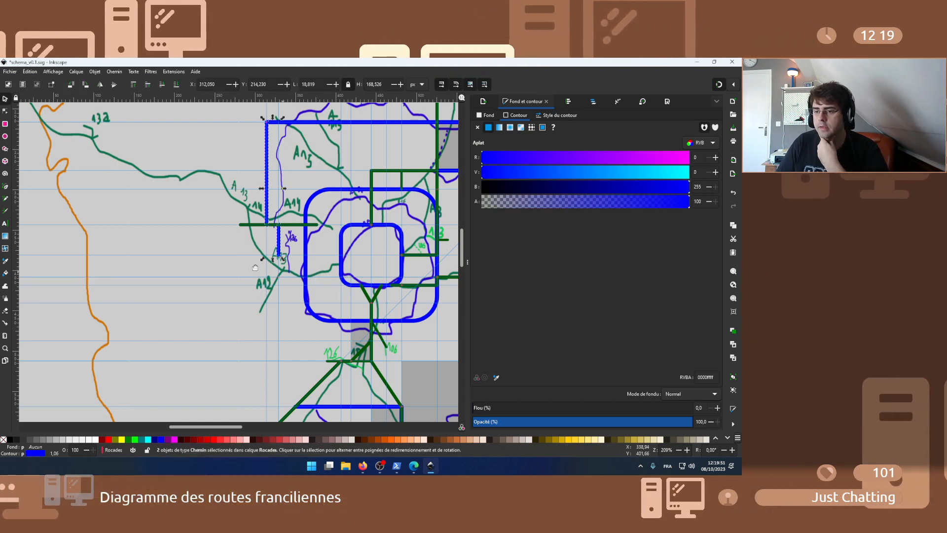
- Make Autoroutes the current layer and draw the A13 from the inner ring west along the guide, bending diagonally northwest up to the A14
{"action": "left_click", "coordinate": [589, 101]}
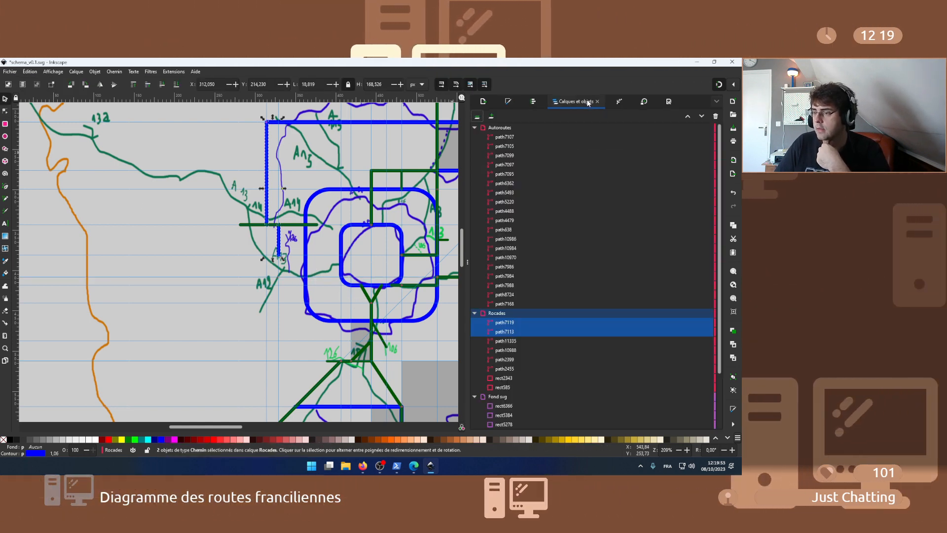
{"action": "left_click", "coordinate": [508, 128]}
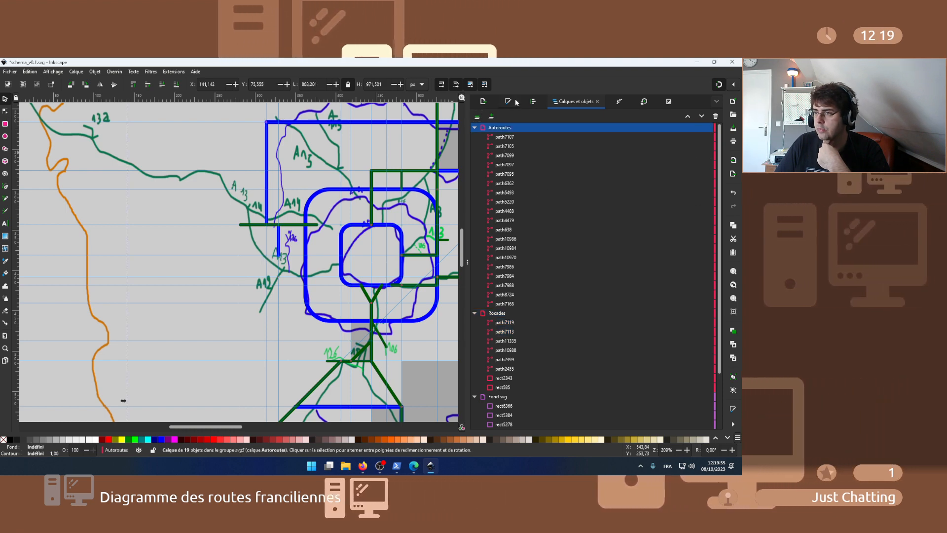
{"action": "left_click", "coordinate": [504, 100]}
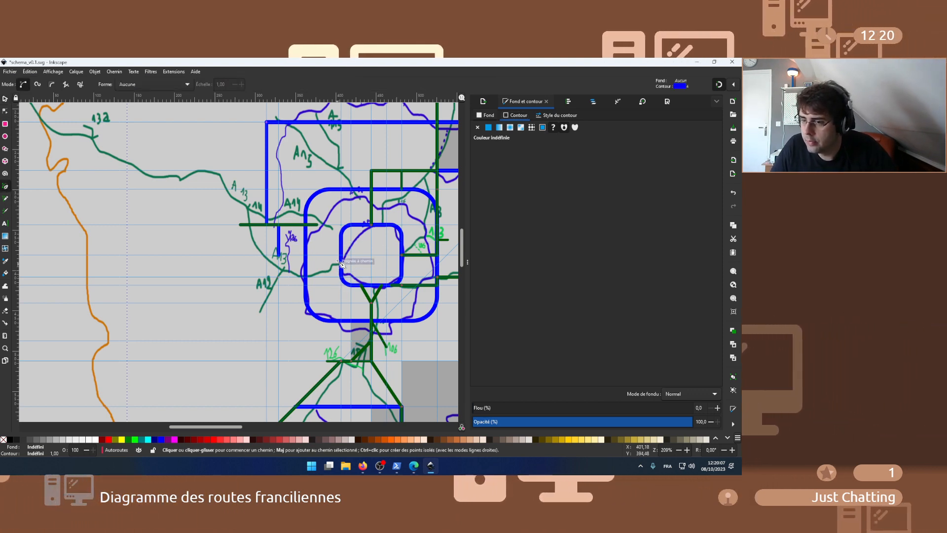
{"action": "left_click", "coordinate": [308, 256]}
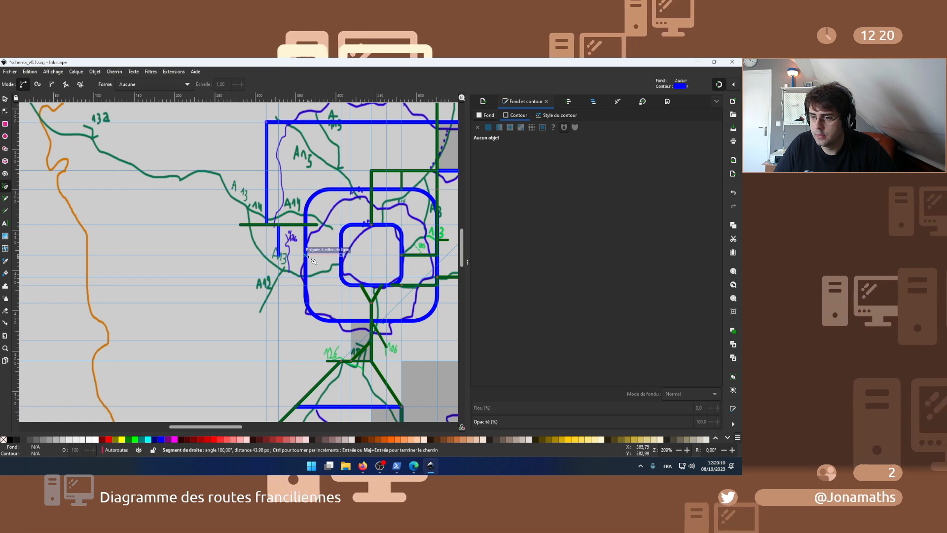
{"action": "left_click", "coordinate": [282, 256]}
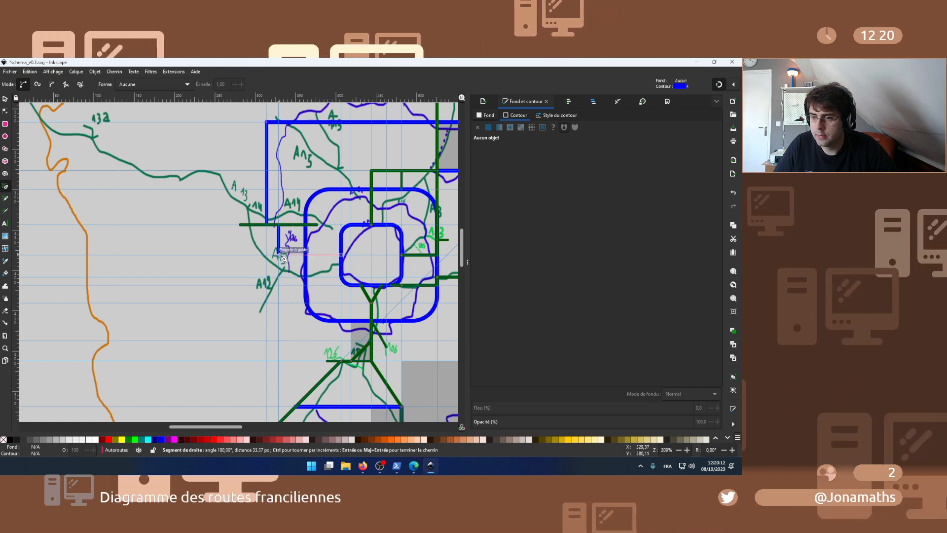
{"action": "double_click", "coordinate": [250, 227]}
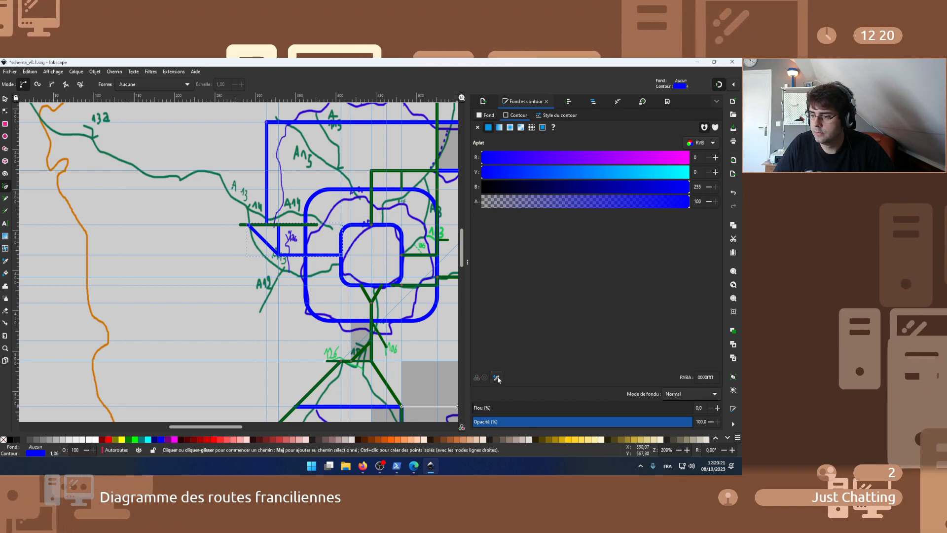
- Recolour the A13 path's stroke with the dark green 005500 sampled from an existing motorway
{"action": "key", "text": "d"}
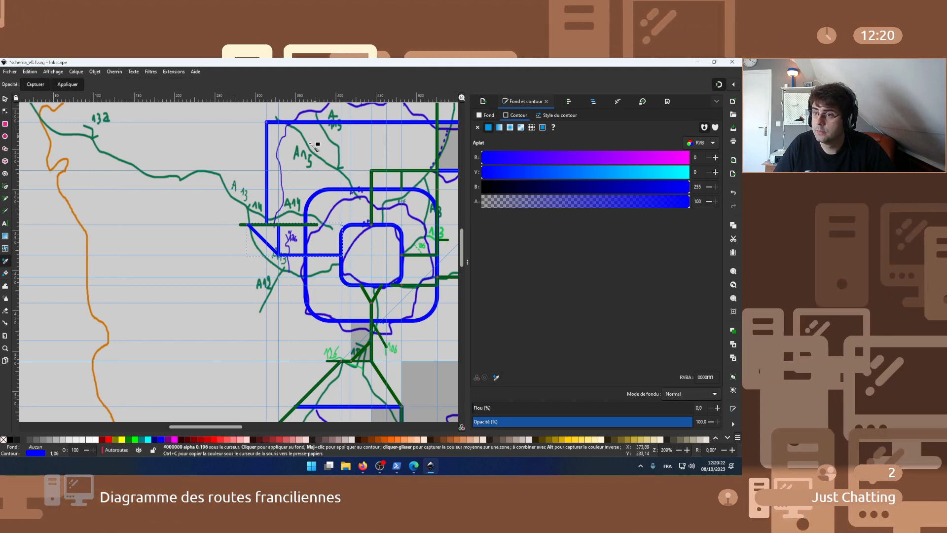
{"action": "left_click", "coordinate": [416, 171]}
{"action": "key", "text": "b"}
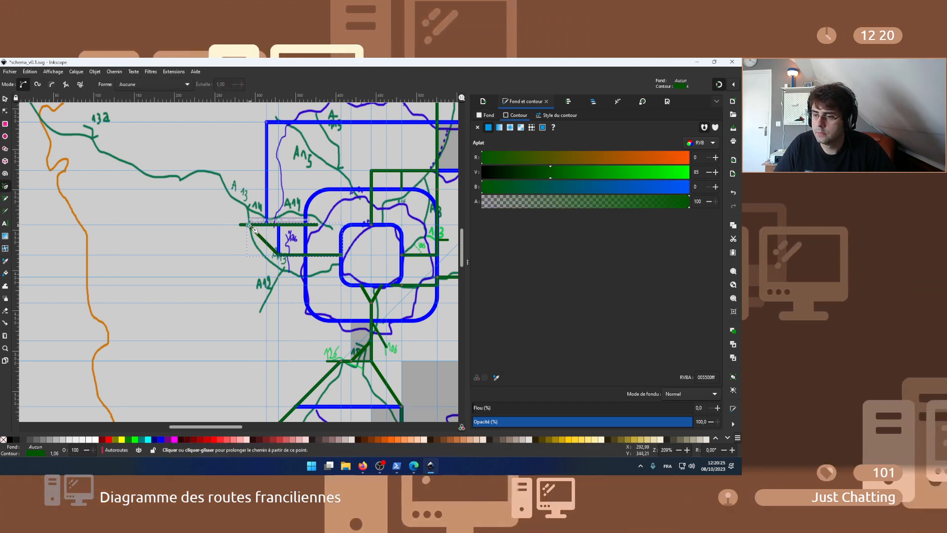
- Draw the A12 as a dark green 45° diagonal from the A13's bend southwest to the lowest nearby horizontal guide
{"action": "scroll", "coordinate": [249, 225], "scroll_direction": "up", "scroll_amount": 2}
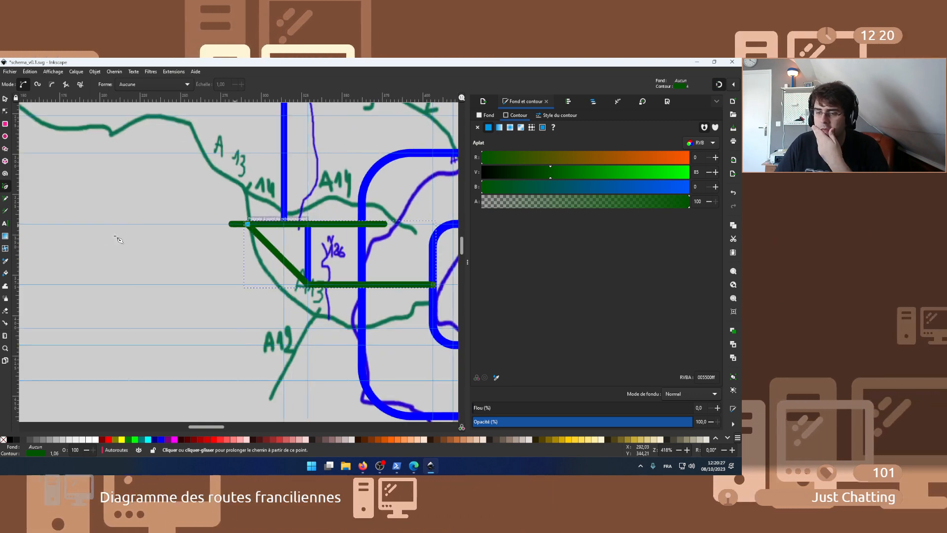
{"action": "key", "text": "s"}
{"action": "left_click", "coordinate": [81, 241]}
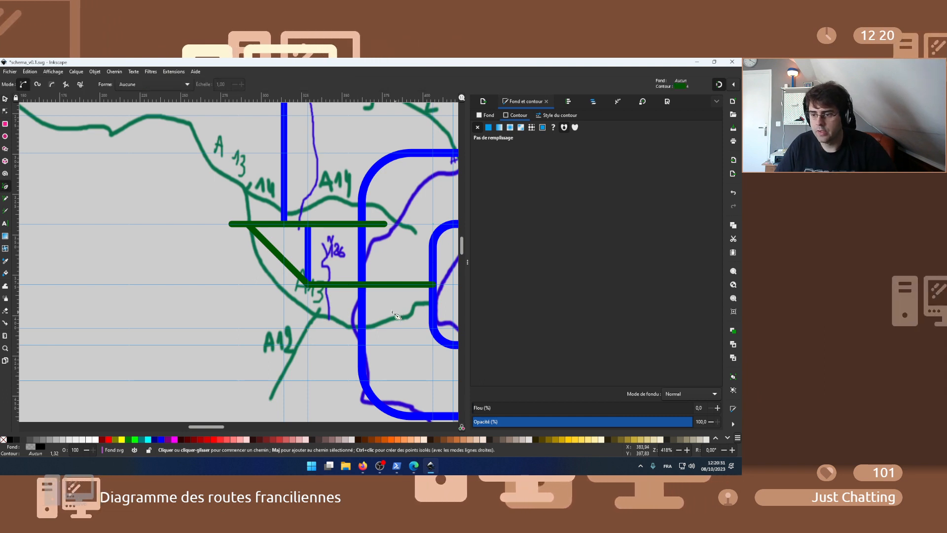
{"action": "key", "text": "Escape"}
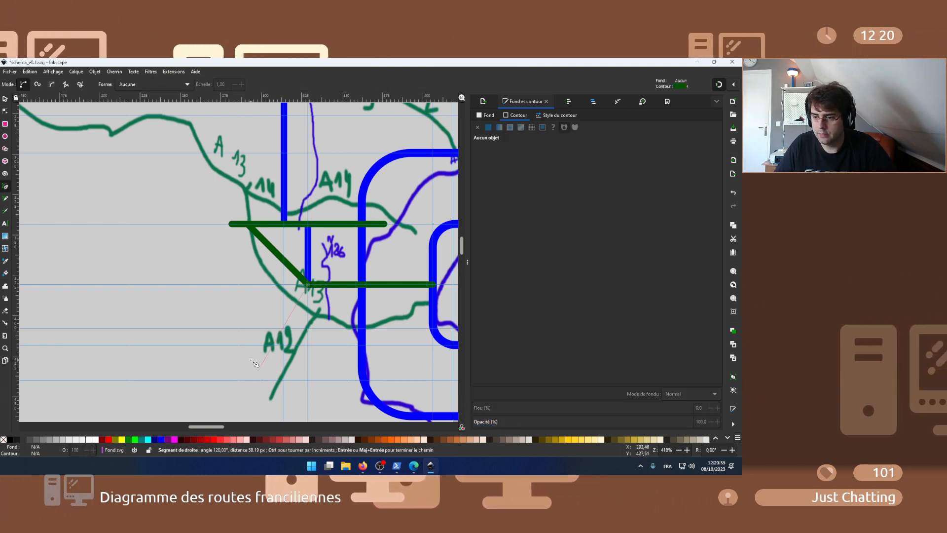
{"action": "double_click", "coordinate": [213, 381]}
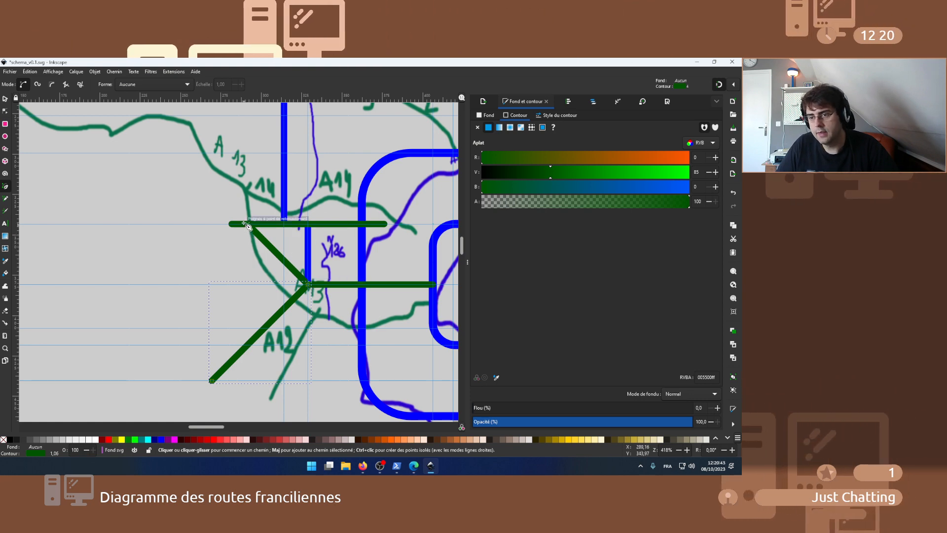
- Move the A14's western end node east to meet the A13's diagonal, at about X 291 px
{"action": "scroll", "coordinate": [248, 226], "scroll_direction": "up", "scroll_amount": 3}
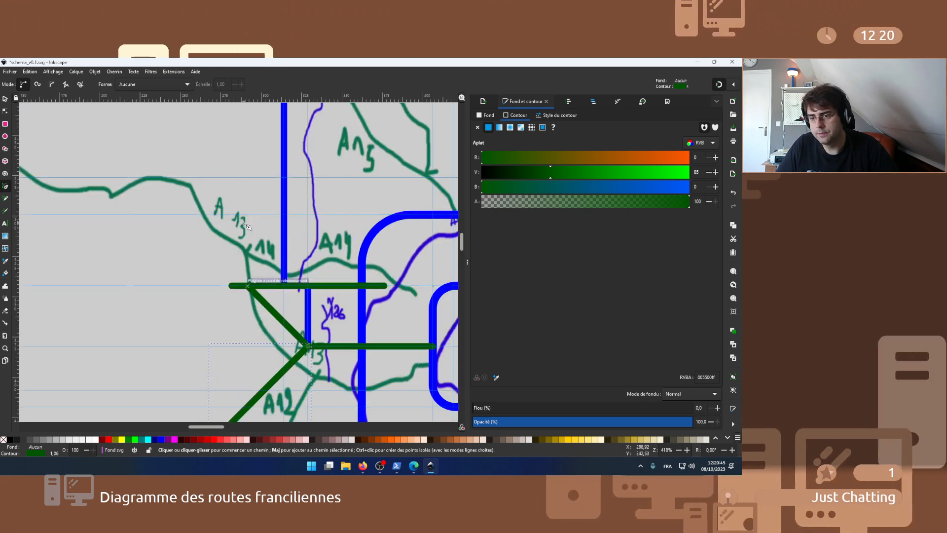
{"action": "left_click", "coordinate": [6, 111]}
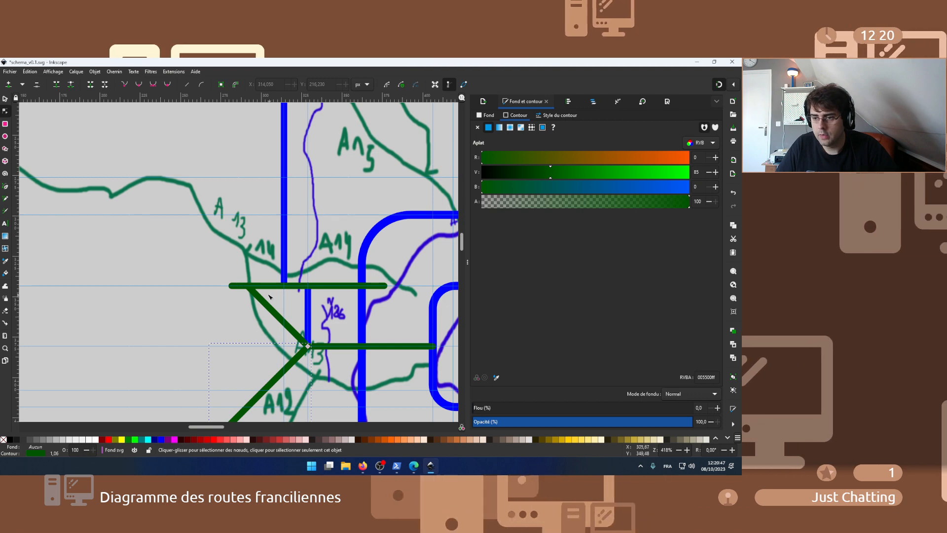
{"action": "left_click", "coordinate": [232, 286]}
{"action": "left_click_drag", "start_coordinate": [232, 286], "coordinate": [248, 285]}
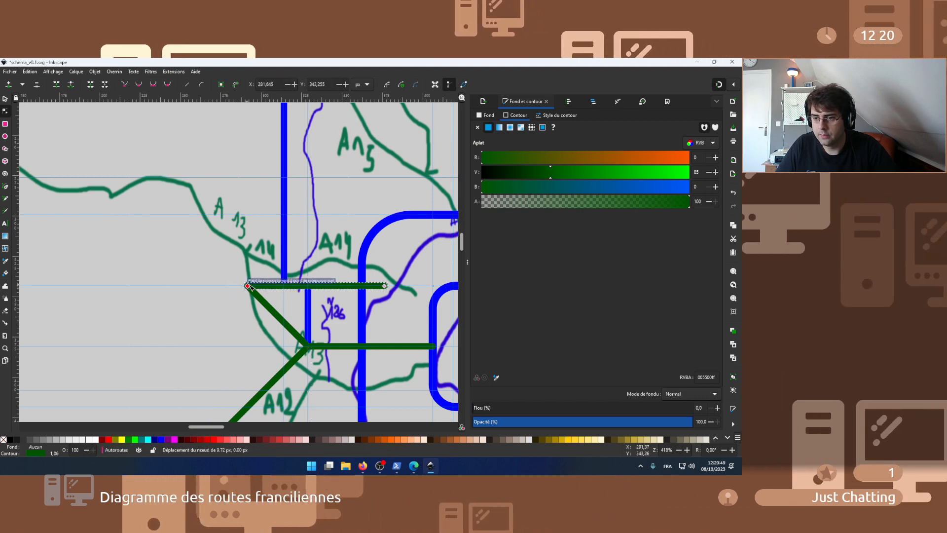
- Extend the A13 from its junction with the A14 diagonally northwest to the next guide, and horizontally west past the orange regional boundary
{"action": "scroll", "coordinate": [218, 291], "scroll_direction": "down", "scroll_amount": 3}
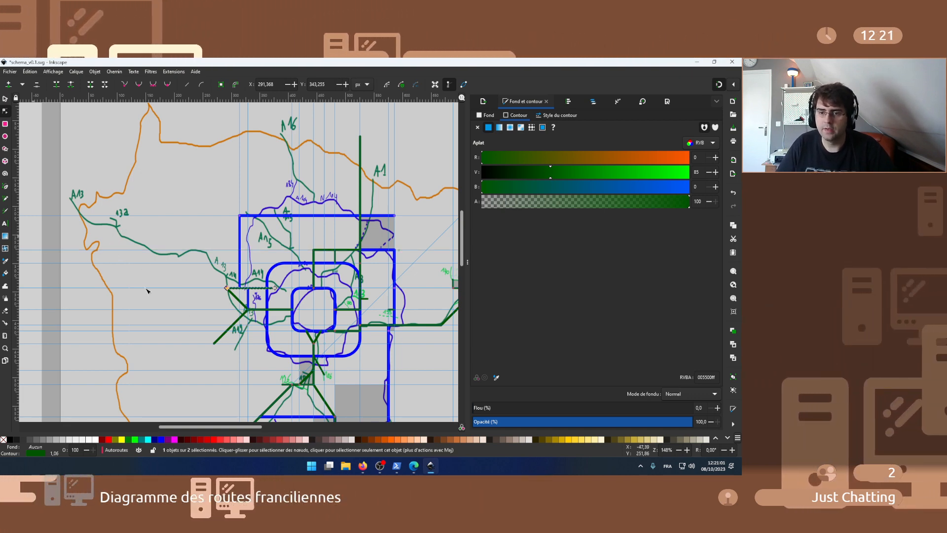
{"action": "left_click", "coordinate": [236, 298]}
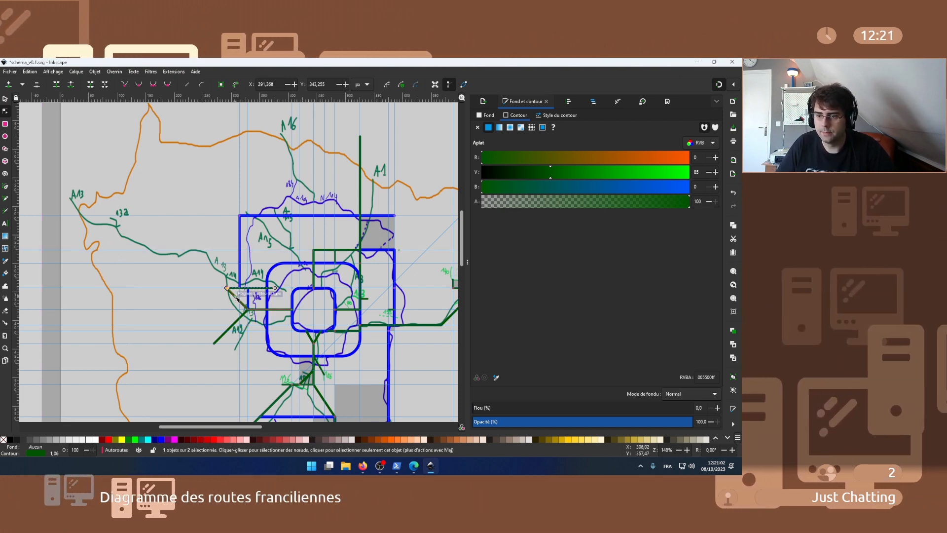
{"action": "left_click", "coordinate": [5, 189]}
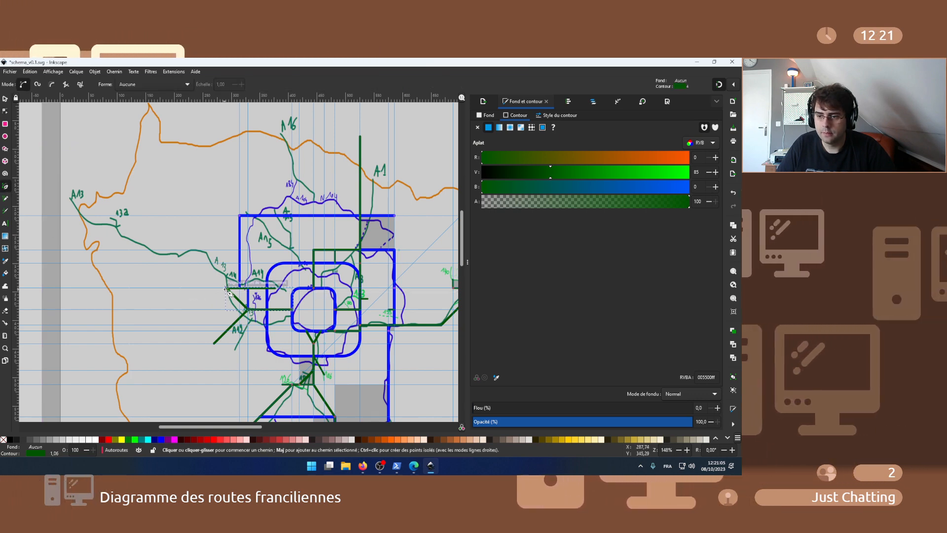
{"action": "left_click", "coordinate": [5, 111]}
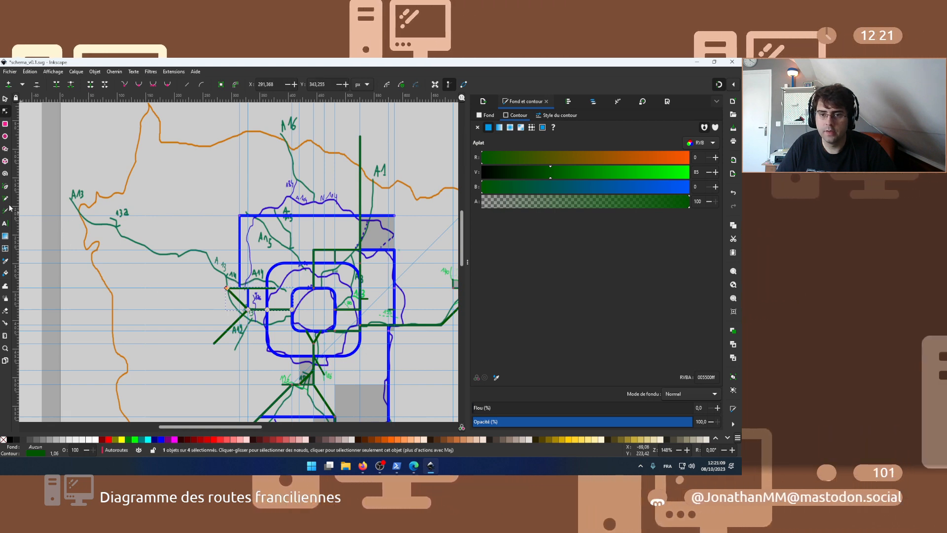
{"action": "key", "text": "b"}
{"action": "left_click", "coordinate": [239, 295]}
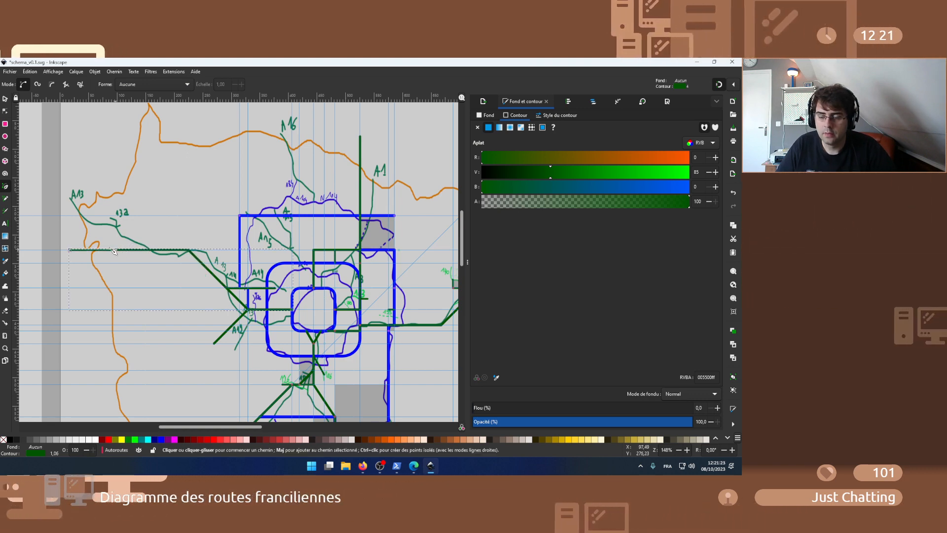
- Draw the 13a as a vertical spur about 20 px long, north from the A13's western horizontal section, with a 3 px stroke
{"action": "scroll", "coordinate": [113, 250], "scroll_direction": "up", "scroll_amount": 3}
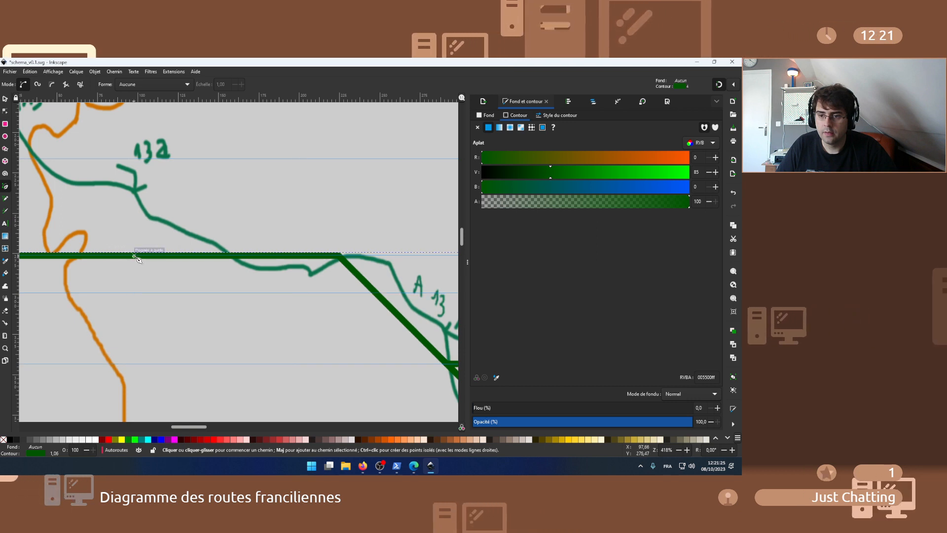
{"action": "left_click", "coordinate": [134, 256]}
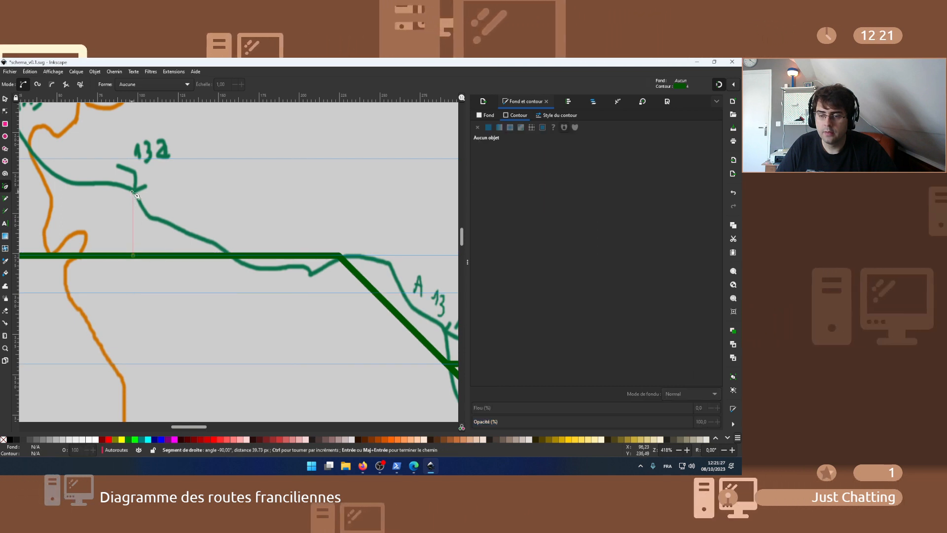
{"action": "double_click", "coordinate": [134, 224]}
{"action": "left_click", "coordinate": [556, 115]}
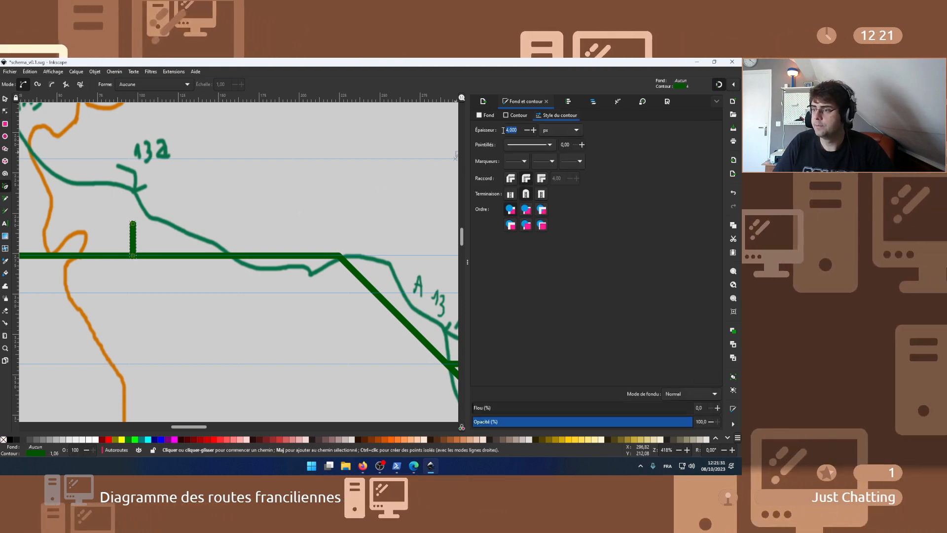
{"action": "type", "text": "3"}
{"action": "key", "text": "Return"}
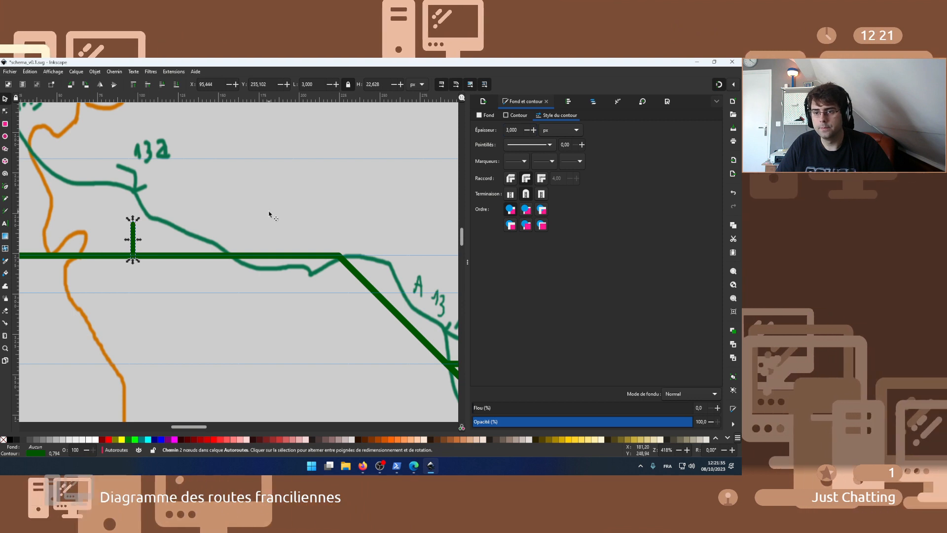
{"action": "key", "text": "s"}
{"action": "scroll", "coordinate": [269, 214], "scroll_direction": "down", "scroll_amount": 3, "text": "ctrl"}
{"action": "left_click", "coordinate": [262, 316]}
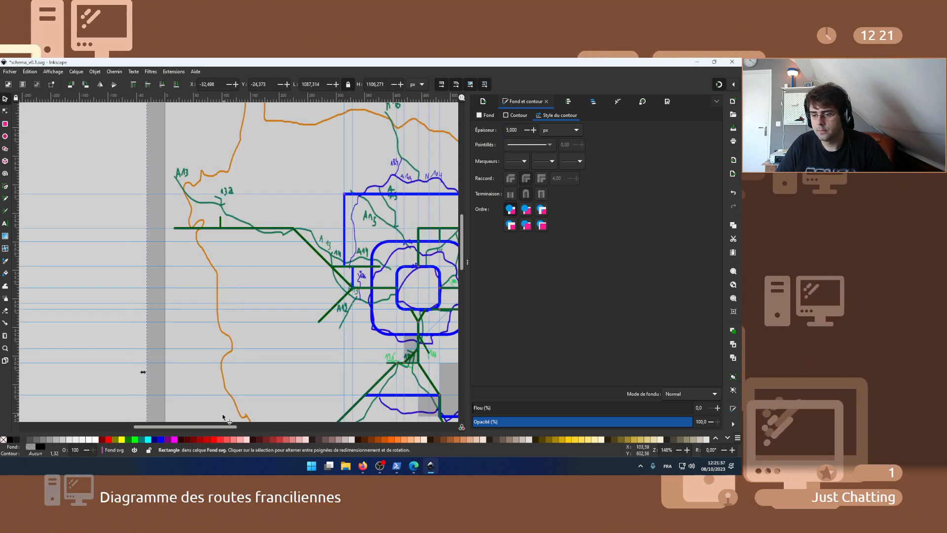
- Draw the A15 as a 45° diagonal about 130 px long, northwest from the middle blue ring's upper edge, with a 4 px stroke
{"action": "left_click_drag", "start_coordinate": [216, 427], "coordinate": [246, 428]}
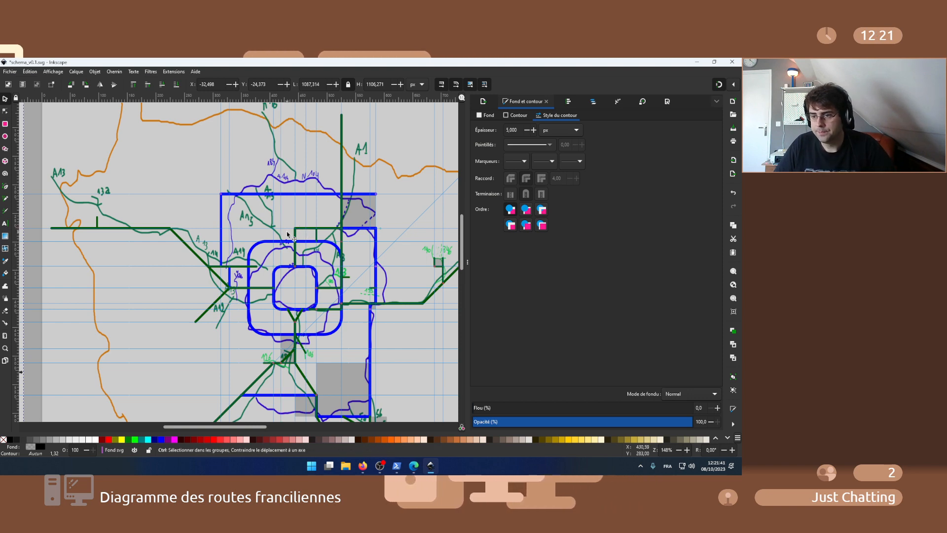
{"action": "scroll", "coordinate": [287, 234], "scroll_direction": "up", "scroll_amount": 1, "text": "ctrl"}
{"action": "scroll", "coordinate": [287, 234], "scroll_direction": "up", "scroll_amount": 1}
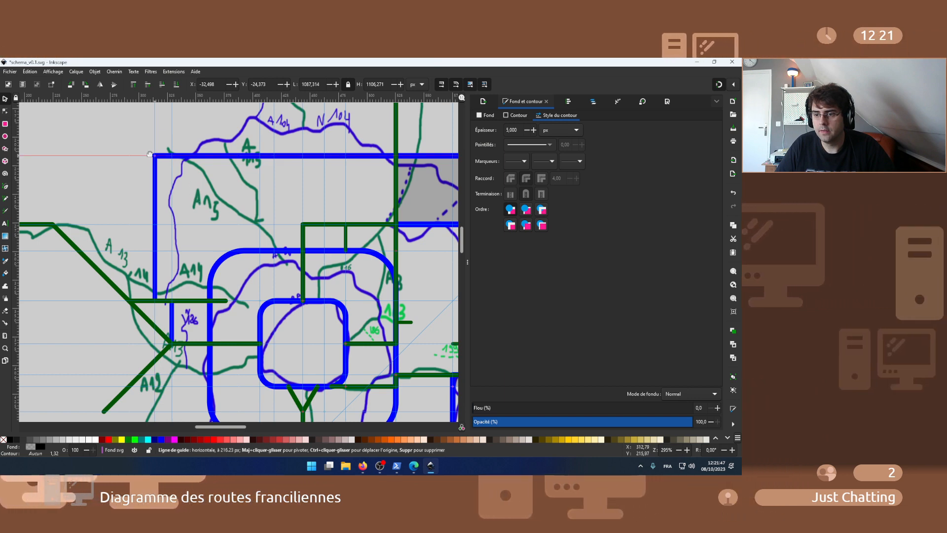
{"action": "left_click", "coordinate": [6, 187]}
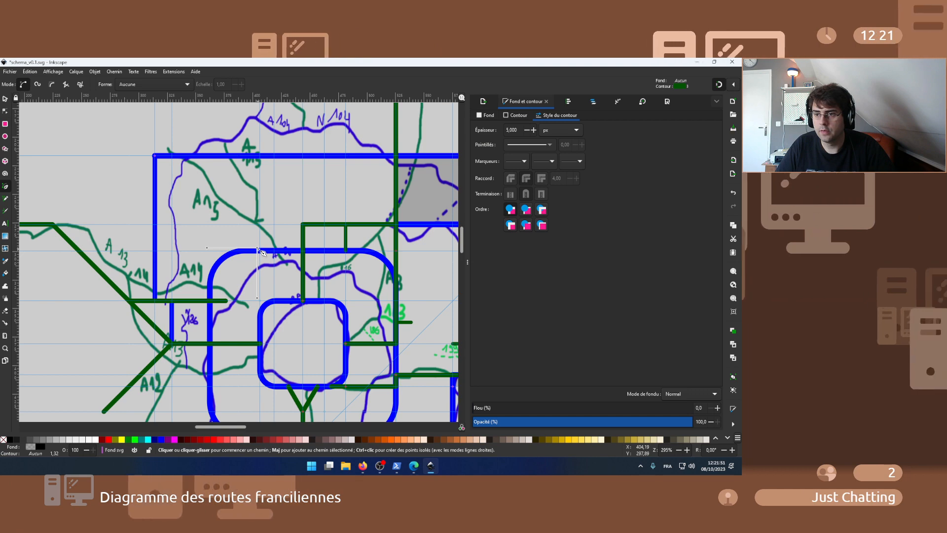
{"action": "scroll", "coordinate": [261, 252], "scroll_direction": "up", "scroll_amount": 1}
{"action": "left_click", "coordinate": [262, 252]}
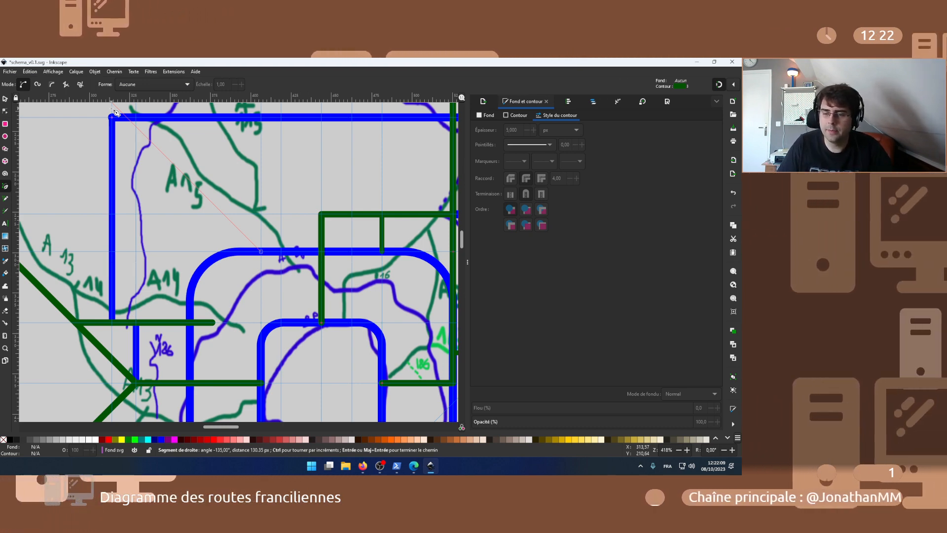
{"action": "double_click", "coordinate": [114, 112]}
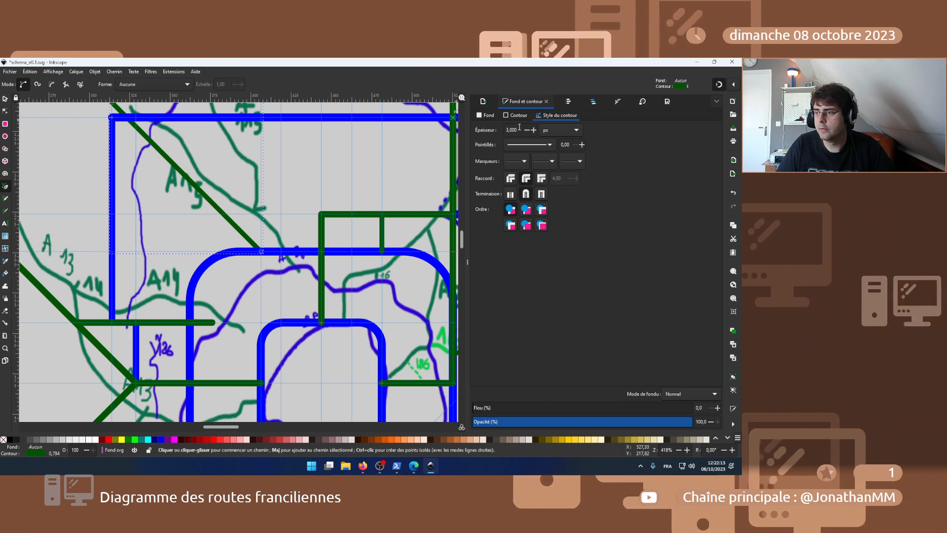
{"action": "type", "text": "4"}
{"action": "key", "text": "Return"}
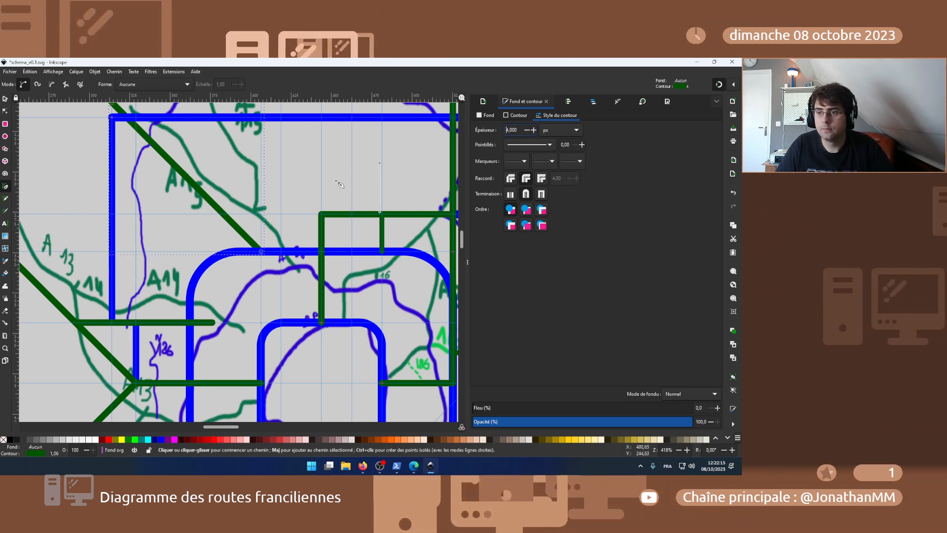
- Draw a vertical line up from the middle blue ring's northwest corner, aligned with its west side, and convert it into a guide
{"action": "scroll", "coordinate": [311, 188], "scroll_direction": "up", "scroll_amount": 2}
{"action": "scroll", "coordinate": [312, 189], "scroll_direction": "up", "scroll_amount": 2}
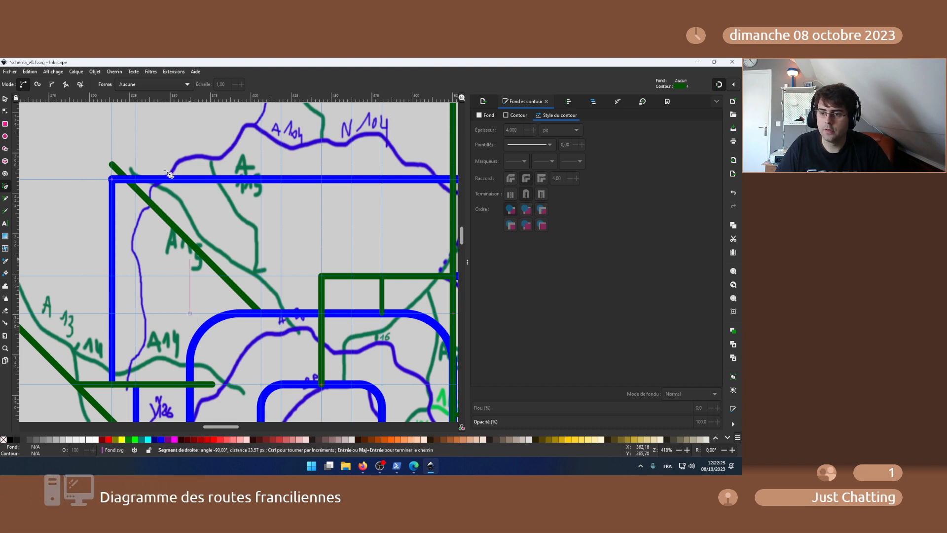
{"action": "left_click", "coordinate": [95, 71]}
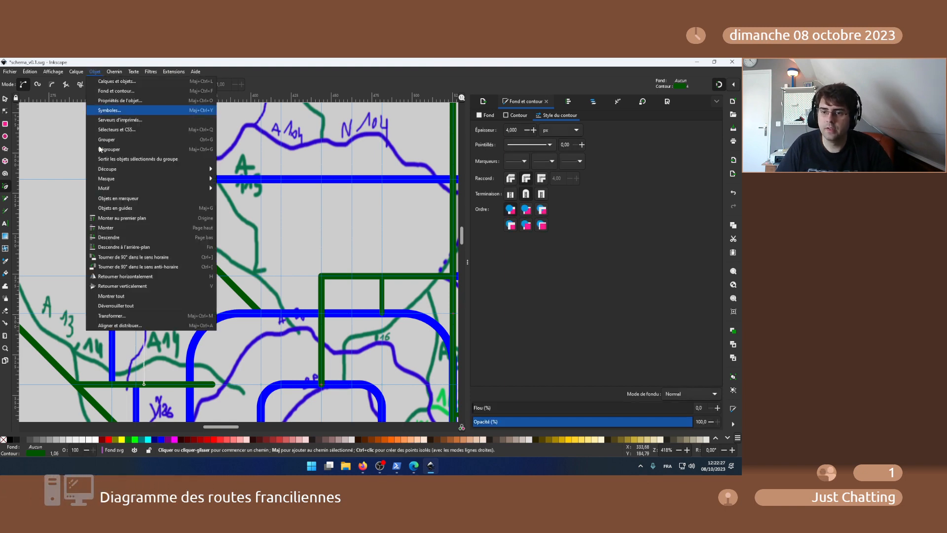
{"action": "left_click", "coordinate": [113, 207]}
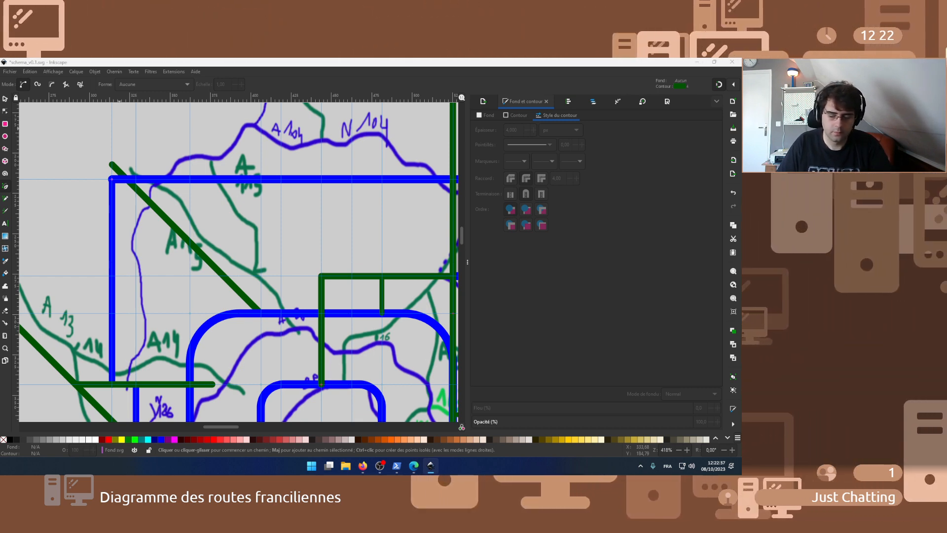
- Save the drawing as schema_v0.2.svg
{"action": "key", "text": "Return"}
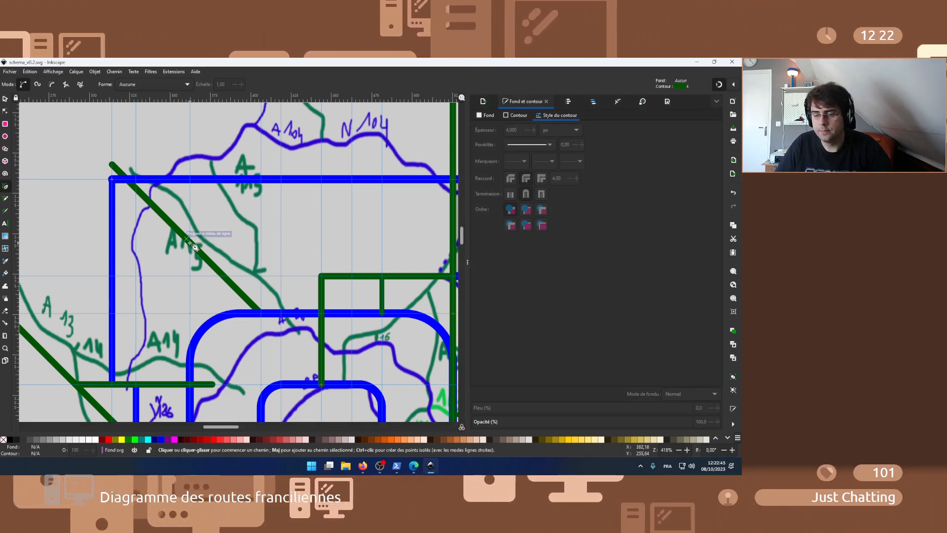
- Draw a square about 83 px per side from the A115 diagonal's lower end up to the outer ring's upper blue line
{"action": "scroll", "coordinate": [194, 247], "scroll_direction": "up", "scroll_amount": 1}
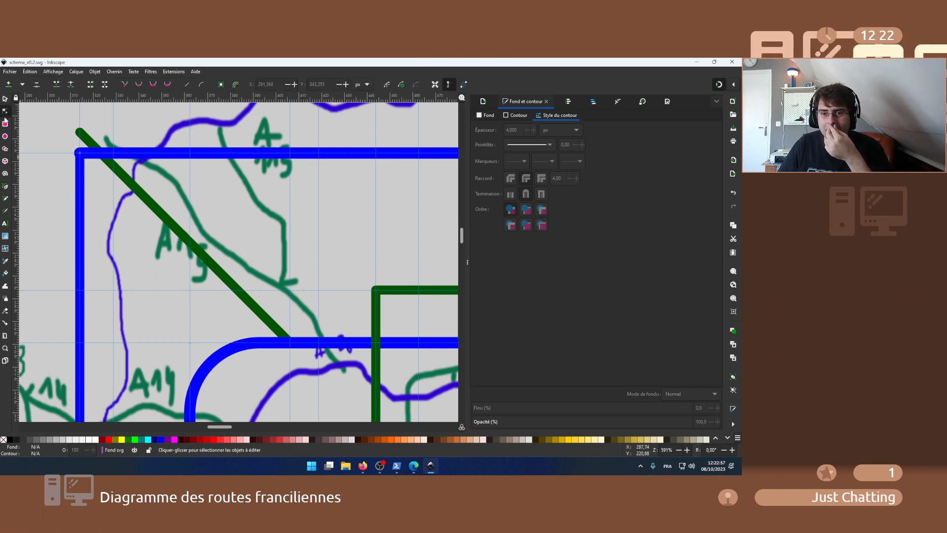
{"action": "left_click", "coordinate": [290, 344]}
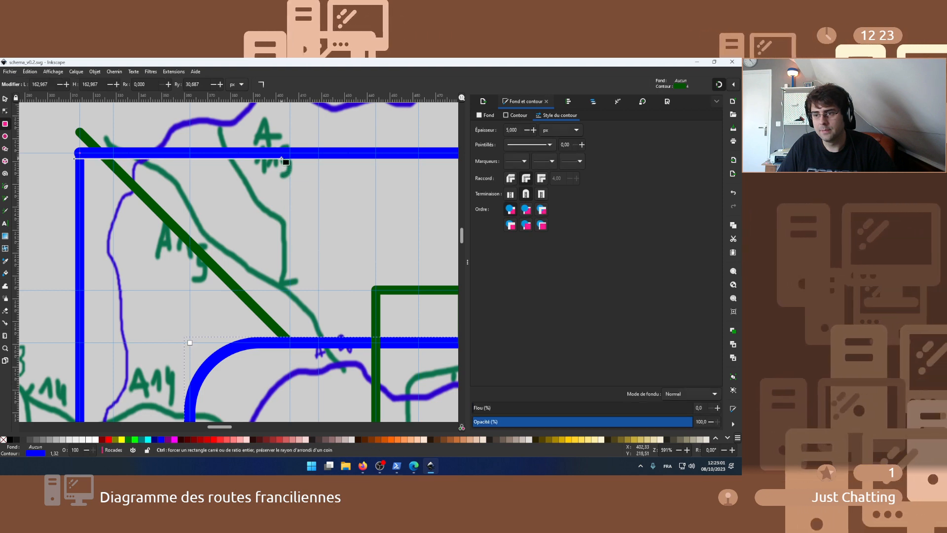
{"action": "left_click_drag", "start_coordinate": [294, 341], "coordinate": [113, 154]}
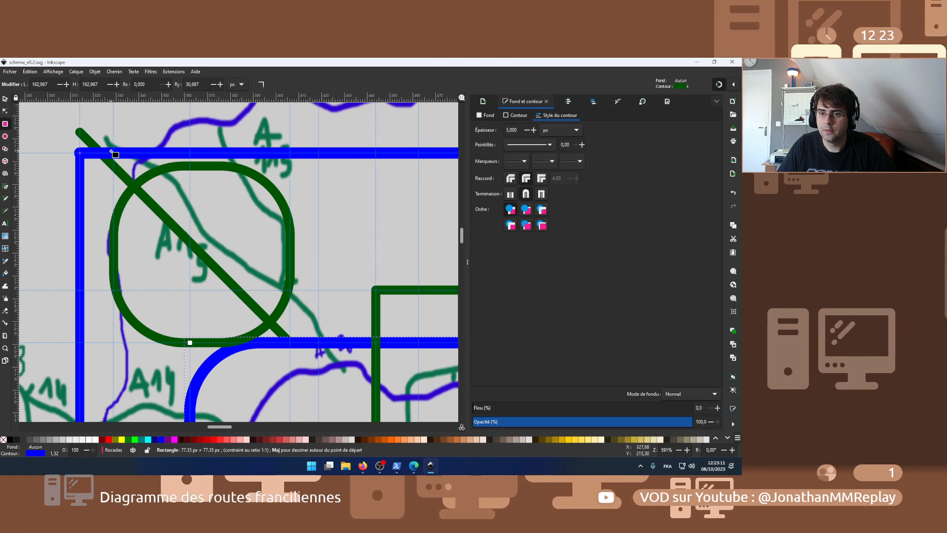
{"action": "left_click_drag", "start_coordinate": [114, 155], "coordinate": [105, 146]}
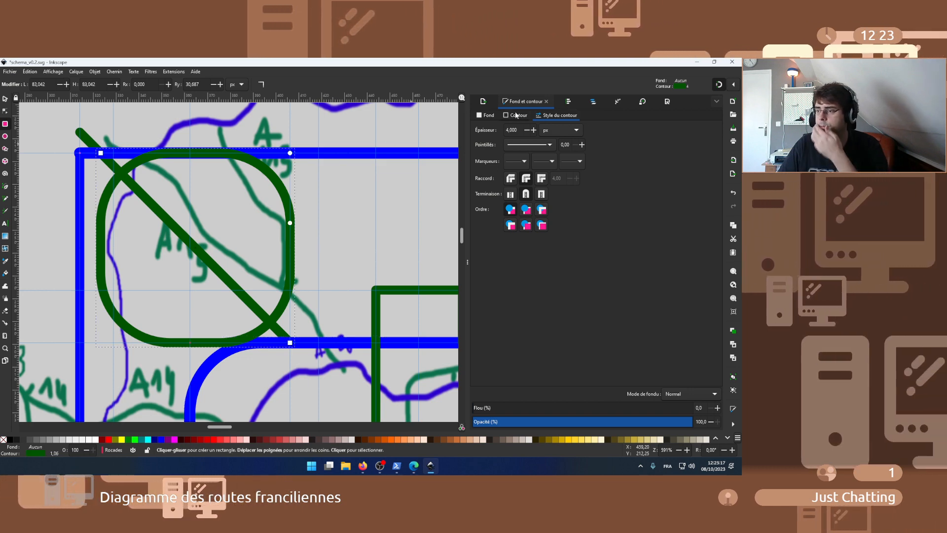
- Style the square with no outline, sharp corners and a flat black fill at 20 % alpha
{"action": "left_click", "coordinate": [513, 115]}
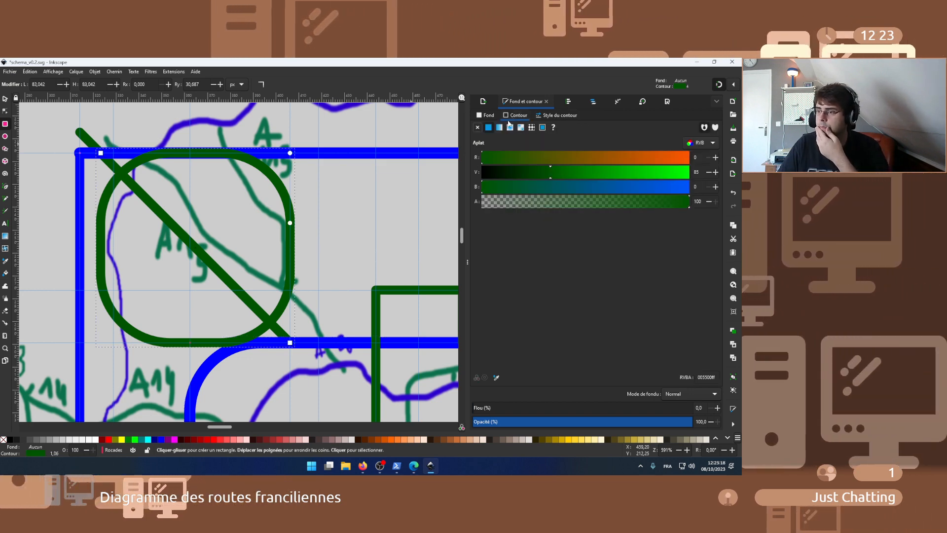
{"action": "left_click", "coordinate": [478, 127]}
{"action": "left_click", "coordinate": [485, 115]}
{"action": "left_click", "coordinate": [488, 127]}
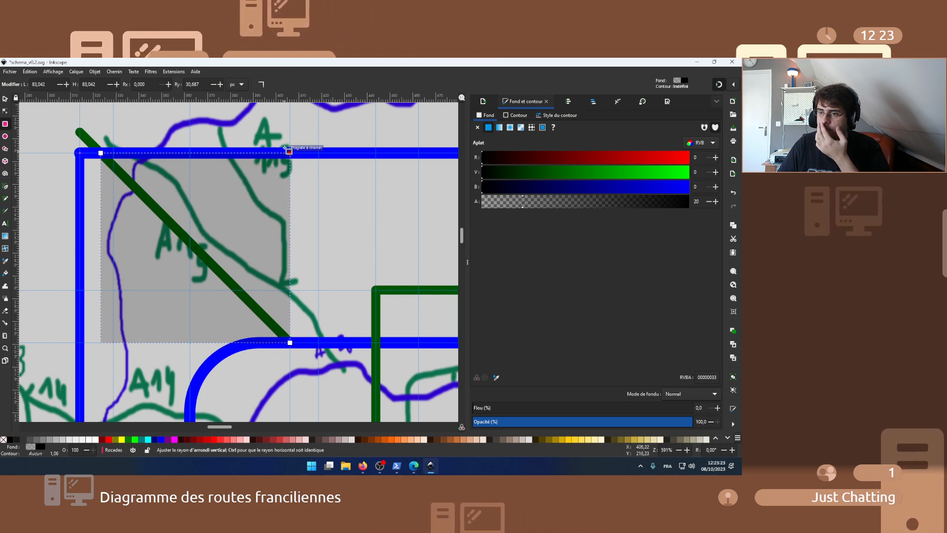
- Move the grey square to the Fond svg layer
{"action": "key", "text": "s"}
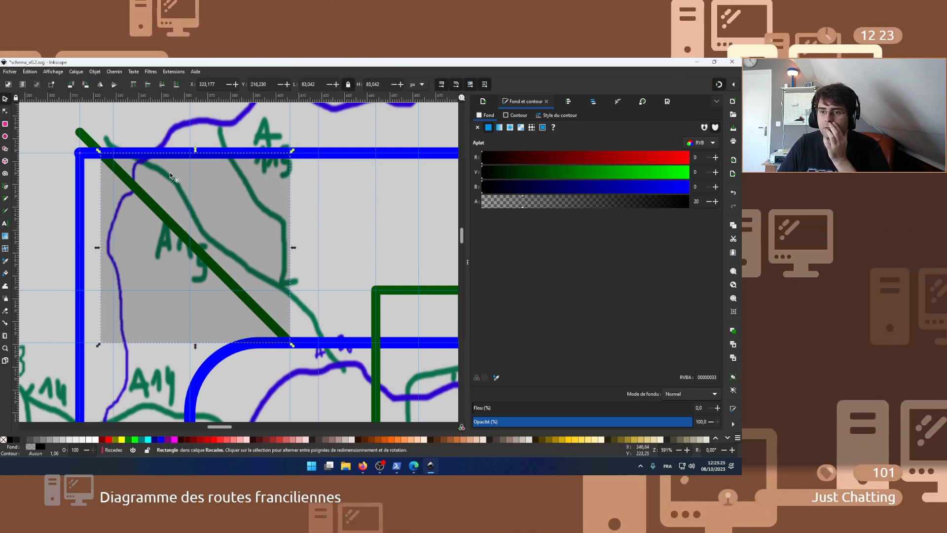
{"action": "right_click", "coordinate": [191, 178]}
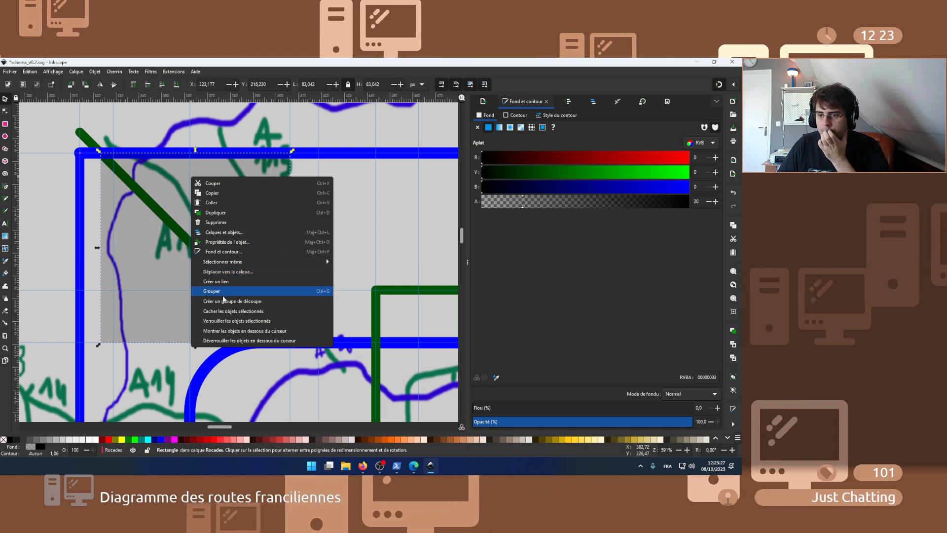
{"action": "left_click", "coordinate": [224, 271]}
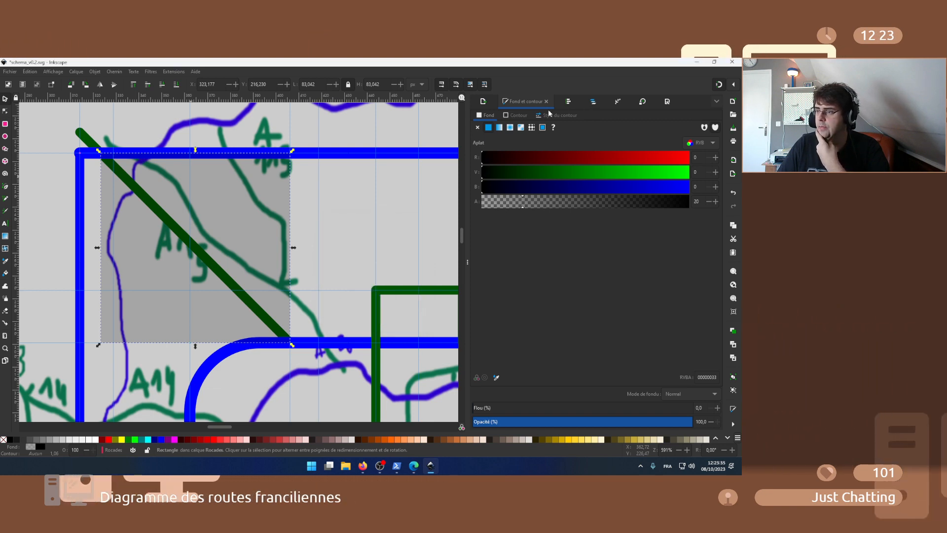
- Examine the objects listed in the Autoroutes, Rocades and Fond svg layers to identify which drawn road each one is
{"action": "left_click", "coordinate": [585, 102]}
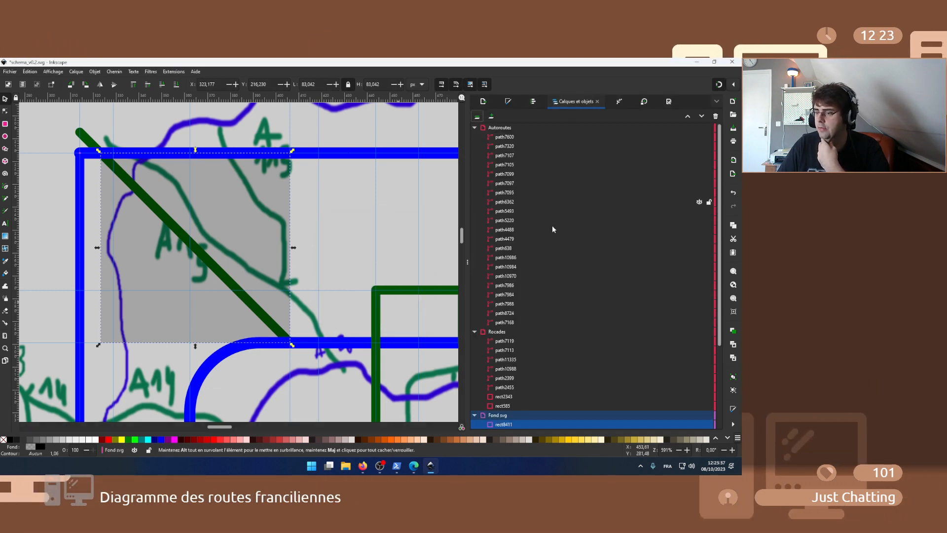
{"action": "left_click", "coordinate": [698, 350]}
{"action": "left_click", "coordinate": [699, 350]}
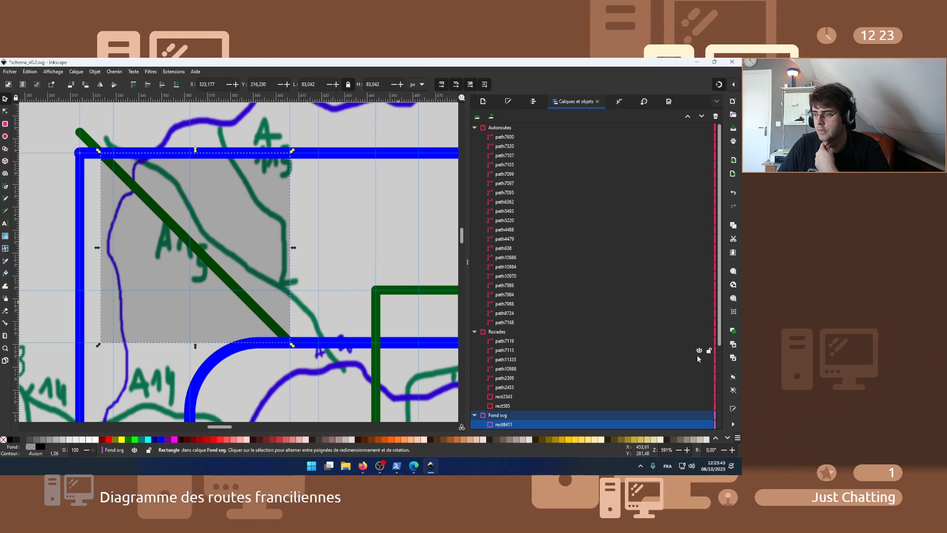
{"action": "left_click", "coordinate": [582, 343]}
{"action": "scroll", "coordinate": [291, 305], "scroll_direction": "down", "scroll_amount": 1}
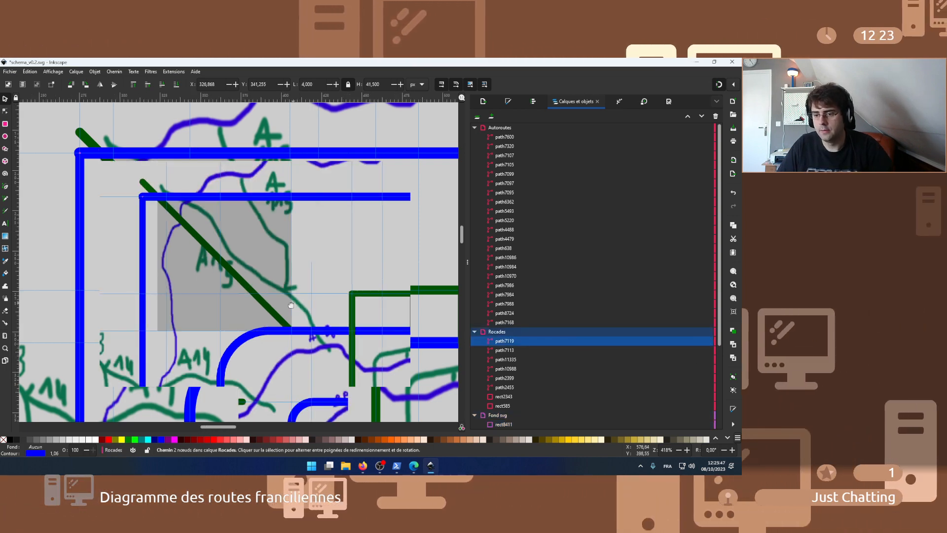
{"action": "scroll", "coordinate": [291, 305], "scroll_direction": "down", "scroll_amount": 2}
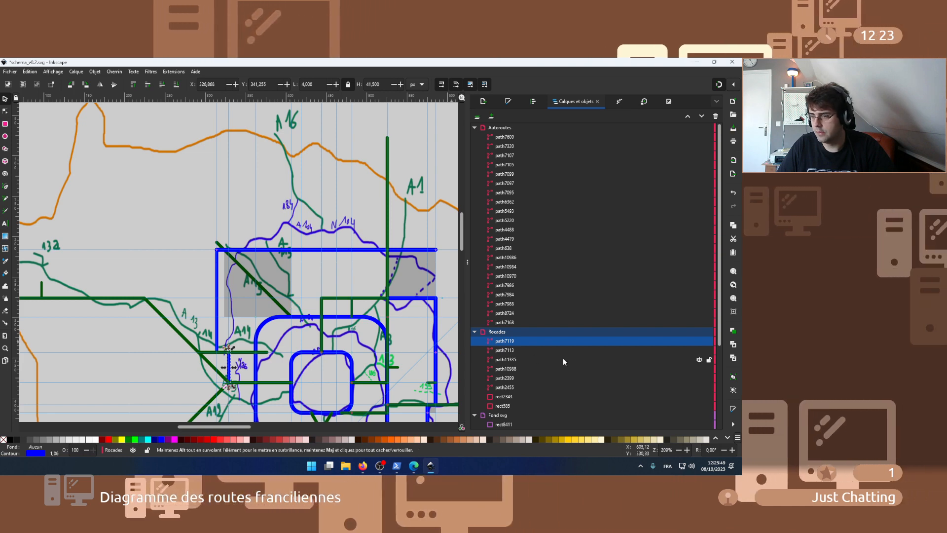
{"action": "left_click", "coordinate": [543, 369]}
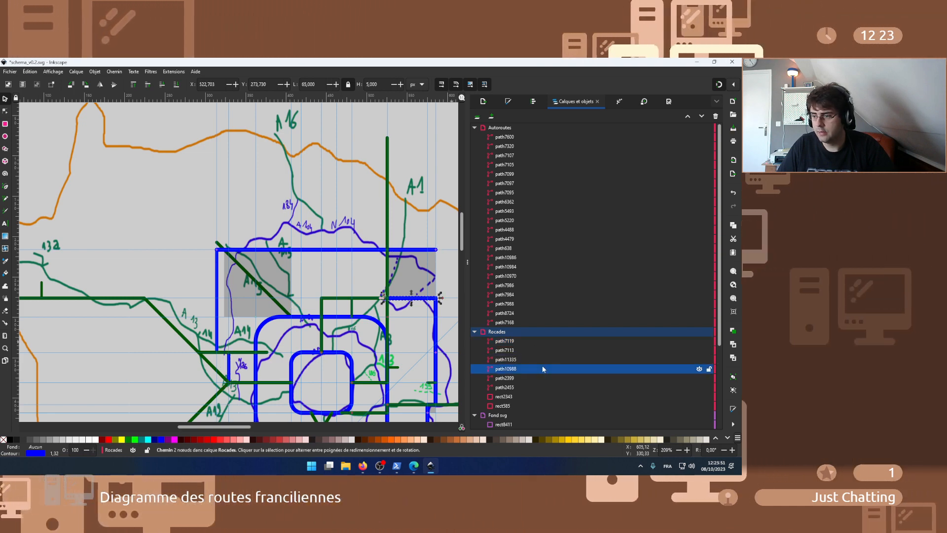
{"action": "left_click", "coordinate": [534, 378]}
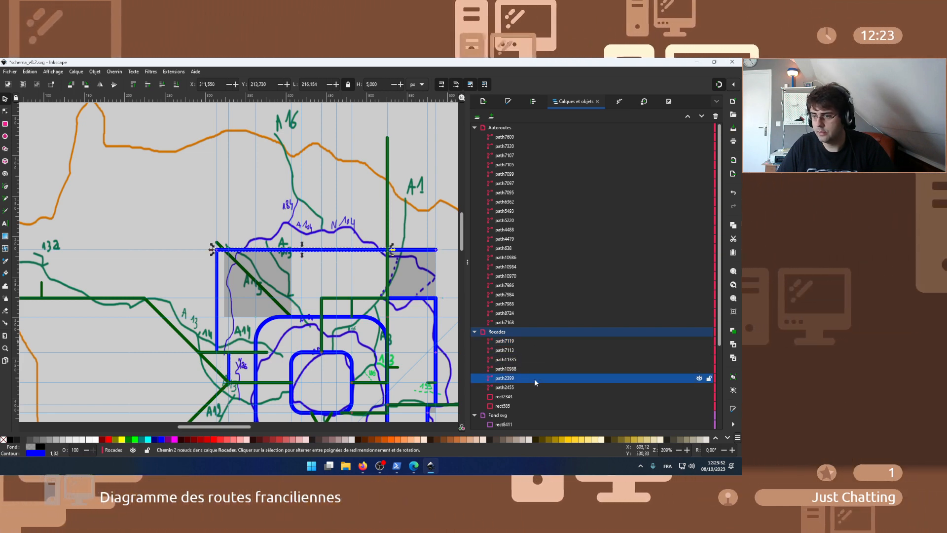
{"action": "left_click", "coordinate": [474, 333]}
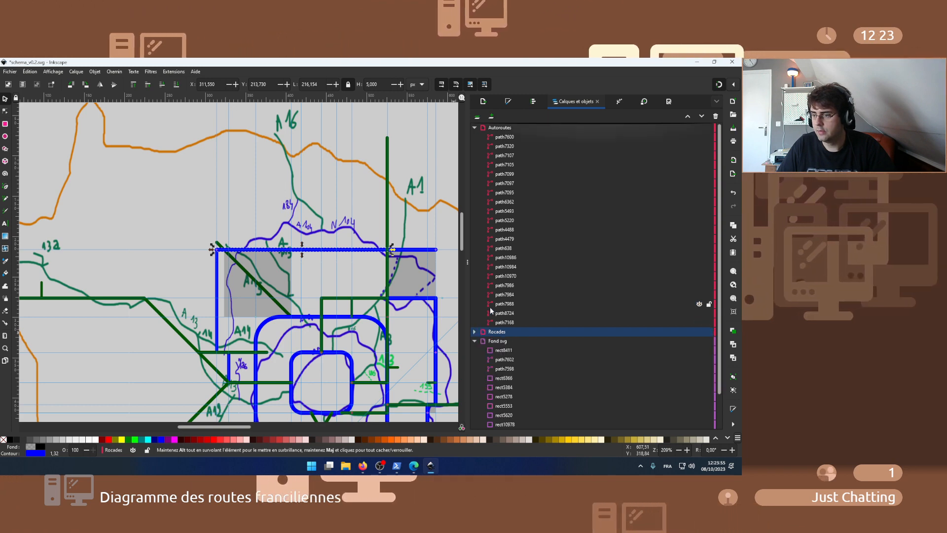
{"action": "left_click", "coordinate": [518, 128]}
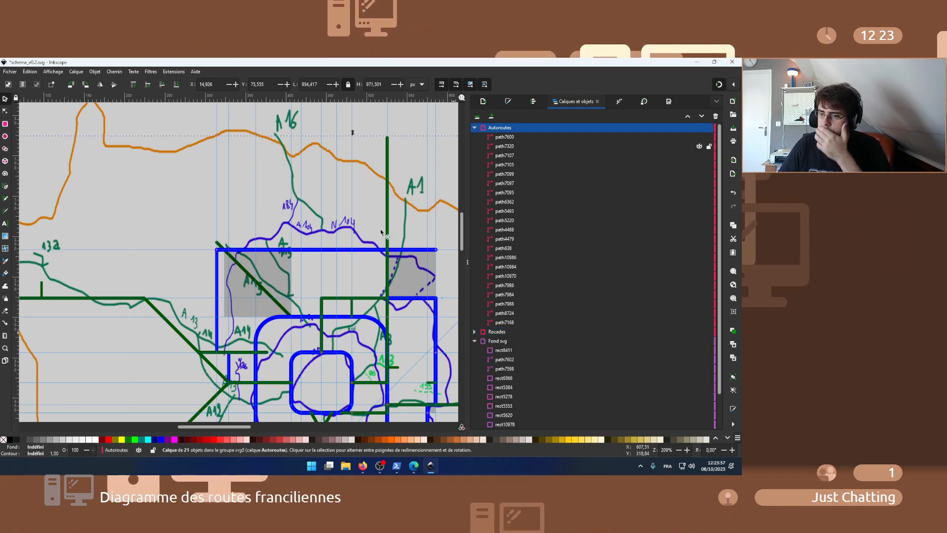
{"action": "left_click", "coordinate": [220, 249]}
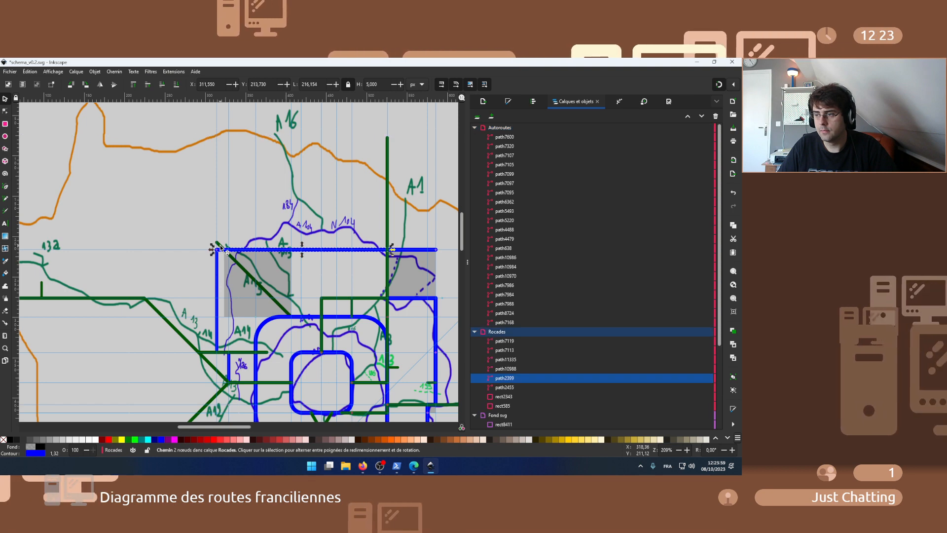
{"action": "scroll", "coordinate": [221, 246], "scroll_direction": "up", "scroll_amount": 2}
- Move the green A115 diagonal and the path listed just below it from the Fond svg layer into the Autoroutes layer
{"action": "left_click", "coordinate": [221, 246]}
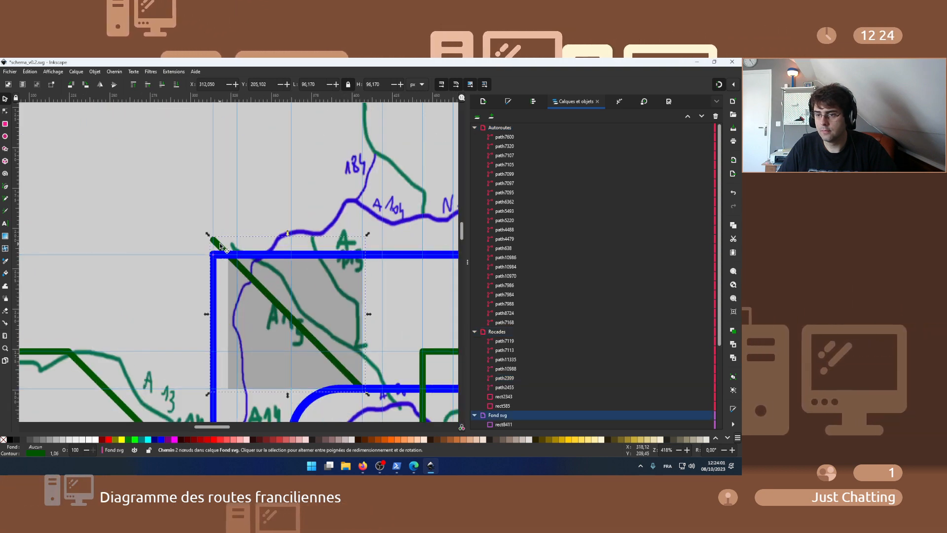
{"action": "scroll", "coordinate": [549, 410], "scroll_direction": "down", "scroll_amount": 4}
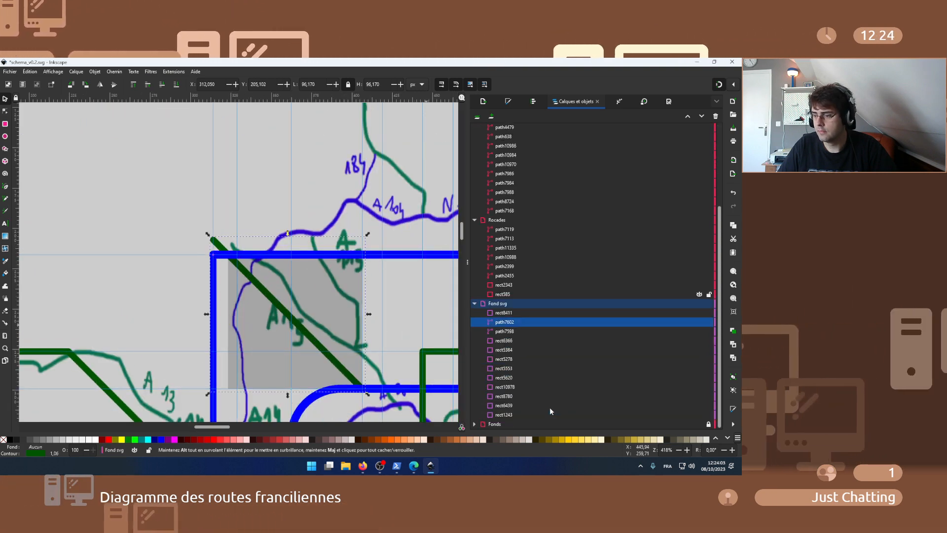
{"action": "left_click", "coordinate": [510, 332], "text": "shift"}
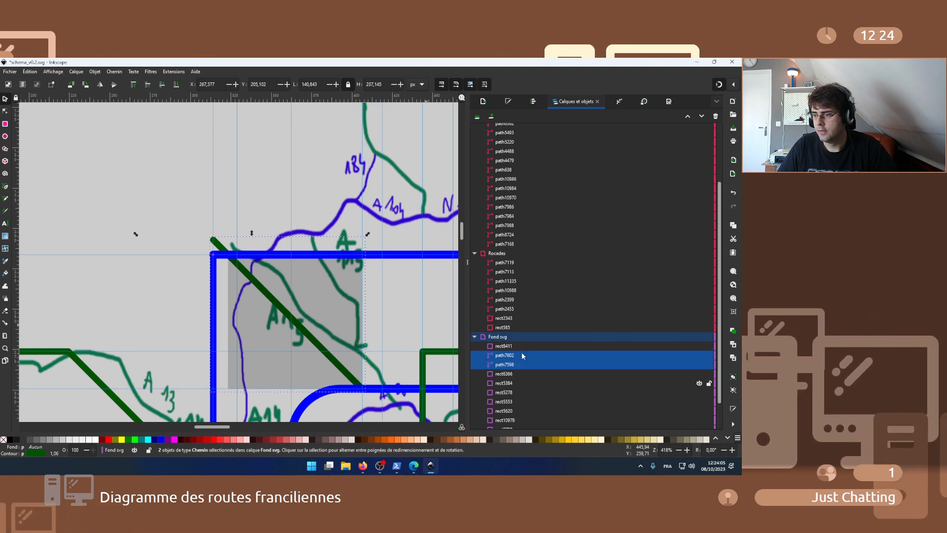
{"action": "scroll", "coordinate": [522, 351], "scroll_direction": "up", "scroll_amount": 2}
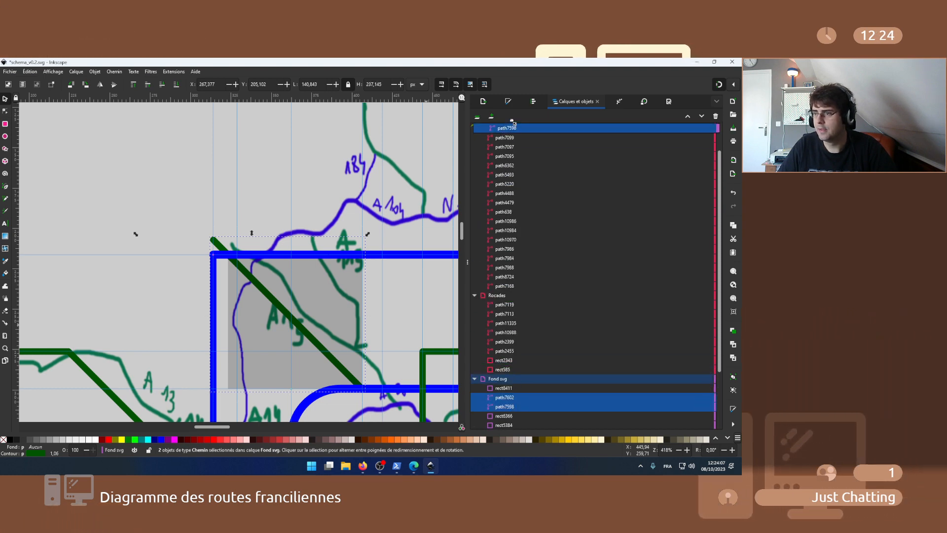
{"action": "mouse_move", "coordinate": [513, 122]}
{"action": "left_mouse_down"}
{"action": "mouse_move", "coordinate": [528, 140]}
{"action": "mouse_move", "coordinate": [523, 127]}
{"action": "left_mouse_up"}
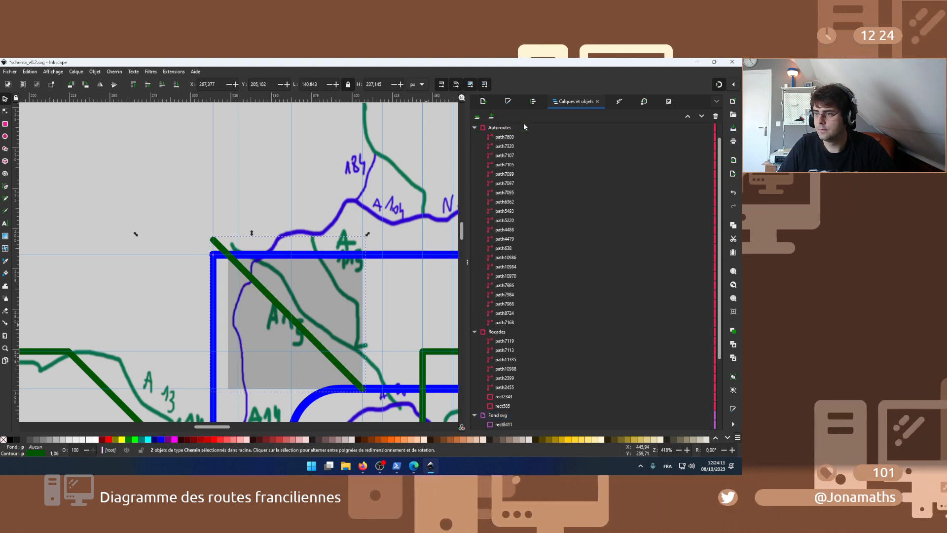
{"action": "scroll", "coordinate": [522, 258], "scroll_direction": "down", "scroll_amount": 4}
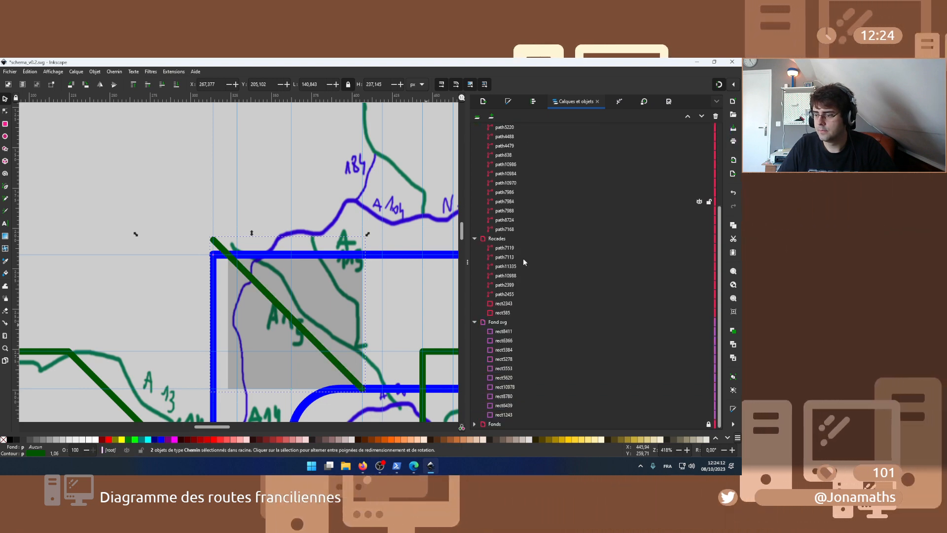
{"action": "left_click", "coordinate": [472, 321]}
{"action": "left_click", "coordinate": [475, 350]}
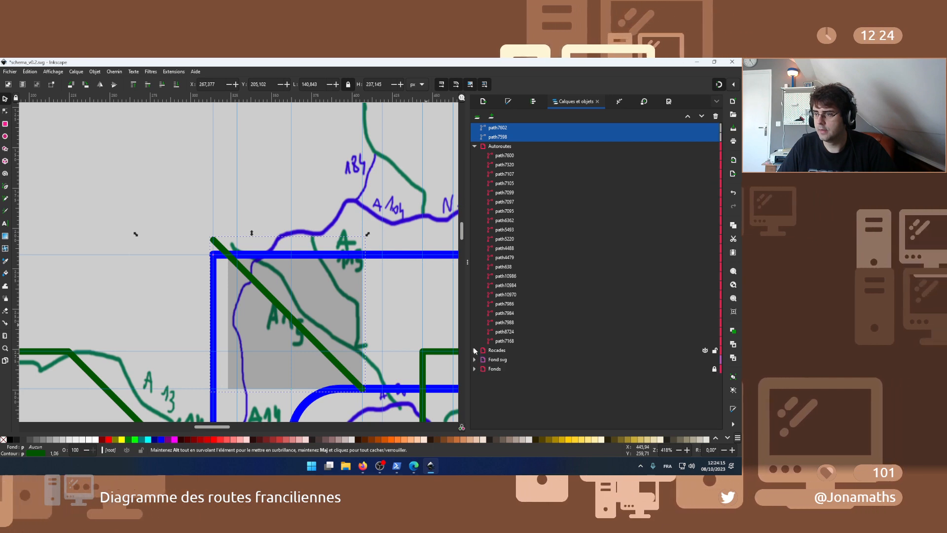
{"action": "left_click_drag", "start_coordinate": [504, 130], "coordinate": [503, 146]}
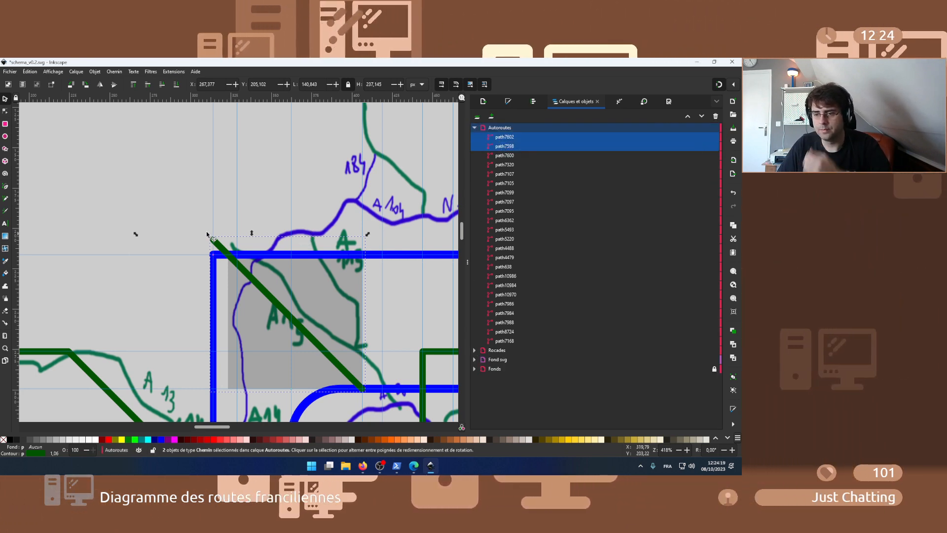
- Move the vertical guide on the outer ring's left blue line onto the upper-left corner of the grey square
{"action": "left_click", "coordinate": [179, 220]}
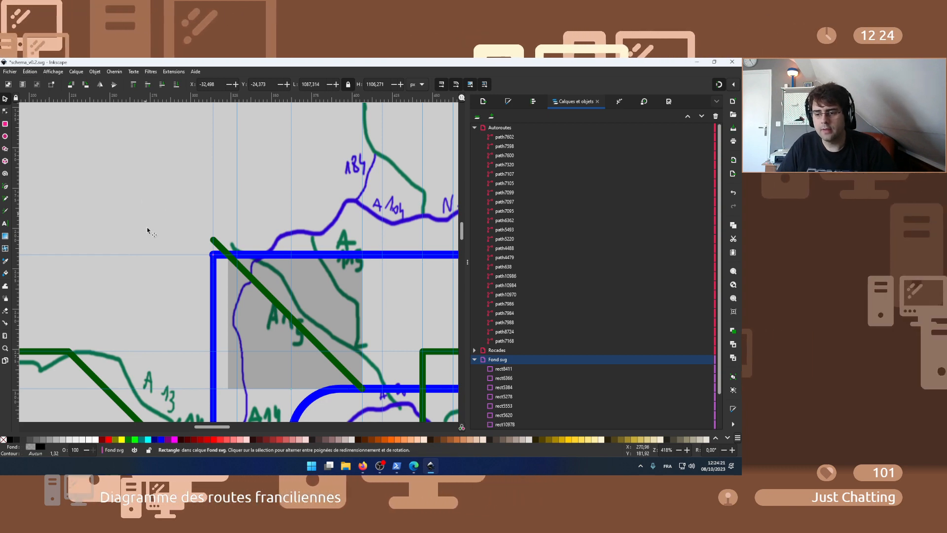
{"action": "scroll", "coordinate": [145, 212], "scroll_direction": "down", "scroll_amount": 5}
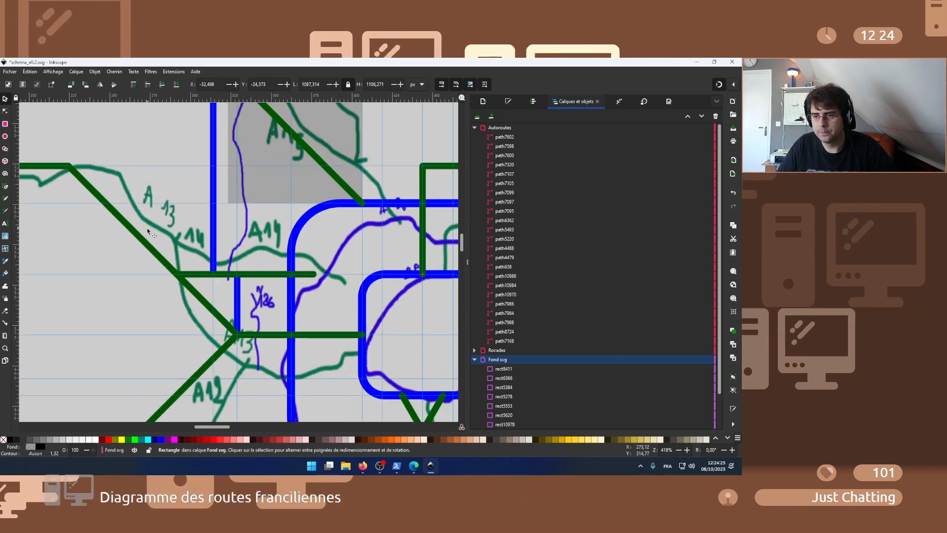
{"action": "scroll", "coordinate": [147, 231], "scroll_direction": "down", "scroll_amount": 1}
{"action": "scroll", "coordinate": [147, 231], "scroll_direction": "up", "scroll_amount": 4}
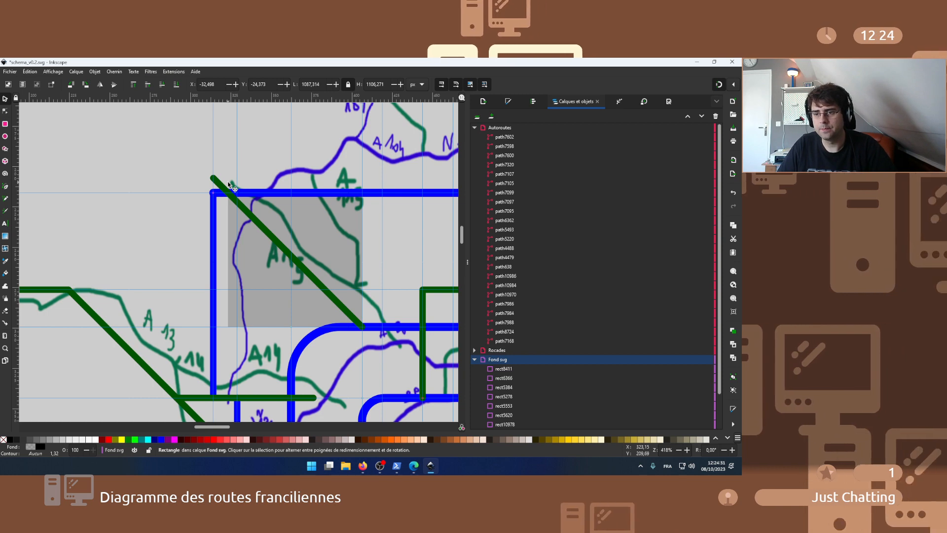
{"action": "scroll", "coordinate": [227, 184], "scroll_direction": "up", "scroll_amount": 3}
{"action": "left_click_drag", "start_coordinate": [187, 186], "coordinate": [227, 211]}
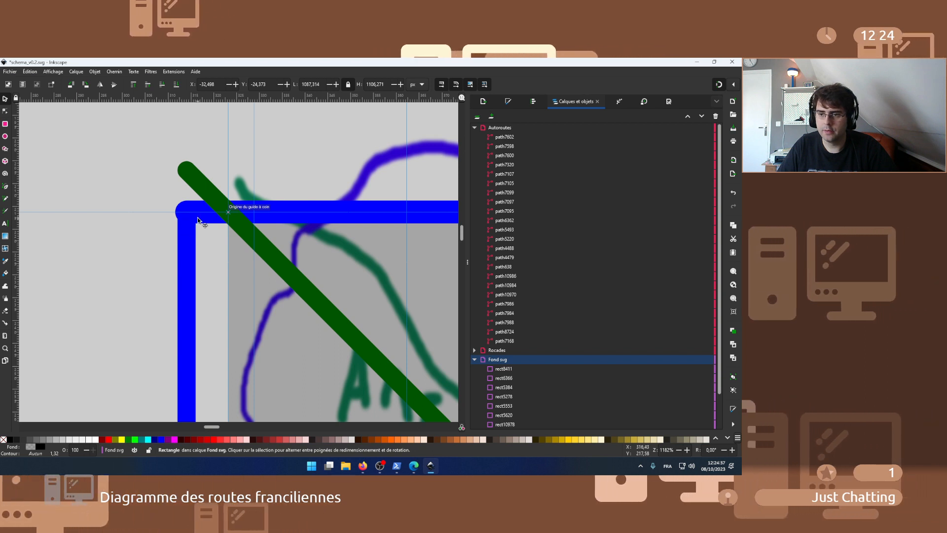
- Move the upper end of the outer ring's left blue line and the adjoining horizontal line's left end to the grey square's corner
{"action": "left_click", "coordinate": [186, 235]}
{"action": "left_click", "coordinate": [6, 111]}
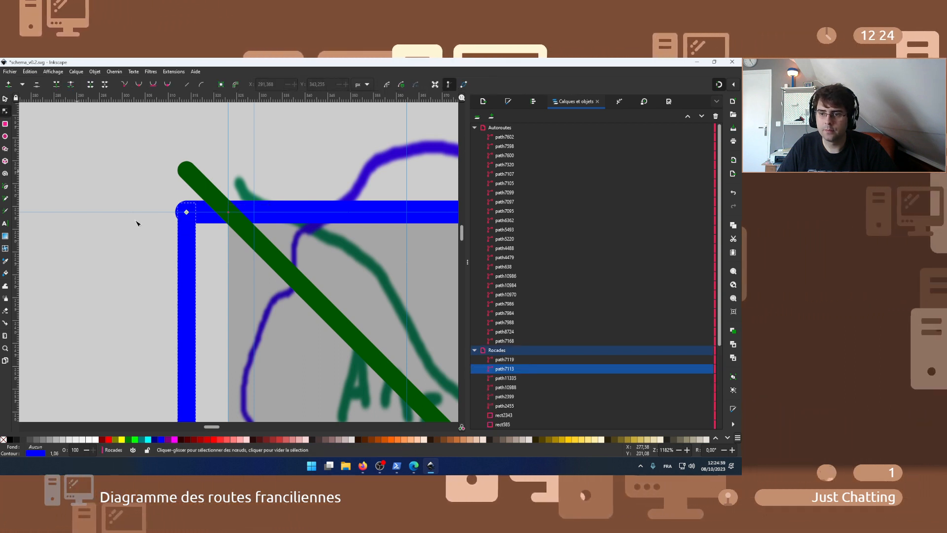
{"action": "left_click_drag", "start_coordinate": [184, 212], "coordinate": [217, 215]}
{"action": "left_click", "coordinate": [230, 219]}
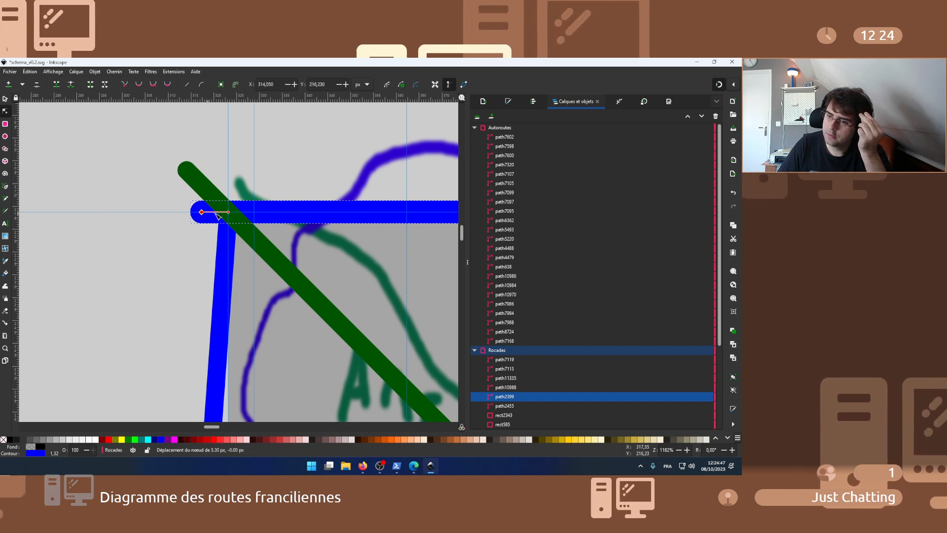
- Move the upper end of the green A115 diagonal onto the vertical guide at the outer ring's upper-left corner
{"action": "left_click", "coordinate": [189, 173]}
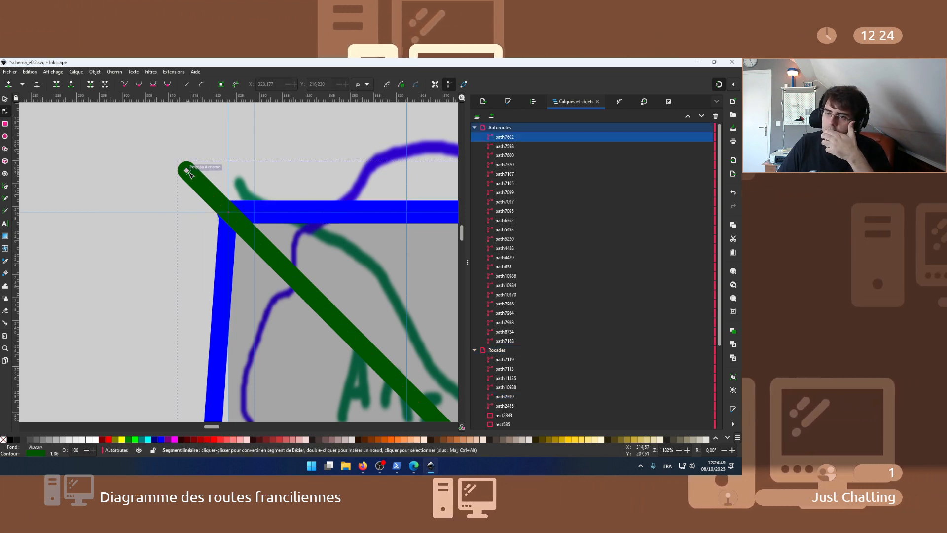
{"action": "left_click_drag", "start_coordinate": [186, 170], "coordinate": [230, 209]}
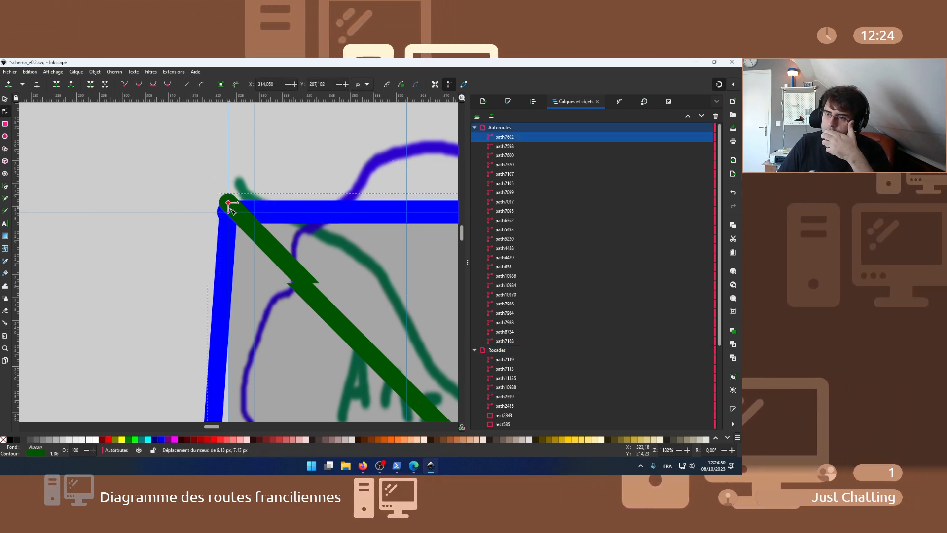
{"action": "left_click", "coordinate": [179, 205]}
- Move the lower end of the outer ring's left blue line to the guide intersection on the green A14 line
{"action": "scroll", "coordinate": [173, 245], "scroll_direction": "down", "scroll_amount": 5}
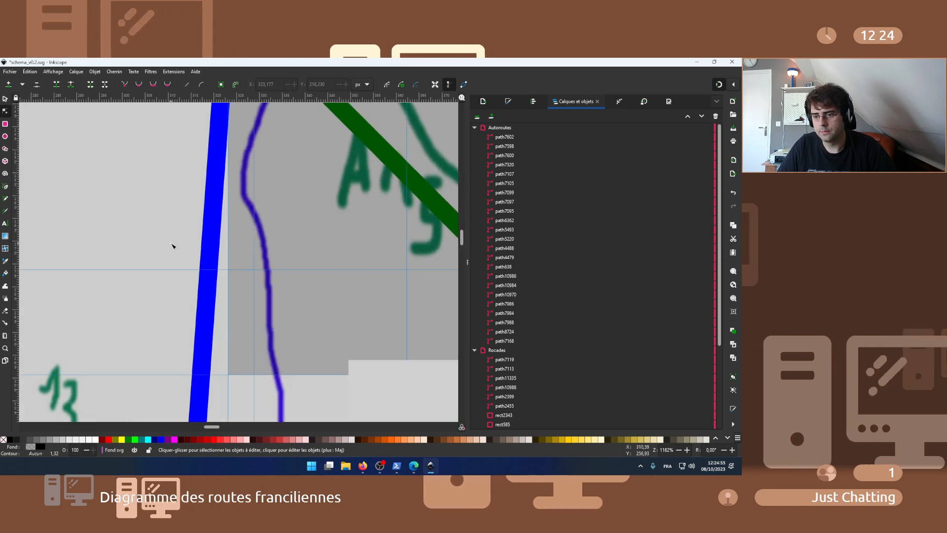
{"action": "scroll", "coordinate": [173, 245], "scroll_direction": "down", "scroll_amount": 1}
{"action": "scroll", "coordinate": [172, 245], "scroll_direction": "down", "scroll_amount": 3}
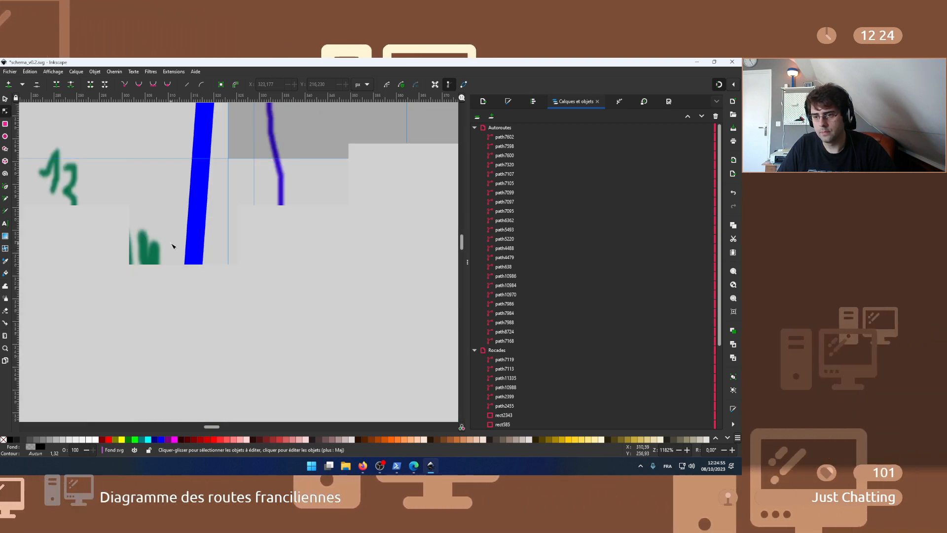
{"action": "scroll", "coordinate": [173, 245], "scroll_direction": "down", "scroll_amount": 2}
{"action": "scroll", "coordinate": [187, 180], "scroll_direction": "up", "scroll_amount": 1}
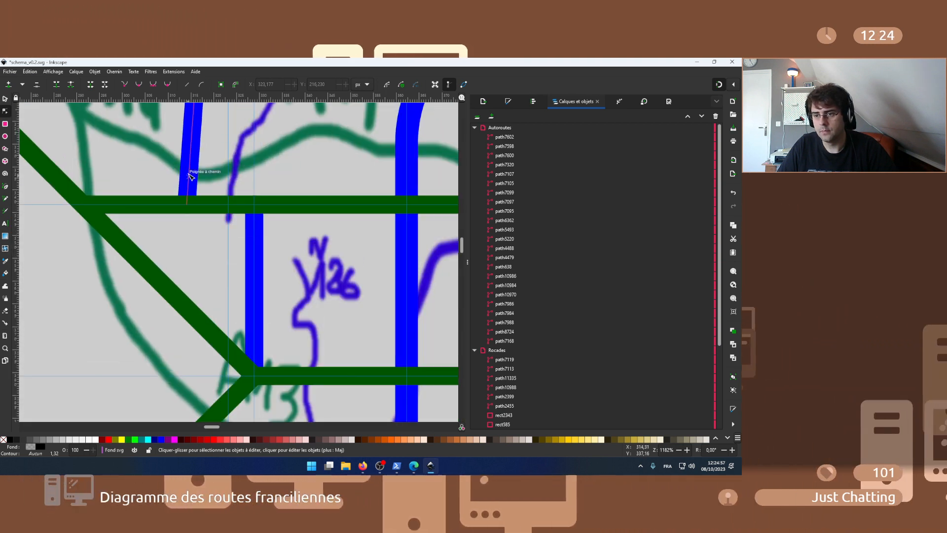
{"action": "left_click", "coordinate": [192, 174]}
{"action": "left_click_drag", "start_coordinate": [186, 202], "coordinate": [229, 206]}
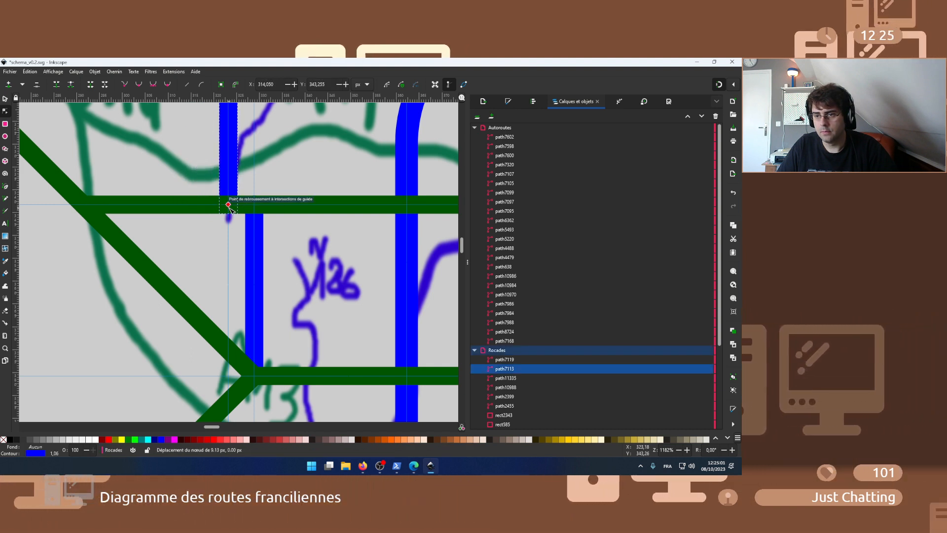
- Draw a short path over the A115 diagonal in the Autoroutes layer and convert it into a diagonal guide
{"action": "scroll", "coordinate": [205, 246], "scroll_direction": "down", "scroll_amount": 2}
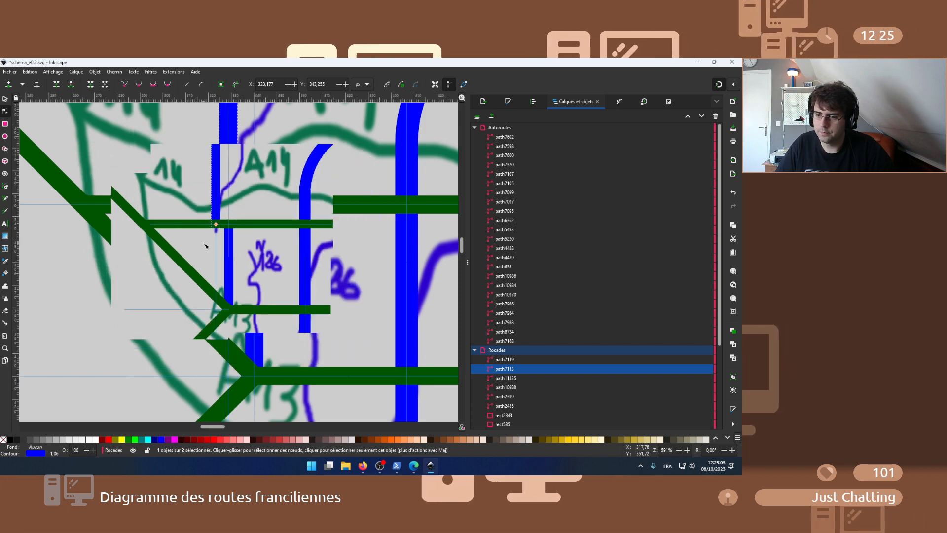
{"action": "scroll", "coordinate": [205, 246], "scroll_direction": "down", "scroll_amount": 1}
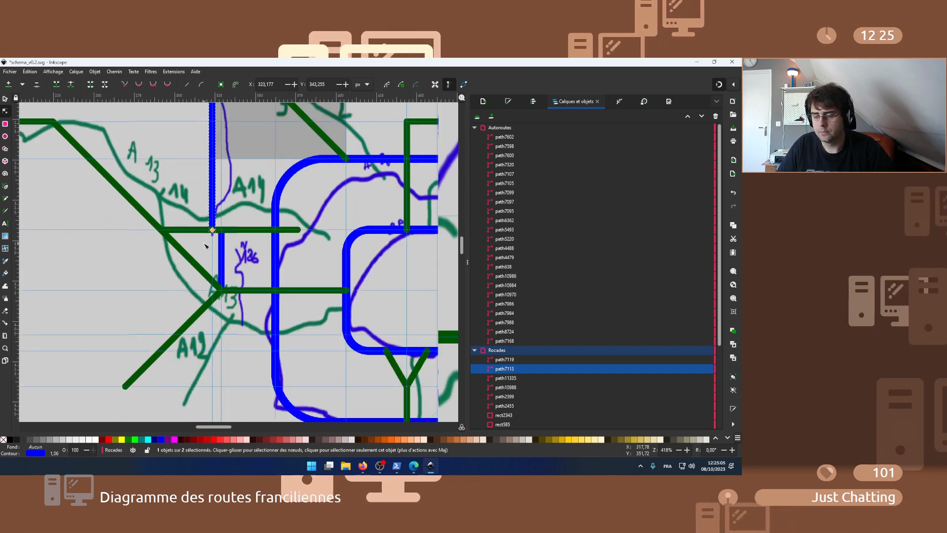
{"action": "scroll", "coordinate": [205, 246], "scroll_direction": "up", "scroll_amount": 5}
{"action": "scroll", "coordinate": [205, 246], "scroll_direction": "up", "scroll_amount": 1}
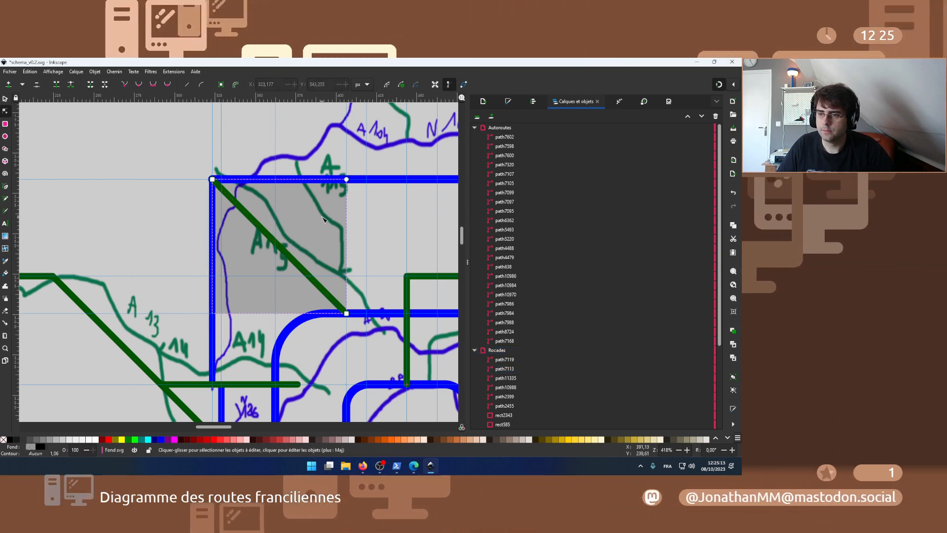
{"action": "left_click", "coordinate": [323, 219]}
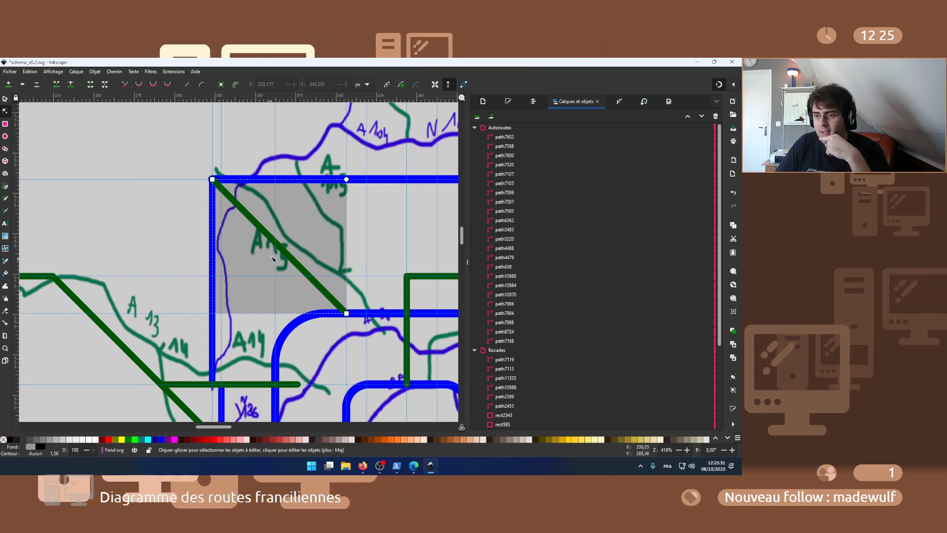
{"action": "left_click", "coordinate": [540, 127]}
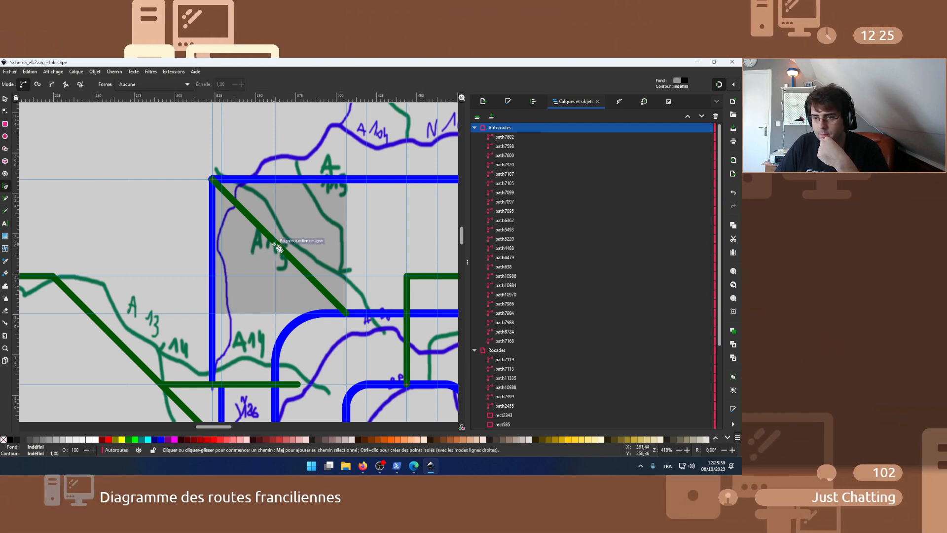
{"action": "double_click", "coordinate": [246, 213]}
{"action": "left_click", "coordinate": [99, 72]}
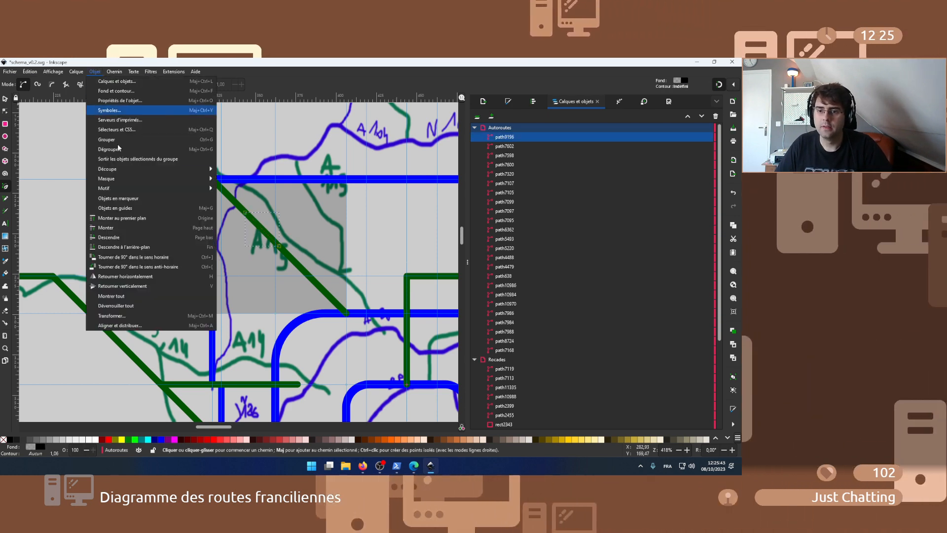
{"action": "left_click", "coordinate": [123, 207]}
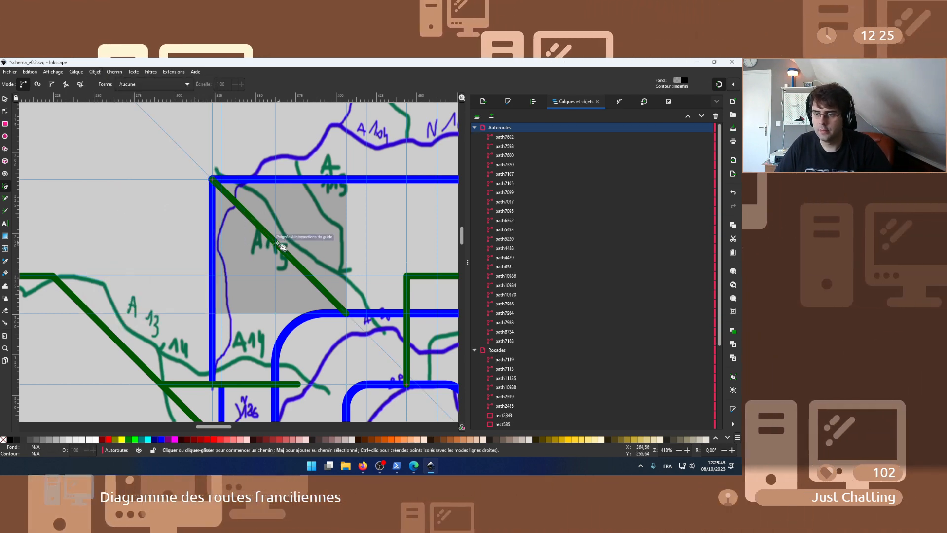
- Draw a vertical line from the A115's midpoint up to the outer ring and give it the motorways' green 005500ff stroke
{"action": "left_click", "coordinate": [277, 242]}
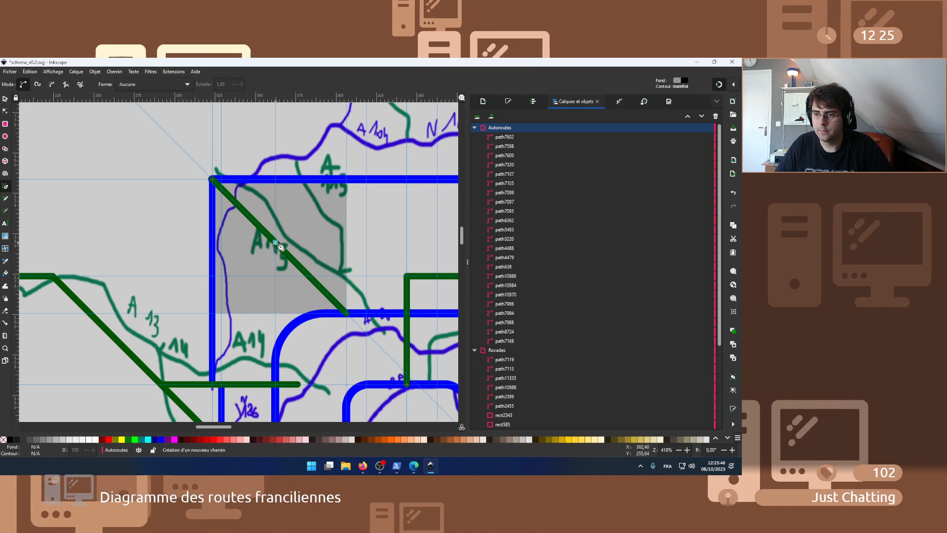
{"action": "double_click", "coordinate": [277, 181]}
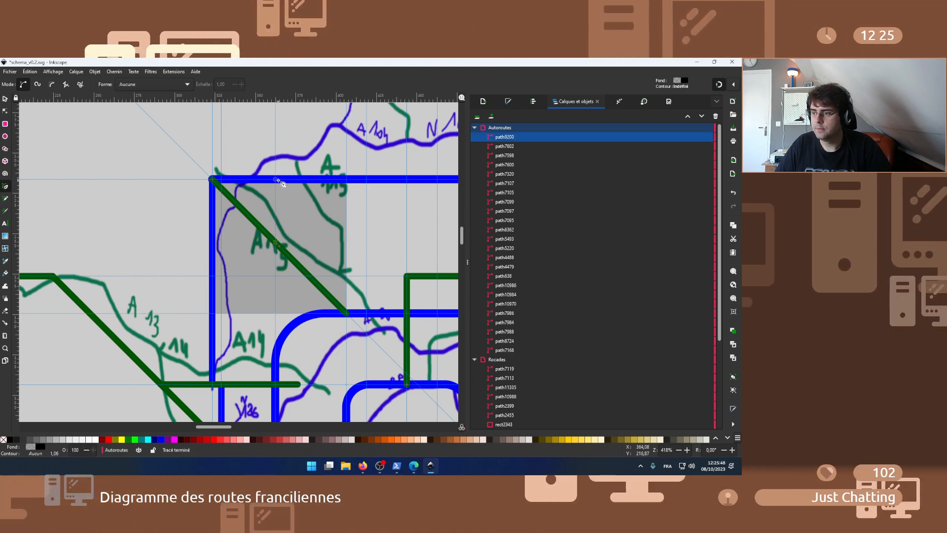
{"action": "left_click", "coordinate": [508, 102]}
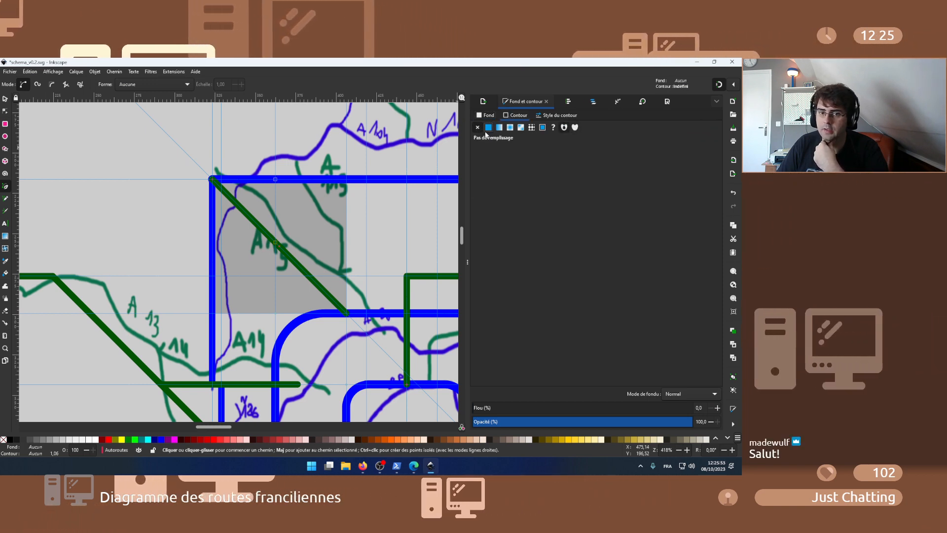
{"action": "left_click", "coordinate": [486, 129]}
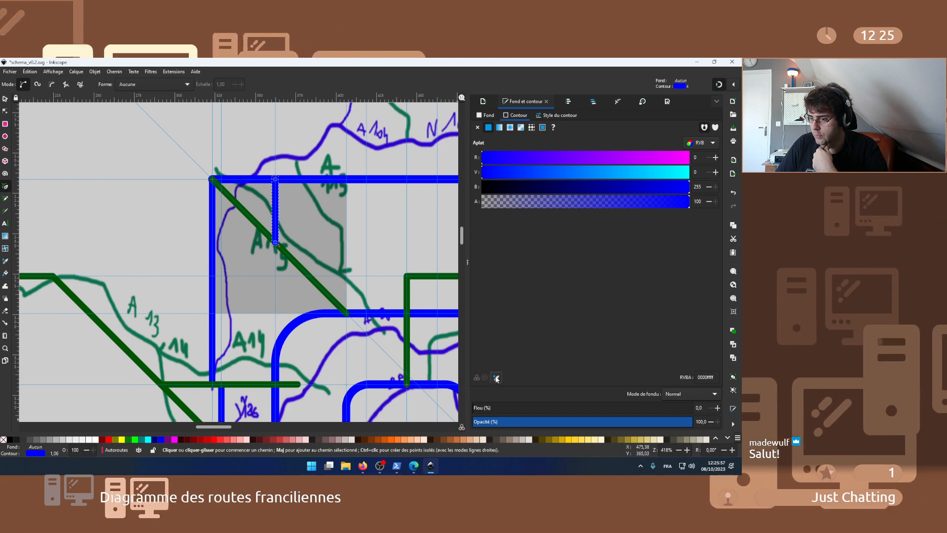
{"action": "key", "text": "d"}
{"action": "left_click", "coordinate": [273, 388], "text": "shift"}
{"action": "key", "text": "b"}
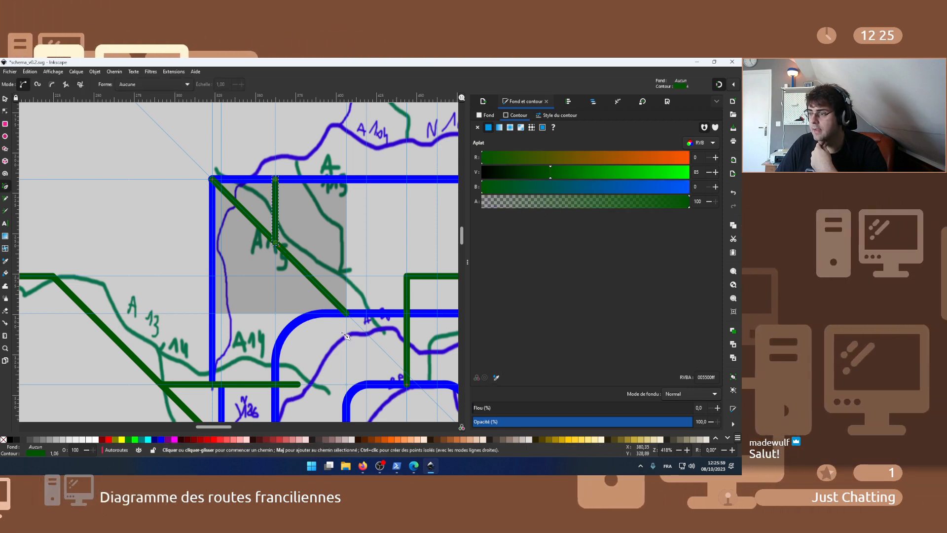
{"action": "left_click", "coordinate": [539, 116]}
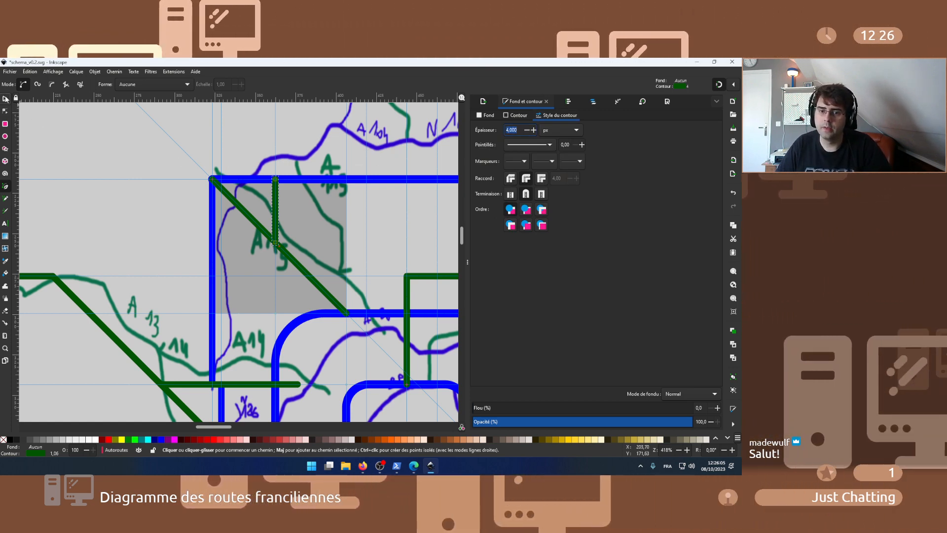
{"action": "left_click", "coordinate": [5, 98]}
{"action": "left_click", "coordinate": [360, 224]}
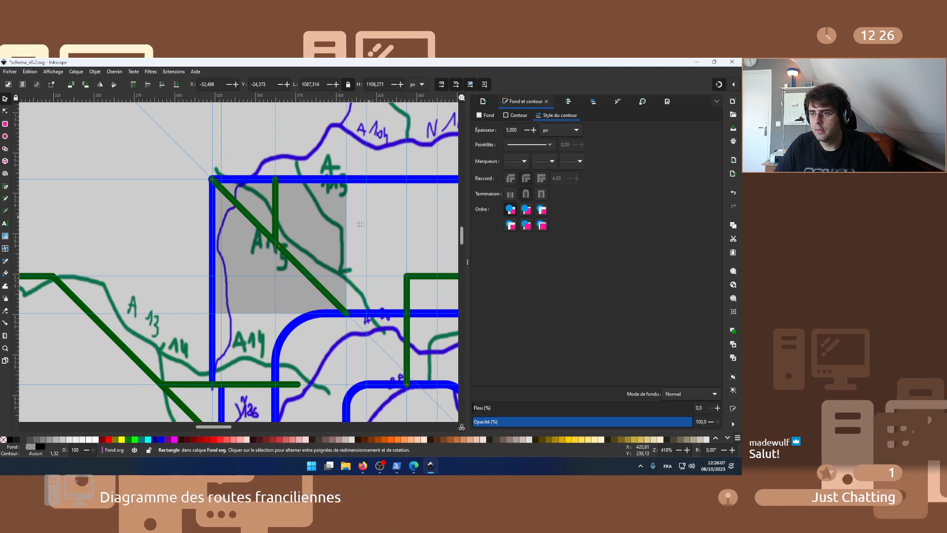
- Draw a green vertical line in the Autoroutes layer from the outer ring's upper edge, at the A104/N104 junction, north past the orange road
{"action": "scroll", "coordinate": [320, 256], "scroll_direction": "up", "scroll_amount": 3}
{"action": "scroll", "coordinate": [295, 276], "scroll_direction": "right", "scroll_amount": 3}
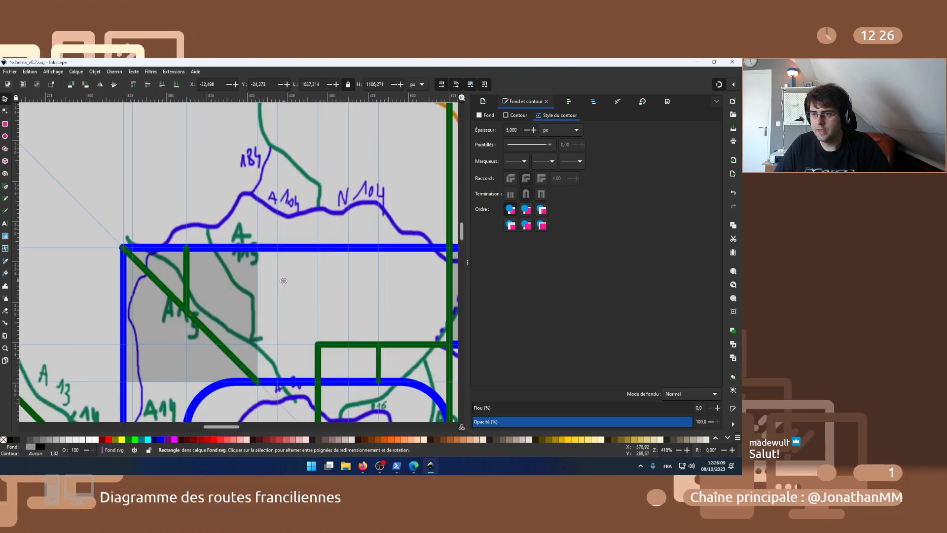
{"action": "scroll", "coordinate": [283, 281], "scroll_direction": "up", "scroll_amount": 1}
{"action": "scroll", "coordinate": [271, 297], "scroll_direction": "right", "scroll_amount": 1}
{"action": "scroll", "coordinate": [265, 302], "scroll_direction": "up", "scroll_amount": 1}
{"action": "scroll", "coordinate": [265, 304], "scroll_direction": "right", "scroll_amount": 1}
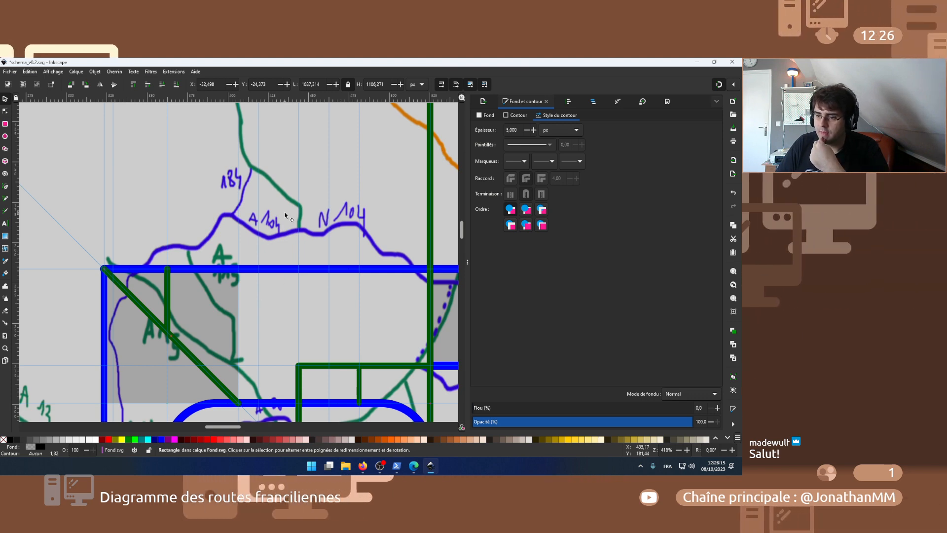
{"action": "scroll", "coordinate": [285, 276], "scroll_direction": "up", "scroll_amount": 4}
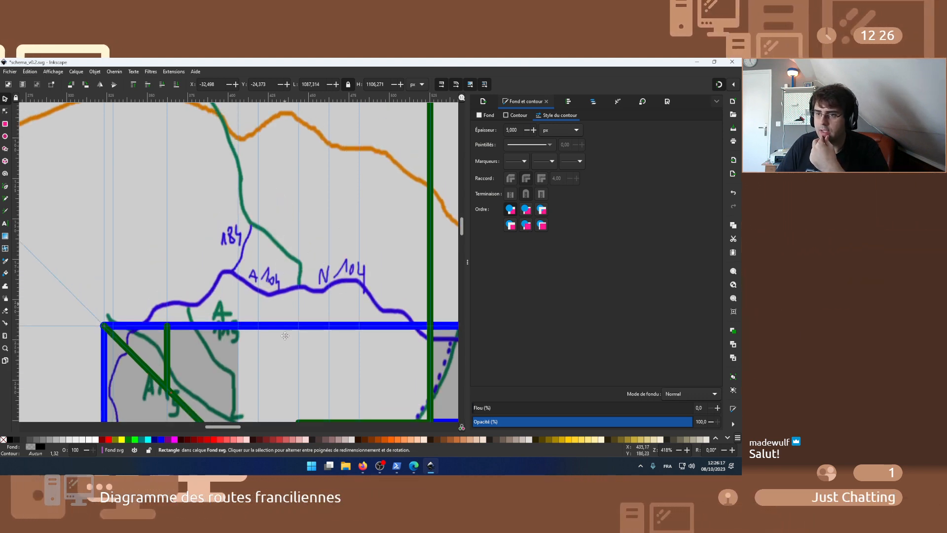
{"action": "scroll", "coordinate": [285, 338], "scroll_direction": "up", "scroll_amount": 2}
{"action": "scroll", "coordinate": [284, 316], "scroll_direction": "down", "scroll_amount": 2}
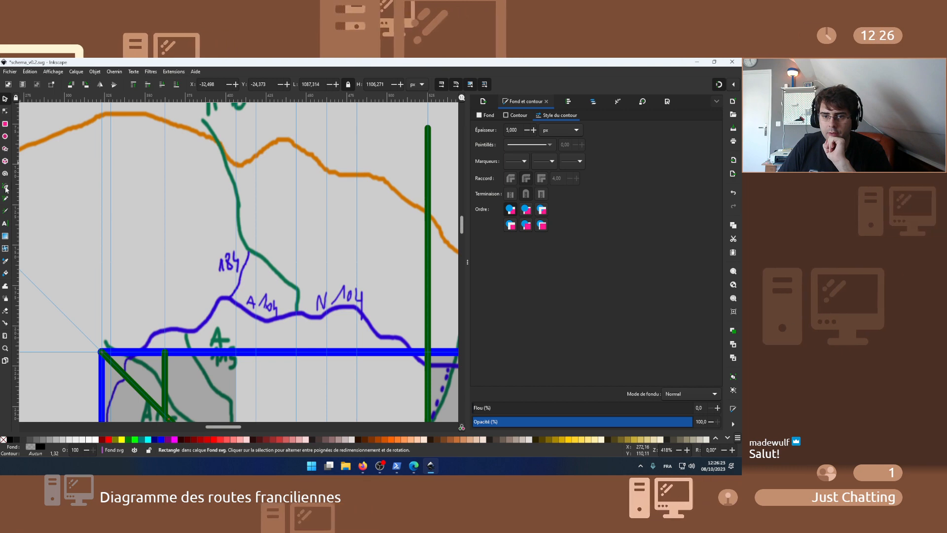
{"action": "key", "text": "b"}
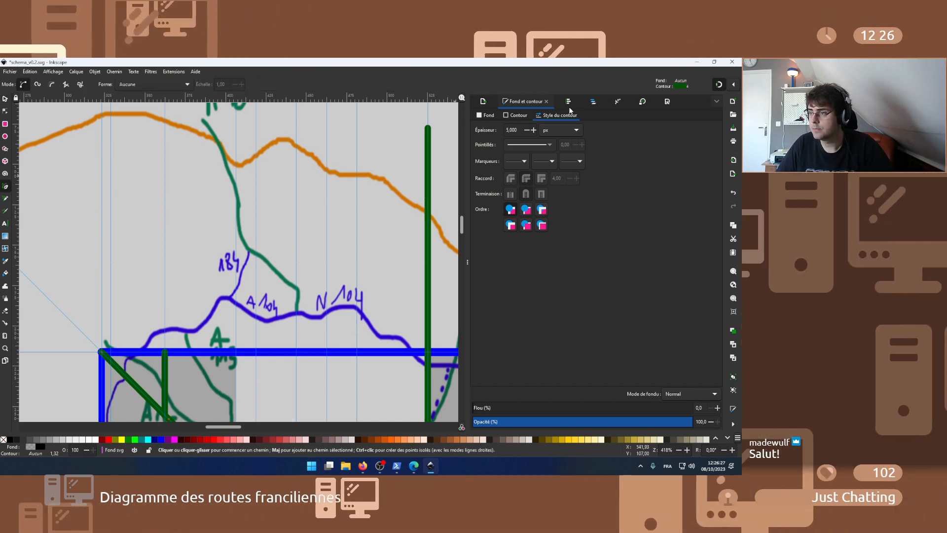
{"action": "key", "text": "ctrl+shift+l"}
{"action": "left_click", "coordinate": [516, 126]}
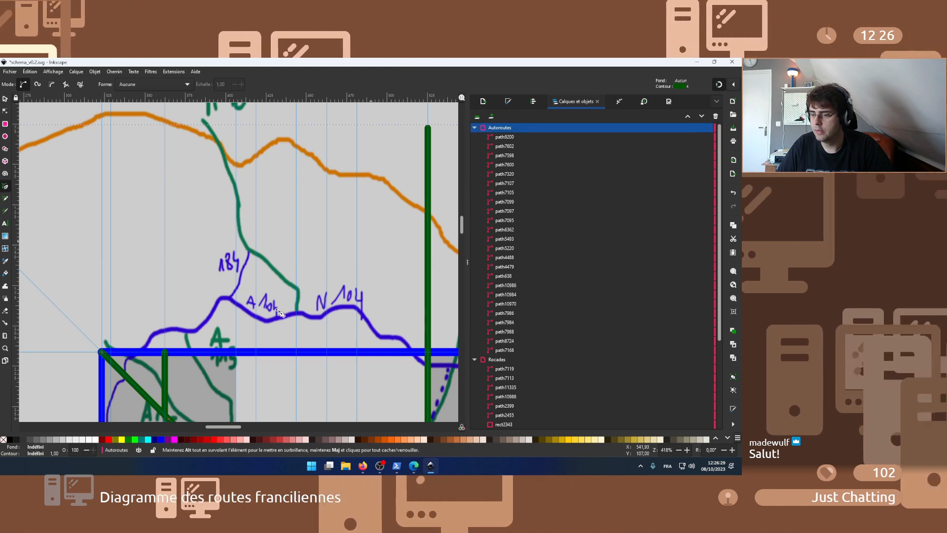
{"action": "scroll", "coordinate": [260, 360], "scroll_direction": "down", "scroll_amount": 3}
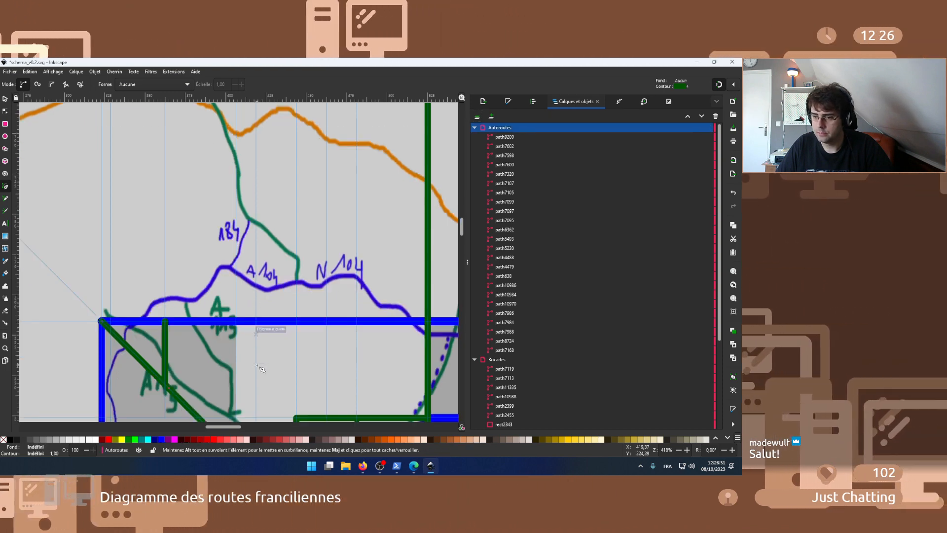
{"action": "scroll", "coordinate": [261, 367], "scroll_direction": "up", "scroll_amount": 3}
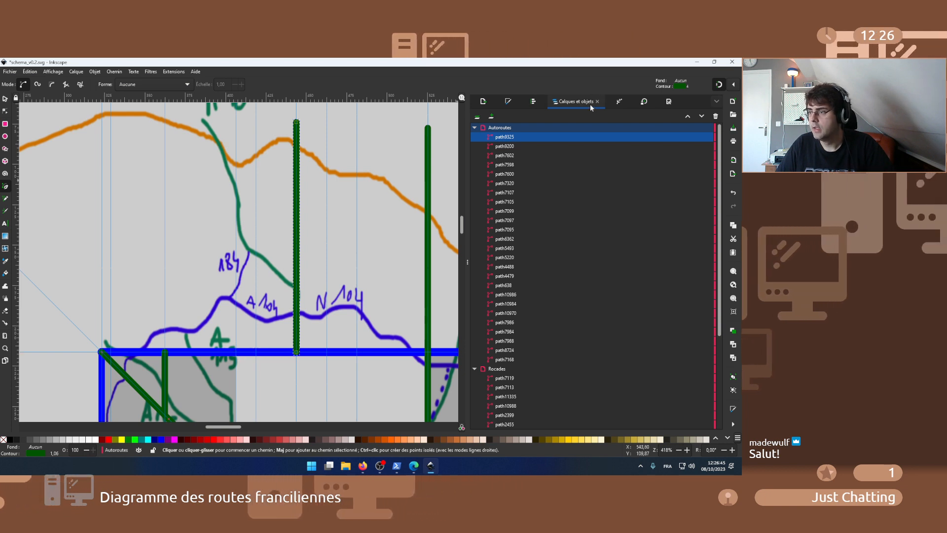
- Draw a diagonal in the Rocades layer from the outer ring at the grey square's upper-right corner to the new green vertical line
{"action": "left_click", "coordinate": [476, 128]}
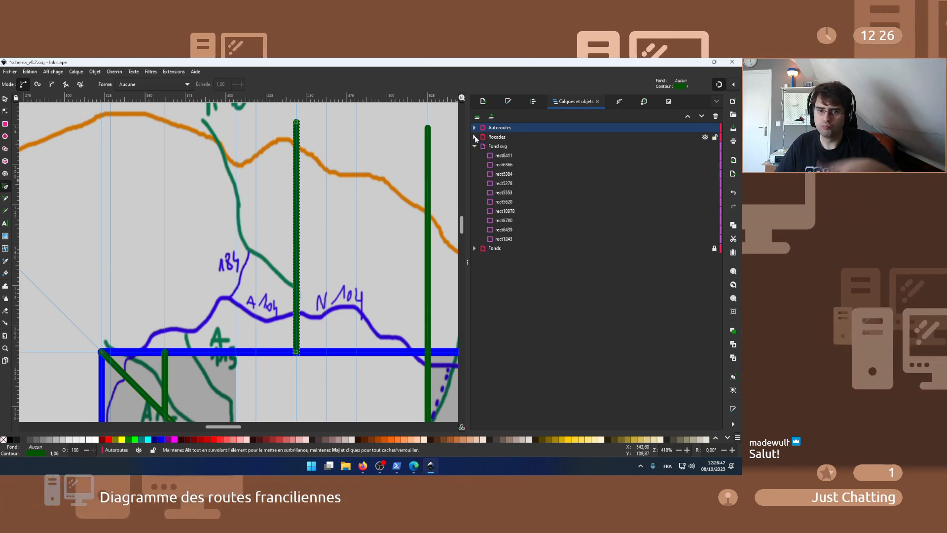
{"action": "left_click", "coordinate": [496, 136]}
{"action": "left_click", "coordinate": [475, 137]}
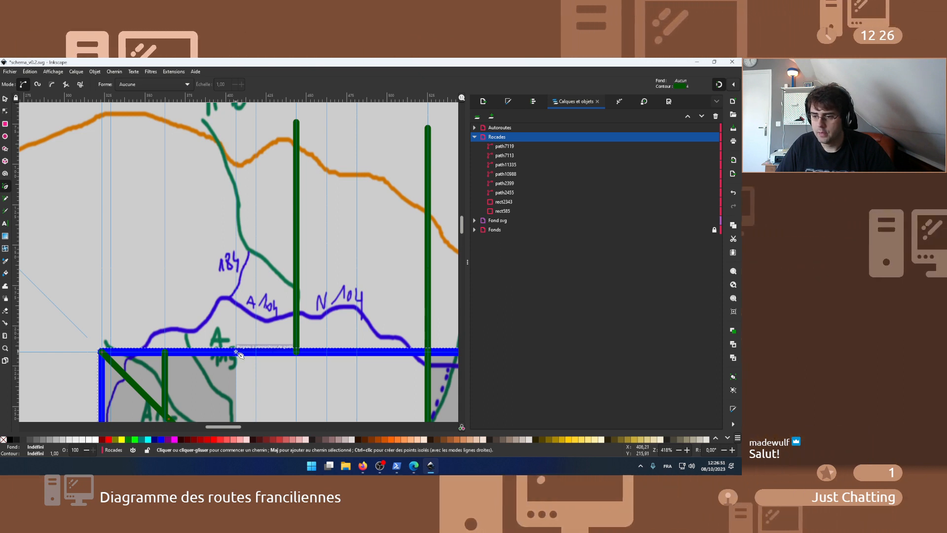
{"action": "left_click", "coordinate": [236, 351]}
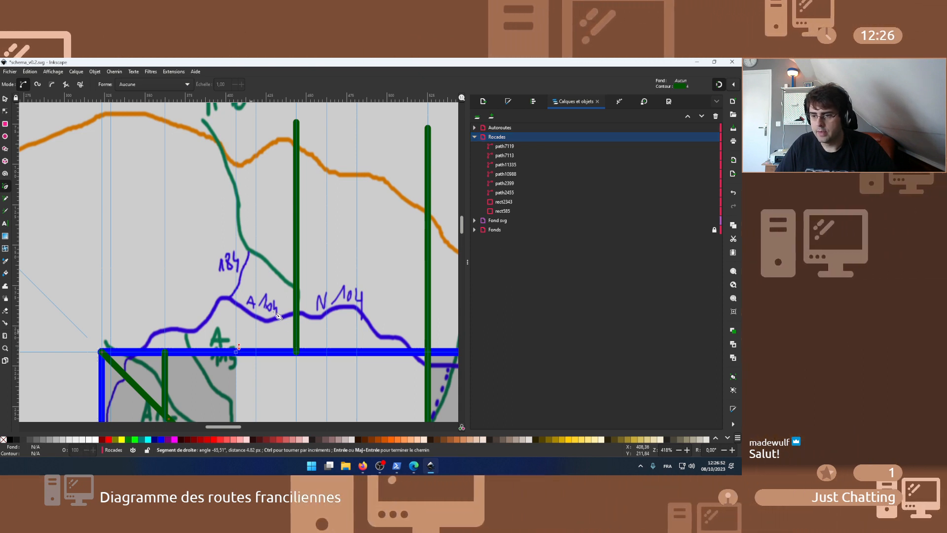
{"action": "double_click", "coordinate": [297, 289]}
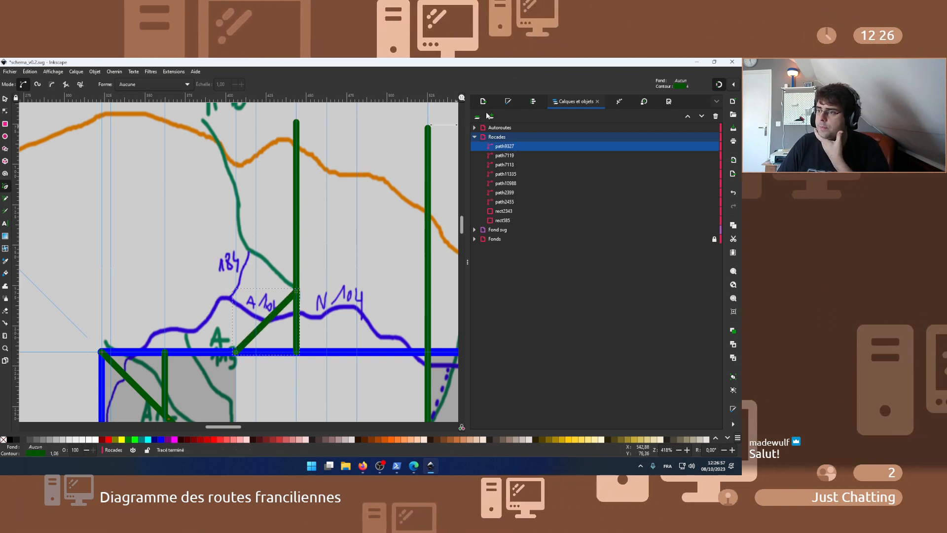
- Set the new A104 diagonal's stroke width to 3 px and give it the ring roads' blue 0000ffff stroke
{"action": "left_click", "coordinate": [508, 101]}
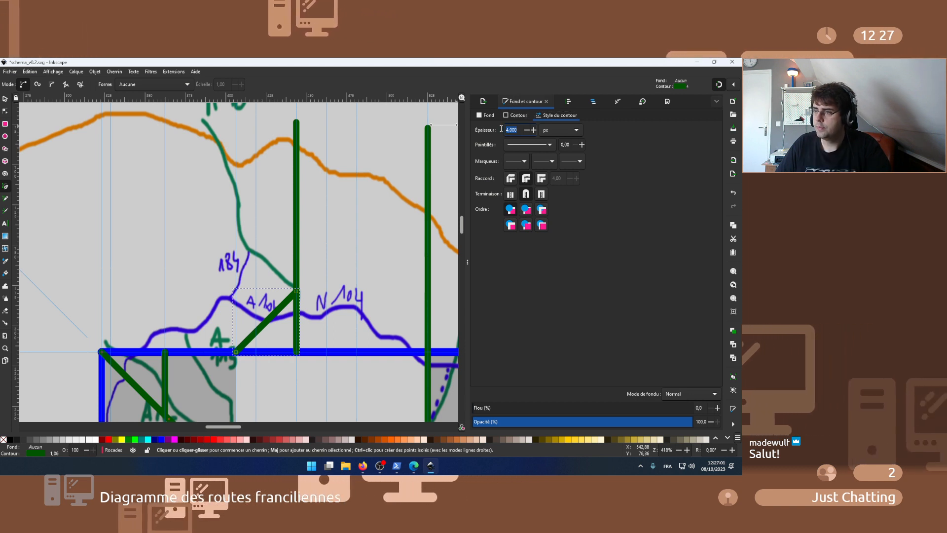
{"action": "left_click", "coordinate": [520, 129]}
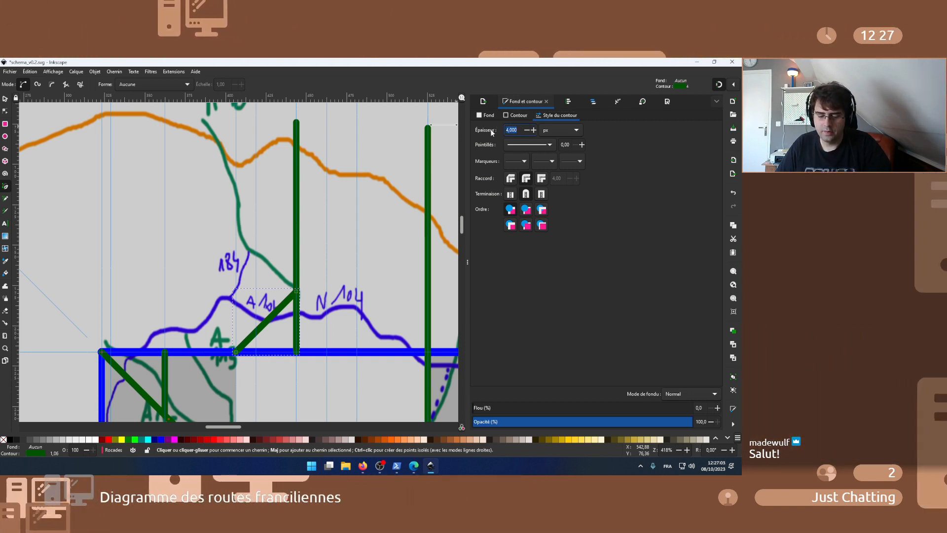
{"action": "left_click", "coordinate": [516, 115]}
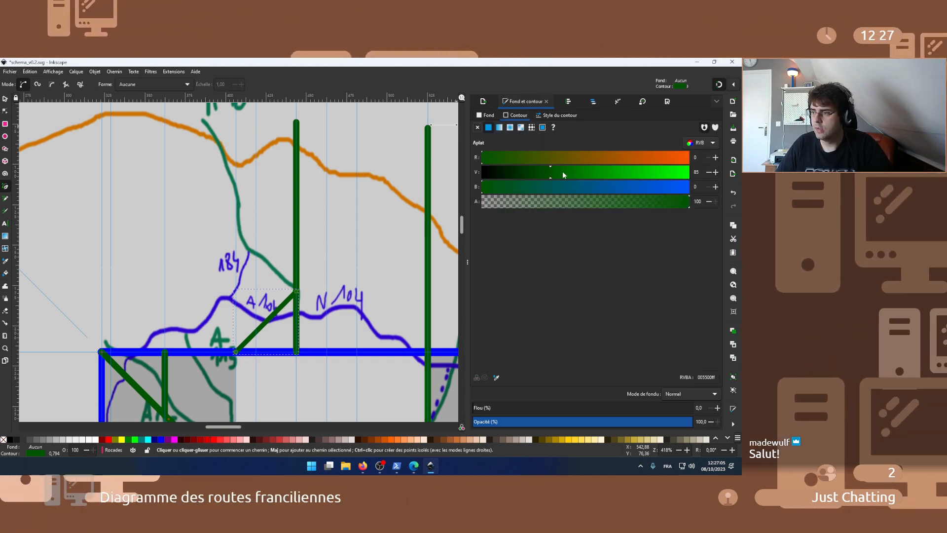
{"action": "key", "text": "d"}
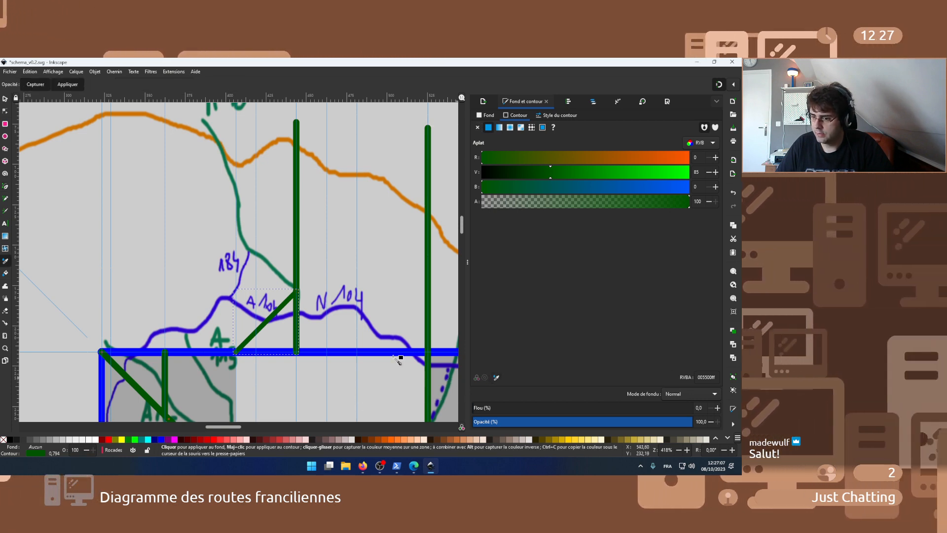
{"action": "left_click", "coordinate": [392, 353], "text": "shift"}
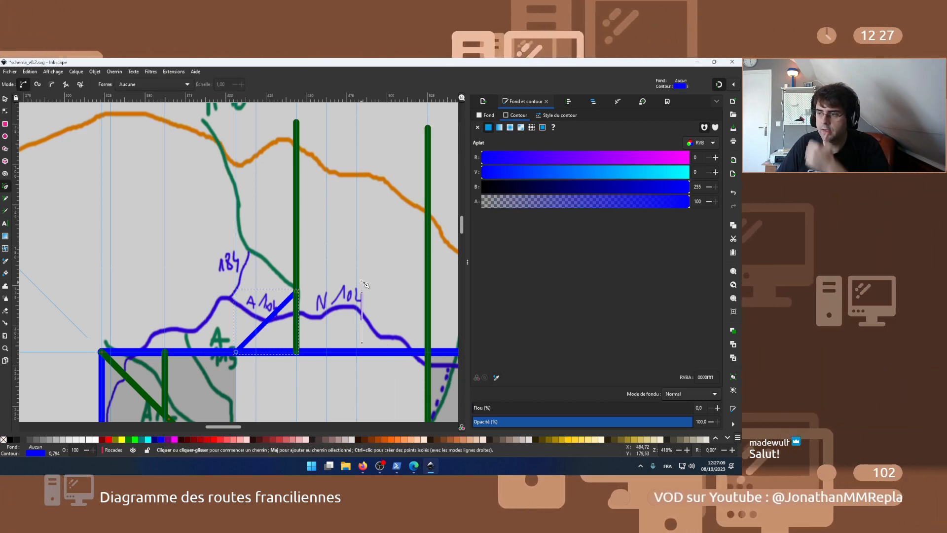
{"action": "key", "text": "s"}
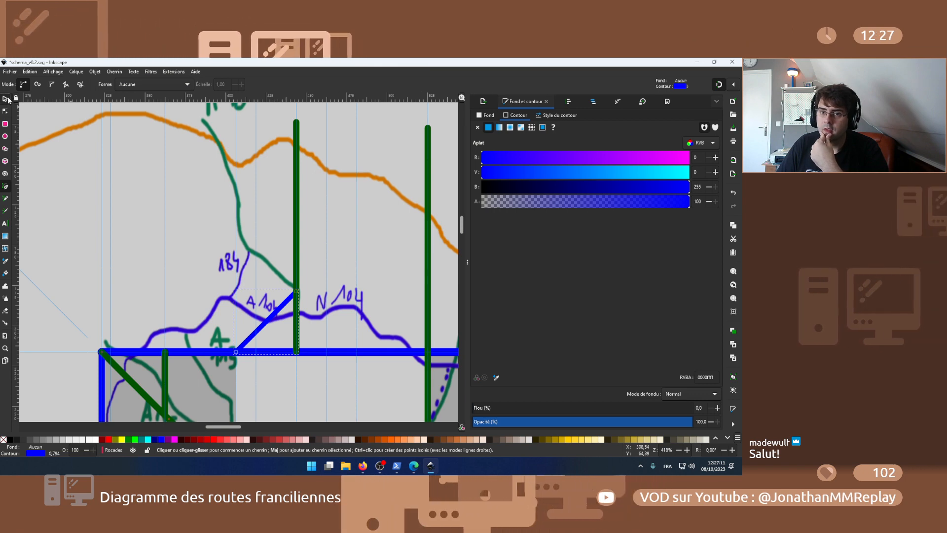
{"action": "left_click", "coordinate": [153, 211]}
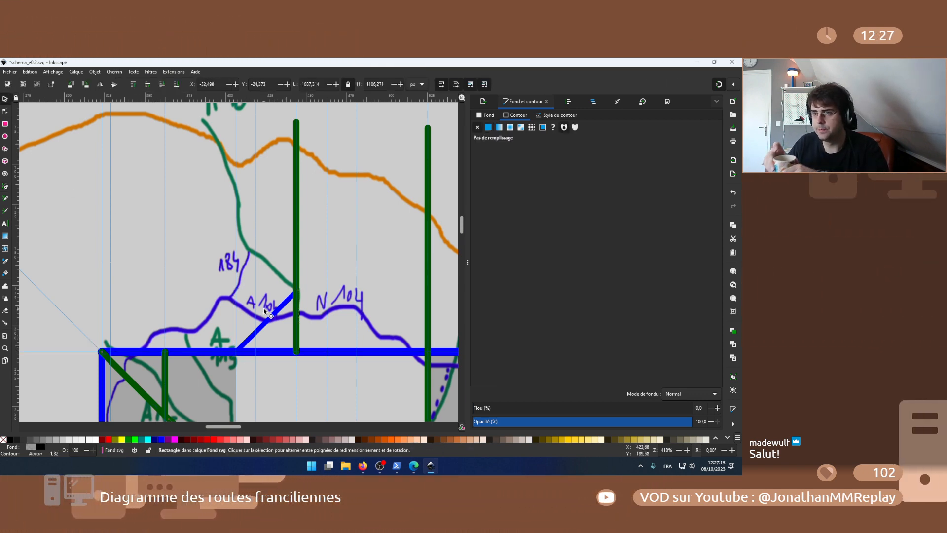
- Examine the northern branches around the A16 and A104, and look over the whole schematic against the hand-drawn roads
{"action": "scroll", "coordinate": [257, 246], "scroll_direction": "up", "scroll_amount": 3}
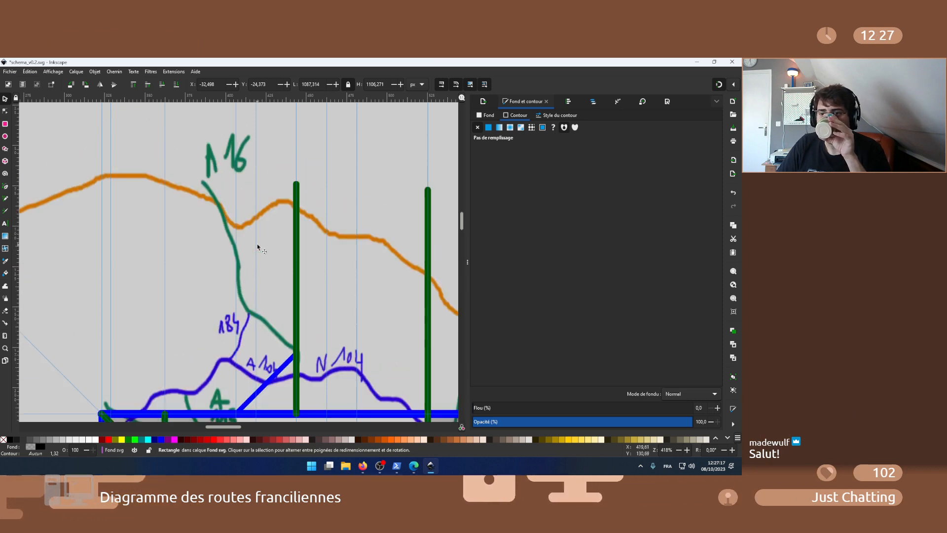
{"action": "scroll", "coordinate": [257, 243], "scroll_direction": "down", "scroll_amount": 6}
{"action": "scroll", "coordinate": [257, 243], "scroll_direction": "down", "scroll_amount": 3}
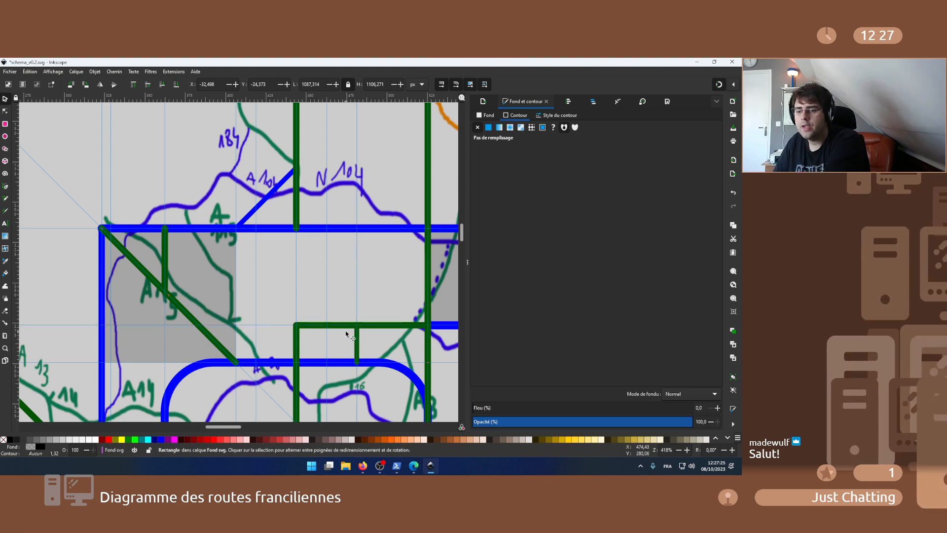
{"action": "scroll", "coordinate": [324, 220], "scroll_direction": "down", "scroll_amount": 1}
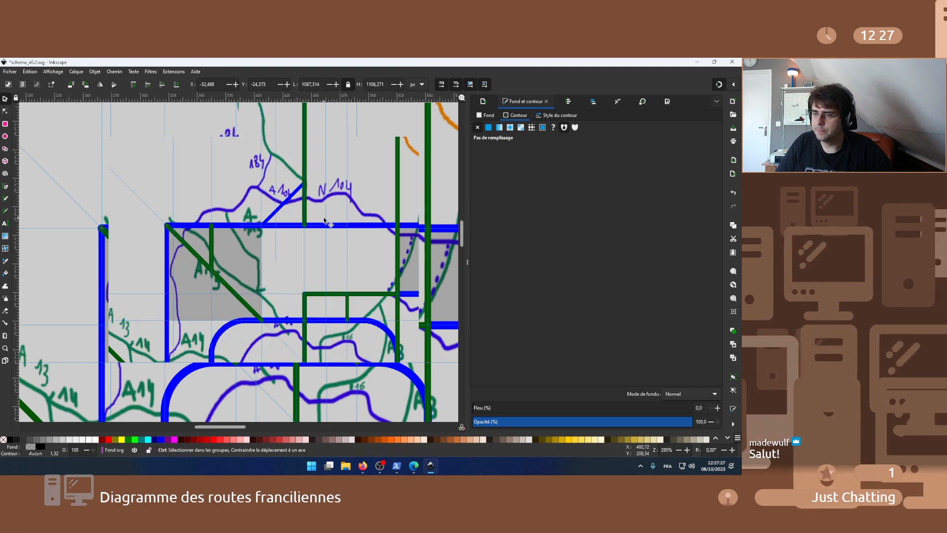
{"action": "scroll", "coordinate": [324, 220], "scroll_direction": "down", "scroll_amount": 4}
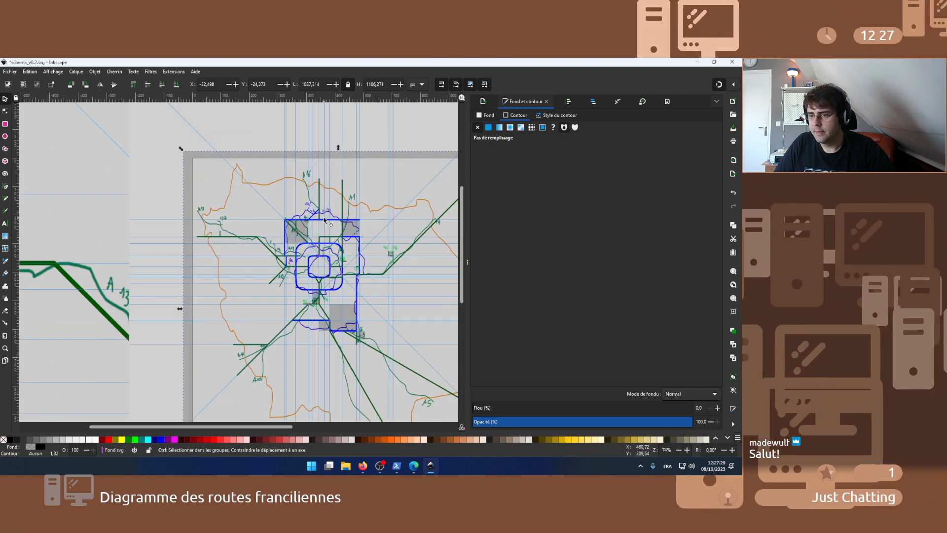
{"action": "left_click_drag", "start_coordinate": [275, 427], "coordinate": [309, 425]}
{"action": "scroll", "coordinate": [363, 271], "scroll_direction": "down", "scroll_amount": 3}
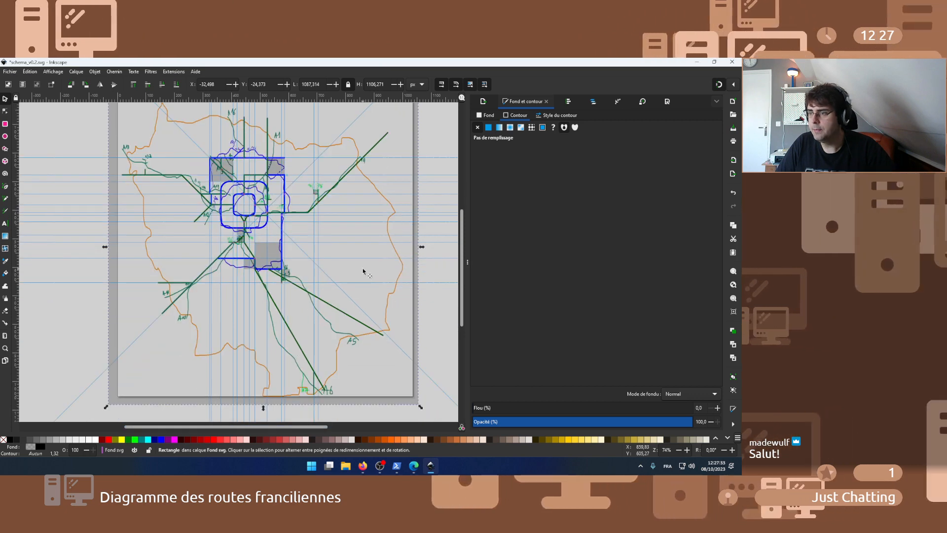
{"action": "scroll", "coordinate": [363, 271], "scroll_direction": "up", "scroll_amount": 2}
- Temporarily hide the Fonds and Fond svg layers to view the schematic lines alone, and show both layers again
{"action": "left_click", "coordinate": [568, 101]}
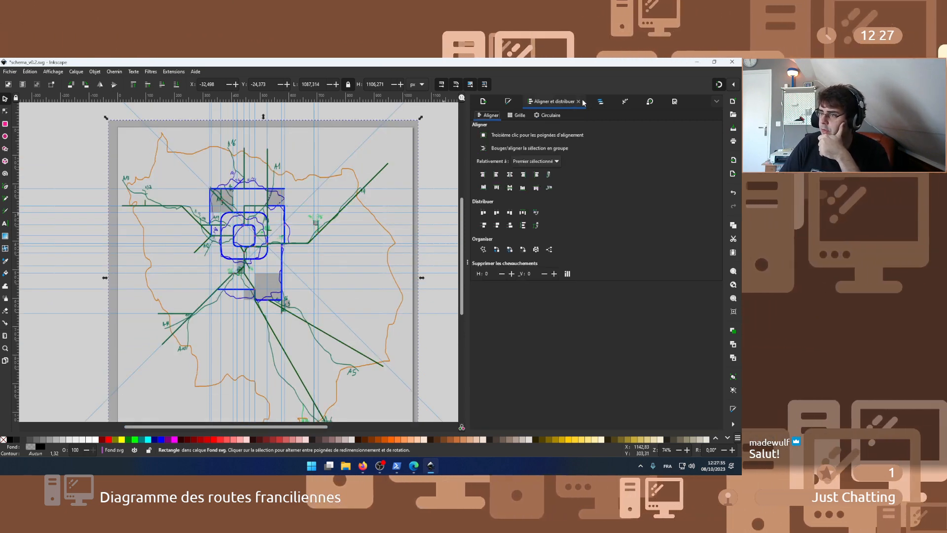
{"action": "left_click", "coordinate": [600, 101]}
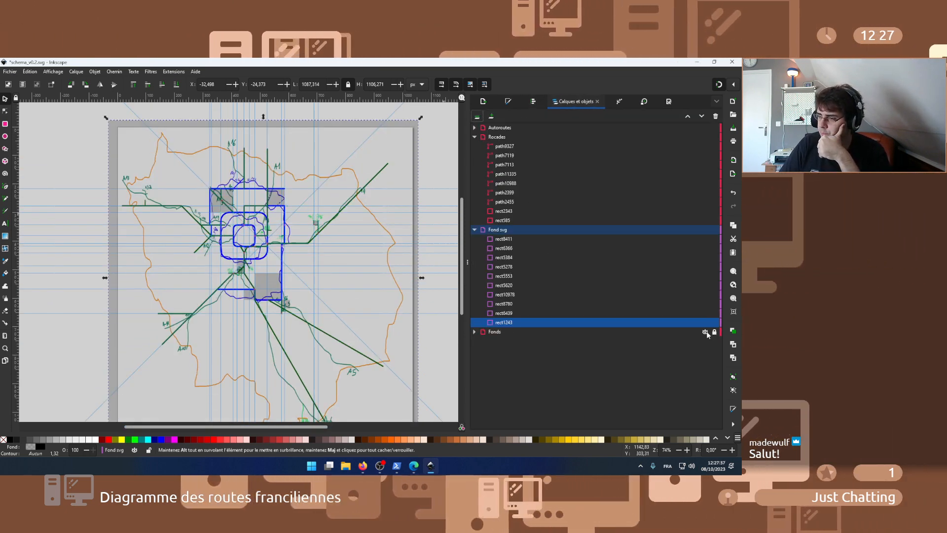
{"action": "left_click", "coordinate": [705, 331]}
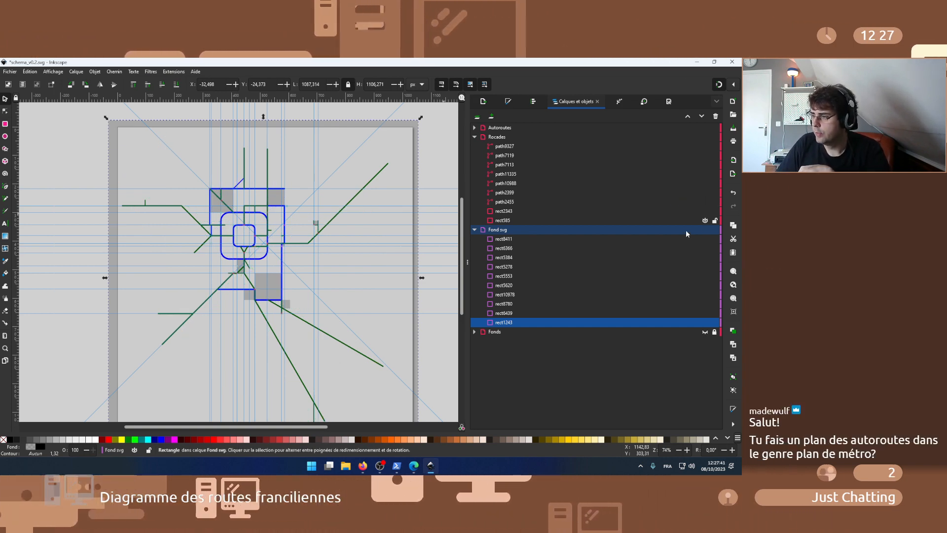
{"action": "left_click", "coordinate": [705, 230]}
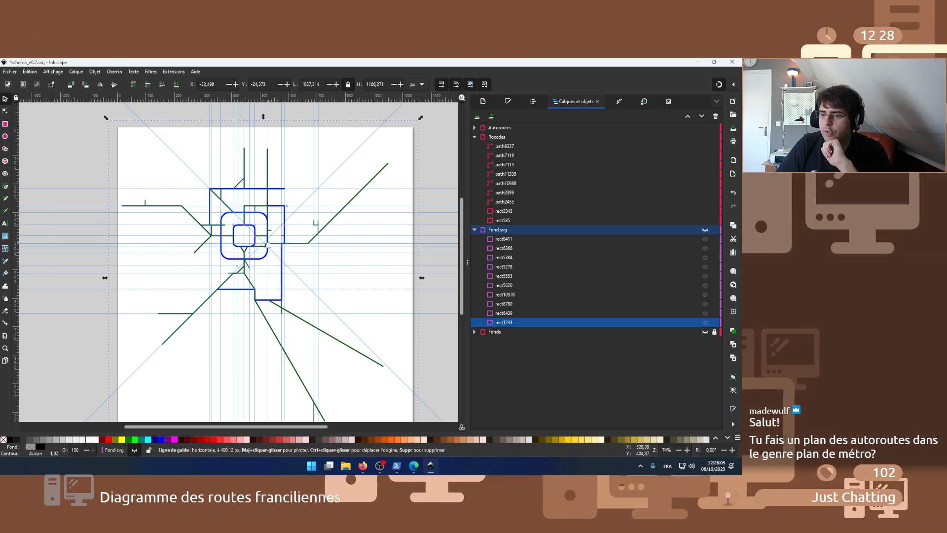
{"action": "left_click", "coordinate": [704, 230]}
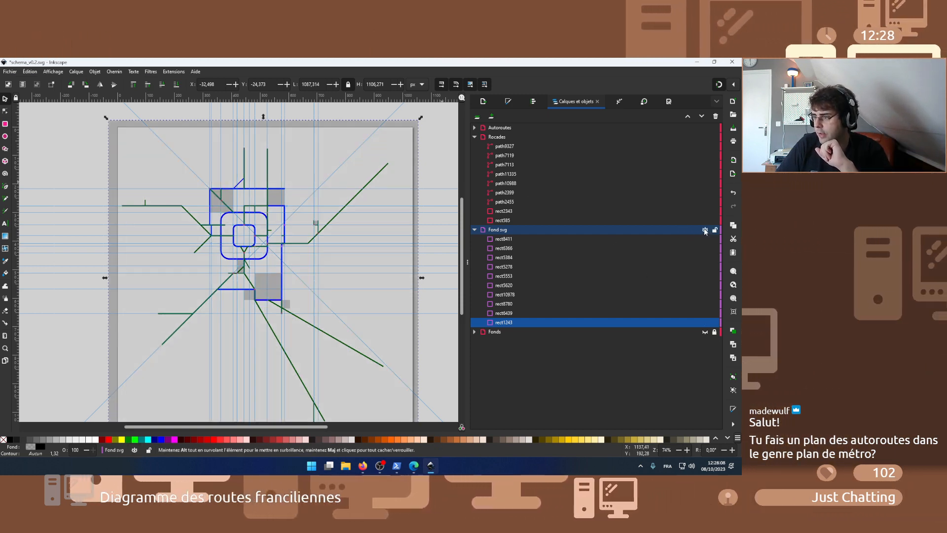
{"action": "left_click", "coordinate": [706, 332]}
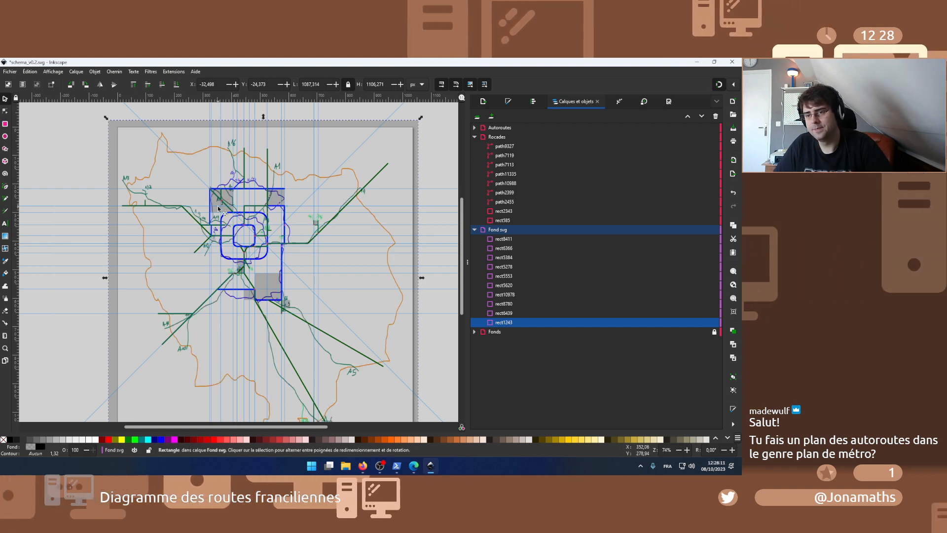
- Show the nationales background in the Fonds layer and check its northern roads with the autoroutes background temporarily hidden
{"action": "scroll", "coordinate": [222, 192], "scroll_direction": "up", "scroll_amount": 1}
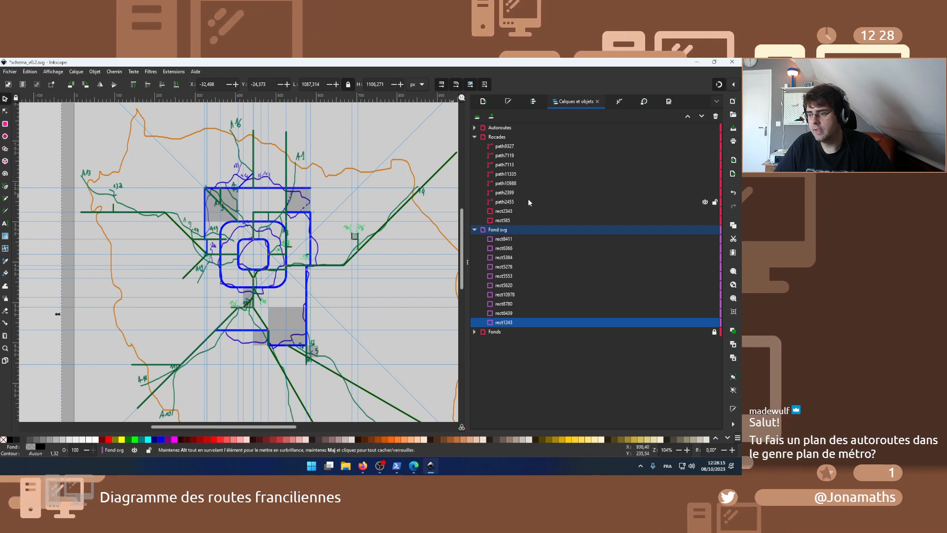
{"action": "left_click", "coordinate": [474, 332]}
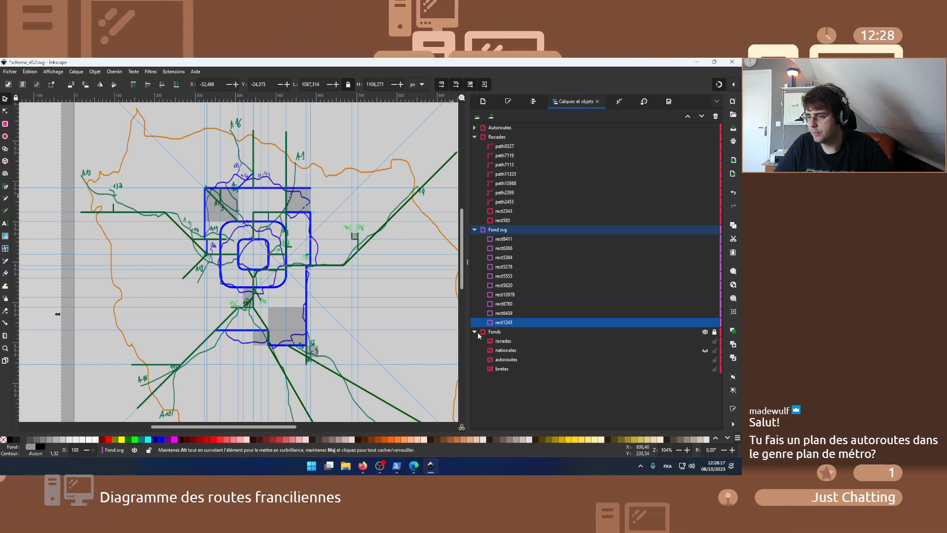
{"action": "left_click", "coordinate": [705, 351]}
{"action": "left_click", "coordinate": [705, 358]}
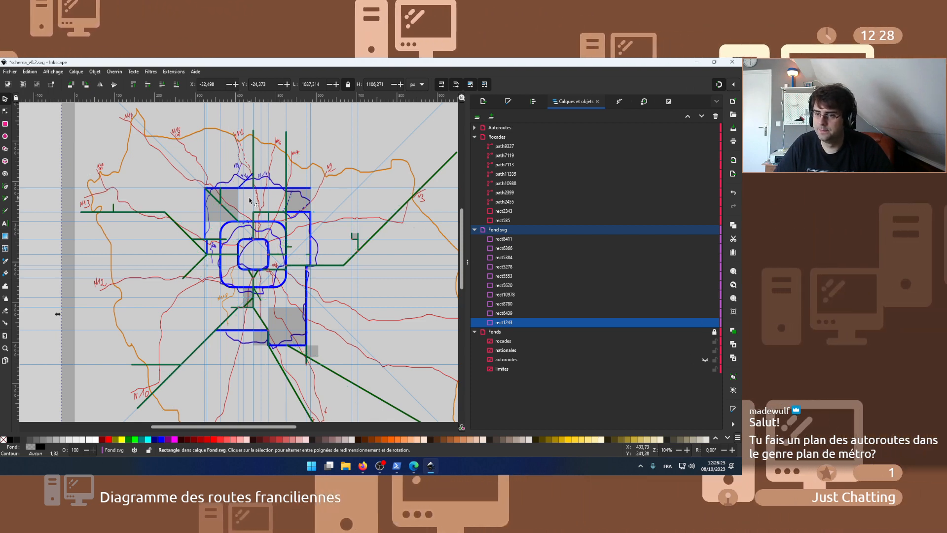
{"action": "scroll", "coordinate": [249, 200], "scroll_direction": "up", "scroll_amount": 3}
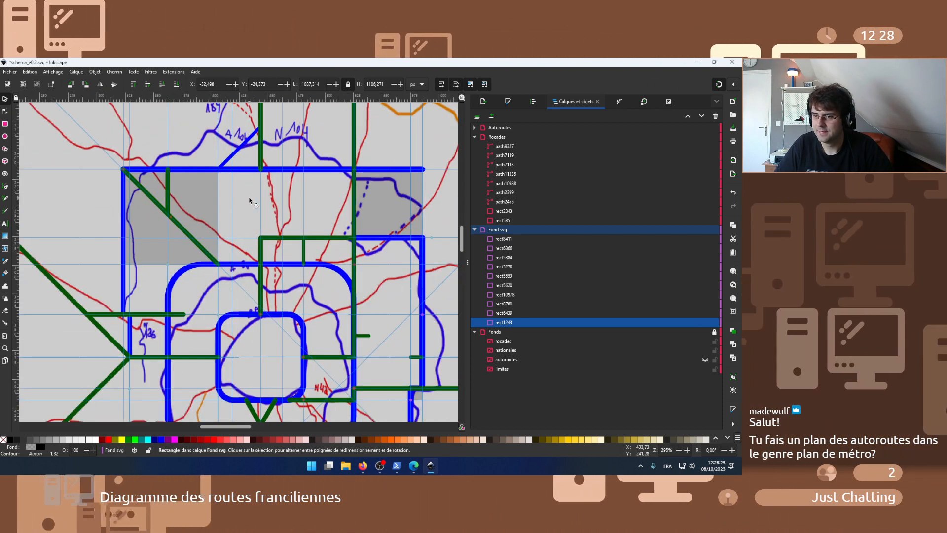
{"action": "scroll", "coordinate": [249, 201], "scroll_direction": "down", "scroll_amount": 2}
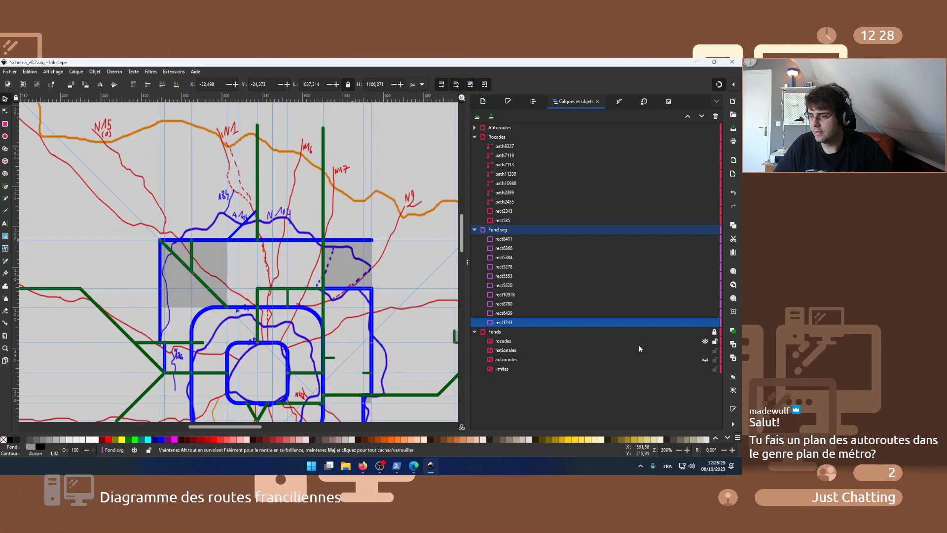
{"action": "left_click", "coordinate": [705, 359]}
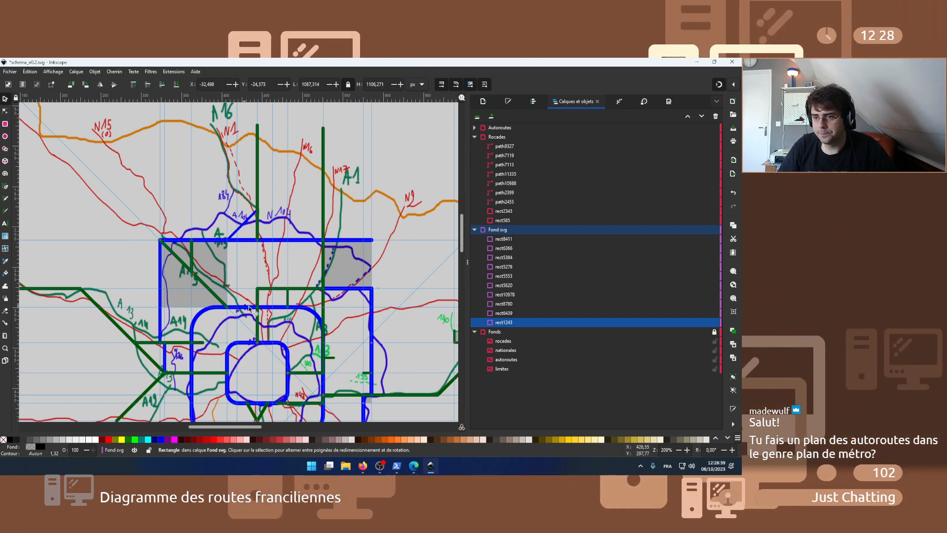
{"action": "mouse_move", "coordinate": [268, 336]}
{"action": "left_mouse_down"}
{"action": "mouse_move", "coordinate": [264, 355]}
{"action": "mouse_move", "coordinate": [258, 345]}
{"action": "left_mouse_up"}
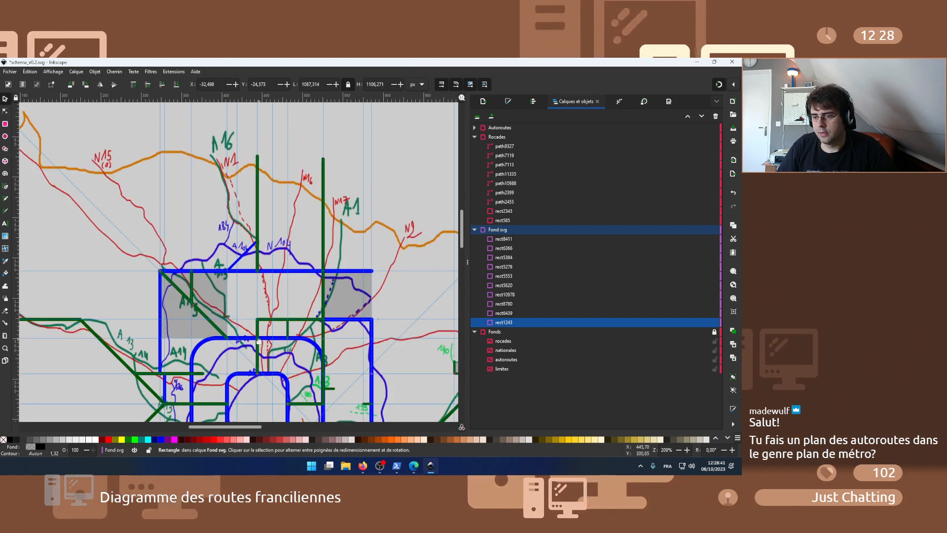
{"action": "key", "text": "Escape"}
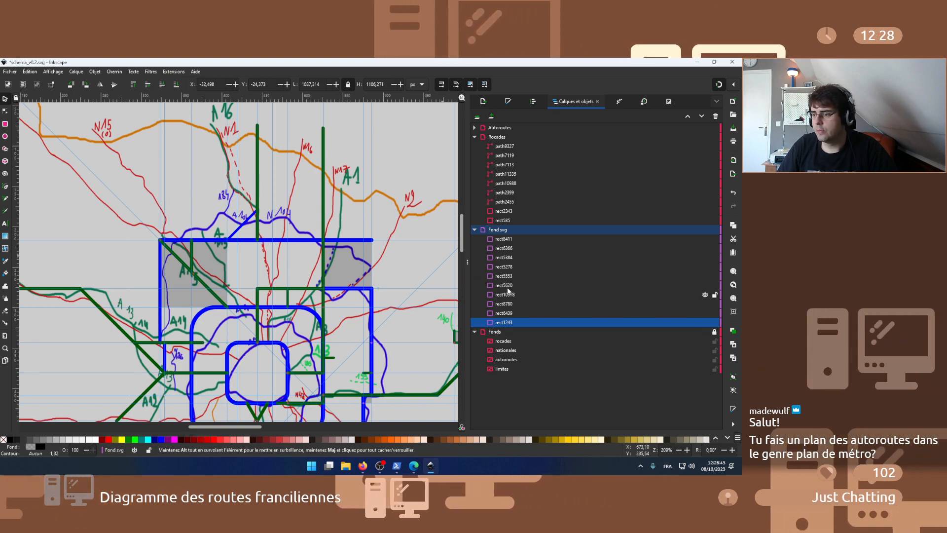
- Collapse the Rocades, Fond svg and Fonds layers, and add a layer named Nationales above the active layer
{"action": "left_click", "coordinate": [474, 137]}
{"action": "left_click", "coordinate": [474, 145]}
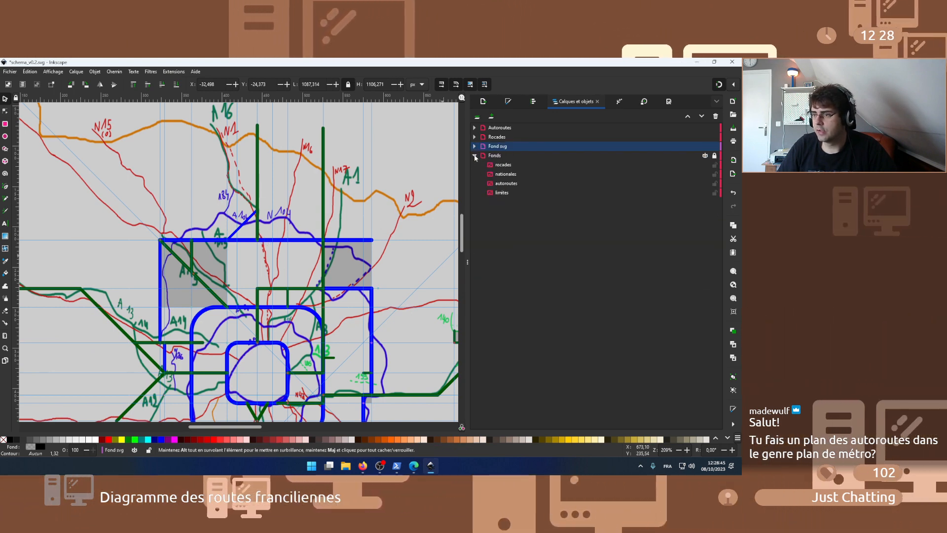
{"action": "left_click", "coordinate": [474, 155]}
{"action": "left_click", "coordinate": [491, 117]}
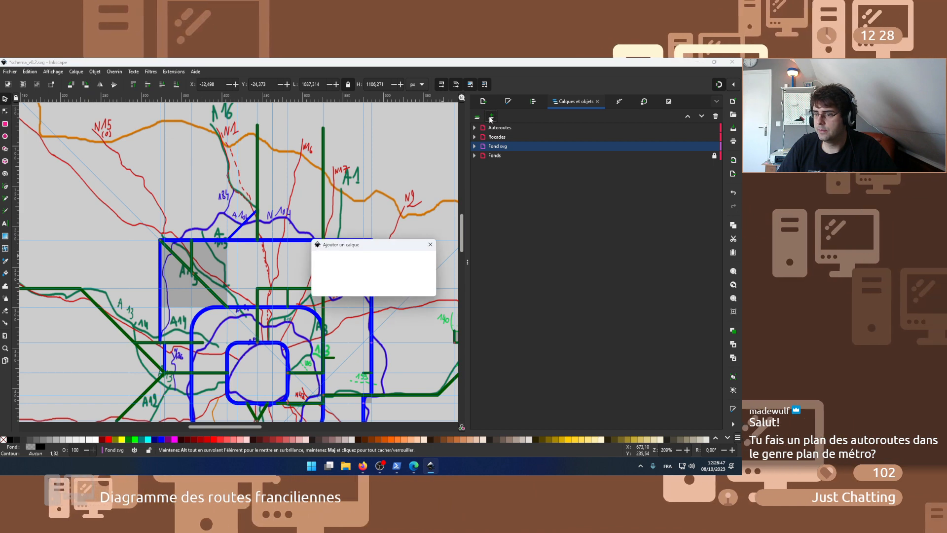
{"action": "type", "text": "Nationales"}
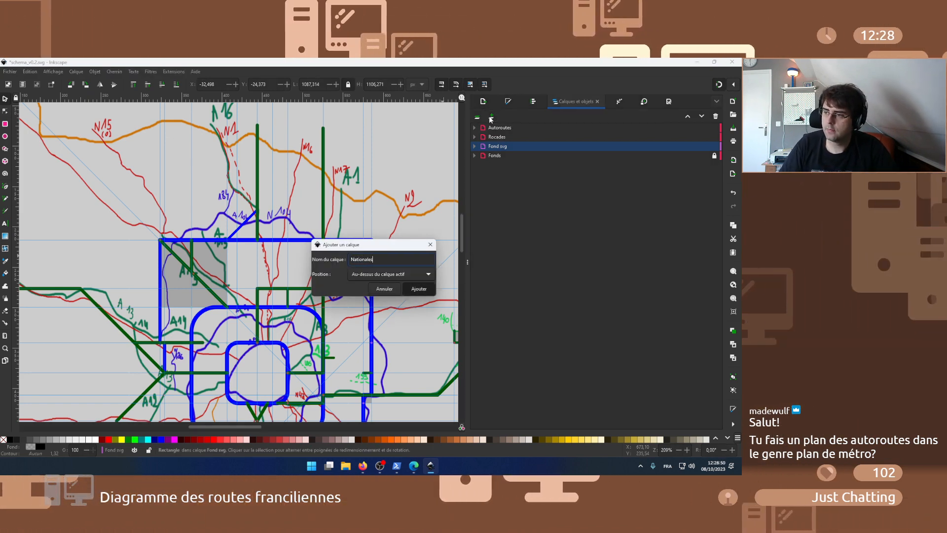
{"action": "key", "text": "Return"}
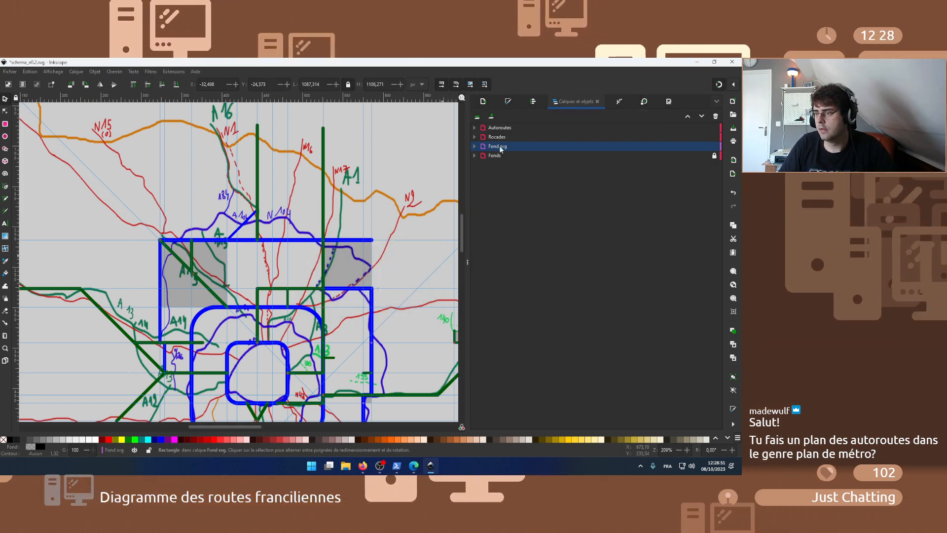
- Move the Nationales layer to the top of the layer stack, above Autoroutes and outside every other layer
{"action": "left_click_drag", "start_coordinate": [498, 146], "coordinate": [498, 128]}
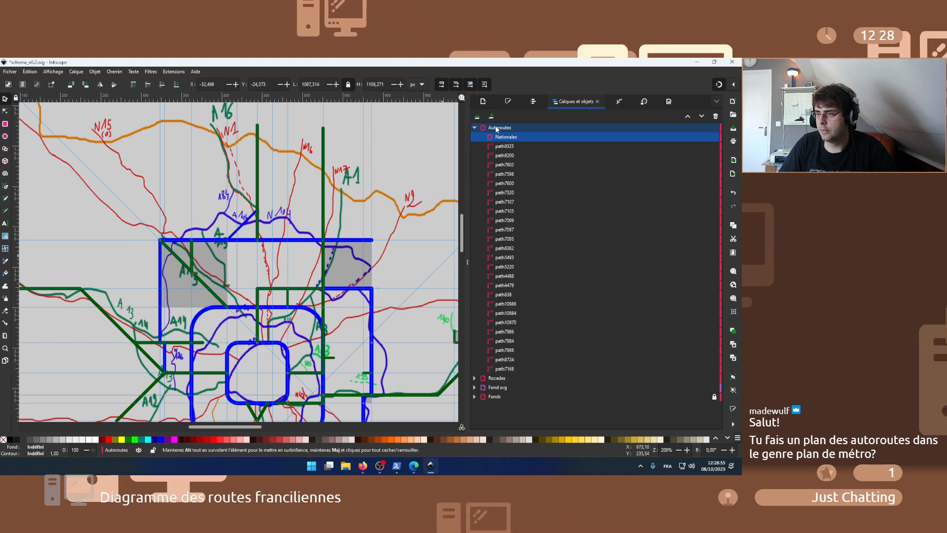
{"action": "left_click_drag", "start_coordinate": [506, 140], "coordinate": [507, 412]}
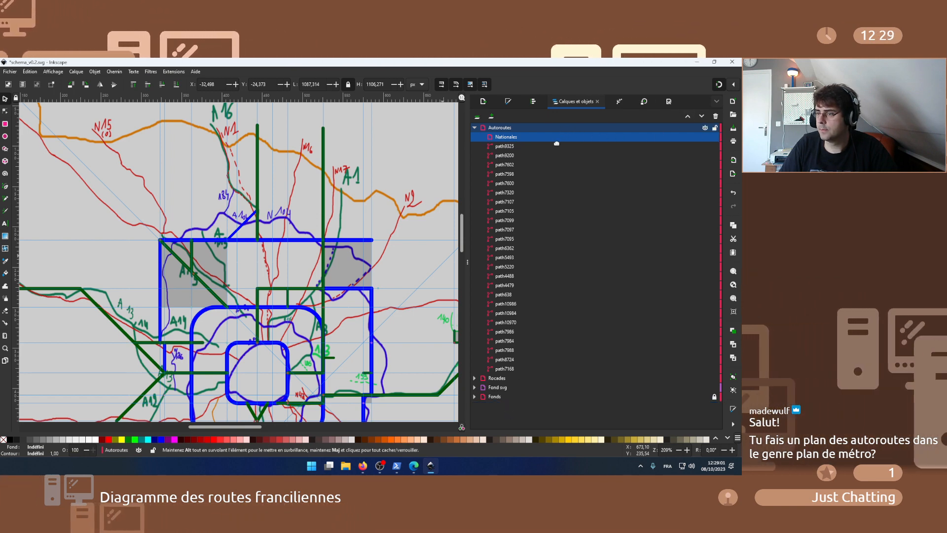
{"action": "left_click_drag", "start_coordinate": [556, 143], "coordinate": [555, 148]}
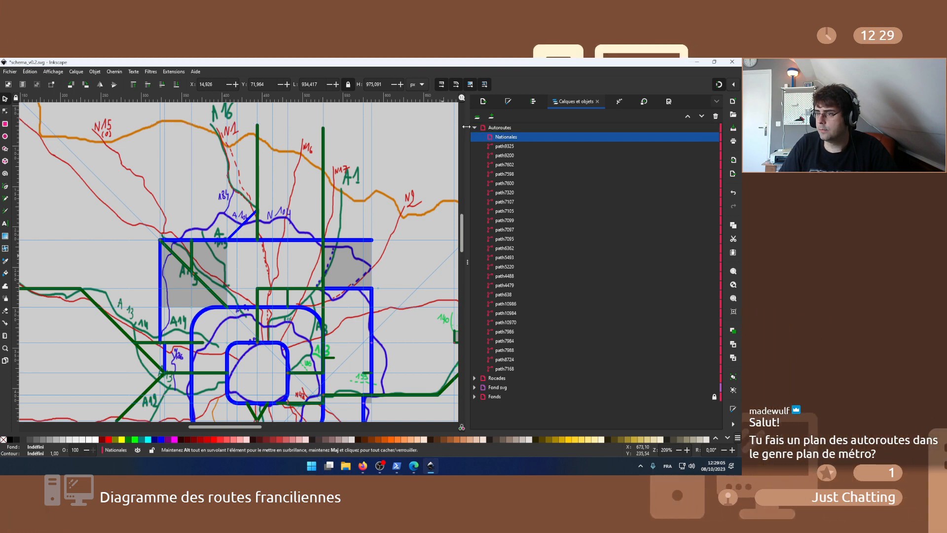
{"action": "left_click_drag", "start_coordinate": [501, 354], "coordinate": [504, 389]}
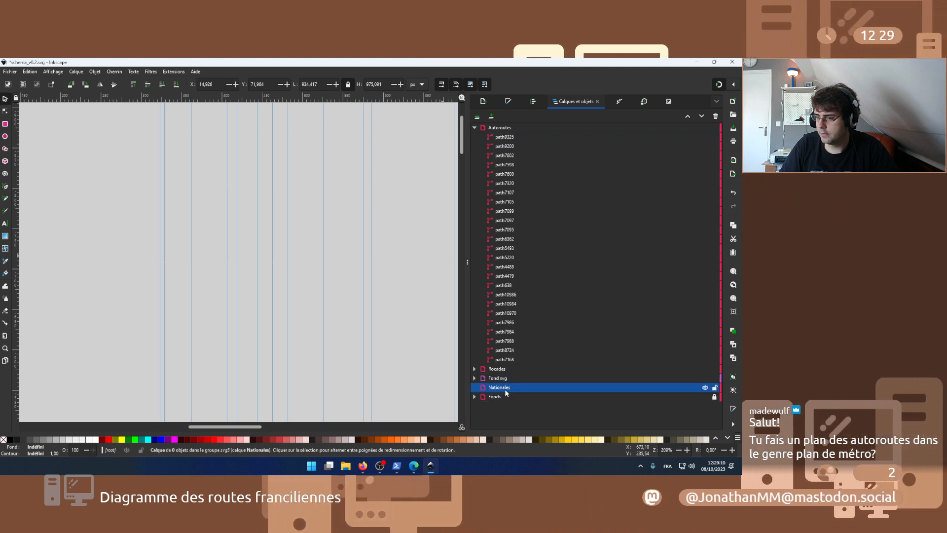
{"action": "left_click", "coordinate": [687, 116]}
{"action": "left_click", "coordinate": [688, 116]}
{"action": "left_click", "coordinate": [688, 116]}
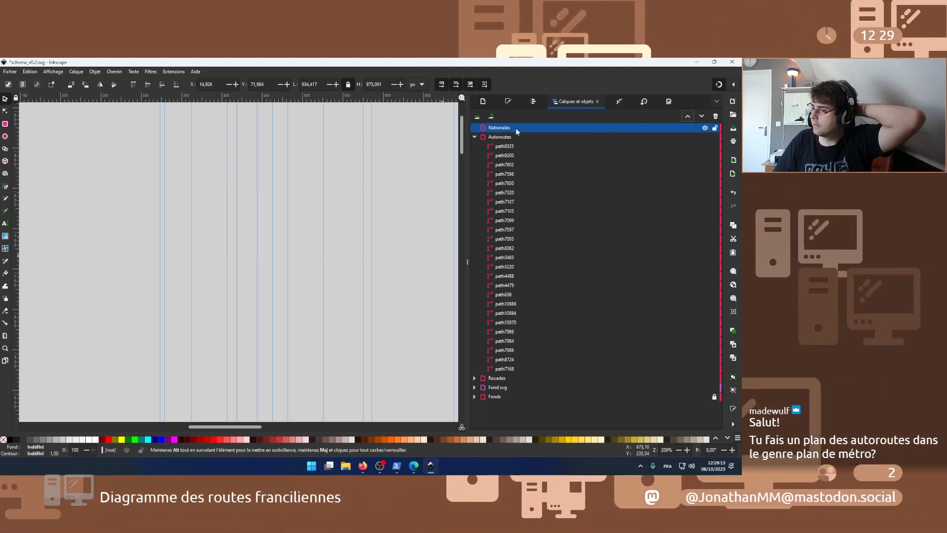
- Save the schematic with the Nationales layer active
{"action": "scroll", "coordinate": [305, 169], "scroll_direction": "down", "scroll_amount": 2, "text": "ctrl"}
{"action": "scroll", "coordinate": [304, 171], "scroll_direction": "down", "scroll_amount": 8, "text": "ctrl"}
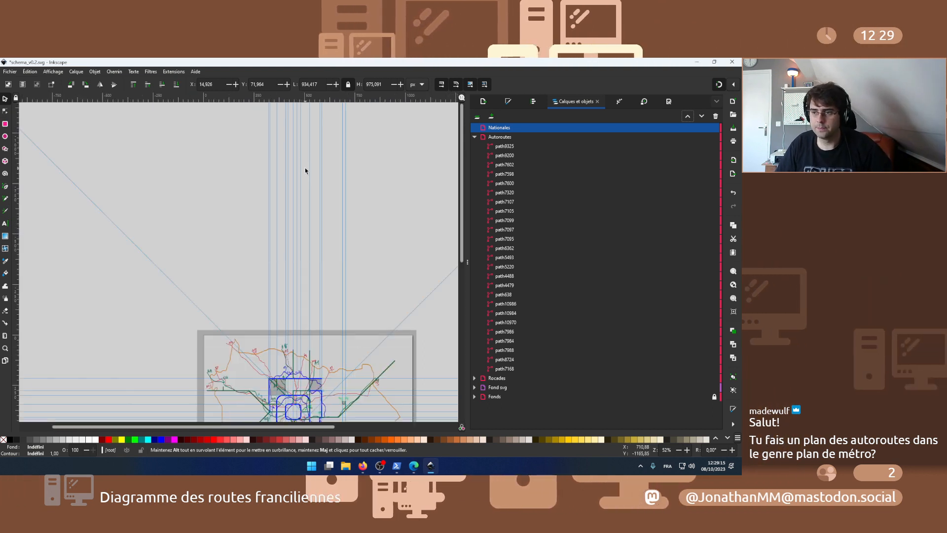
{"action": "scroll", "coordinate": [307, 196], "scroll_direction": "up", "scroll_amount": 7, "text": "ctrl"}
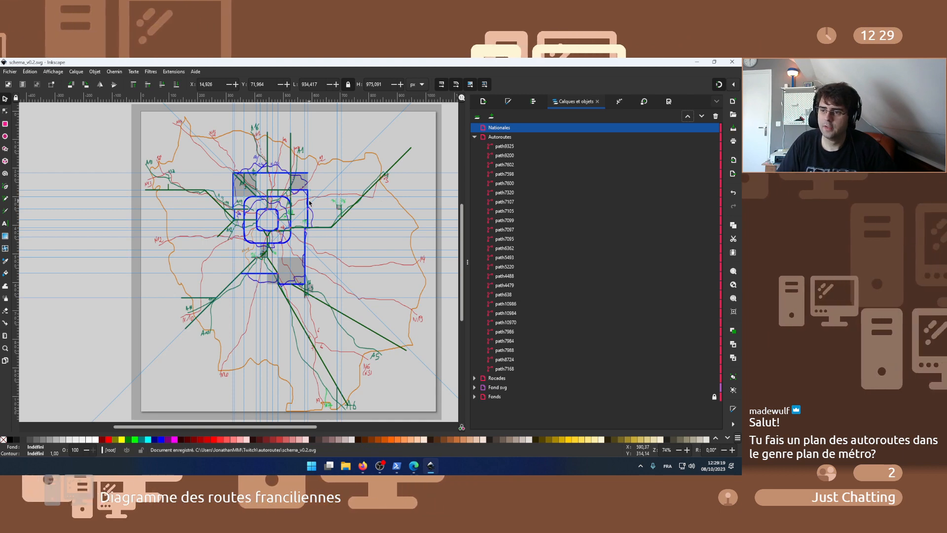
{"action": "key", "text": "ctrl+s"}
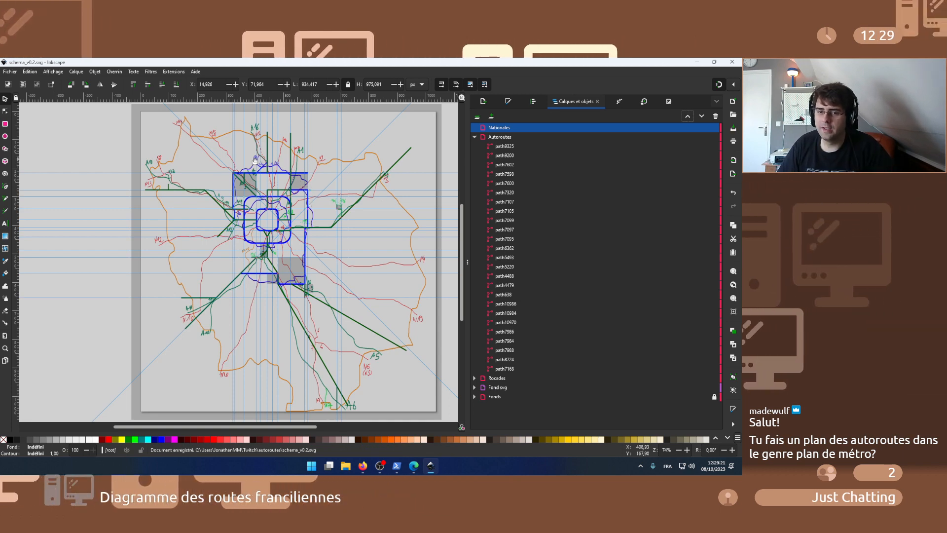
- Draw the N1 over the vertical A16 line, about 270 px long from the inner ring's top edge, and move it into the Nationales layer
{"action": "scroll", "coordinate": [286, 168], "scroll_direction": "up", "scroll_amount": 3, "text": "ctrl"}
{"action": "scroll", "coordinate": [317, 185], "scroll_direction": "up", "scroll_amount": 1, "text": "ctrl"}
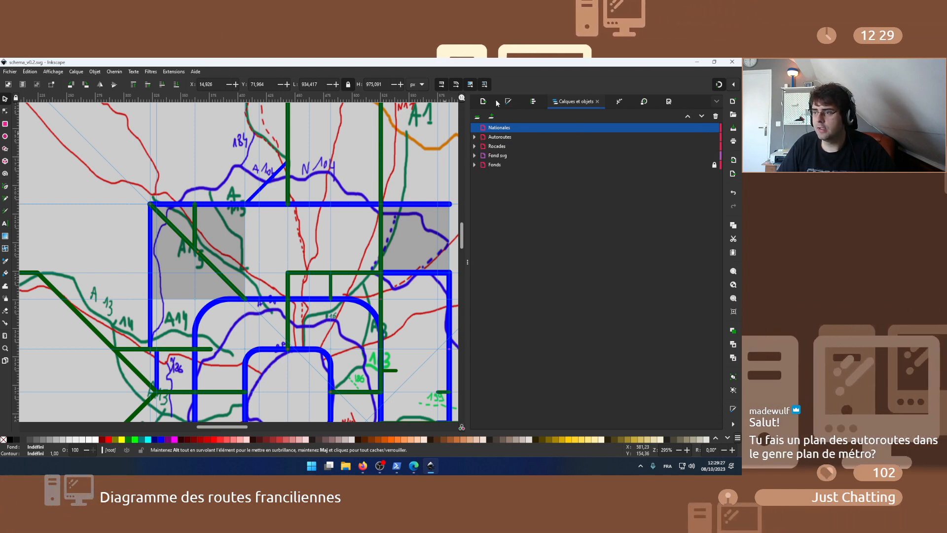
{"action": "key", "text": "b"}
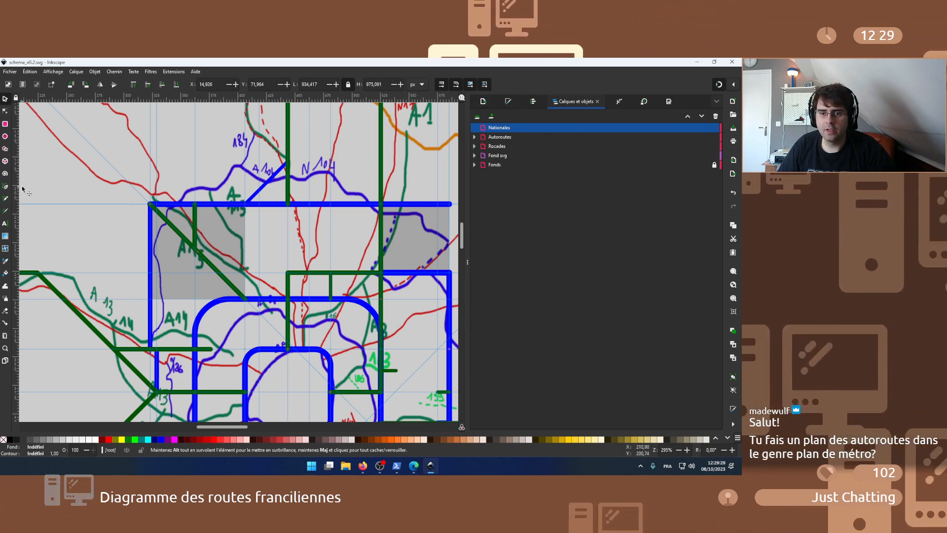
{"action": "left_click", "coordinate": [287, 349]}
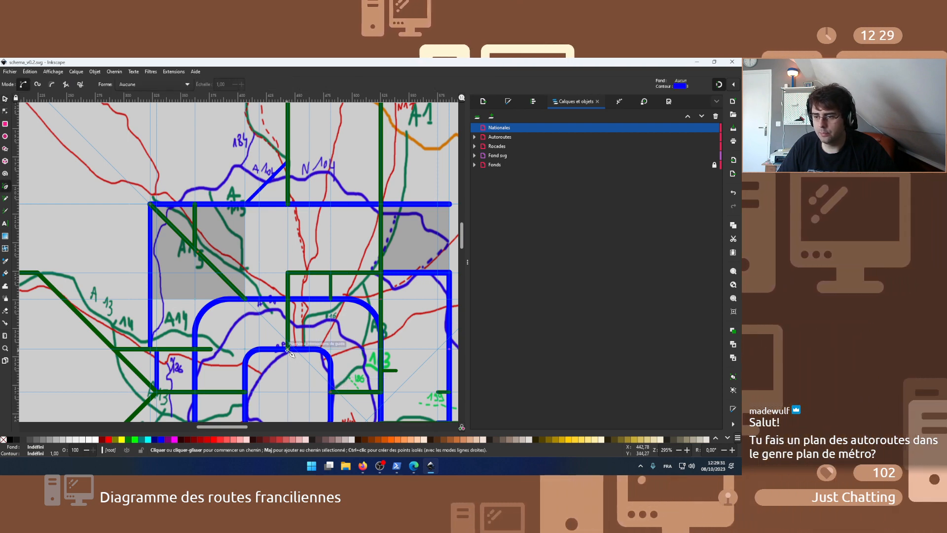
{"action": "left_click", "coordinate": [288, 272]}
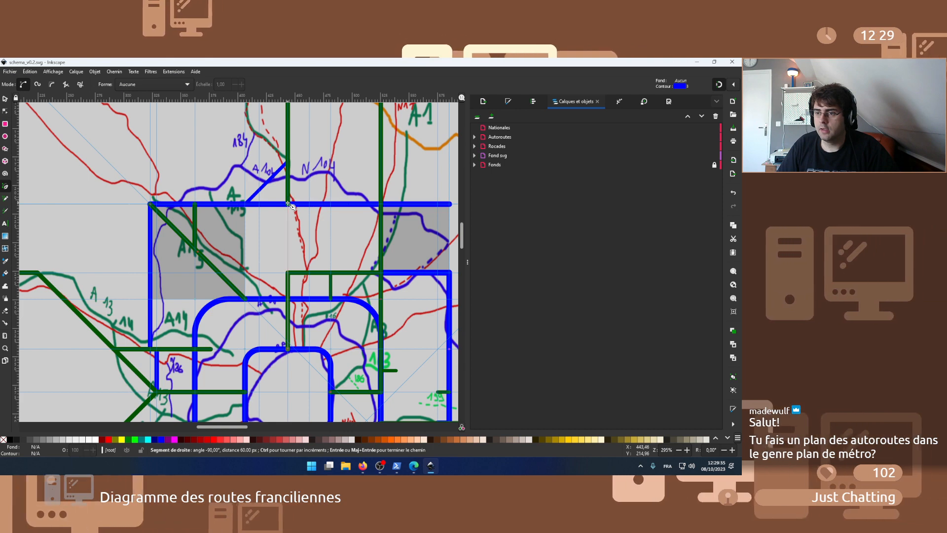
{"action": "scroll", "coordinate": [291, 206], "scroll_direction": "up", "scroll_amount": 5}
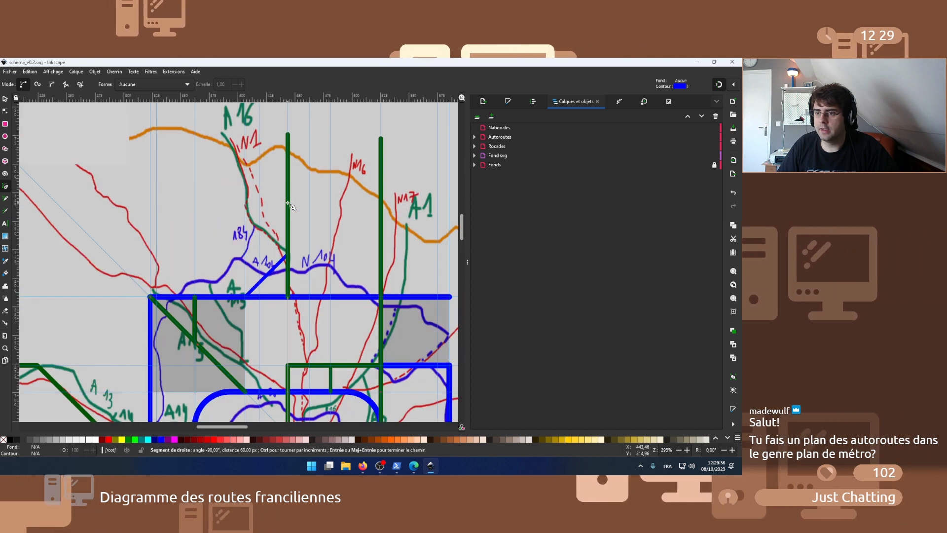
{"action": "double_click", "coordinate": [287, 132]}
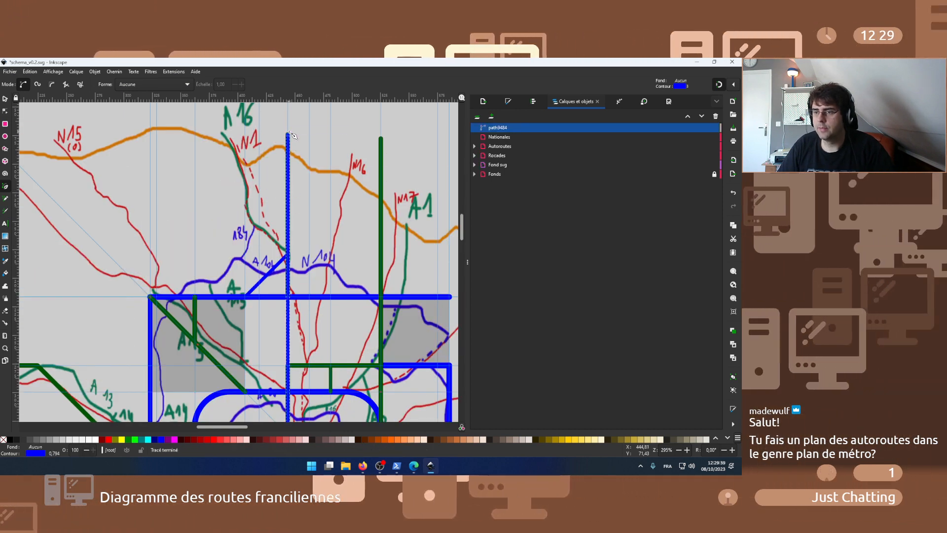
{"action": "left_click_drag", "start_coordinate": [498, 128], "coordinate": [508, 137]}
- Set the N1 line's stroke colour to pure red, RGB 255, 0, 0
{"action": "left_click", "coordinate": [508, 101]}
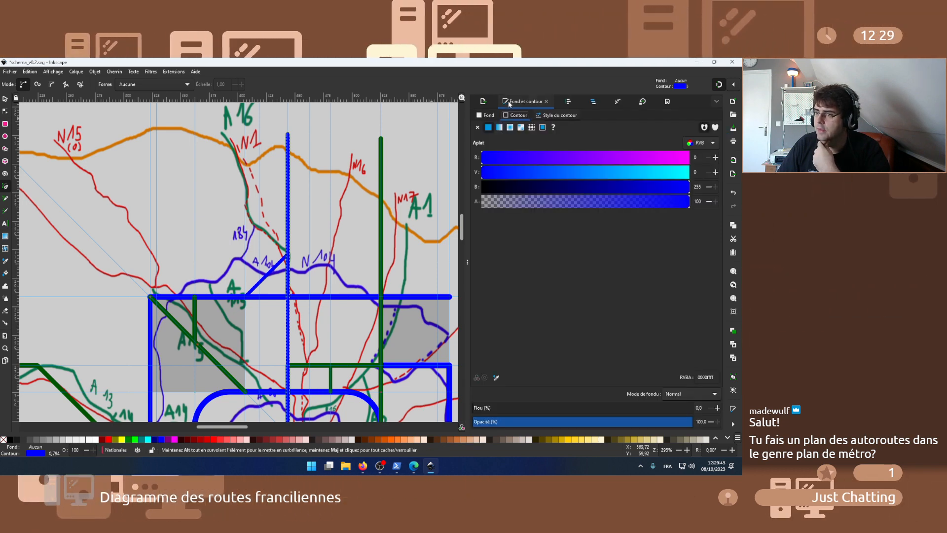
{"action": "left_click", "coordinate": [634, 172]}
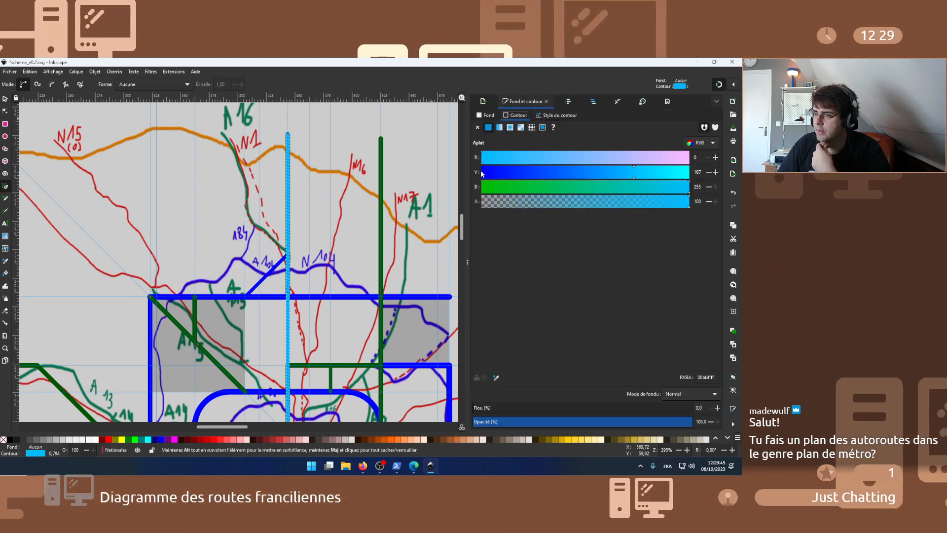
{"action": "left_click", "coordinate": [482, 172]}
{"action": "left_click", "coordinate": [689, 157]}
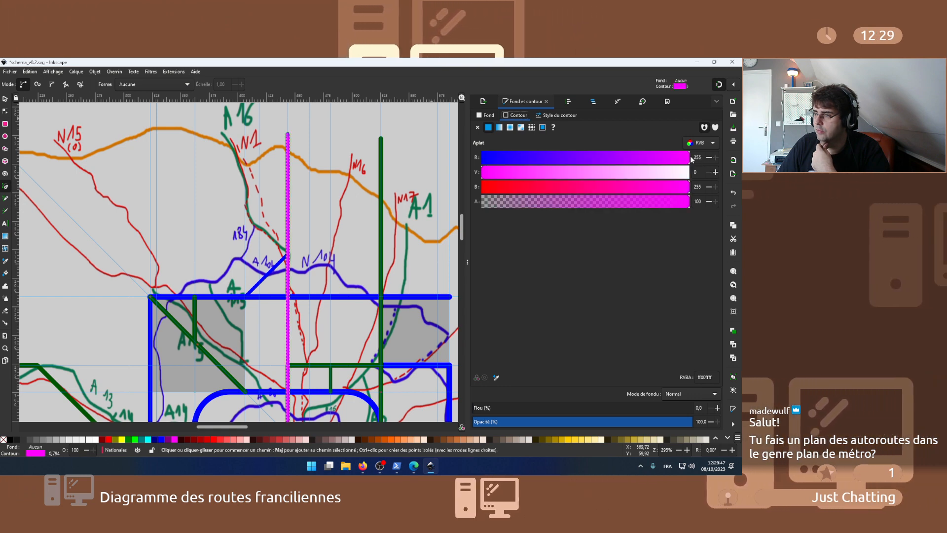
{"action": "left_click_drag", "start_coordinate": [521, 186], "coordinate": [463, 187]}
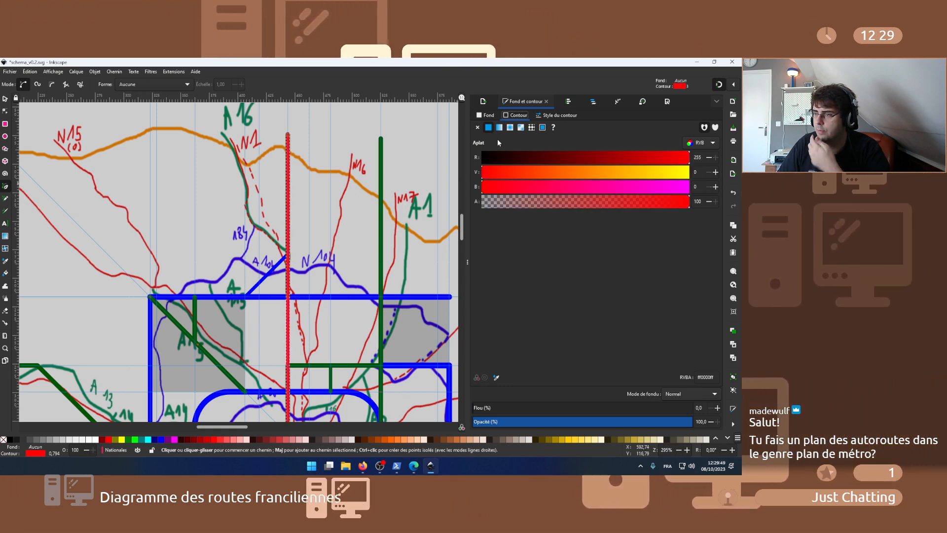
- Set the N1 line's stroke width to 2 px
{"action": "left_click", "coordinate": [549, 115]}
{"action": "left_click_drag", "start_coordinate": [517, 129], "coordinate": [456, 130]}
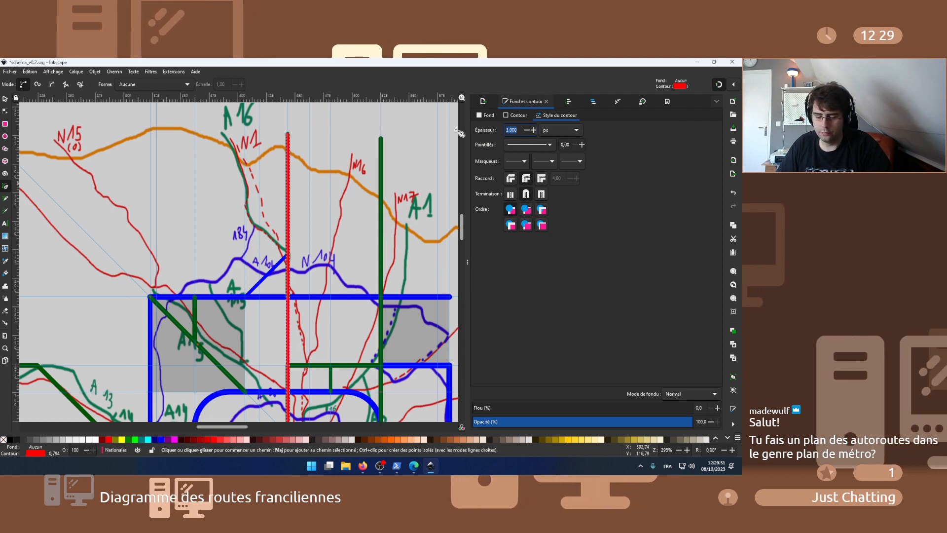
{"action": "type", "text": "2"}
{"action": "key", "text": "Return"}
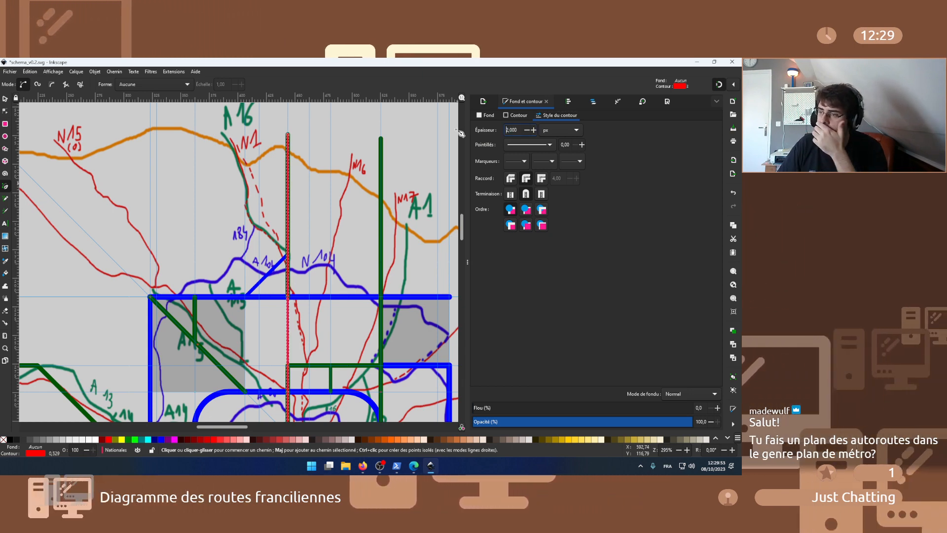
- Soften the N1 line's stroke colour to RGB 227, 54, 58 and deselect the line
{"action": "left_click", "coordinate": [517, 116]}
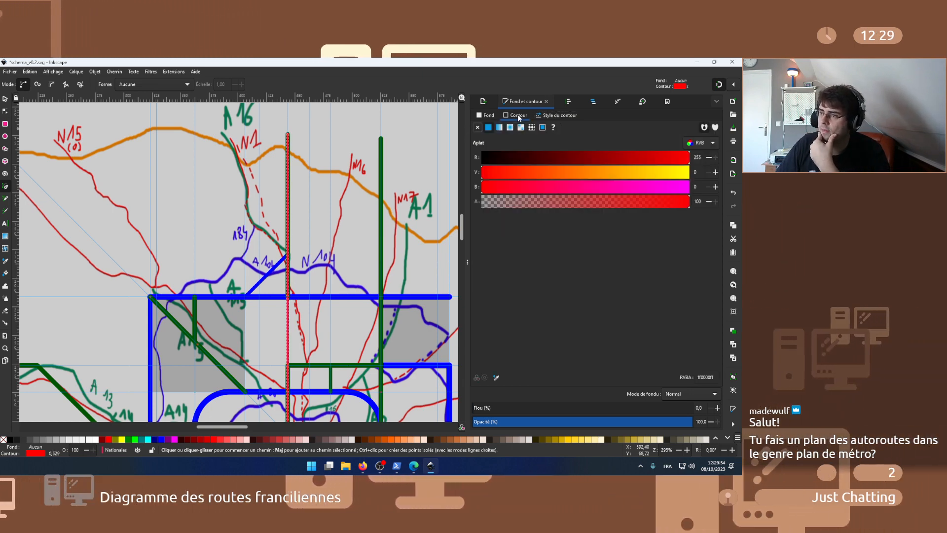
{"action": "left_click", "coordinate": [524, 172]}
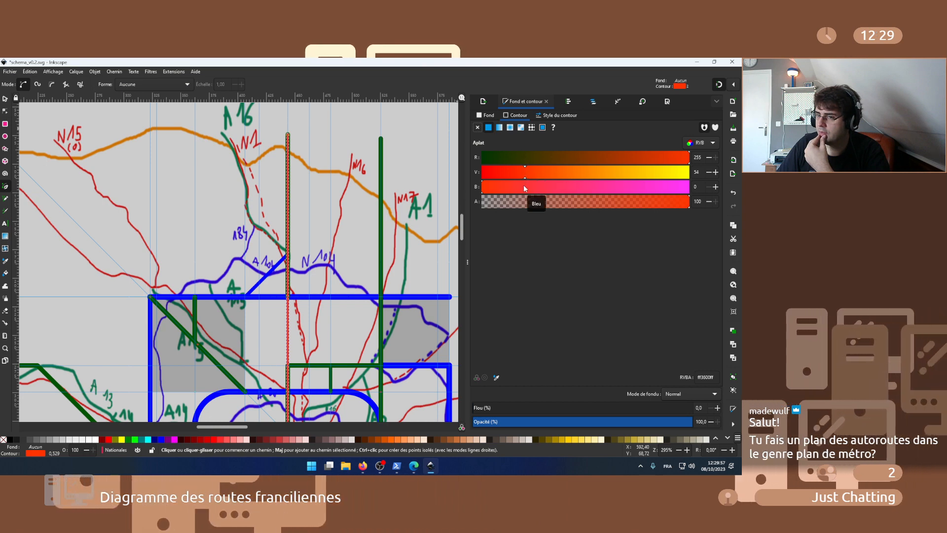
{"action": "left_click_drag", "start_coordinate": [524, 188], "coordinate": [528, 189]}
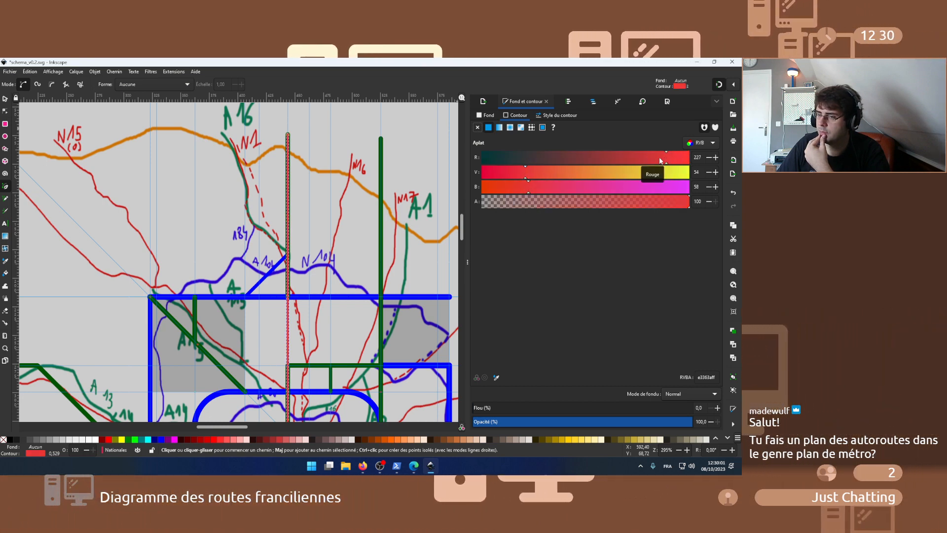
{"action": "left_click", "coordinate": [5, 100]}
{"action": "left_click", "coordinate": [268, 170]}
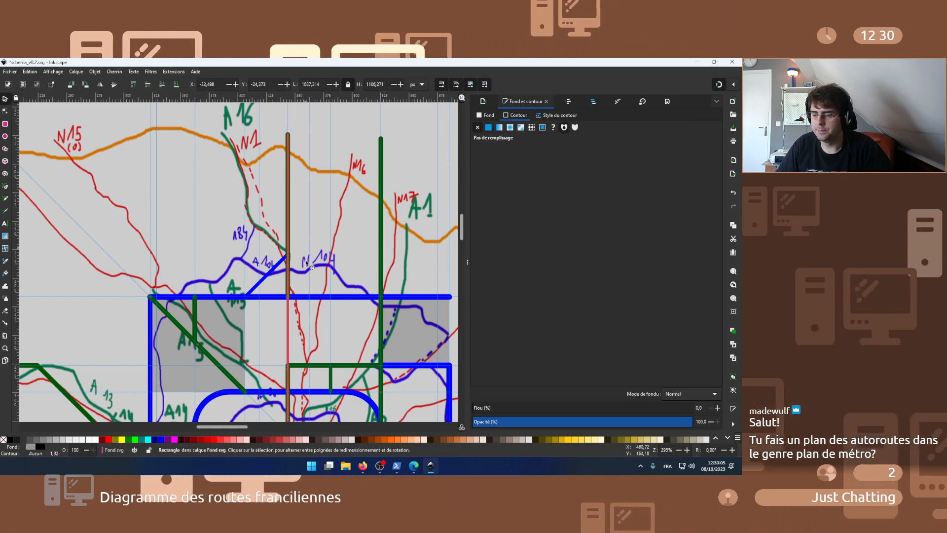
- Examine the hand-drawn national roads north and northwest of the inner ring, including N14 and N15, against the schematic lines
{"action": "scroll", "coordinate": [306, 263], "scroll_direction": "down", "scroll_amount": 6}
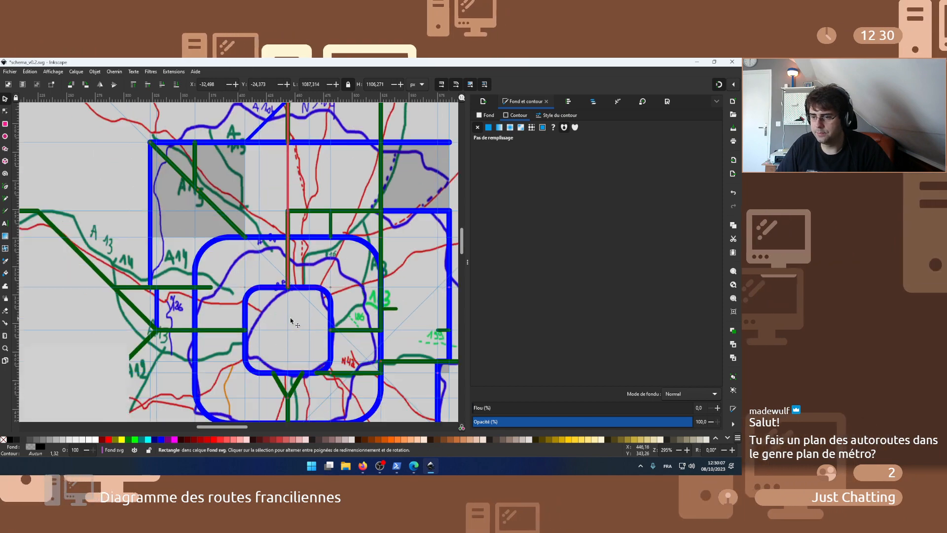
{"action": "scroll", "coordinate": [291, 321], "scroll_direction": "up", "scroll_amount": 6}
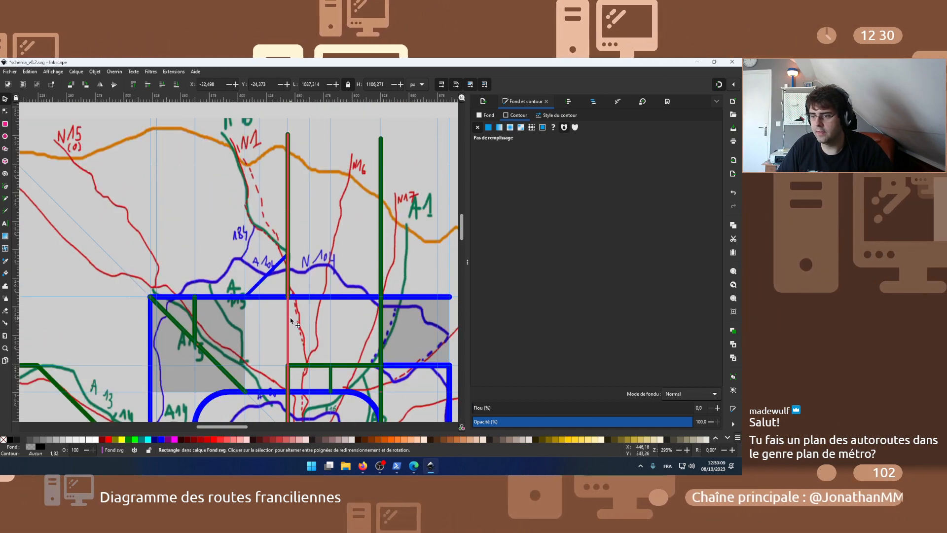
{"action": "scroll", "coordinate": [291, 320], "scroll_direction": "down", "scroll_amount": 5}
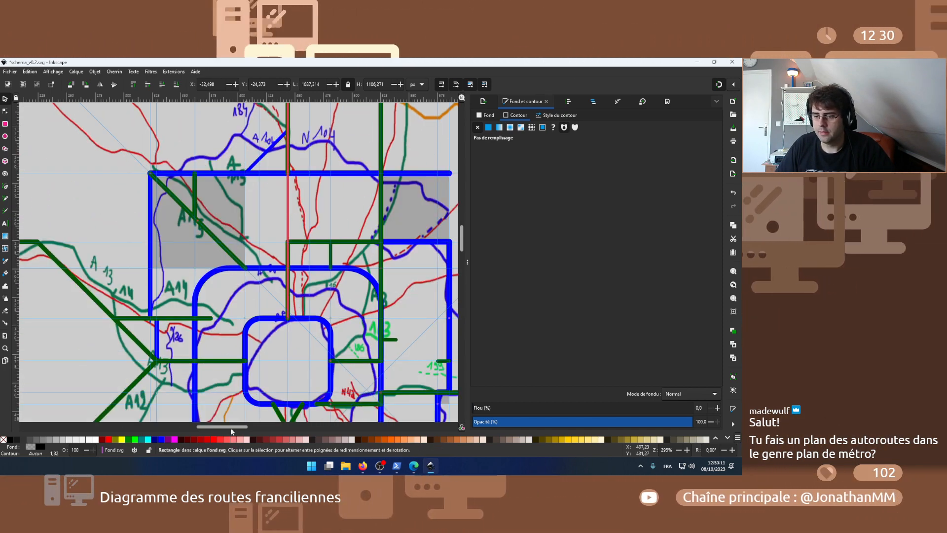
{"action": "left_click_drag", "start_coordinate": [231, 430], "coordinate": [242, 427]}
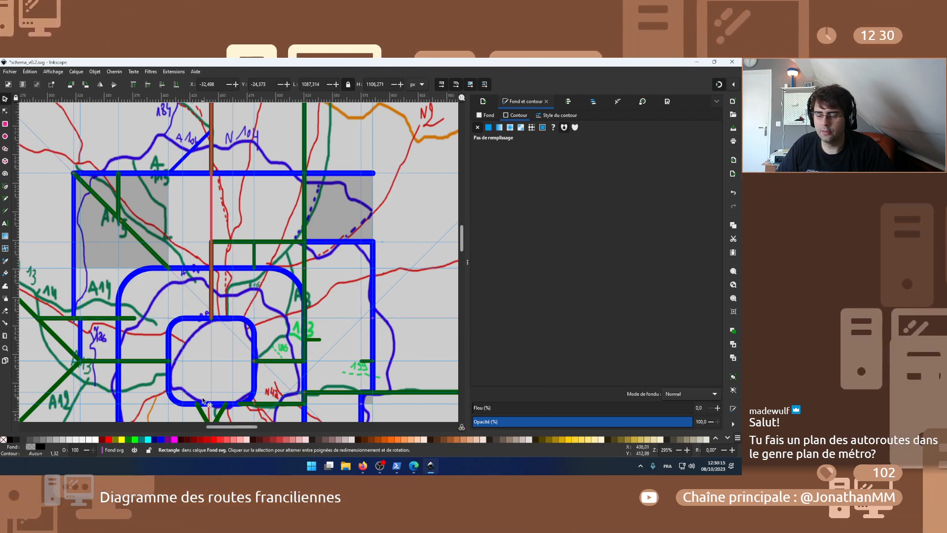
{"action": "left_click_drag", "start_coordinate": [233, 430], "coordinate": [230, 429]}
{"action": "scroll", "coordinate": [167, 299], "scroll_direction": "up", "scroll_amount": 2}
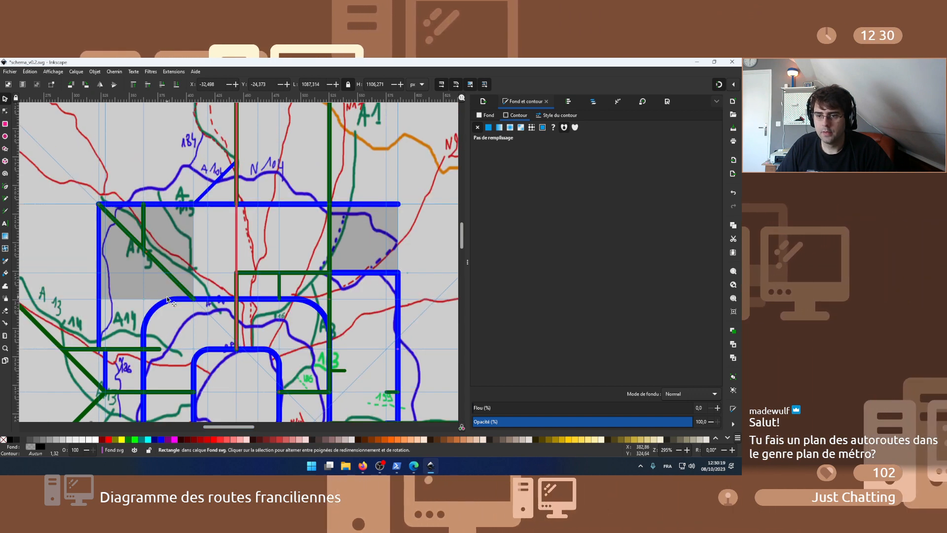
{"action": "left_click_drag", "start_coordinate": [224, 427], "coordinate": [204, 427]}
{"action": "scroll", "coordinate": [192, 272], "scroll_direction": "up", "scroll_amount": 3}
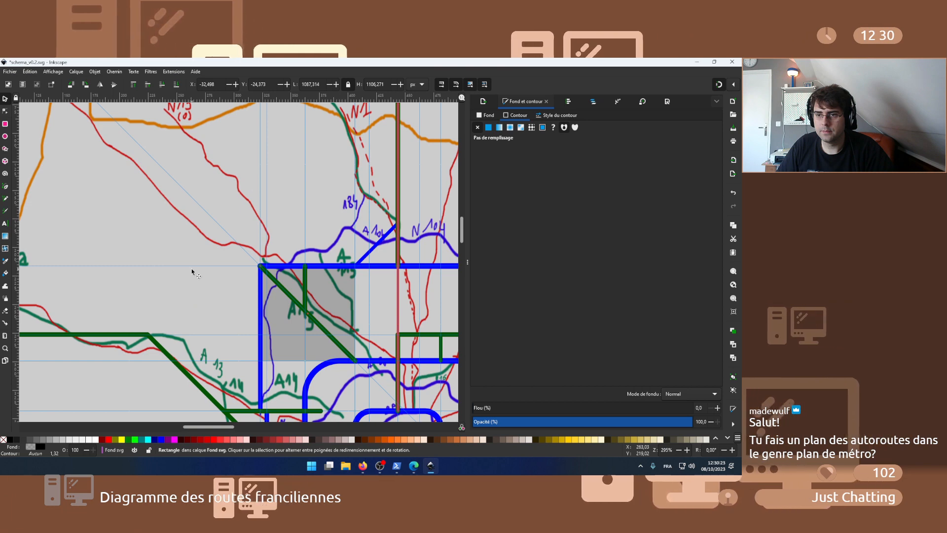
{"action": "scroll", "coordinate": [193, 273], "scroll_direction": "up", "scroll_amount": 3}
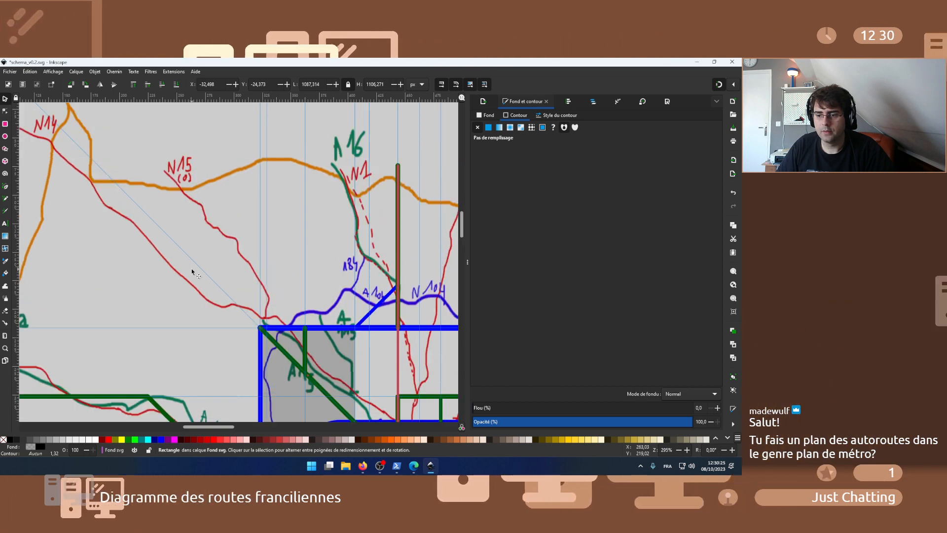
{"action": "scroll", "coordinate": [192, 273], "scroll_direction": "down", "scroll_amount": 3}
{"action": "scroll", "coordinate": [192, 272], "scroll_direction": "down", "scroll_amount": 2}
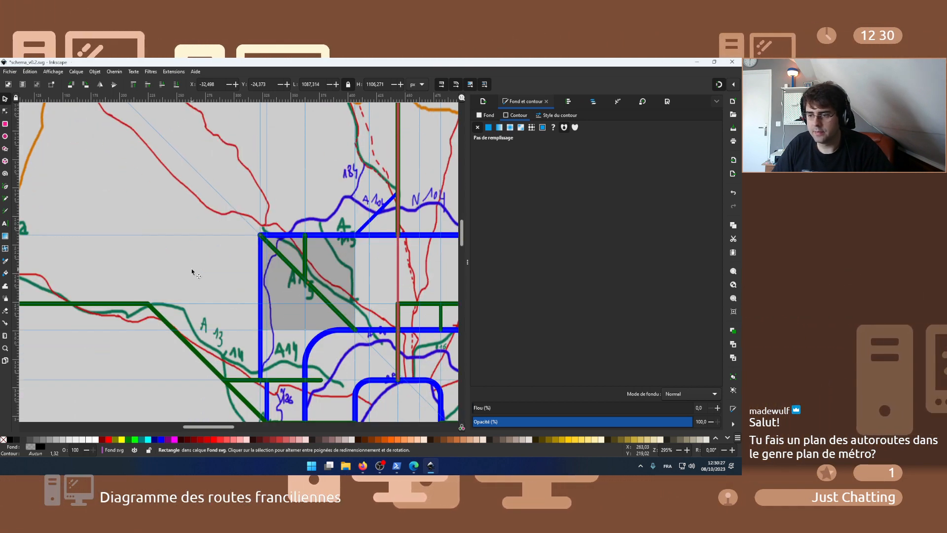
{"action": "scroll", "coordinate": [374, 363], "scroll_direction": "down", "scroll_amount": 2}
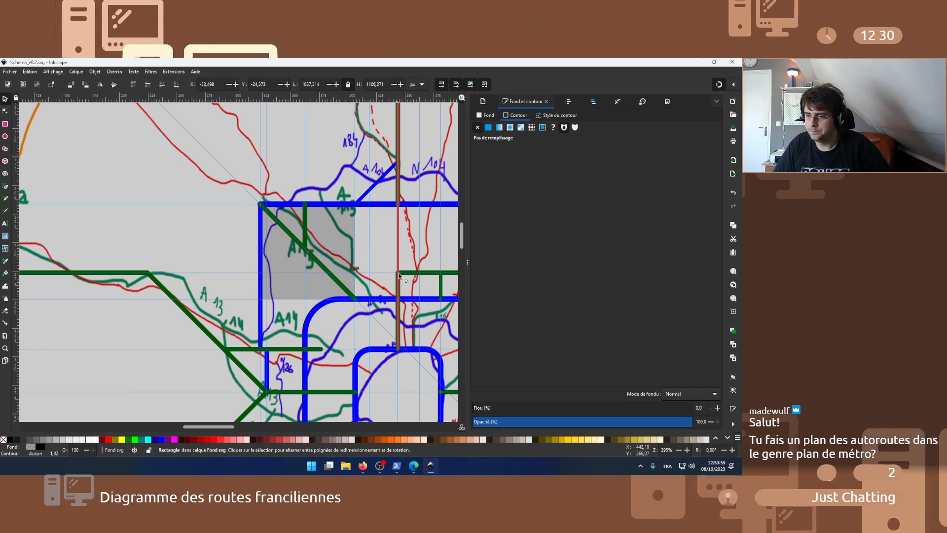
{"action": "scroll", "coordinate": [405, 347], "scroll_direction": "up", "scroll_amount": 2}
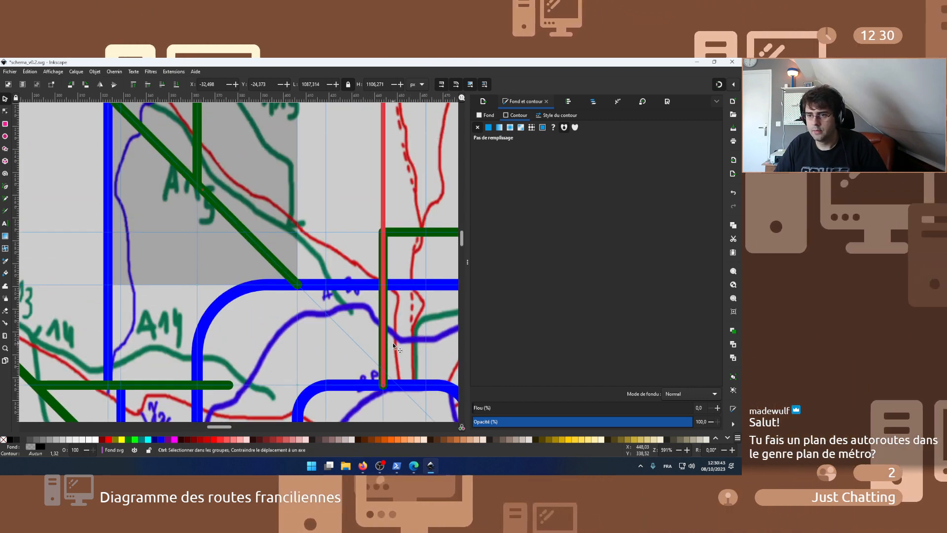
{"action": "key", "text": "ctrl"}
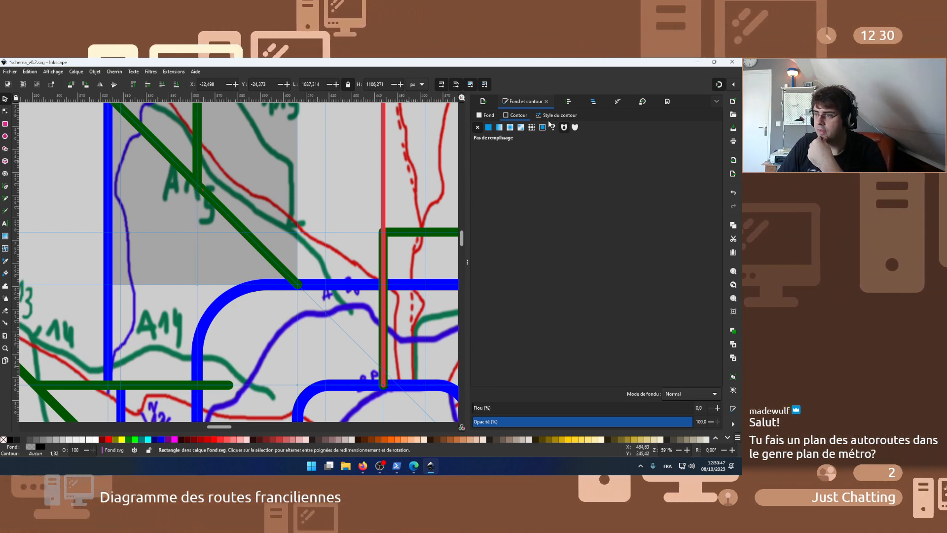
- Draw a line in the Nationales layer along the inner ring's top edge, from its left guide to the N1, and a short vertical from its midpoint
{"action": "left_click", "coordinate": [593, 101]}
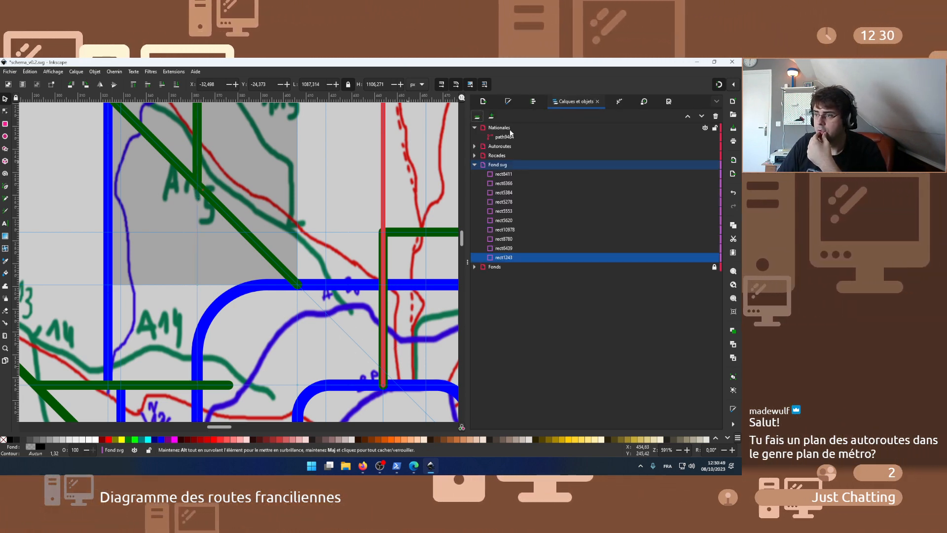
{"action": "left_click", "coordinate": [510, 130]}
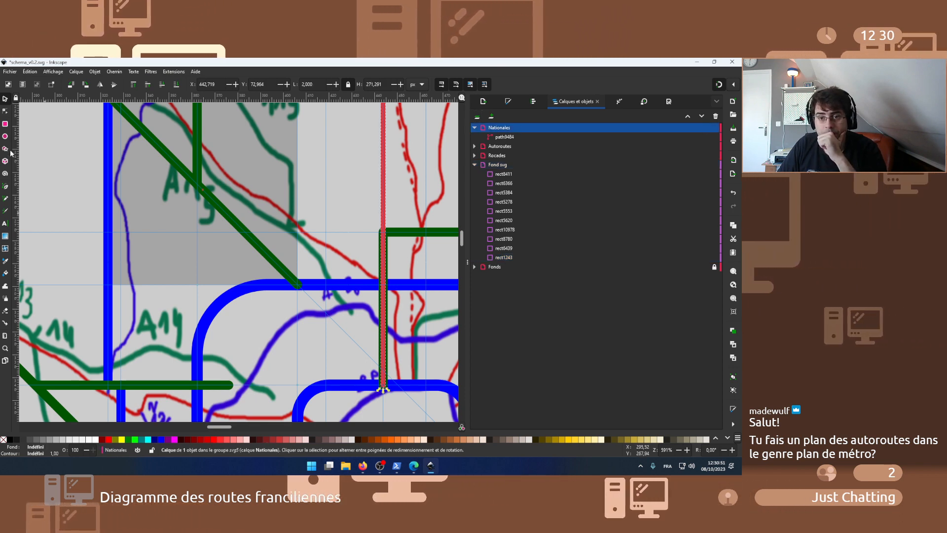
{"action": "left_click", "coordinate": [5, 188]}
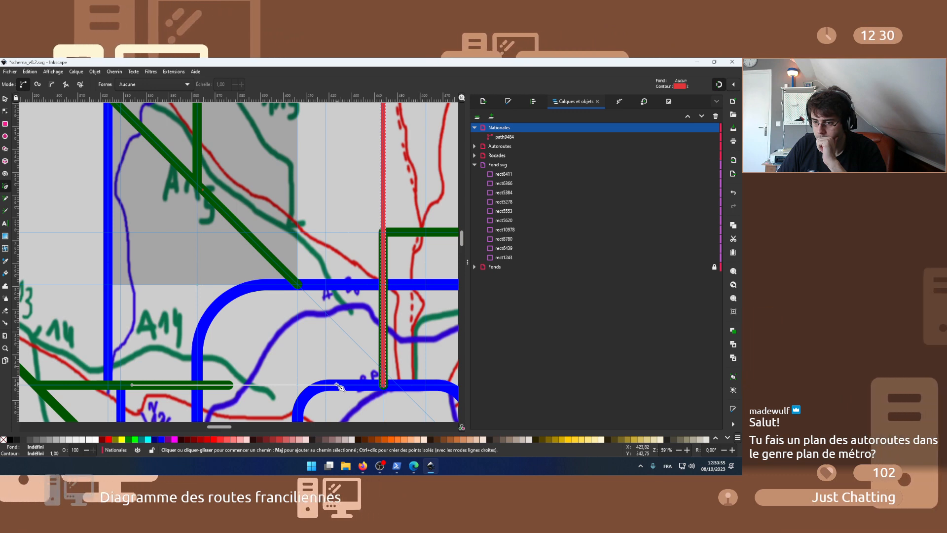
{"action": "left_click", "coordinate": [297, 385]}
{"action": "double_click", "coordinate": [383, 386]}
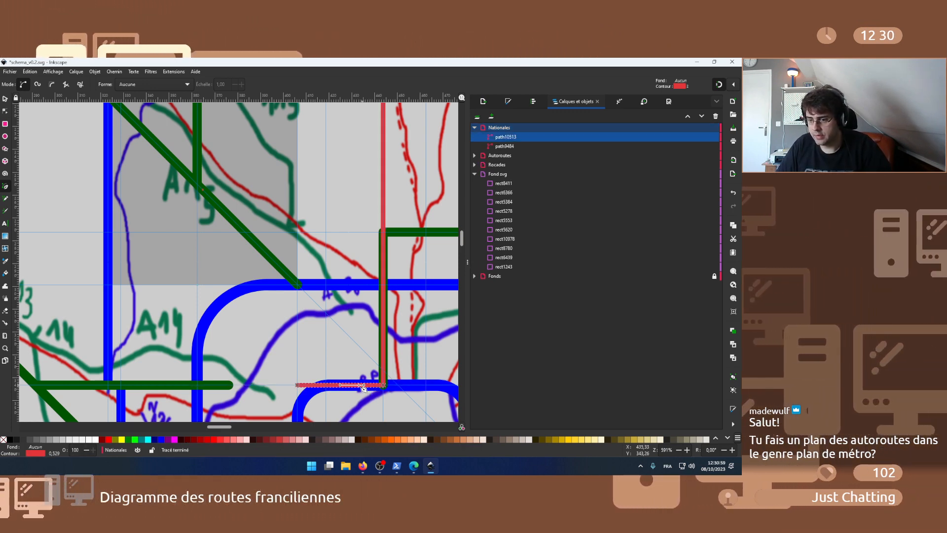
{"action": "double_click", "coordinate": [340, 345]}
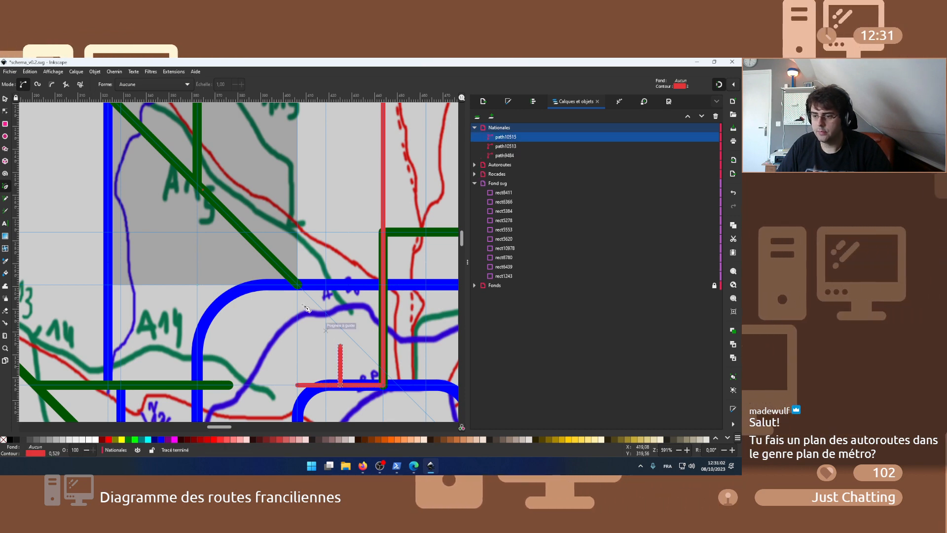
- Delete the short vertical line and the horizontal line on the inner ring's top edge from the Nationales layer
{"action": "left_click", "coordinate": [95, 72]}
{"action": "key", "text": "Escape"}
{"action": "key", "text": "Delete"}
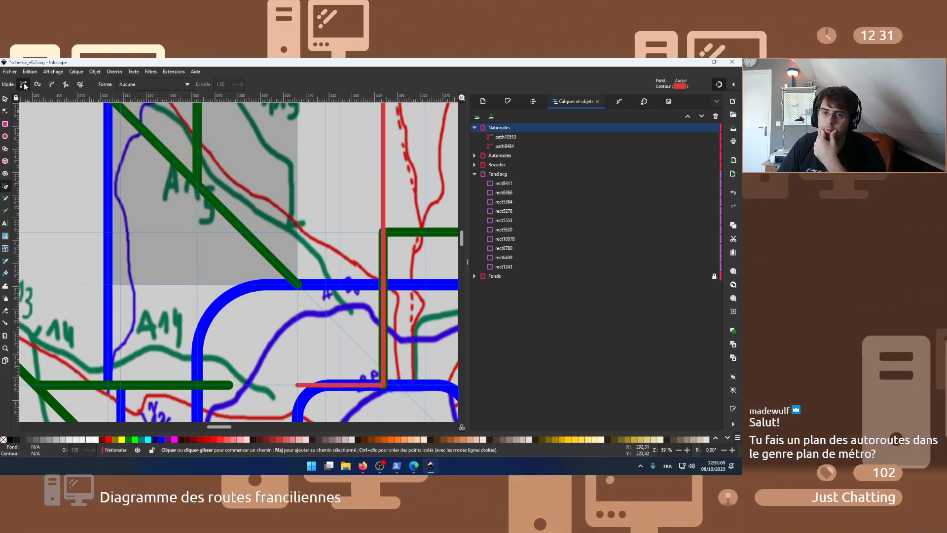
{"action": "left_click", "coordinate": [5, 99]}
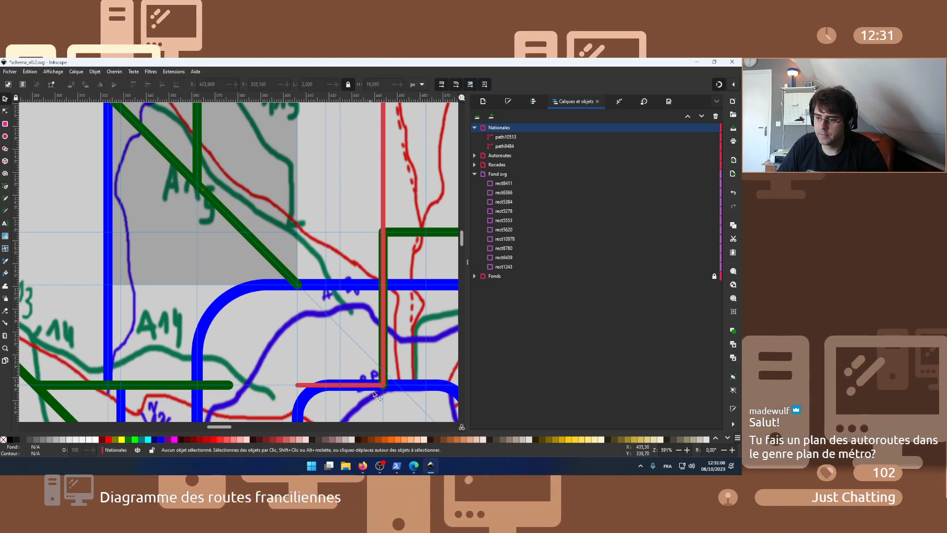
{"action": "left_click", "coordinate": [304, 386]}
{"action": "key", "text": "Delete"}
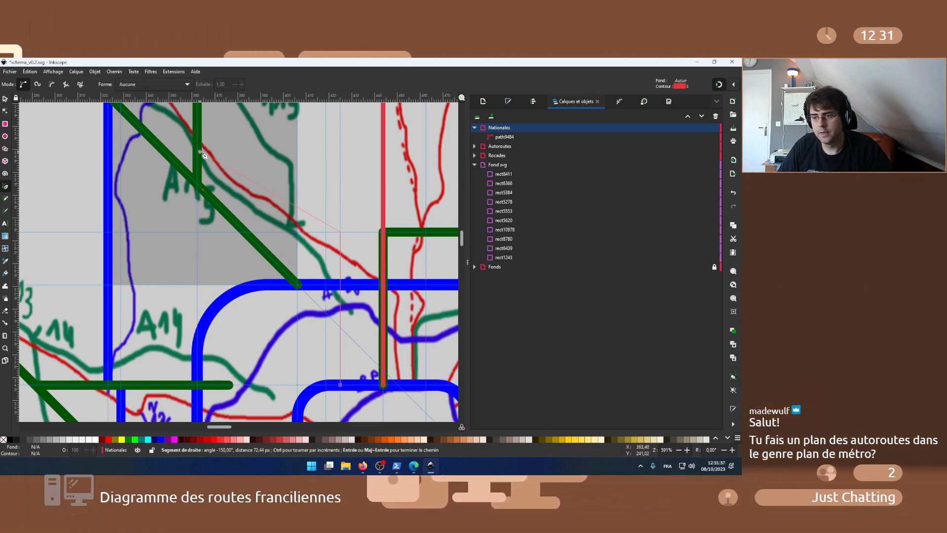
- Draw the N14 from the inner ring's top edge straight up, at 30° to the outer ring's northwest corner, then at 45° northwest past the orange boundary
{"action": "scroll", "coordinate": [200, 153], "scroll_direction": "up", "scroll_amount": 2}
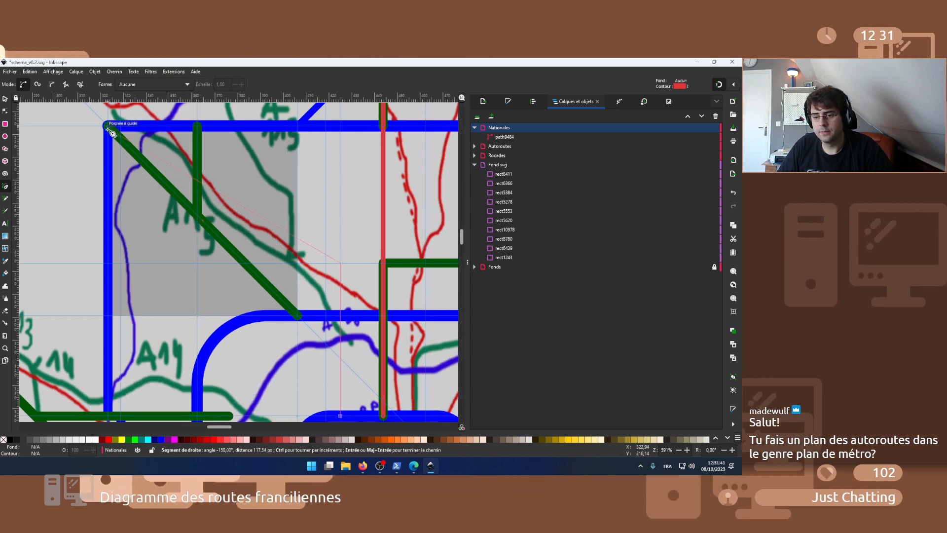
{"action": "scroll", "coordinate": [109, 129], "scroll_direction": "up", "scroll_amount": 2}
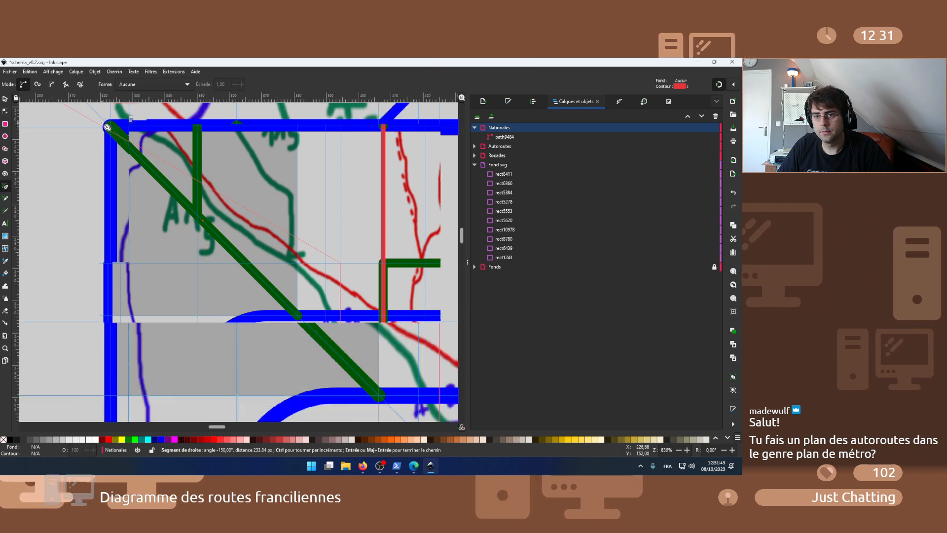
{"action": "scroll", "coordinate": [142, 146], "scroll_direction": "down", "scroll_amount": 6}
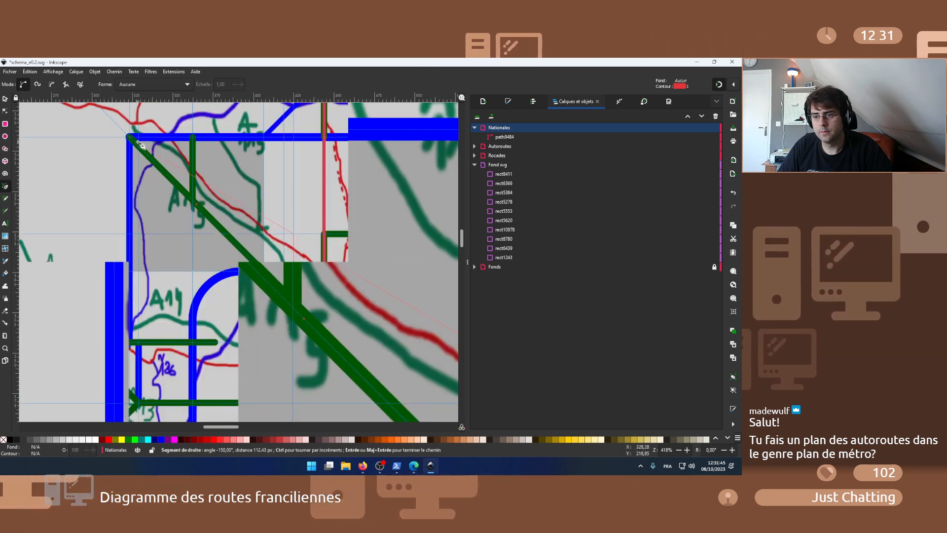
{"action": "scroll", "coordinate": [141, 146], "scroll_direction": "up", "scroll_amount": 4}
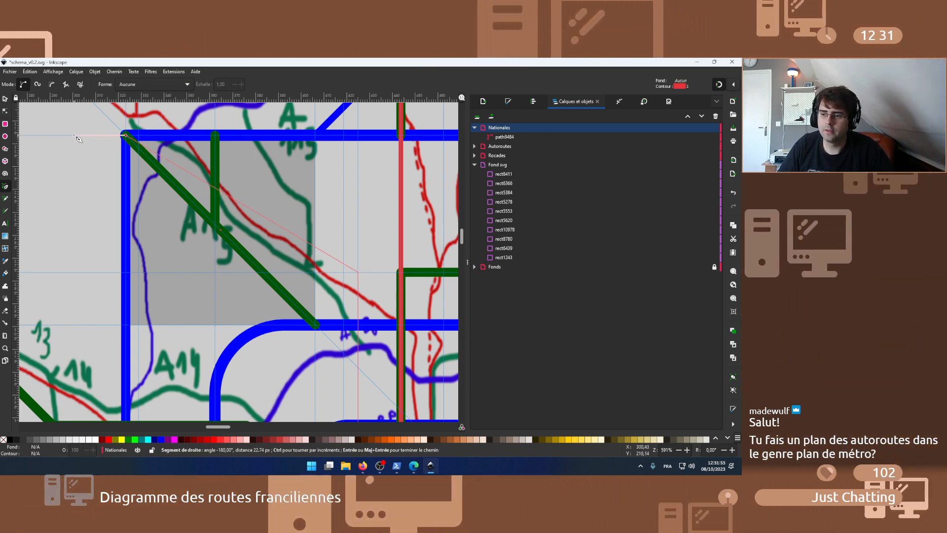
{"action": "scroll", "coordinate": [181, 282], "scroll_direction": "up", "scroll_amount": 3}
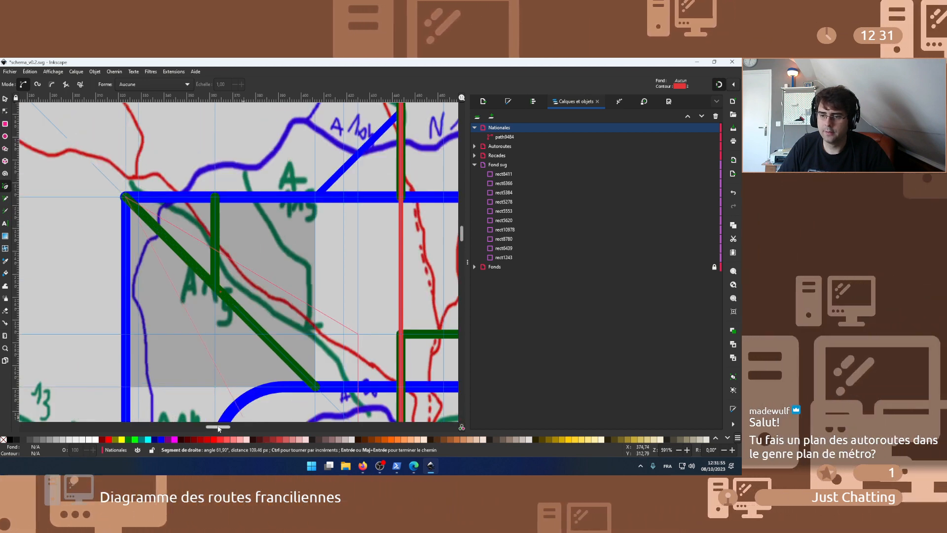
{"action": "scroll", "coordinate": [216, 424], "scroll_direction": "left", "scroll_amount": 5}
{"action": "scroll", "coordinate": [206, 303], "scroll_direction": "up", "scroll_amount": 2}
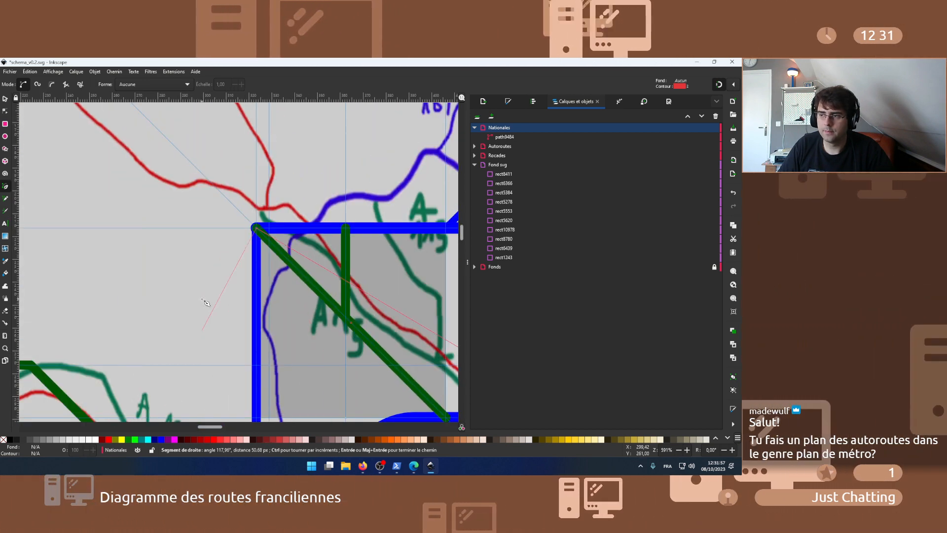
{"action": "scroll", "coordinate": [206, 303], "scroll_direction": "down", "scroll_amount": 2, "text": "ctrl"}
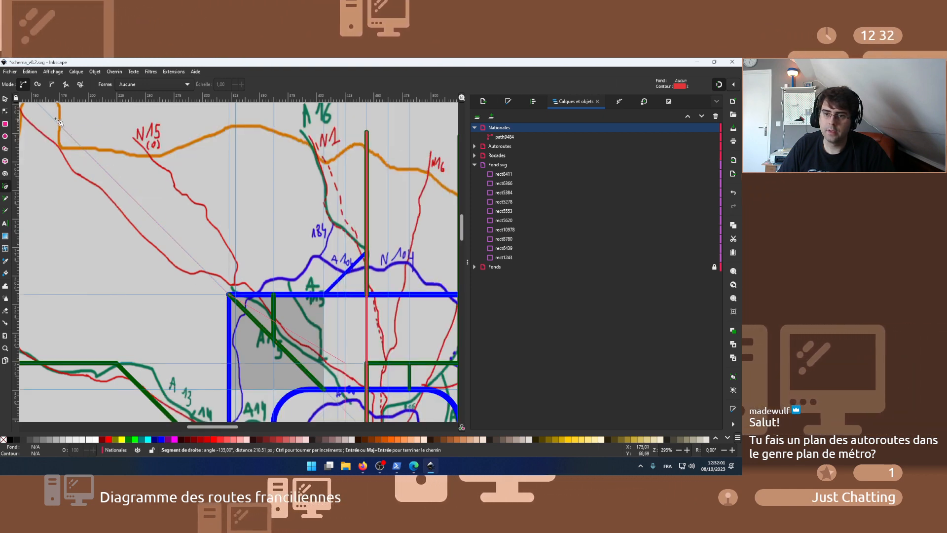
{"action": "double_click", "coordinate": [55, 119]}
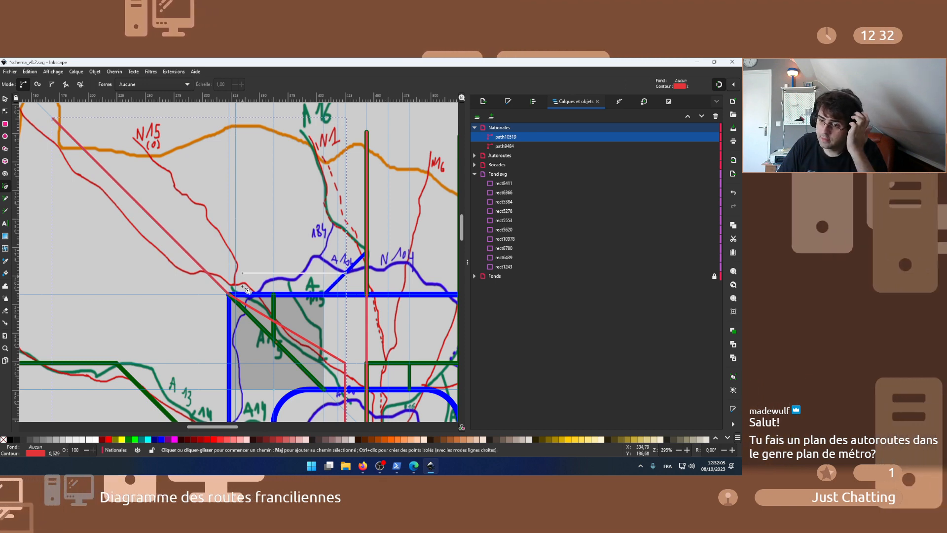
- Draw the N15 as a vertical line from the outer ring's northwest corner up to the orange boundary
{"action": "left_click", "coordinate": [228, 294]}
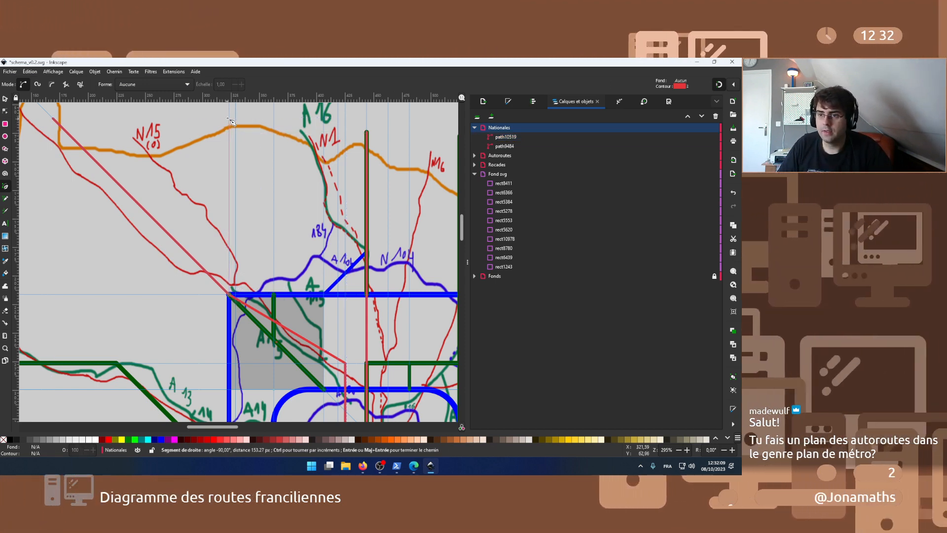
{"action": "key", "text": "Escape"}
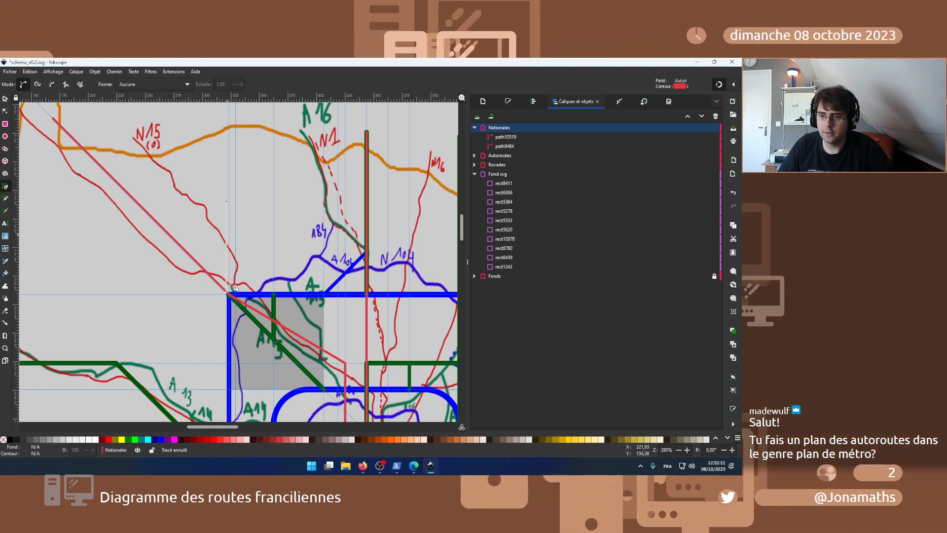
{"action": "left_click", "coordinate": [230, 292]}
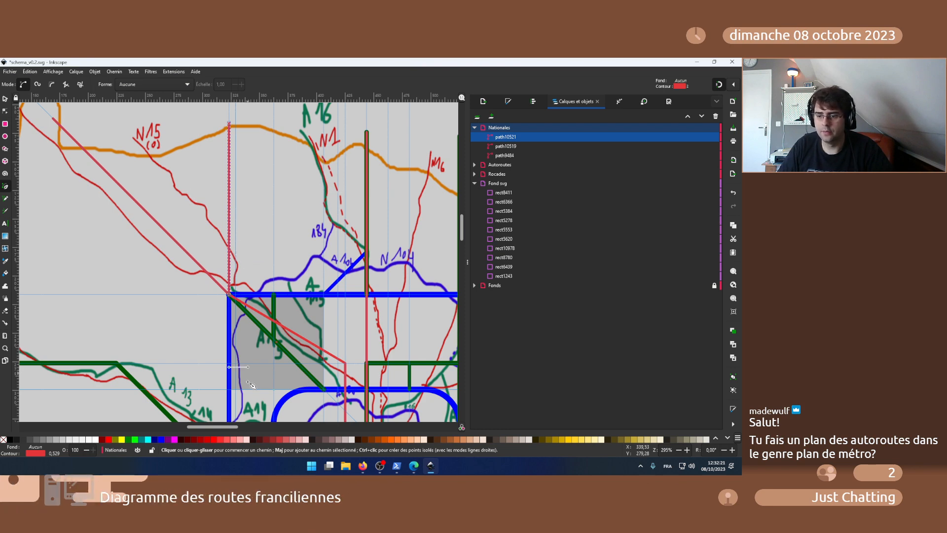
- Draw the N16 from the N1 at 45° to the outer ring's top edge, then vertically up to the level of the N1's top end
{"action": "left_click_drag", "start_coordinate": [221, 425], "coordinate": [246, 426]}
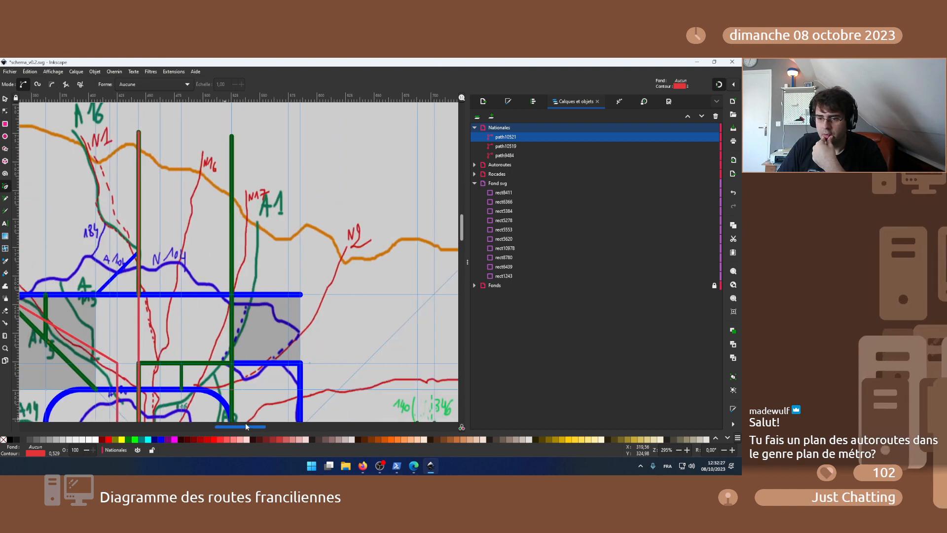
{"action": "scroll", "coordinate": [183, 377], "scroll_direction": "down", "scroll_amount": 3}
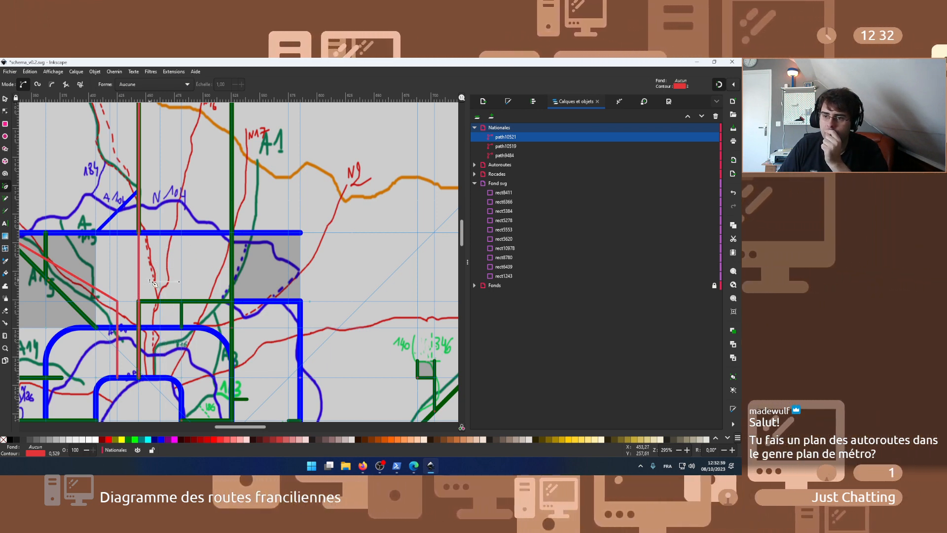
{"action": "left_click", "coordinate": [182, 232]}
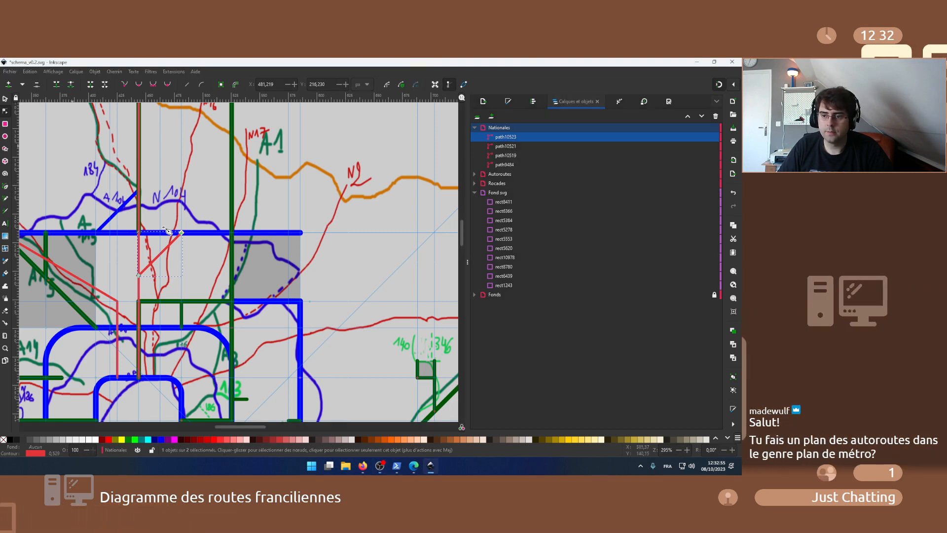
{"action": "scroll", "coordinate": [192, 180], "scroll_direction": "up", "scroll_amount": 6}
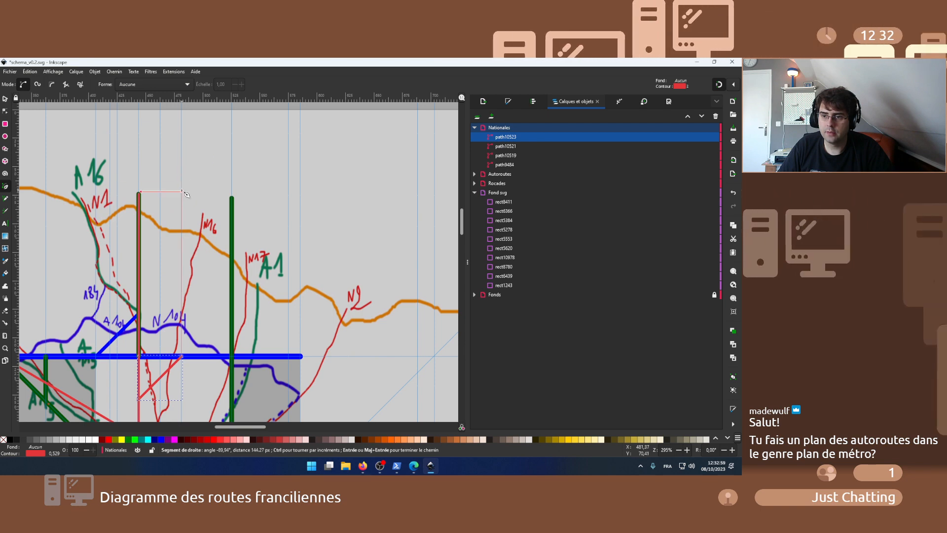
{"action": "double_click", "coordinate": [183, 191]}
{"action": "scroll", "coordinate": [183, 192], "scroll_direction": "down", "scroll_amount": 5}
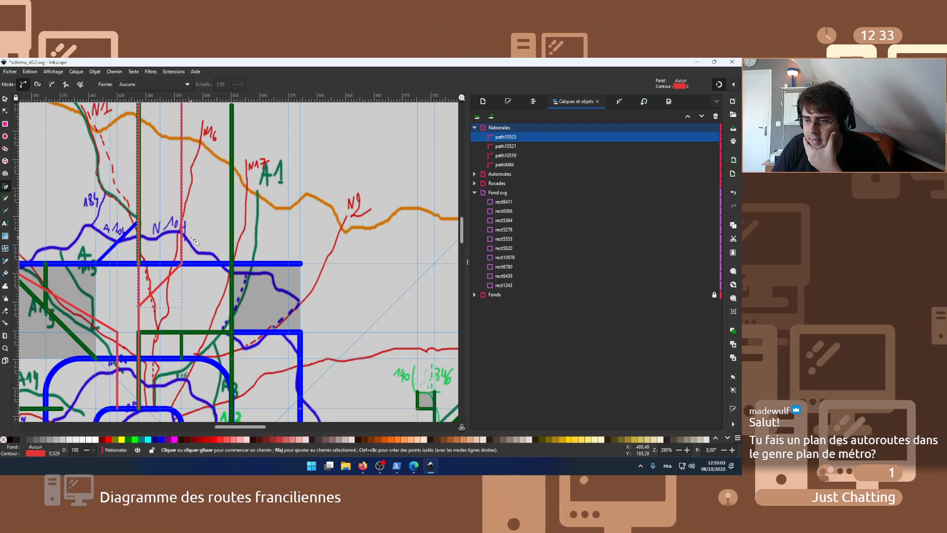
- Draw the N2 from the inner ring's top edge at 45° to the A1, horizontally to the blue ring's corner, then steeply northeast past the orange boundary
{"action": "scroll", "coordinate": [195, 240], "scroll_direction": "down", "scroll_amount": 2}
{"action": "scroll", "coordinate": [195, 244], "scroll_direction": "down", "scroll_amount": 4}
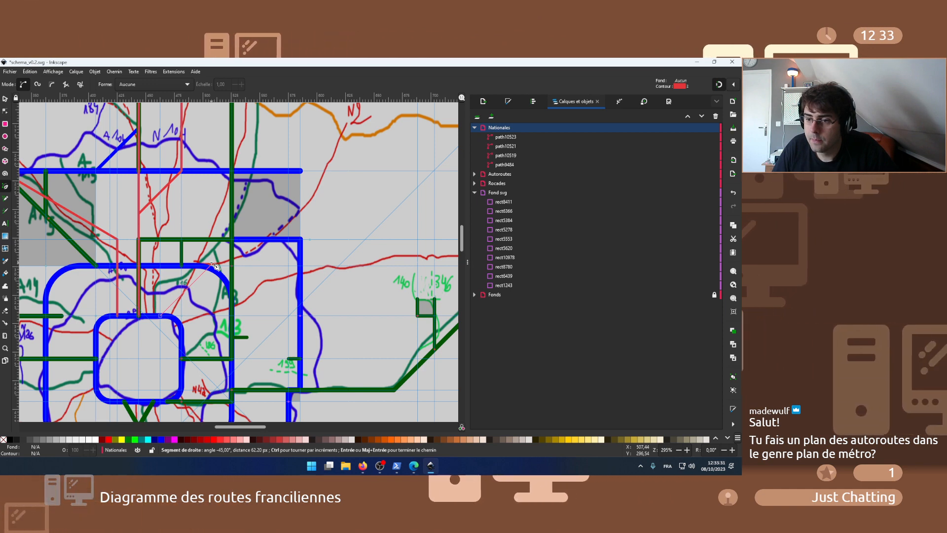
{"action": "scroll", "coordinate": [216, 266], "scroll_direction": "up", "scroll_amount": 3}
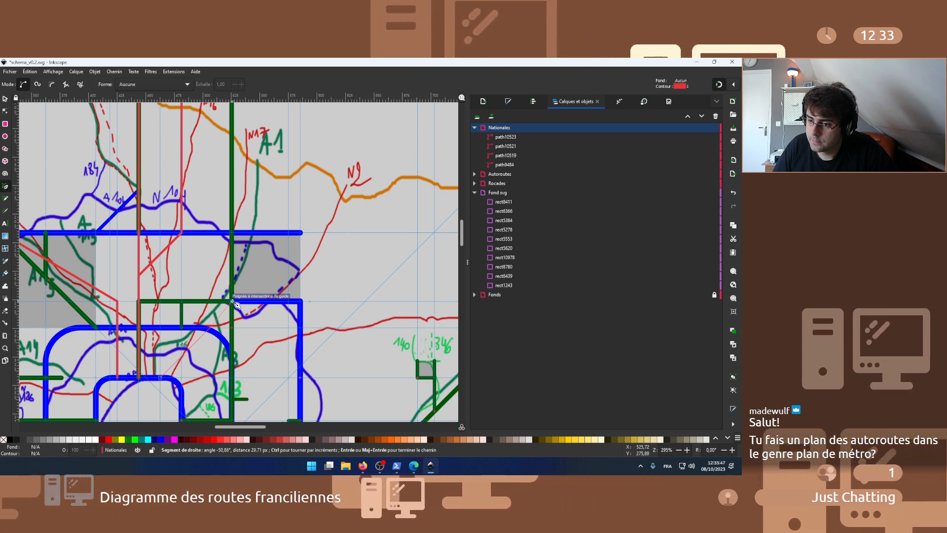
{"action": "left_click", "coordinate": [302, 299]}
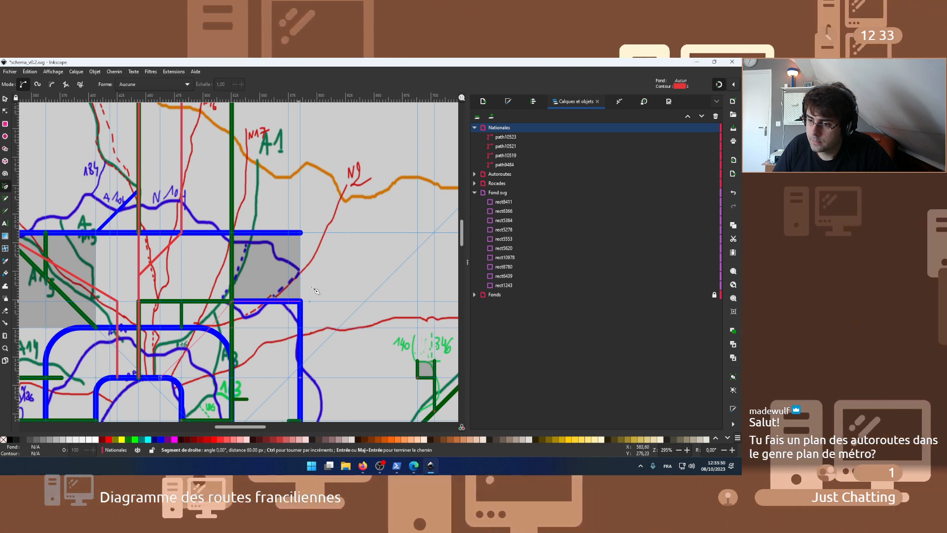
{"action": "double_click", "coordinate": [402, 149]}
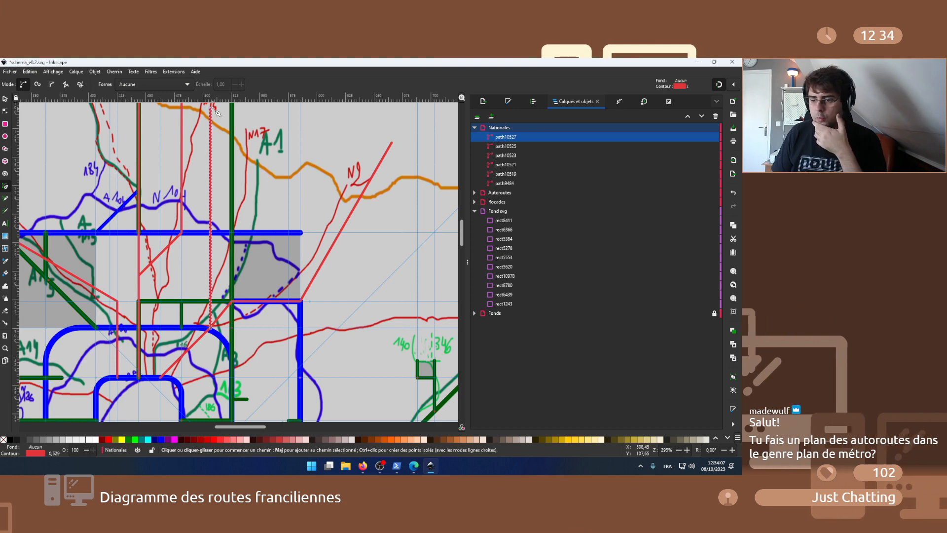
- Examine the hand-drawn N3 from the inner ring eastward to the A4 and the orange boundary
{"action": "scroll", "coordinate": [242, 183], "scroll_direction": "down", "scroll_amount": 3}
{"action": "scroll", "coordinate": [242, 184], "scroll_direction": "down", "scroll_amount": 2}
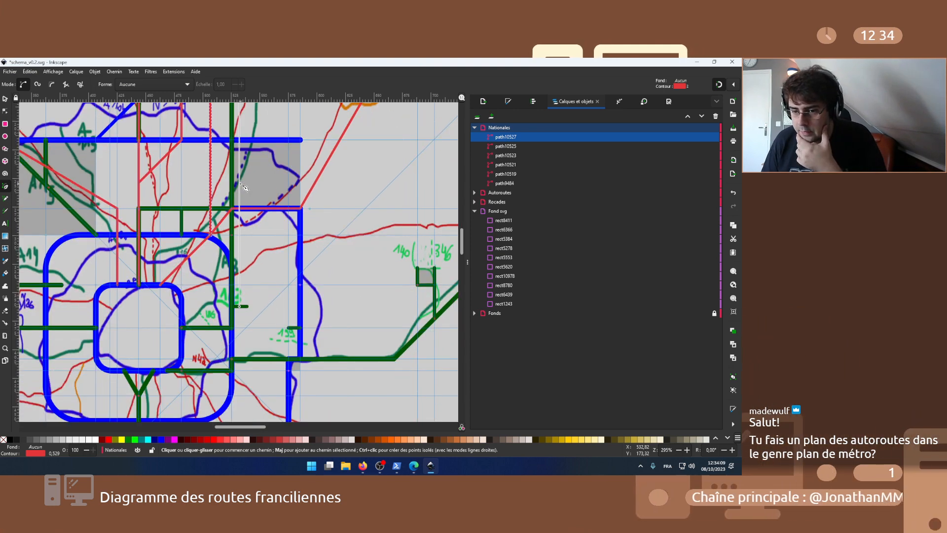
{"action": "scroll", "coordinate": [236, 409], "scroll_direction": "down", "scroll_amount": 2}
{"action": "left_click_drag", "start_coordinate": [227, 430], "coordinate": [260, 429]}
{"action": "scroll", "coordinate": [260, 430], "scroll_direction": "right", "scroll_amount": 5}
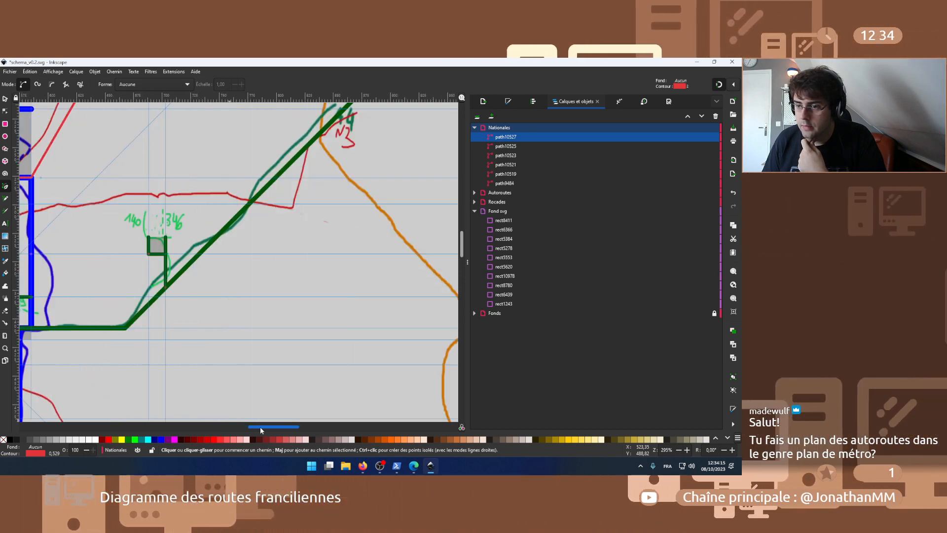
{"action": "scroll", "coordinate": [246, 424], "scroll_direction": "left", "scroll_amount": 4}
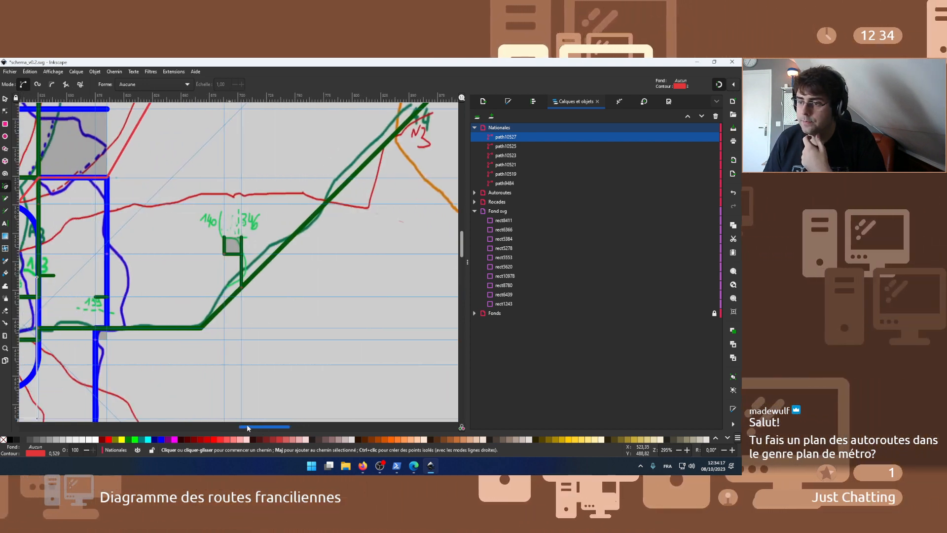
{"action": "scroll", "coordinate": [237, 423], "scroll_direction": "left", "scroll_amount": 1}
{"action": "scroll", "coordinate": [231, 422], "scroll_direction": "left", "scroll_amount": 5}
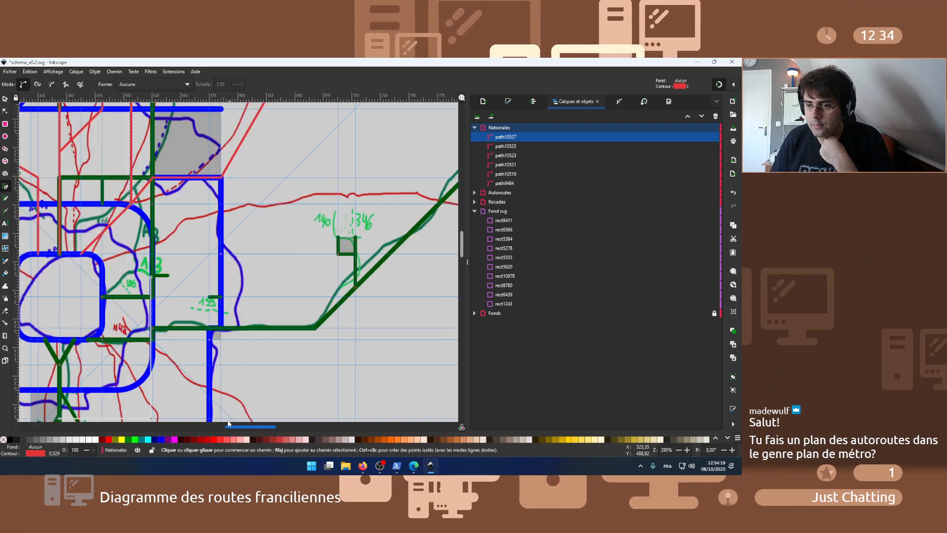
{"action": "scroll", "coordinate": [226, 418], "scroll_direction": "left", "scroll_amount": 4}
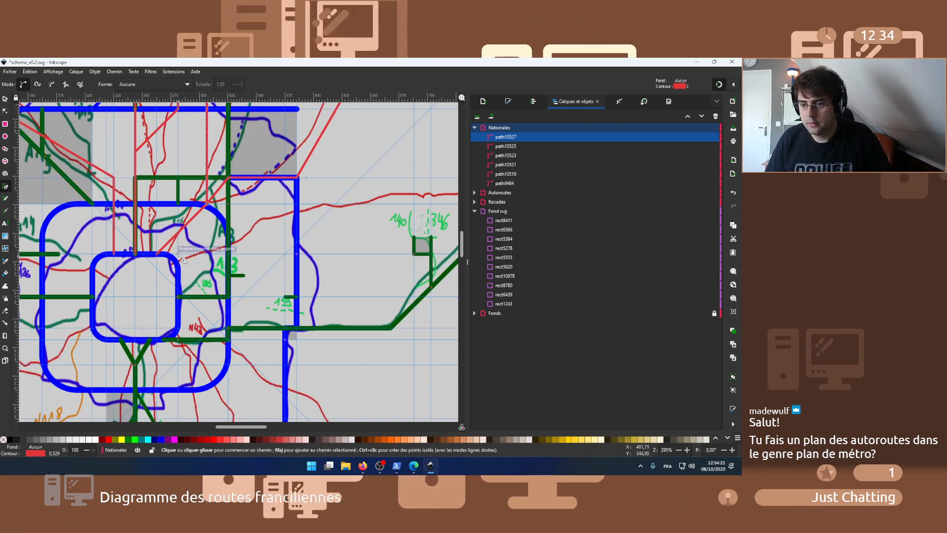
- Draw the N3 from the inner ring's northeast corner at 30°, horizontally along the guide across the A4, then diagonally northeast alongside the A4
{"action": "left_click", "coordinate": [230, 225]}
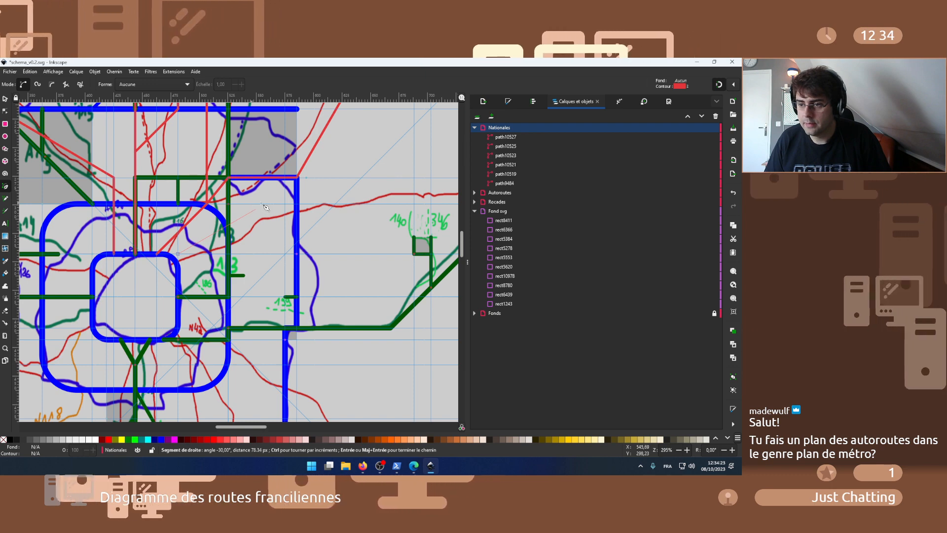
{"action": "left_click", "coordinate": [282, 207]}
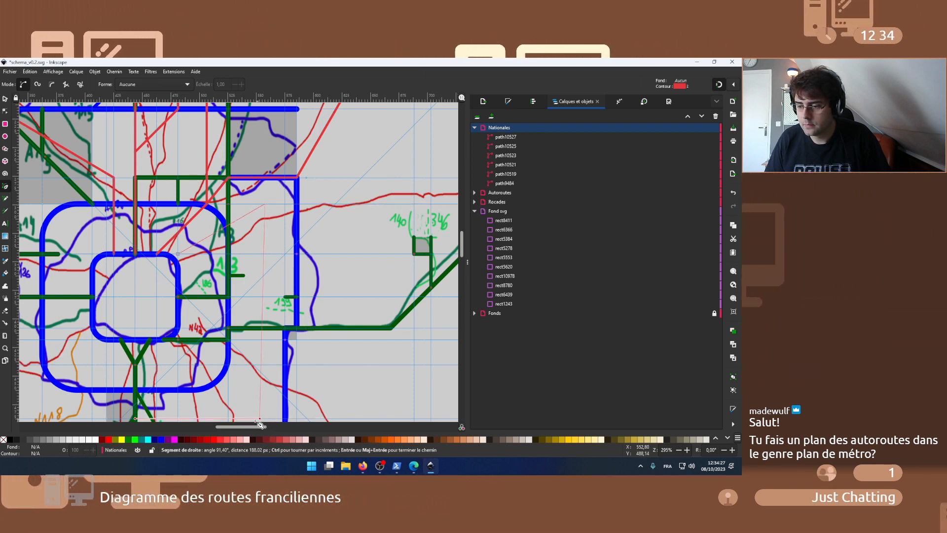
{"action": "scroll", "coordinate": [256, 431], "scroll_direction": "right", "scroll_amount": 5}
{"action": "scroll", "coordinate": [282, 431], "scroll_direction": "right", "scroll_amount": 8}
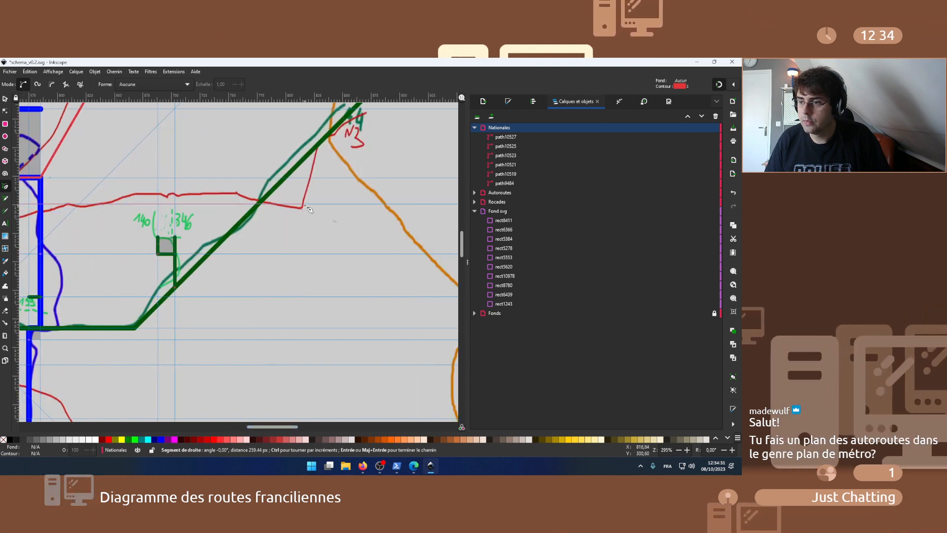
{"action": "left_click", "coordinate": [269, 210]}
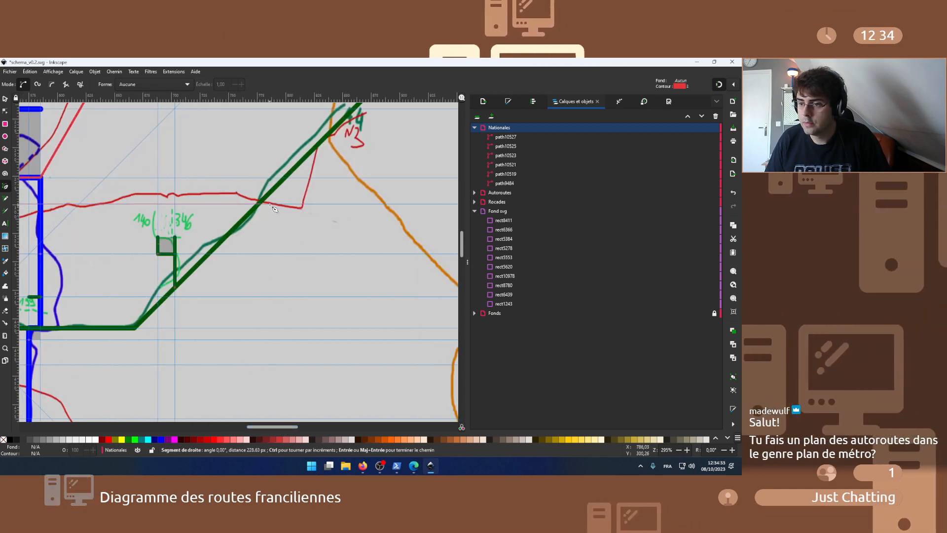
{"action": "double_click", "coordinate": [375, 108]}
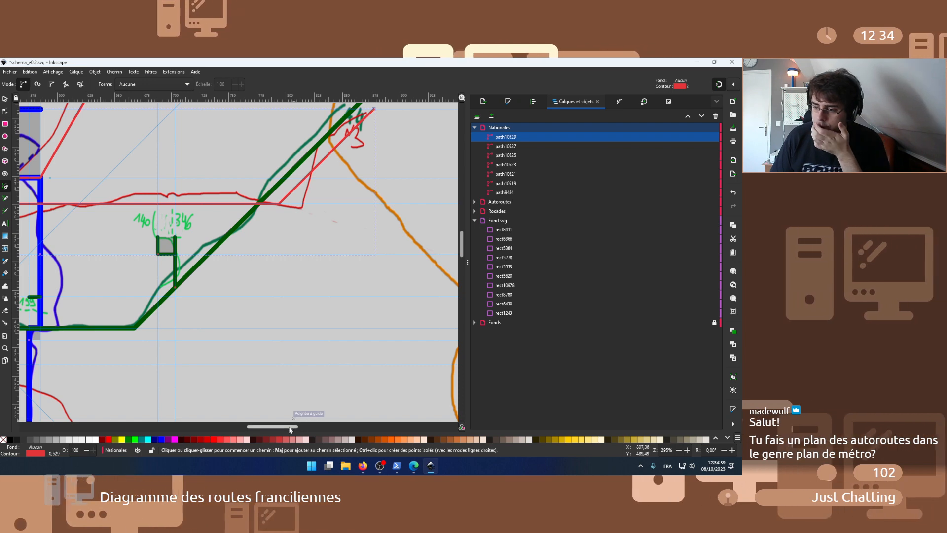
- Hide the Autoroutes and Rocades layers to examine the hand-drawn roads southeast of the rings, and show both layers again
{"action": "scroll", "coordinate": [269, 425], "scroll_direction": "left", "scroll_amount": 3}
{"action": "scroll", "coordinate": [253, 421], "scroll_direction": "left", "scroll_amount": 2}
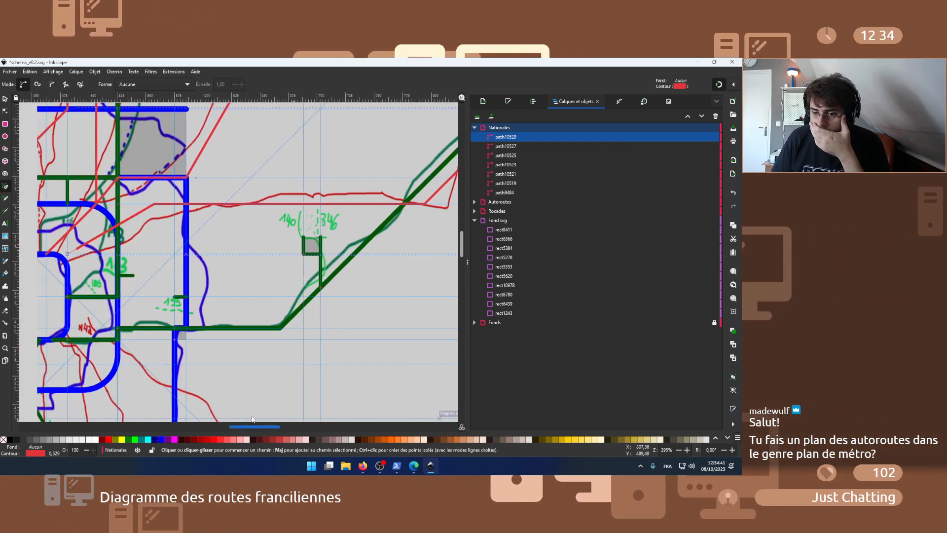
{"action": "scroll", "coordinate": [251, 418], "scroll_direction": "left", "scroll_amount": 6}
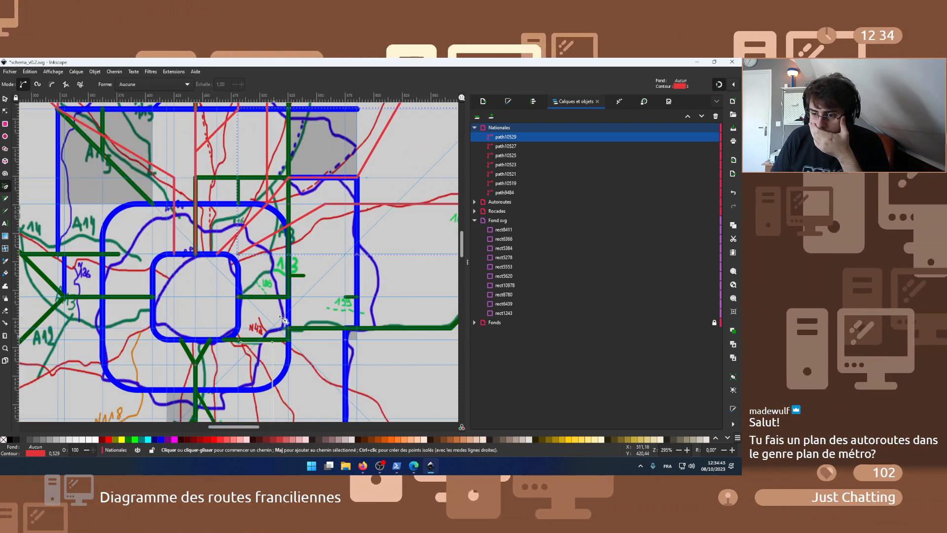
{"action": "scroll", "coordinate": [287, 311], "scroll_direction": "down", "scroll_amount": 2}
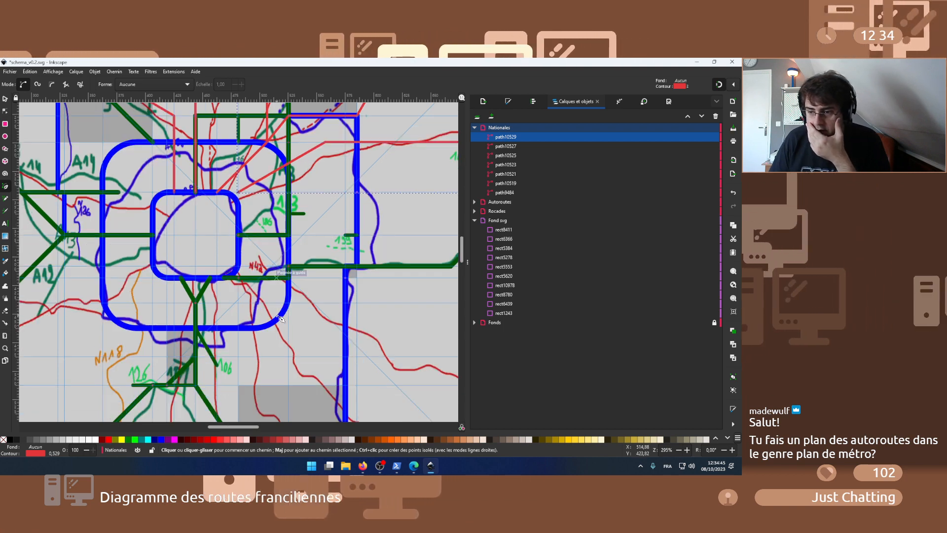
{"action": "scroll", "coordinate": [449, 246], "scroll_direction": "down", "scroll_amount": 2}
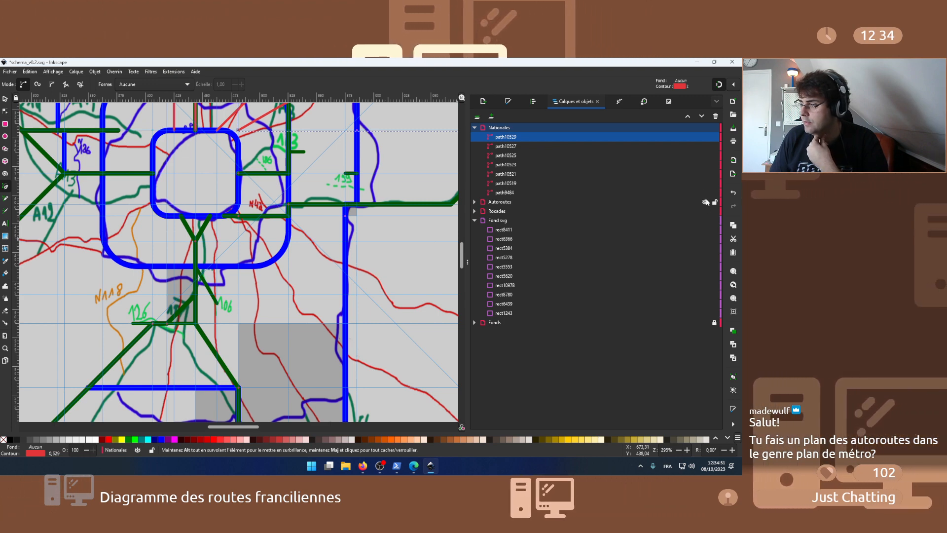
{"action": "left_click", "coordinate": [705, 202]}
{"action": "left_click", "coordinate": [706, 211]}
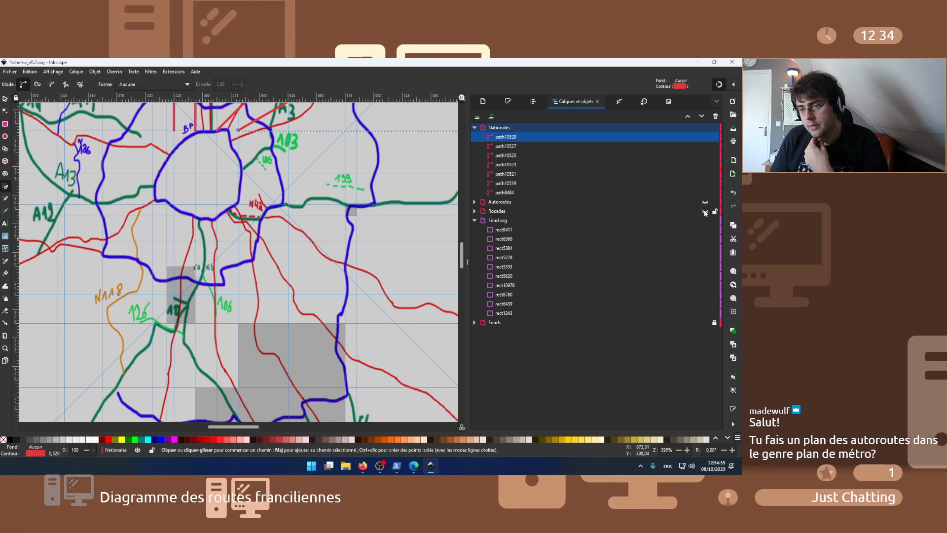
{"action": "left_click", "coordinate": [705, 211]}
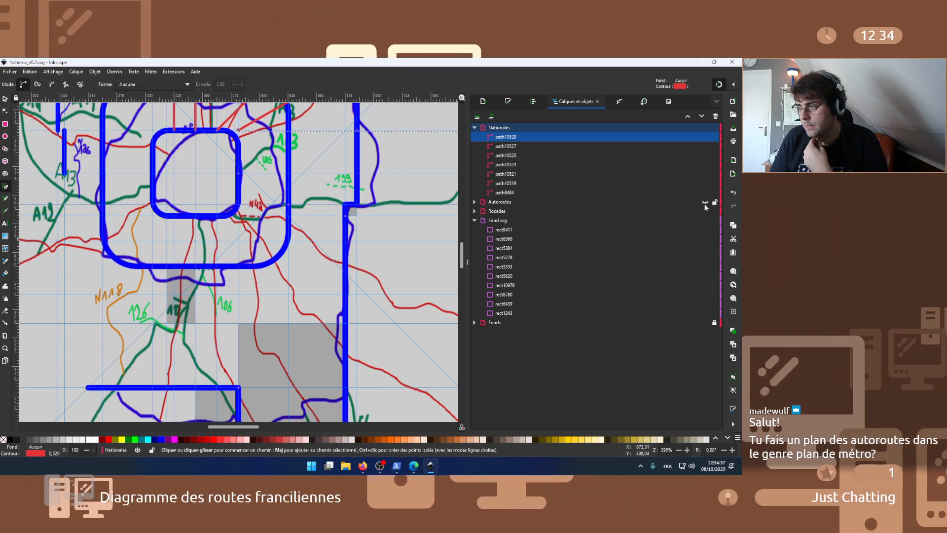
{"action": "left_click", "coordinate": [705, 203]}
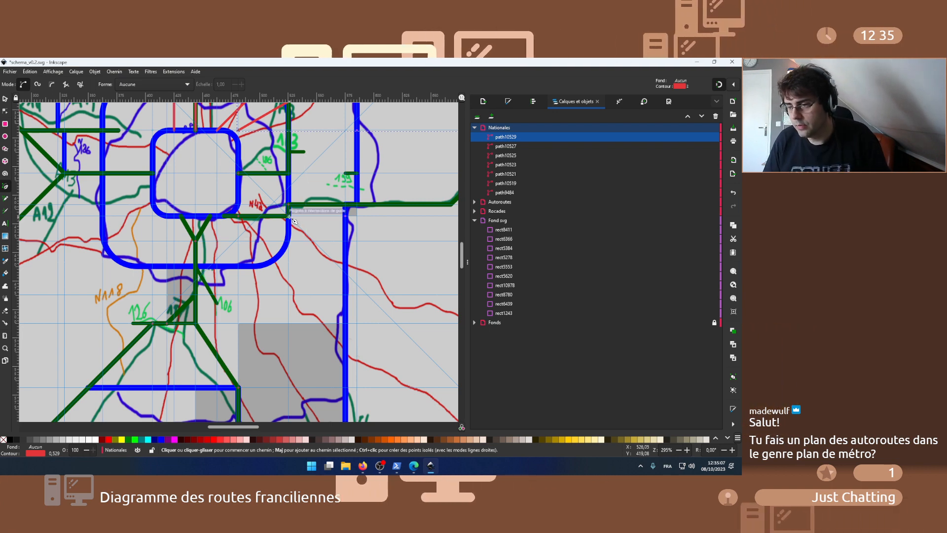
- Draw the N4 from the outer ring's east edge at 45° southeast to the horizontal guide, and horizontally east past the orange boundary
{"action": "left_click_drag", "start_coordinate": [252, 426], "coordinate": [272, 426]}
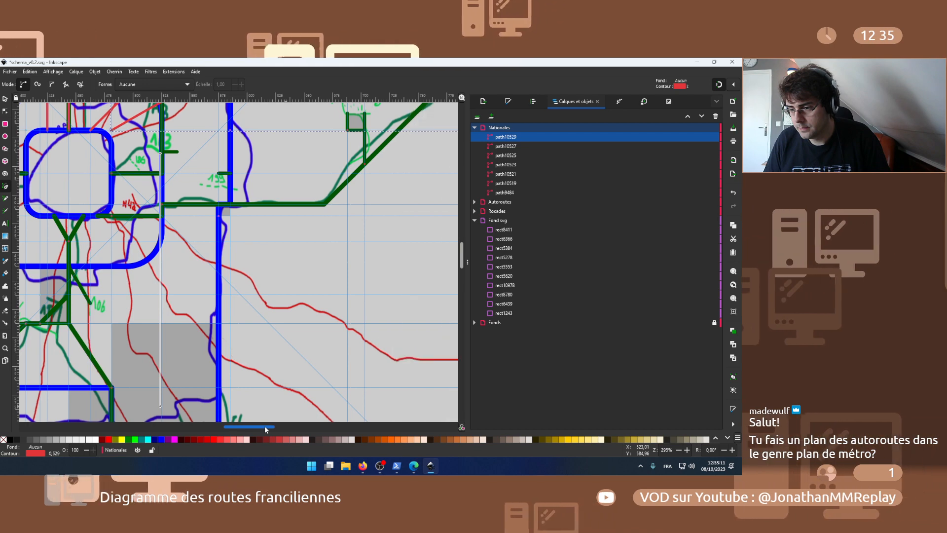
{"action": "scroll", "coordinate": [266, 368], "scroll_direction": "down", "scroll_amount": 2}
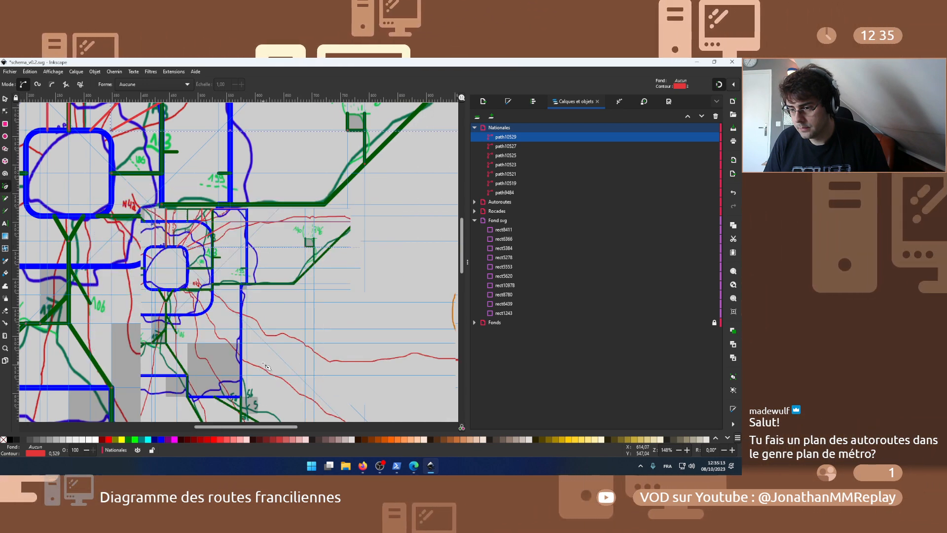
{"action": "scroll", "coordinate": [267, 367], "scroll_direction": "down", "scroll_amount": 1}
{"action": "scroll", "coordinate": [266, 367], "scroll_direction": "up", "scroll_amount": 3}
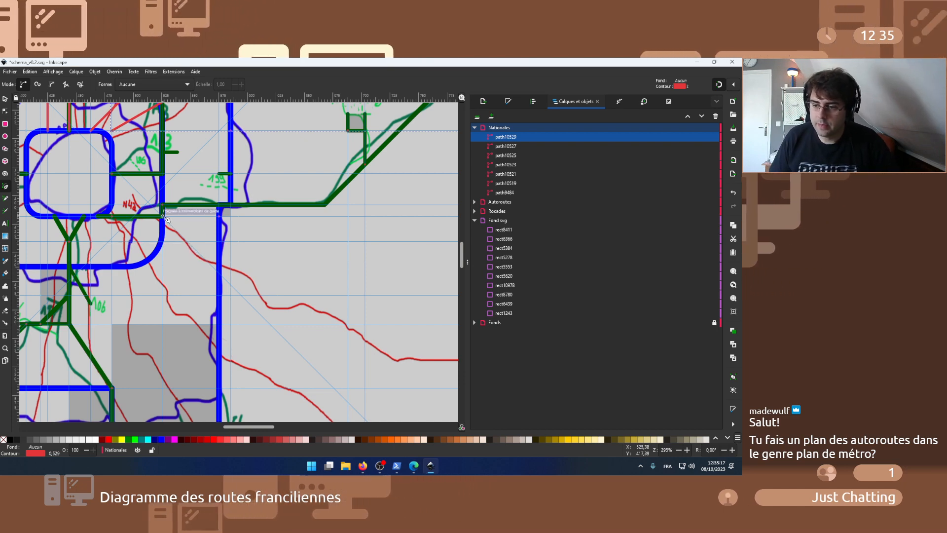
{"action": "left_click", "coordinate": [274, 323]}
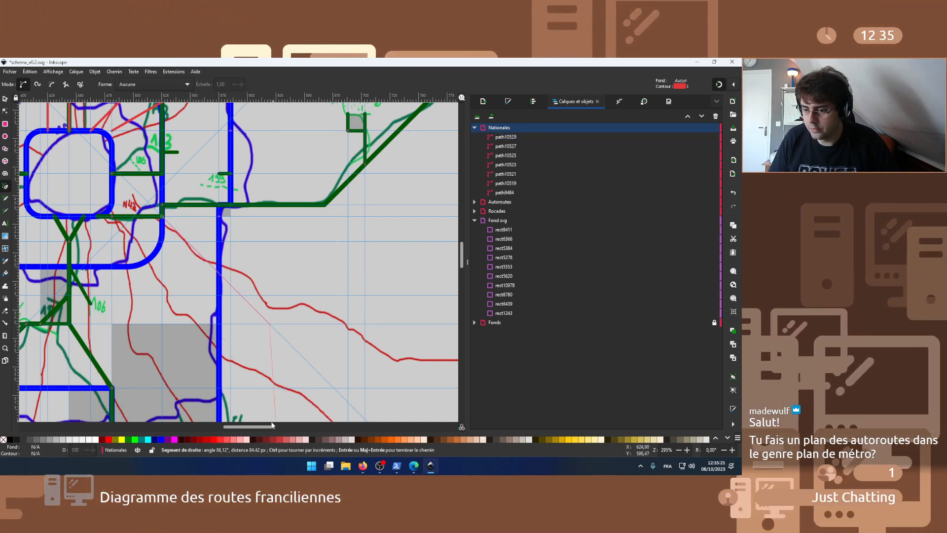
{"action": "left_click_drag", "start_coordinate": [272, 425], "coordinate": [296, 430]}
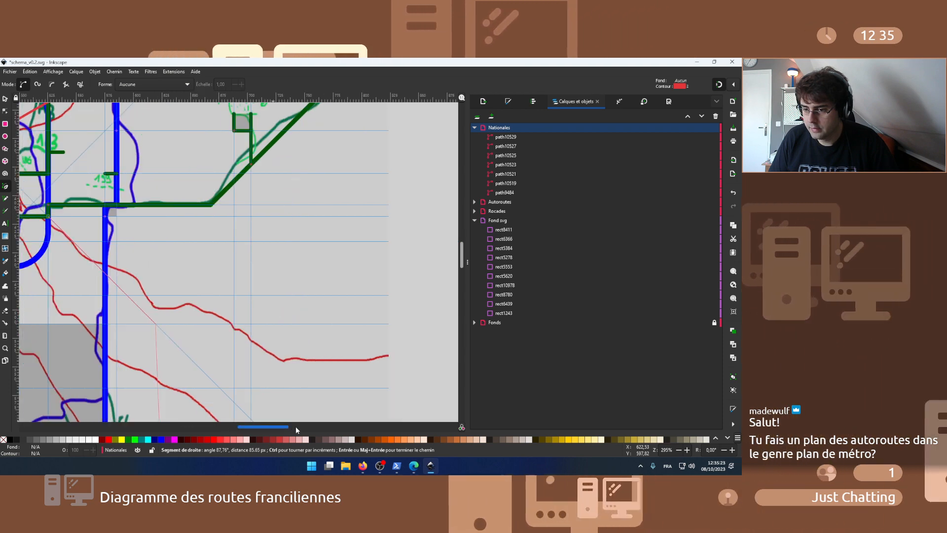
{"action": "double_click", "coordinate": [414, 323]}
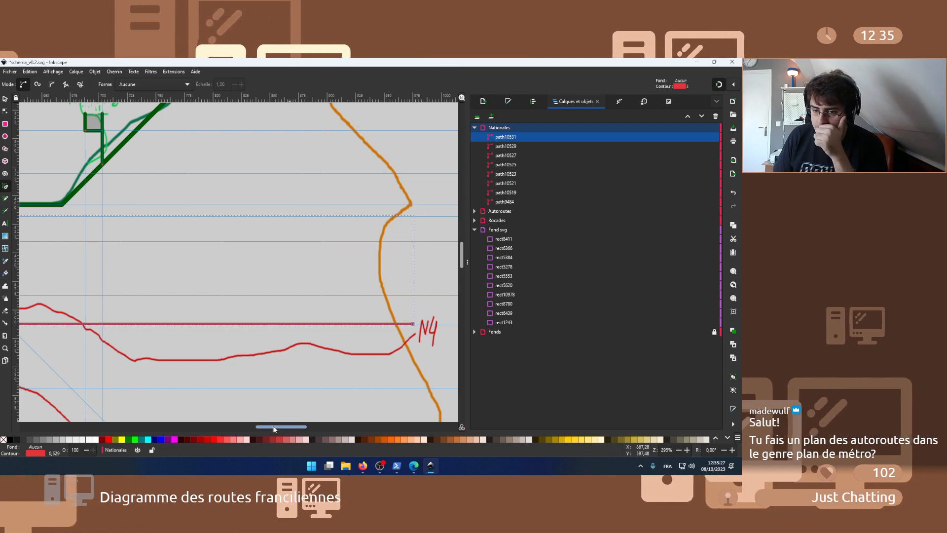
- Draw the N19 from the inner ring's southeast corner at 45° to the lower horizontal guide, and horizontally east to the orange boundary
{"action": "left_click_drag", "start_coordinate": [274, 429], "coordinate": [229, 422]}
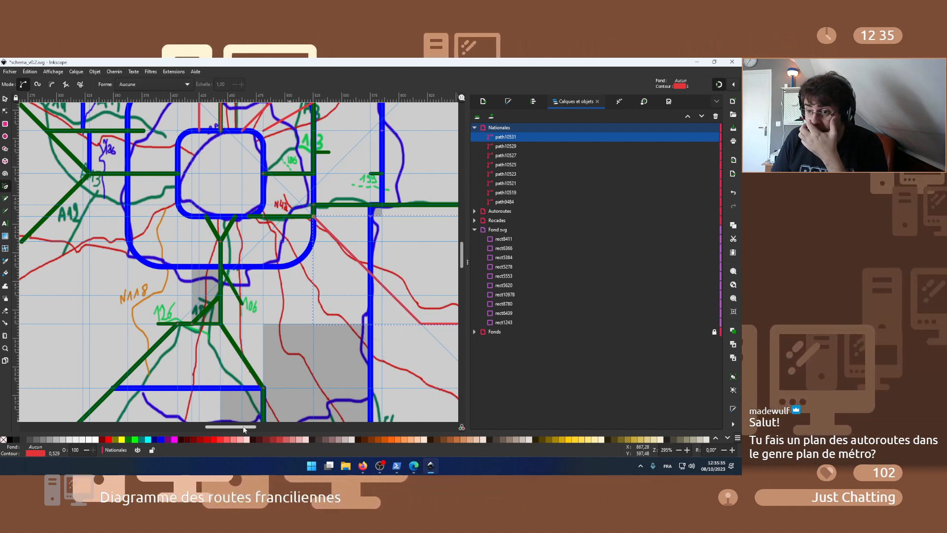
{"action": "left_click", "coordinate": [263, 217]}
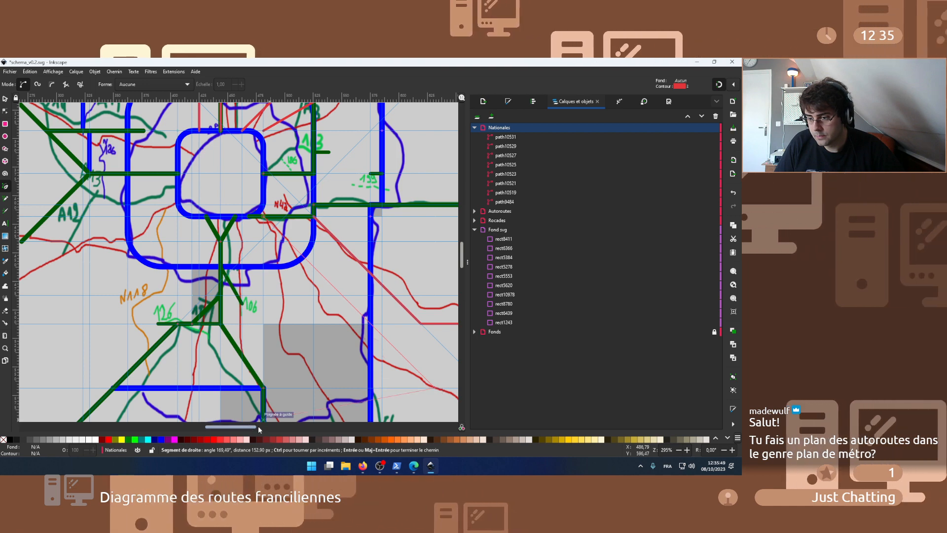
{"action": "left_click_drag", "start_coordinate": [258, 425], "coordinate": [298, 428]}
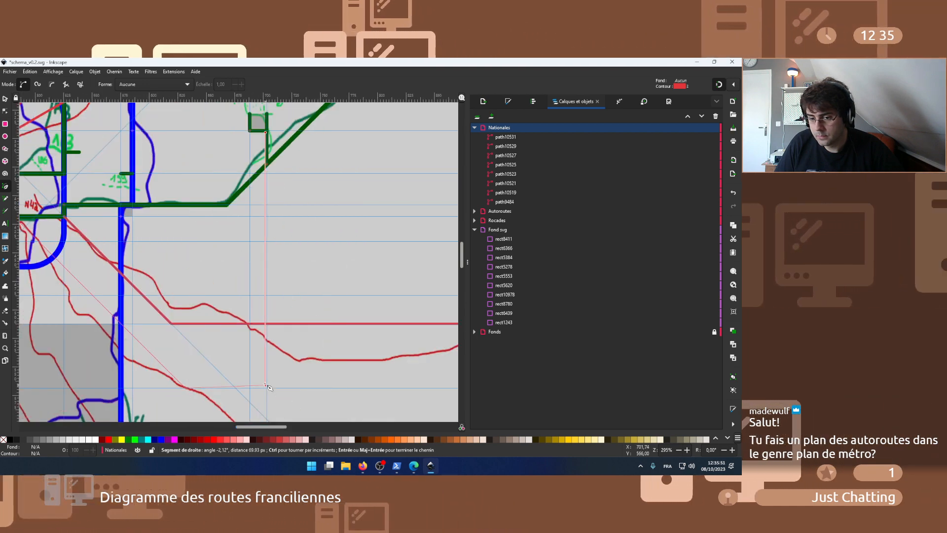
{"action": "scroll", "coordinate": [270, 387], "scroll_direction": "down", "scroll_amount": 2}
{"action": "scroll", "coordinate": [270, 387], "scroll_direction": "down", "scroll_amount": 6}
{"action": "scroll", "coordinate": [269, 388], "scroll_direction": "down", "scroll_amount": 3, "text": "ctrl"}
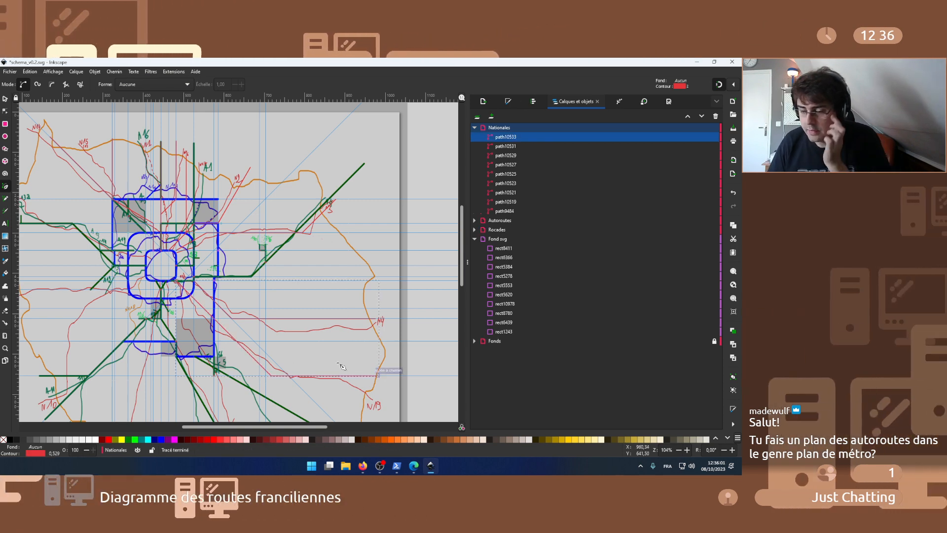
- Draw the N6 from the inner ring's southeast corner vertically down, at 60° southeast, vertically down, and at 30° southeast past the orange boundary
{"action": "scroll", "coordinate": [172, 306], "scroll_direction": "up", "scroll_amount": 2}
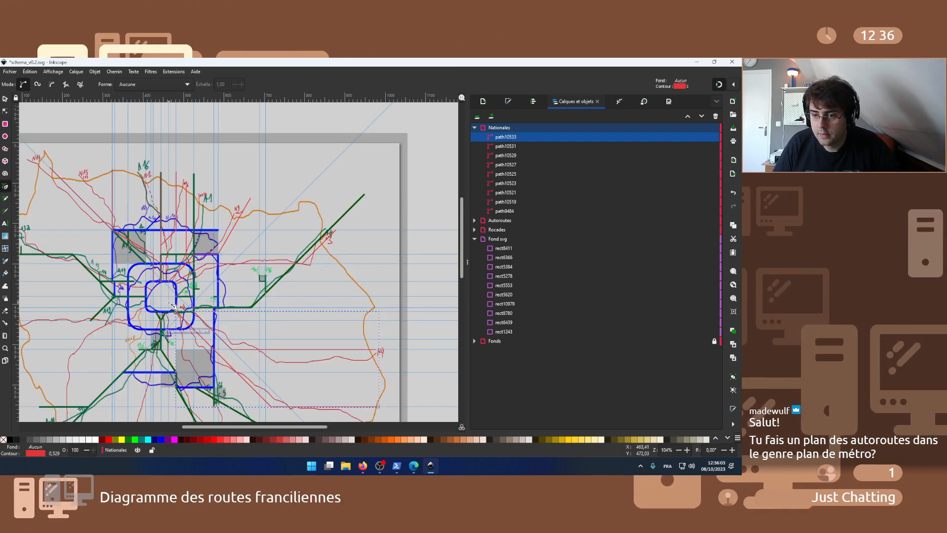
{"action": "scroll", "coordinate": [172, 305], "scroll_direction": "down", "scroll_amount": 4}
{"action": "scroll", "coordinate": [169, 264], "scroll_direction": "up", "scroll_amount": 1}
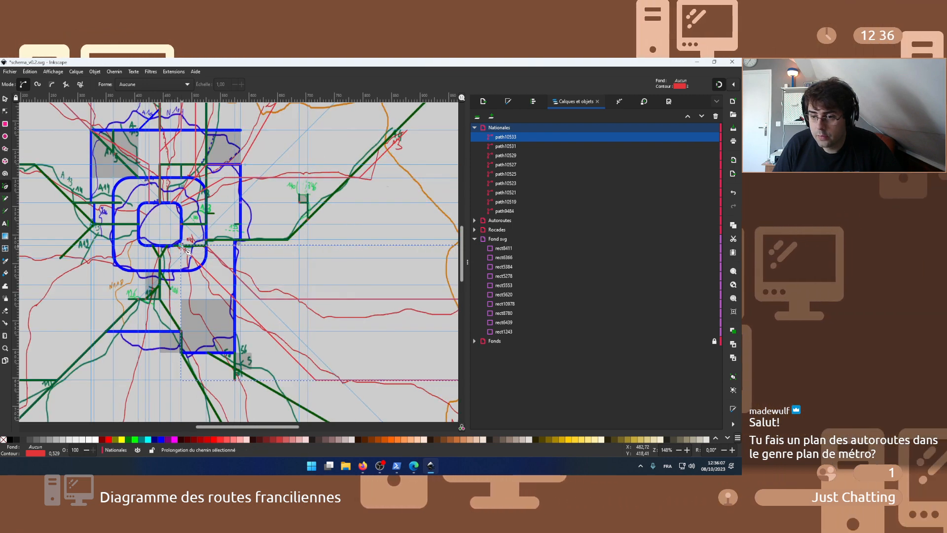
{"action": "left_click", "coordinate": [182, 246]}
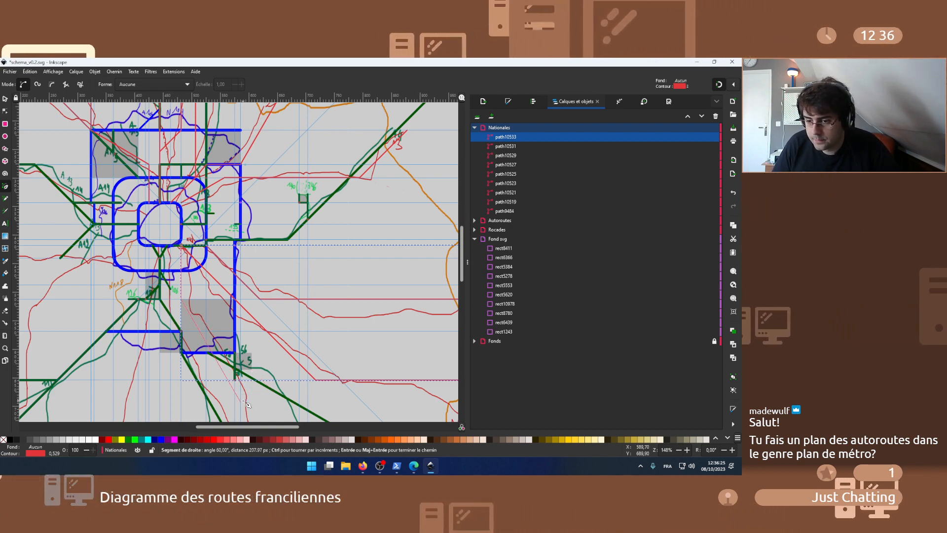
{"action": "scroll", "coordinate": [247, 405], "scroll_direction": "down", "scroll_amount": 5}
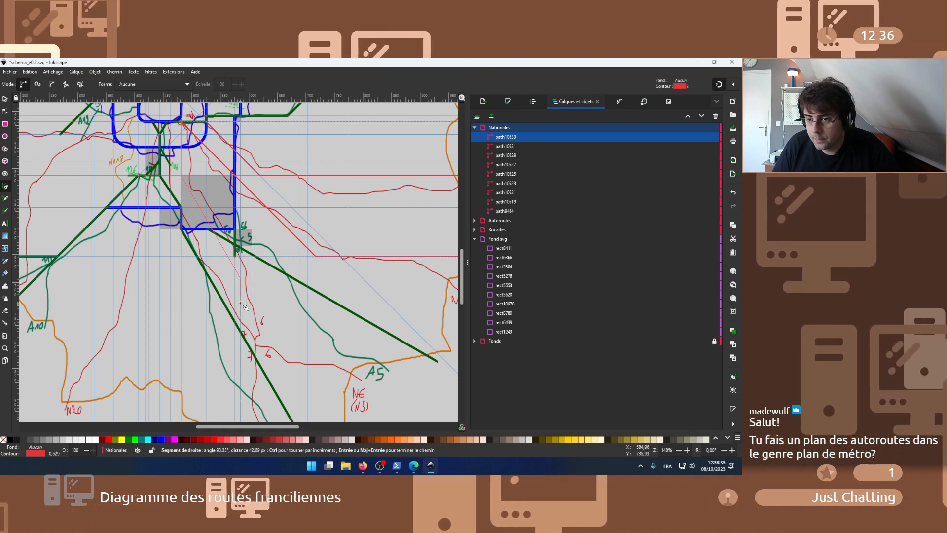
{"action": "scroll", "coordinate": [245, 306], "scroll_direction": "up", "scroll_amount": 3}
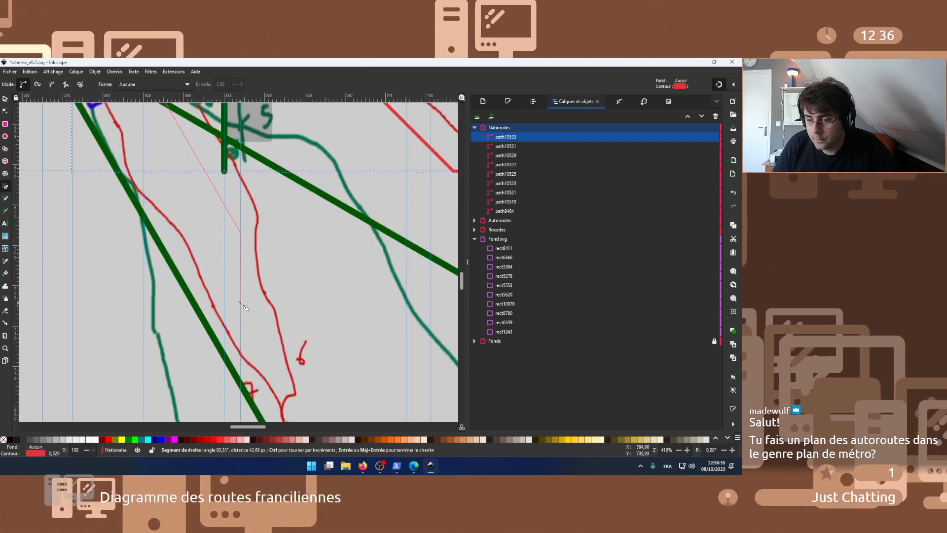
{"action": "scroll", "coordinate": [245, 307], "scroll_direction": "down", "scroll_amount": 1}
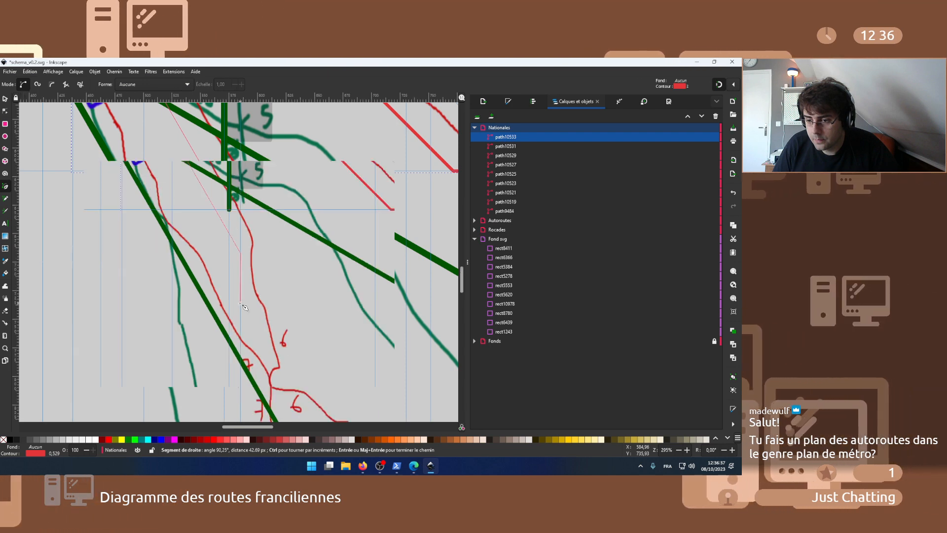
{"action": "scroll", "coordinate": [245, 307], "scroll_direction": "down", "scroll_amount": 2}
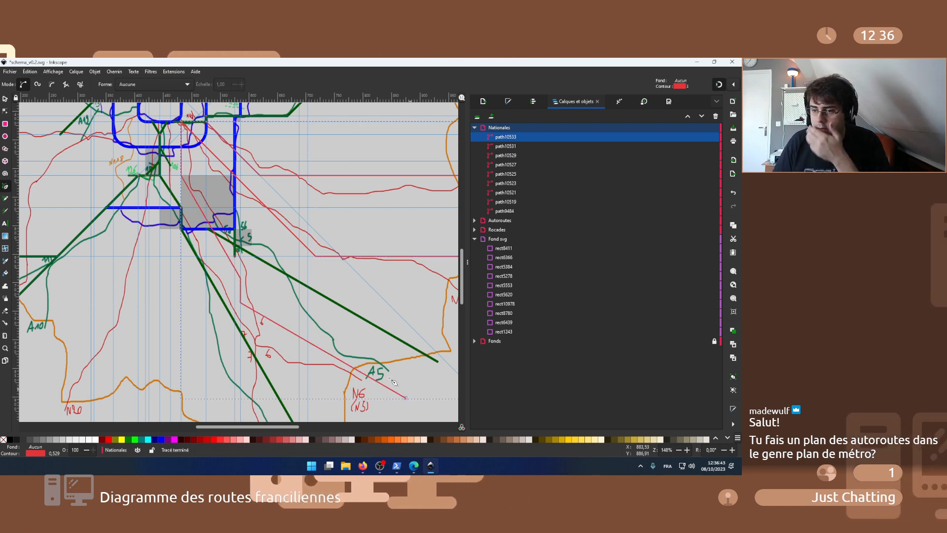
- Draw the N7 from the inner ring's bottom edge vertically down, at 60° southeast to the N6's lower bend, and vertically to the page's bottom edge
{"action": "scroll", "coordinate": [174, 215], "scroll_direction": "up", "scroll_amount": 1}
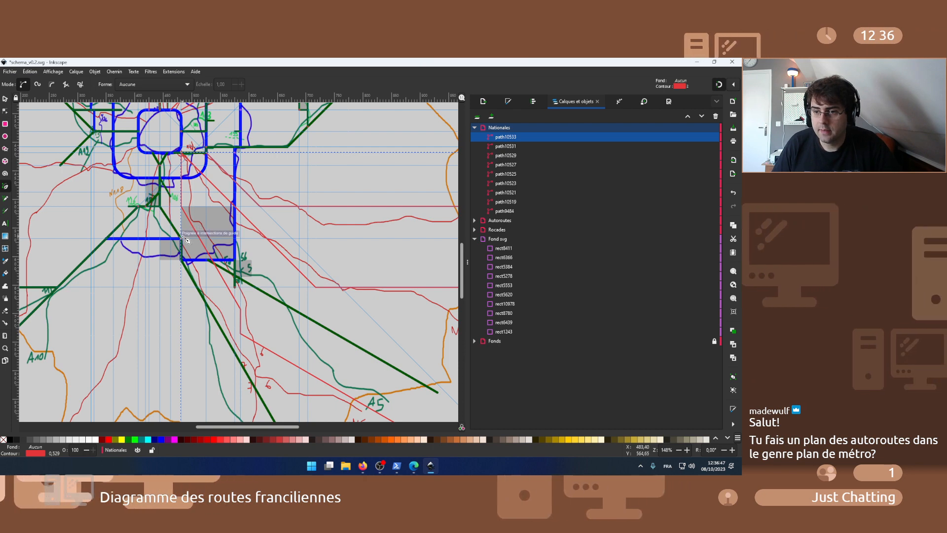
{"action": "scroll", "coordinate": [160, 159], "scroll_direction": "up", "scroll_amount": 2}
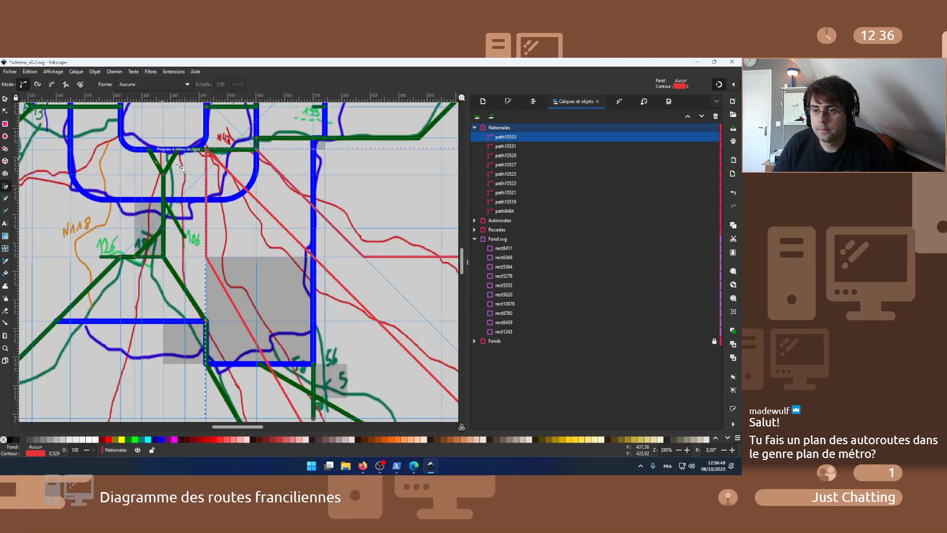
{"action": "left_click", "coordinate": [184, 151]}
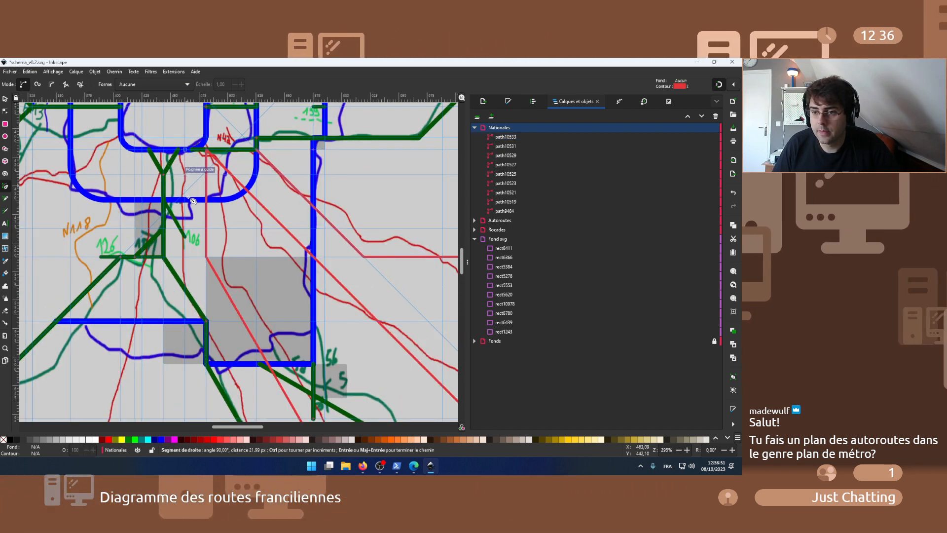
{"action": "left_click", "coordinate": [188, 239]}
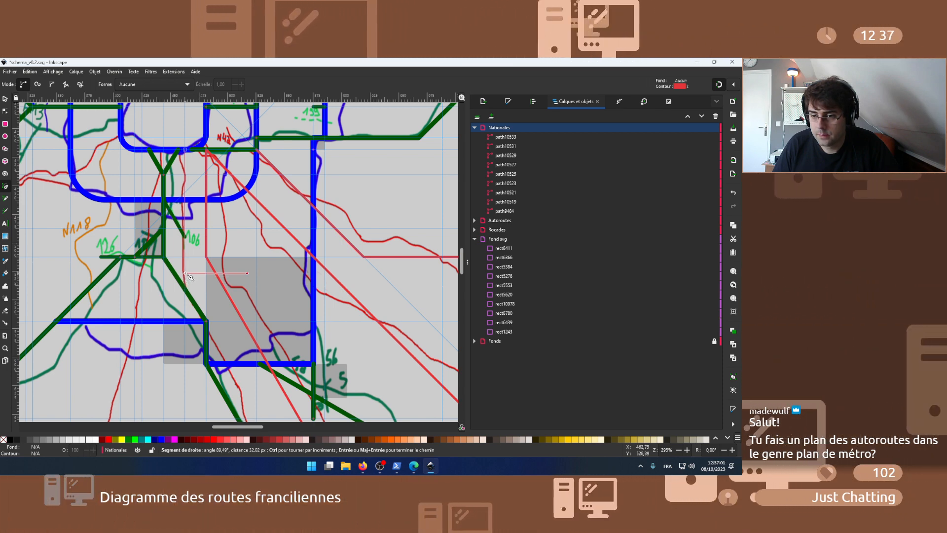
{"action": "scroll", "coordinate": [191, 276], "scroll_direction": "up", "scroll_amount": 3}
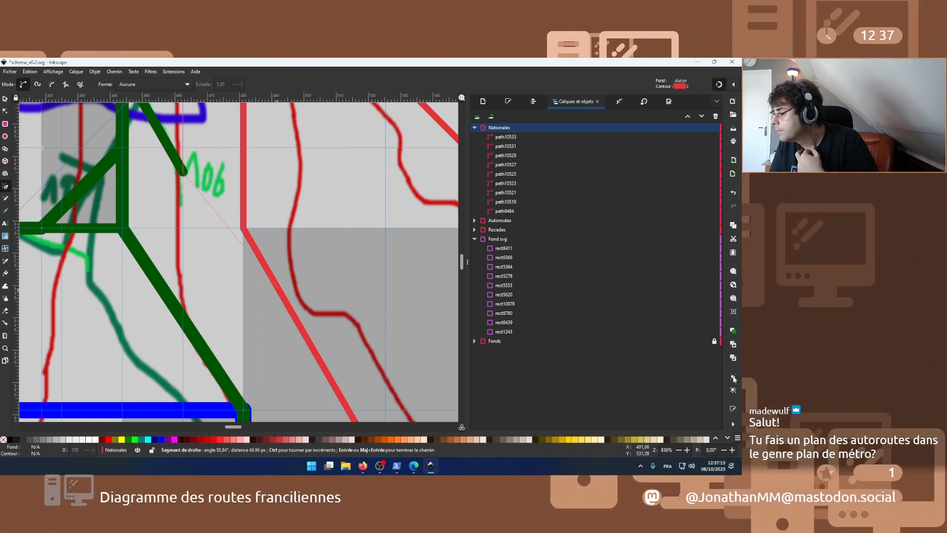
{"action": "left_click", "coordinate": [734, 424]}
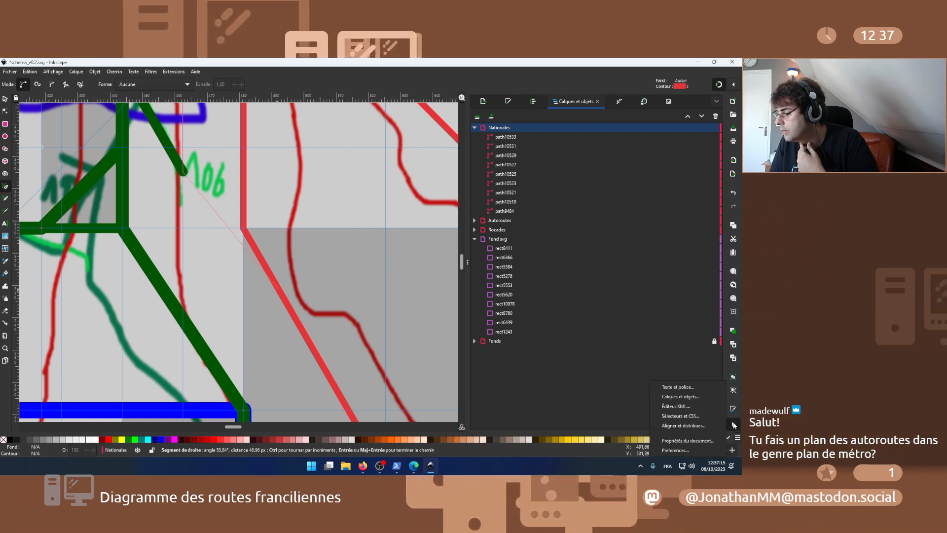
{"action": "left_click", "coordinate": [552, 400]}
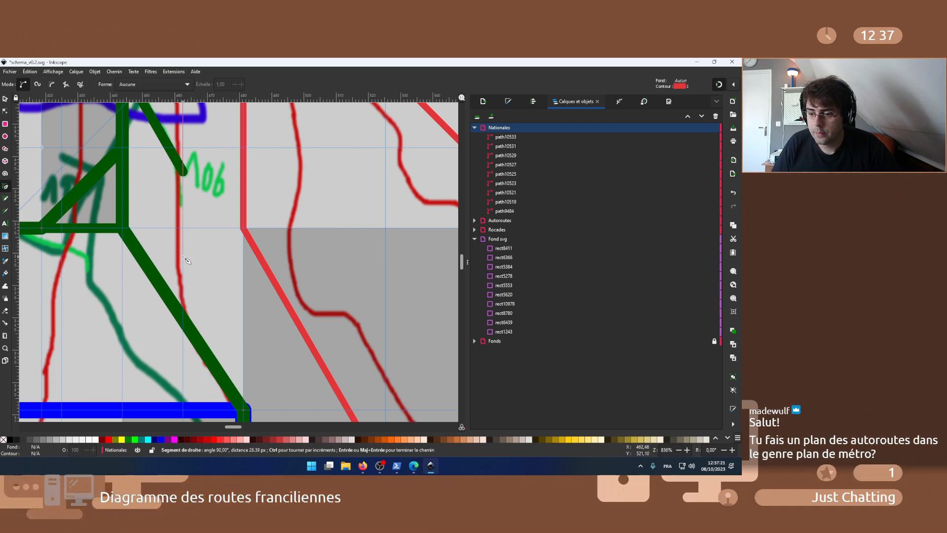
{"action": "scroll", "coordinate": [186, 260], "scroll_direction": "down", "scroll_amount": 2}
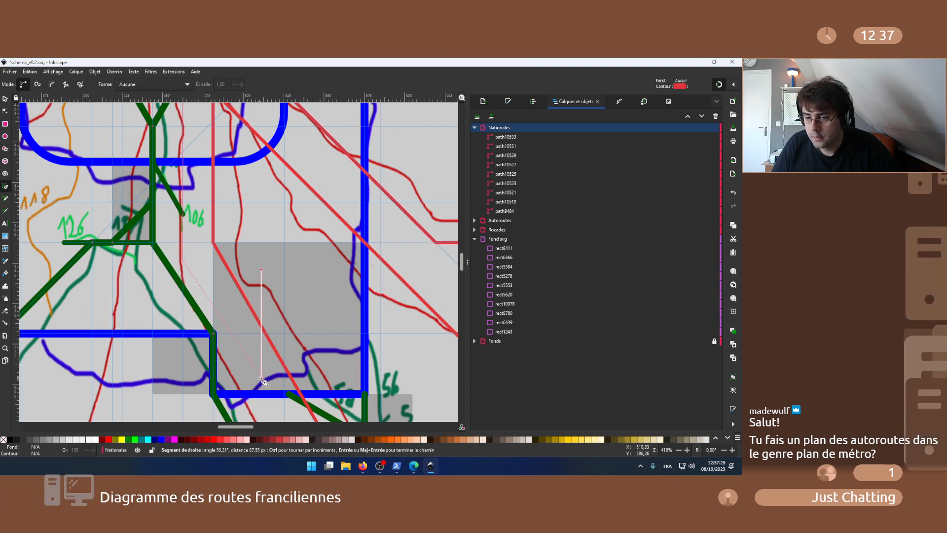
{"action": "scroll", "coordinate": [264, 381], "scroll_direction": "down", "scroll_amount": 3}
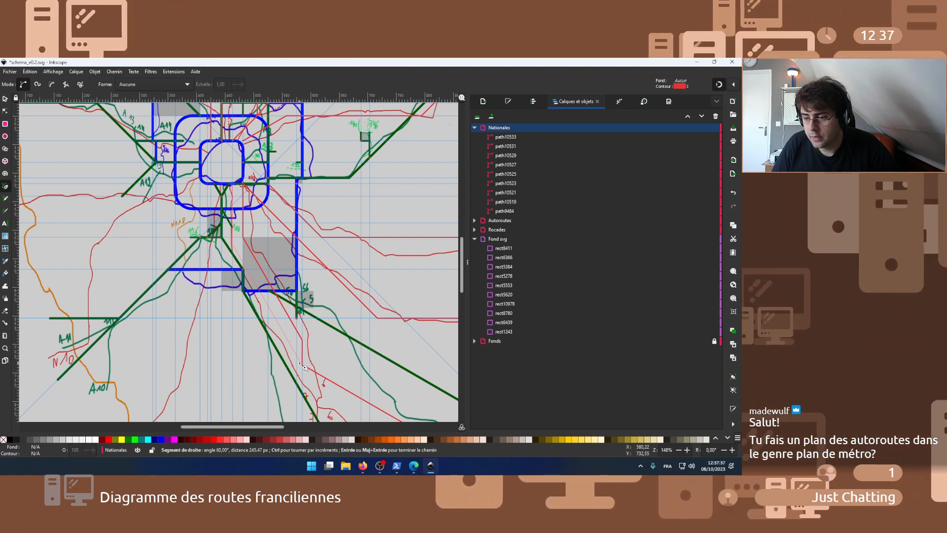
{"action": "left_click", "coordinate": [302, 365]}
{"action": "scroll", "coordinate": [306, 370], "scroll_direction": "down", "scroll_amount": 5}
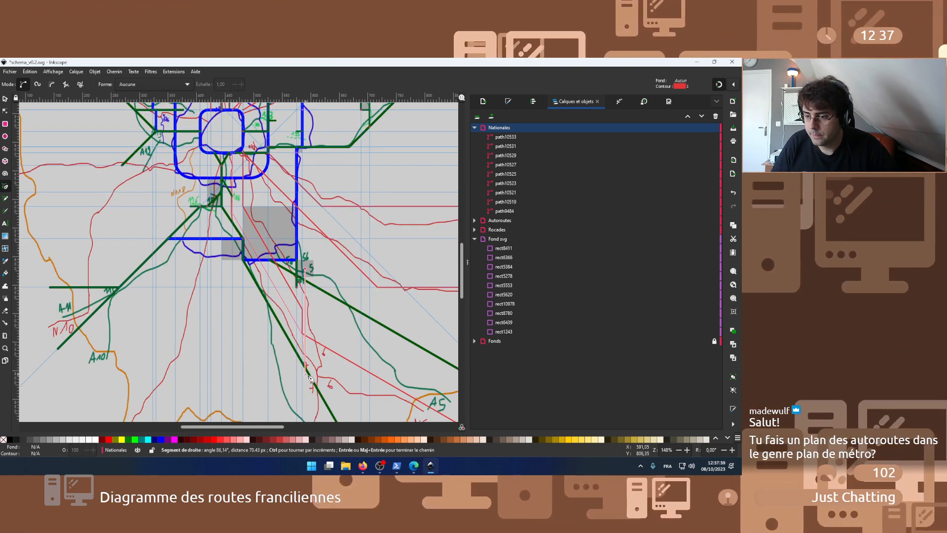
{"action": "scroll", "coordinate": [310, 378], "scroll_direction": "down", "scroll_amount": 1}
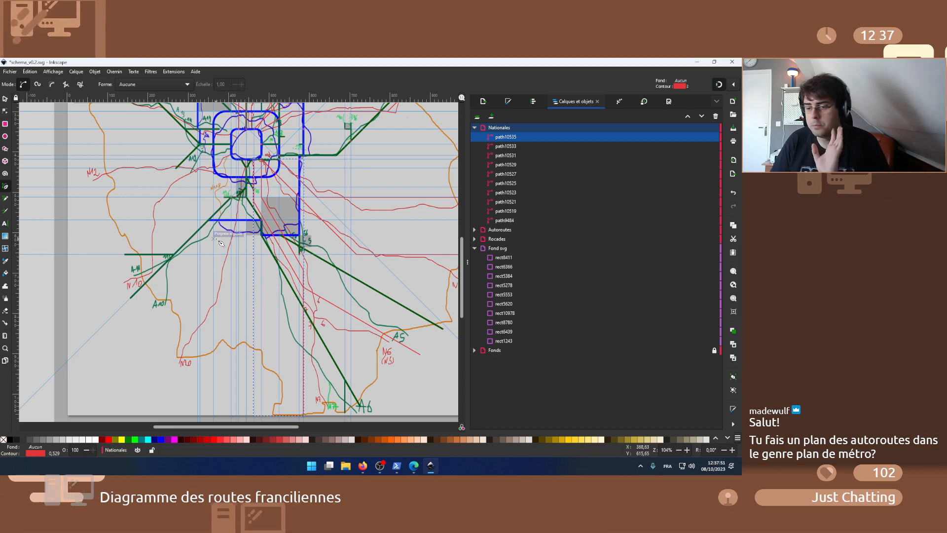
- Draw the N20 from the inner ring's bottom edge vertically down past the orange boundary
{"action": "scroll", "coordinate": [219, 267], "scroll_direction": "up", "scroll_amount": 3}
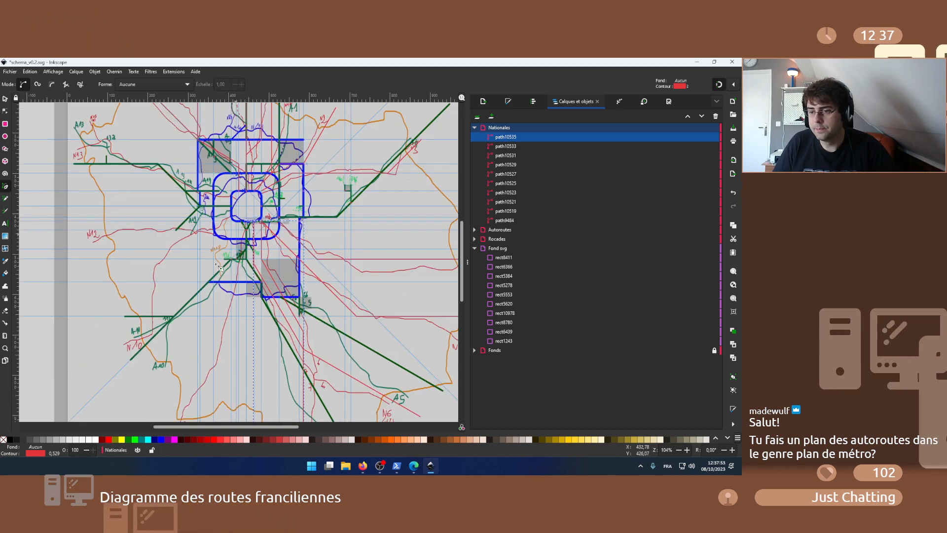
{"action": "scroll", "coordinate": [190, 316], "scroll_direction": "up", "scroll_amount": 1}
{"action": "scroll", "coordinate": [256, 233], "scroll_direction": "up", "scroll_amount": 3}
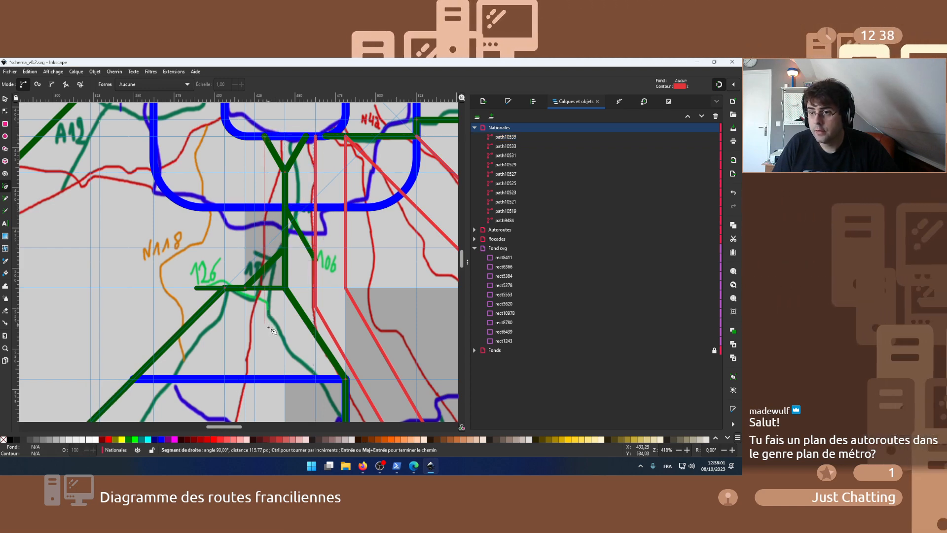
{"action": "scroll", "coordinate": [269, 340], "scroll_direction": "down", "scroll_amount": 3}
{"action": "scroll", "coordinate": [267, 354], "scroll_direction": "down", "scroll_amount": 7}
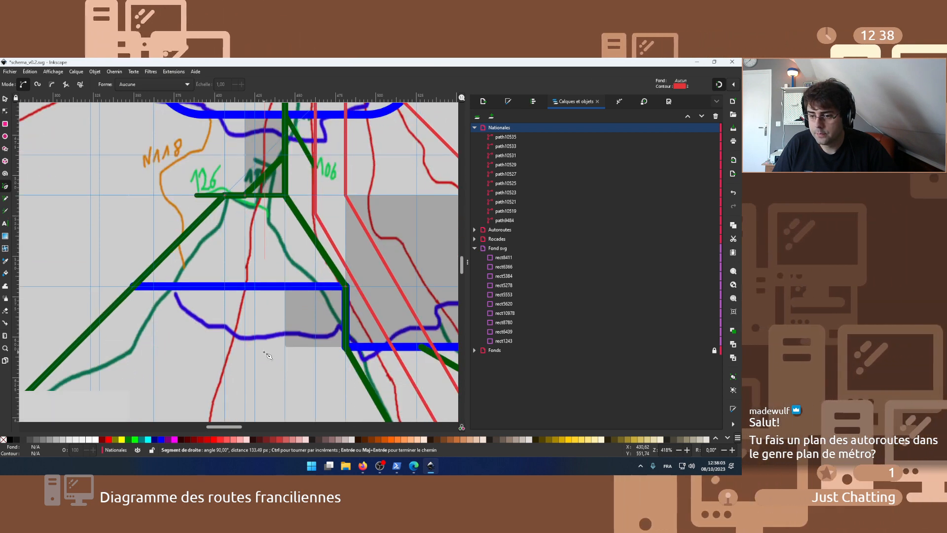
{"action": "scroll", "coordinate": [267, 354], "scroll_direction": "down", "scroll_amount": 4}
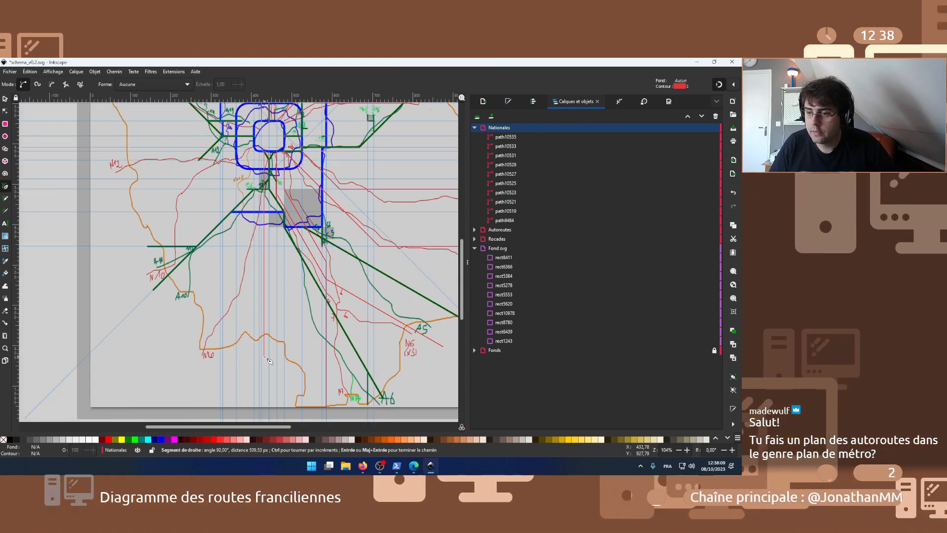
{"action": "double_click", "coordinate": [267, 357]}
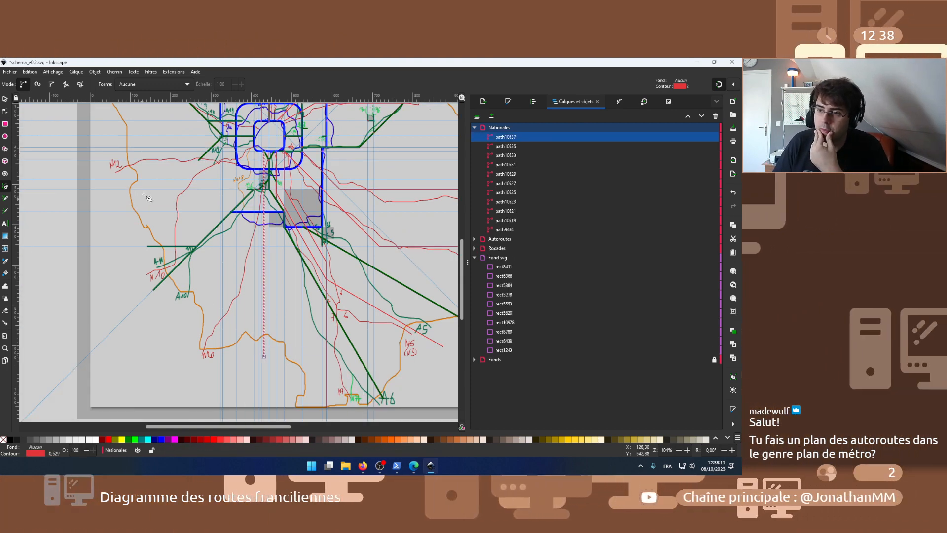
- Draw the N12 from the lower end of the inner ring's west edge at 30° southwest, and horizontally west past the orange boundary
{"action": "scroll", "coordinate": [152, 193], "scroll_direction": "up", "scroll_amount": 2}
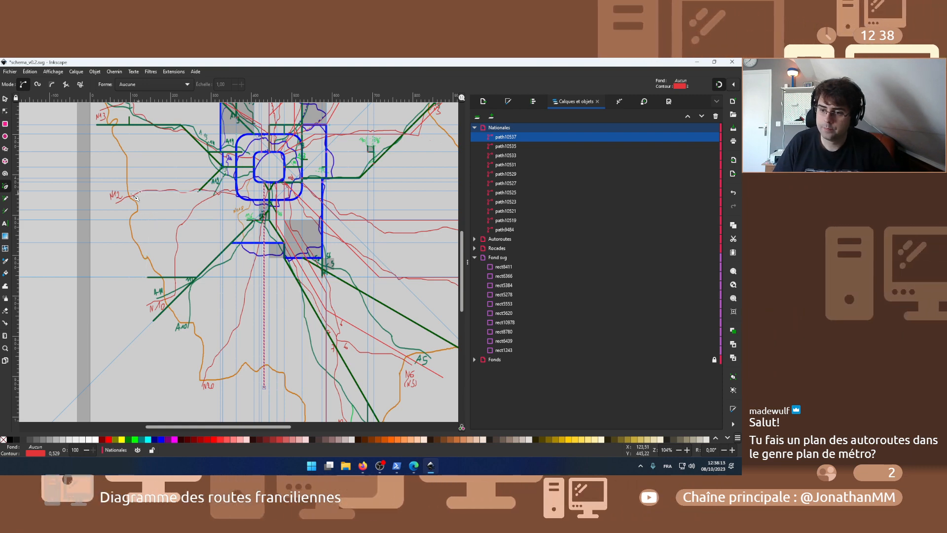
{"action": "scroll", "coordinate": [122, 197], "scroll_direction": "up", "scroll_amount": 1}
{"action": "scroll", "coordinate": [122, 197], "scroll_direction": "up", "scroll_amount": 1}
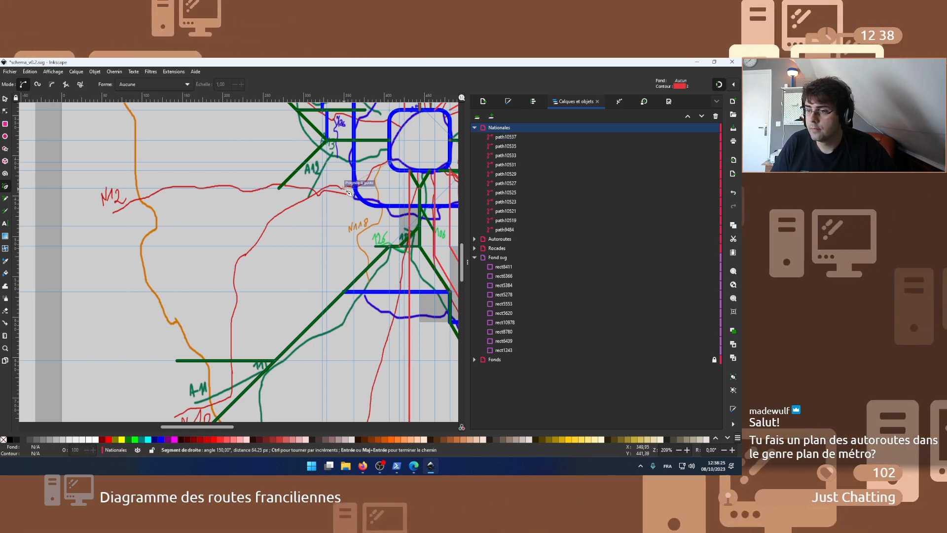
{"action": "left_click", "coordinate": [347, 191]}
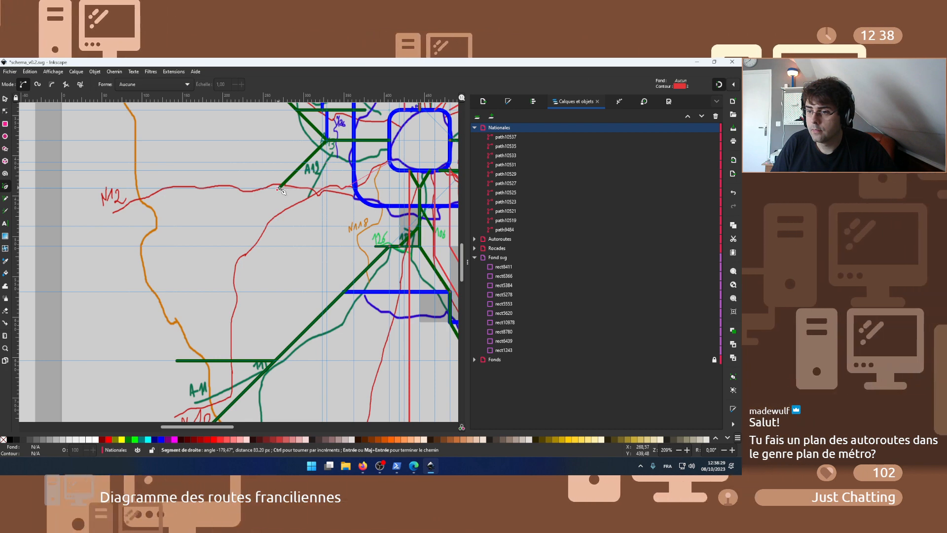
{"action": "scroll", "coordinate": [284, 192], "scroll_direction": "up", "scroll_amount": 1}
{"action": "scroll", "coordinate": [281, 191], "scroll_direction": "up", "scroll_amount": 1}
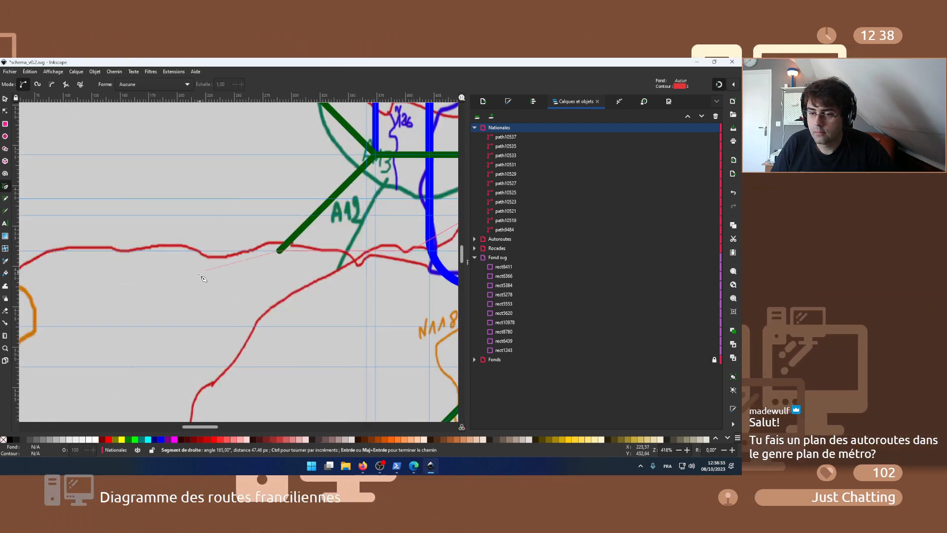
{"action": "scroll", "coordinate": [199, 275], "scroll_direction": "down", "scroll_amount": 2}
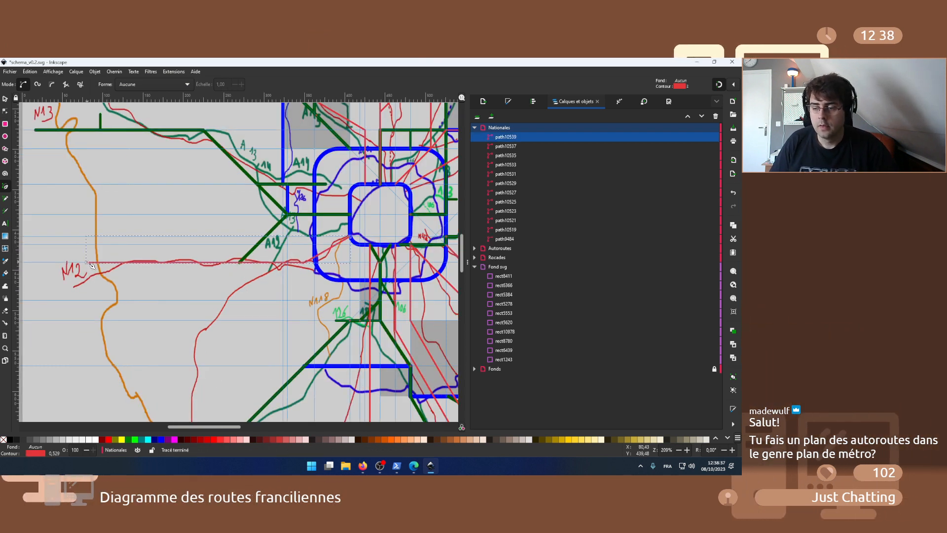
- Draw the start of the N10 from the outer ring's bottom edge horizontally west, and at 60° southwest along the sketched road
{"action": "scroll", "coordinate": [96, 264], "scroll_direction": "down", "scroll_amount": 5}
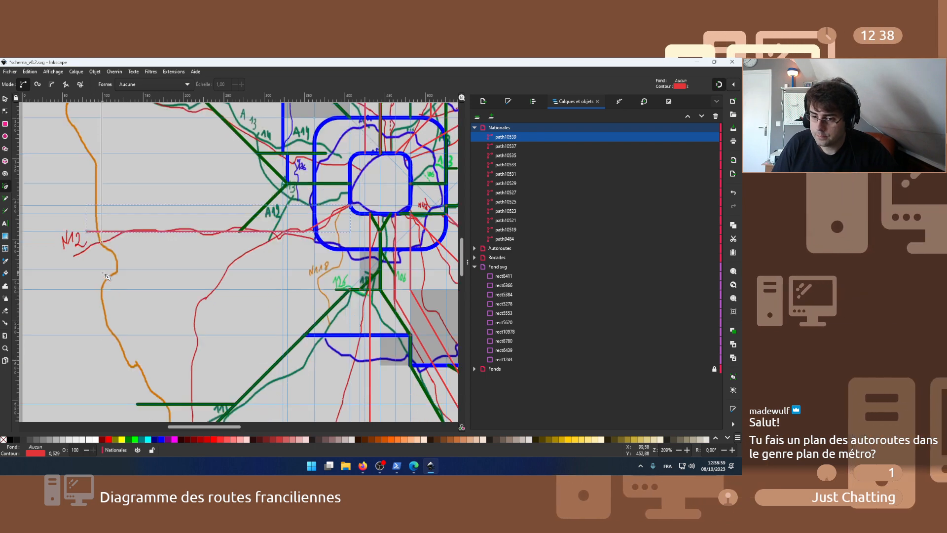
{"action": "scroll", "coordinate": [106, 276], "scroll_direction": "up", "scroll_amount": 1}
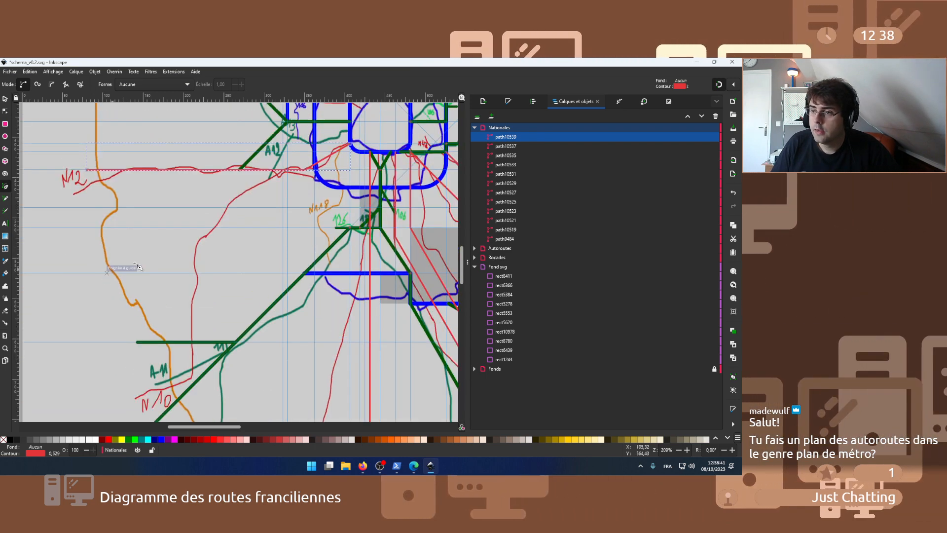
{"action": "scroll", "coordinate": [266, 174], "scroll_direction": "up", "scroll_amount": 2}
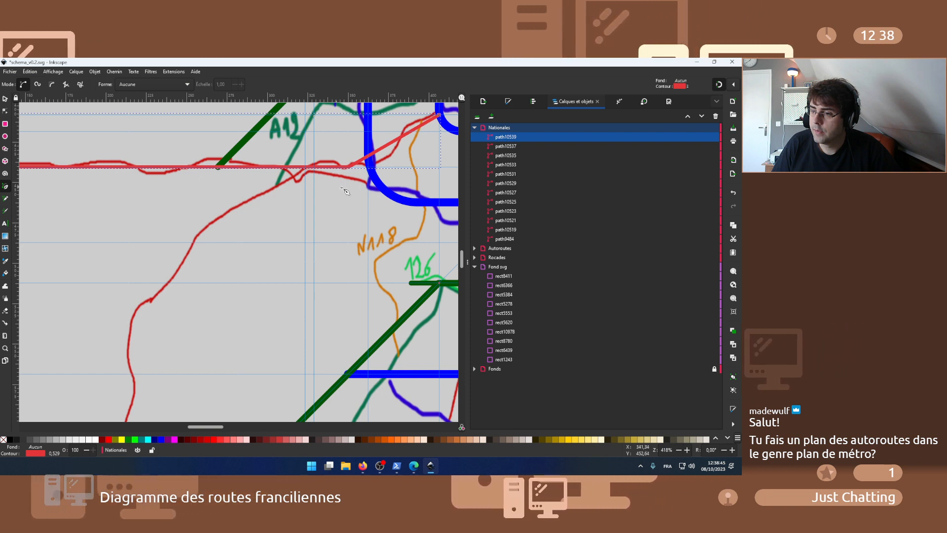
{"action": "left_click", "coordinate": [438, 202]}
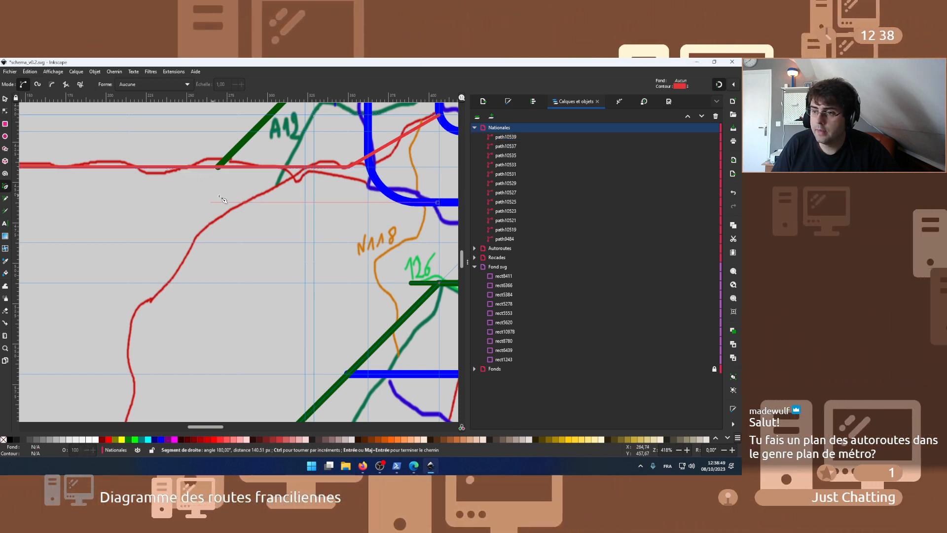
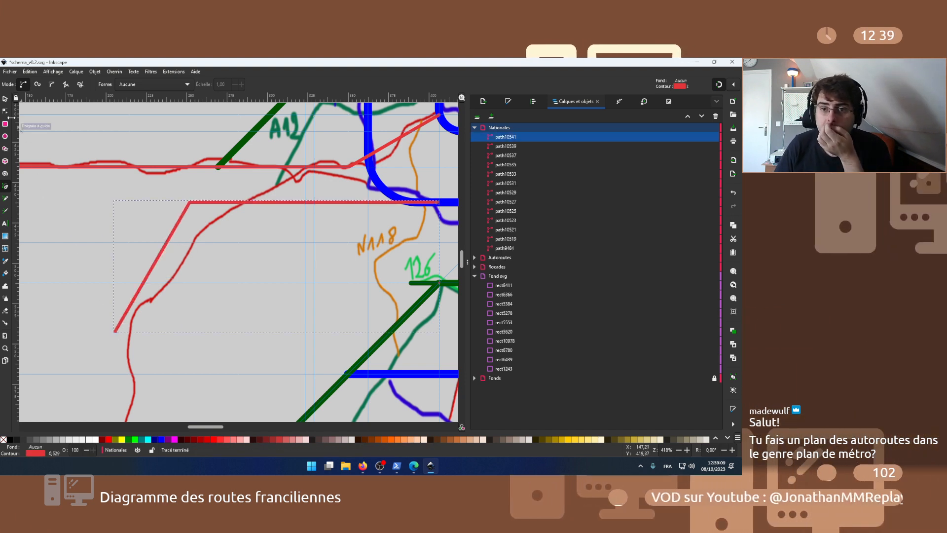
- Draw a 45° line southwest from the A12's lower end and convert it into a guide
{"action": "left_click", "coordinate": [217, 167]}
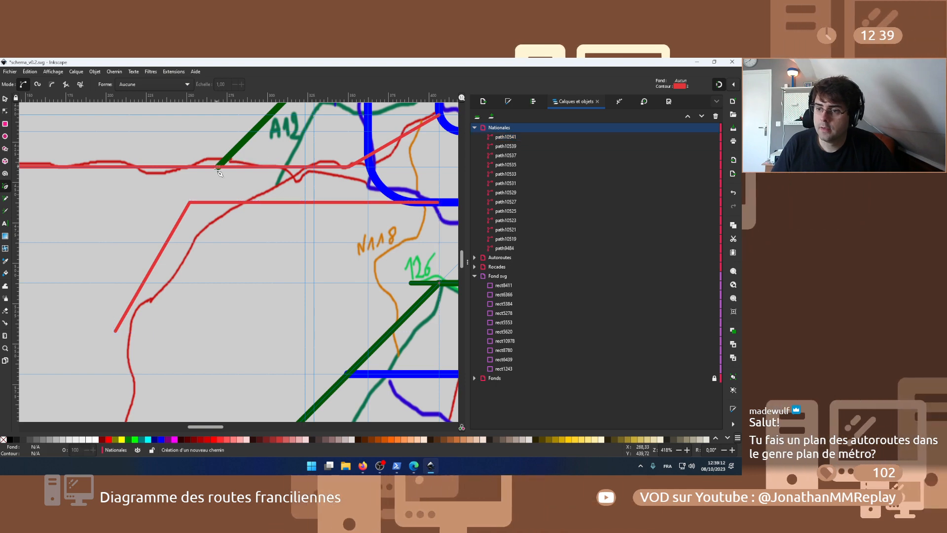
{"action": "double_click", "coordinate": [167, 217]}
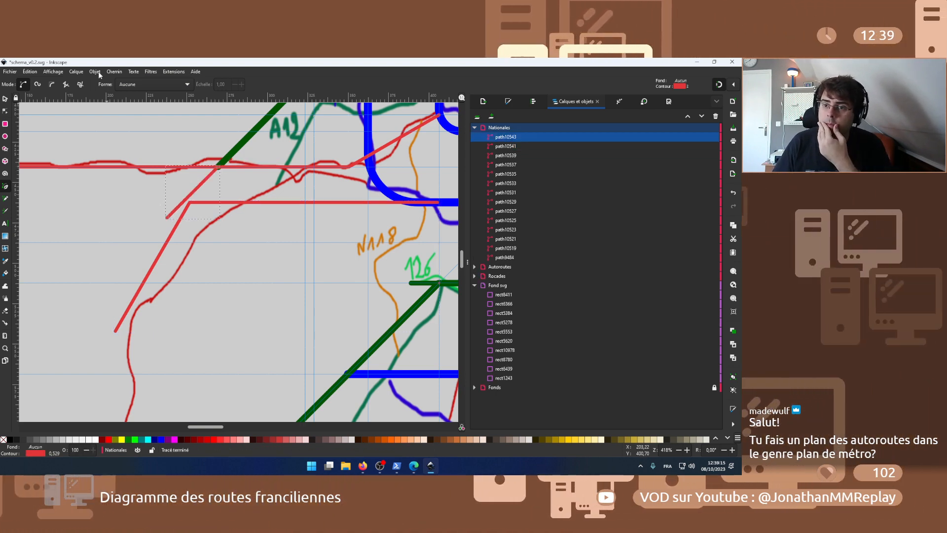
{"action": "left_click", "coordinate": [94, 72]}
{"action": "left_click", "coordinate": [114, 210]}
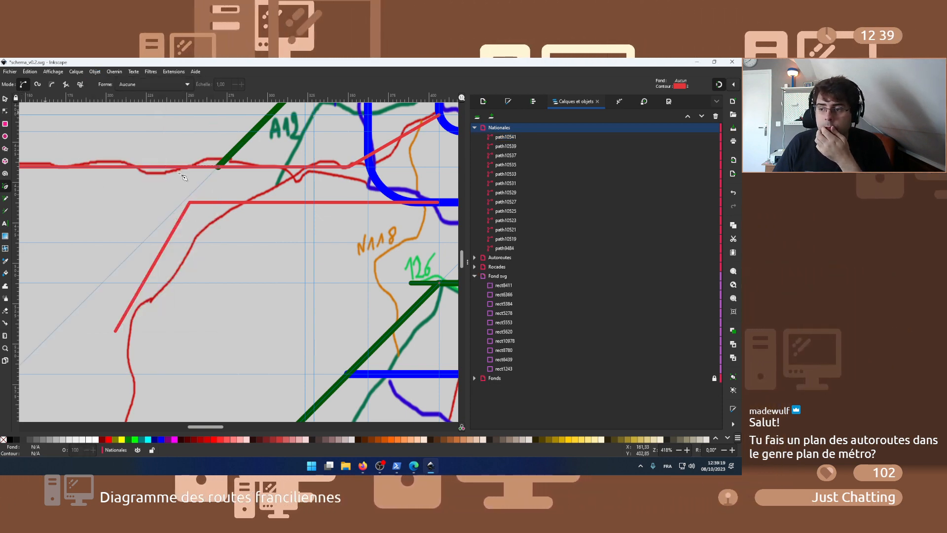
- Draw a short horizontal line west along the N10 from the outer ring's bottom edge and convert it into a guide
{"action": "left_click", "coordinate": [432, 211]}
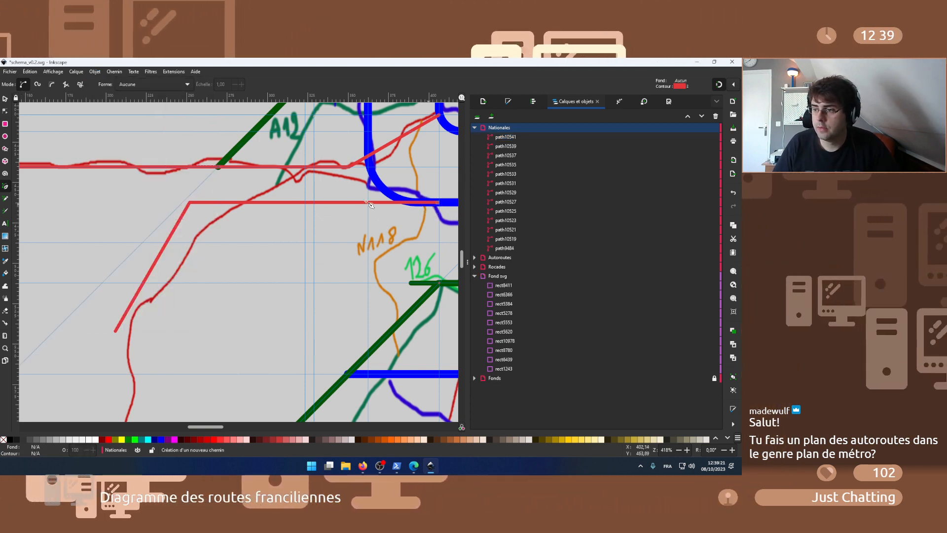
{"action": "double_click", "coordinate": [328, 202]}
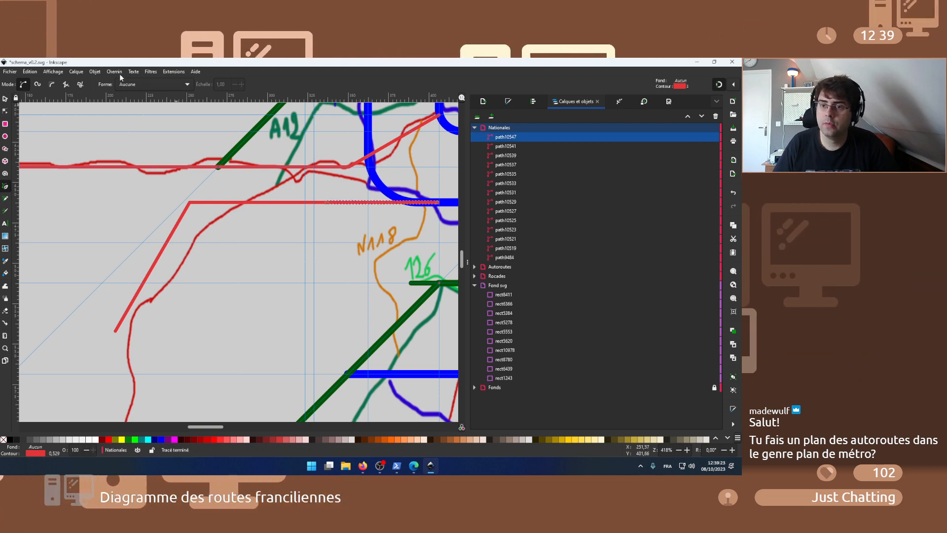
{"action": "left_click", "coordinate": [100, 72]}
{"action": "left_click", "coordinate": [113, 206]}
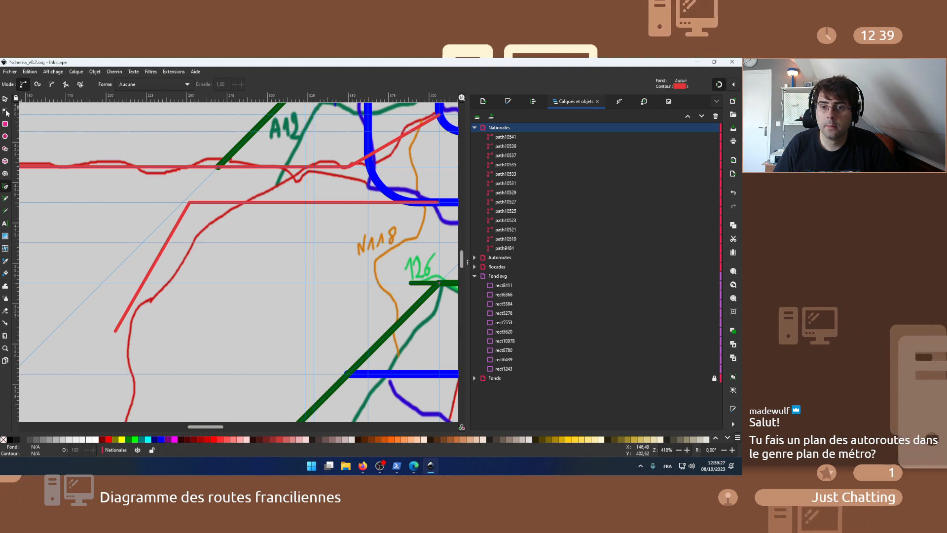
- Extend the A12's lower end to the N10's horizontal guide, and move the N10's bend and endpoint onto the 45° guide
{"action": "left_click", "coordinate": [226, 161]}
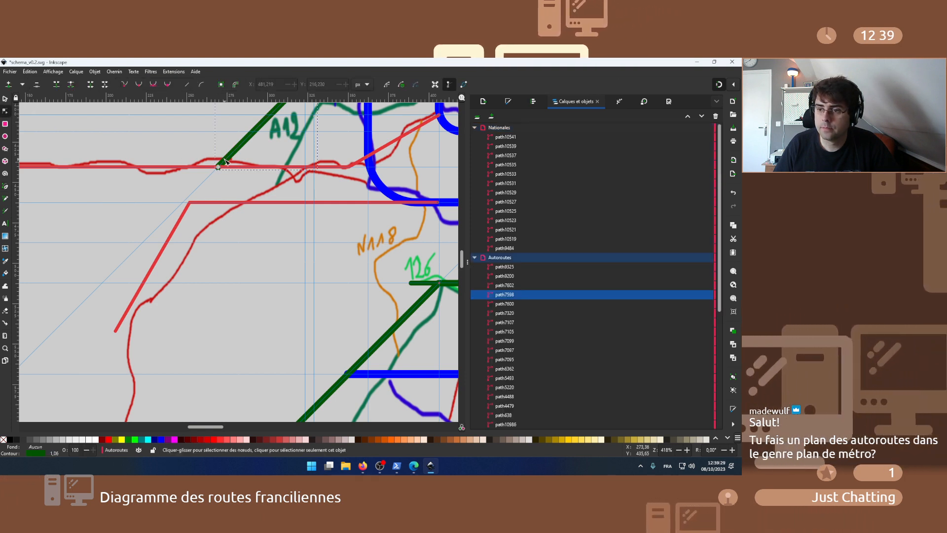
{"action": "left_click_drag", "start_coordinate": [221, 168], "coordinate": [186, 204]}
{"action": "left_click", "coordinate": [191, 203]}
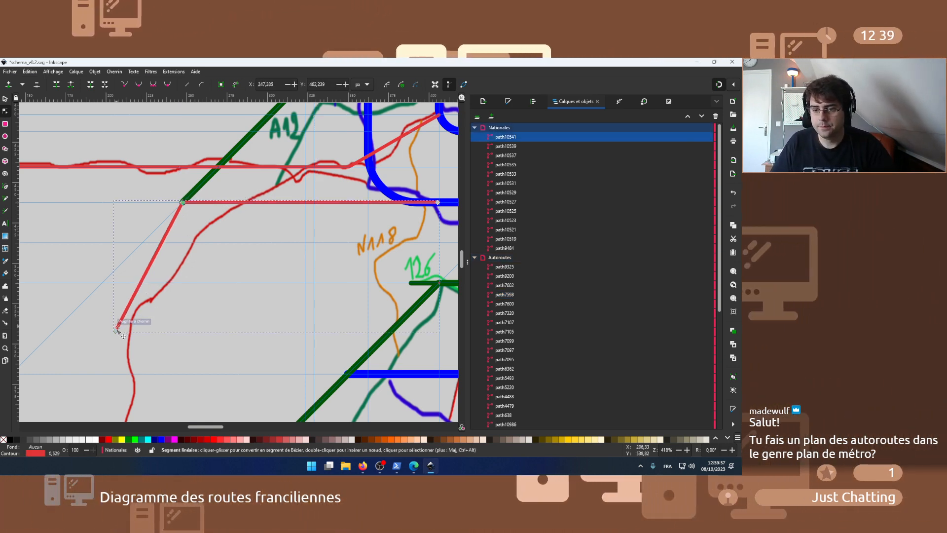
{"action": "left_click_drag", "start_coordinate": [117, 332], "coordinate": [54, 329]}
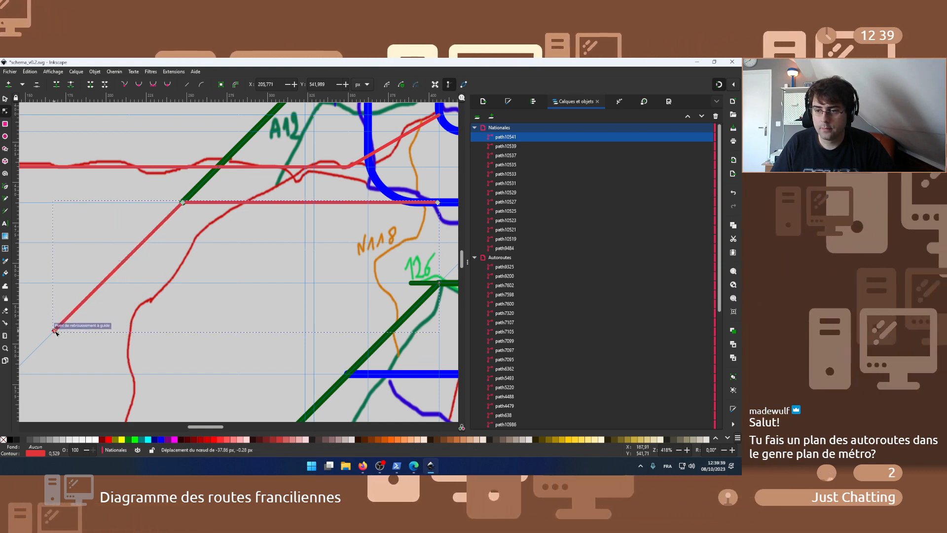
- Compare the diagram's southwestern roads with the real road network on OpenStreetMap, from southern Paris to the A10 and west to Sèvres
{"action": "scroll", "coordinate": [133, 294], "scroll_direction": "down", "scroll_amount": 3}
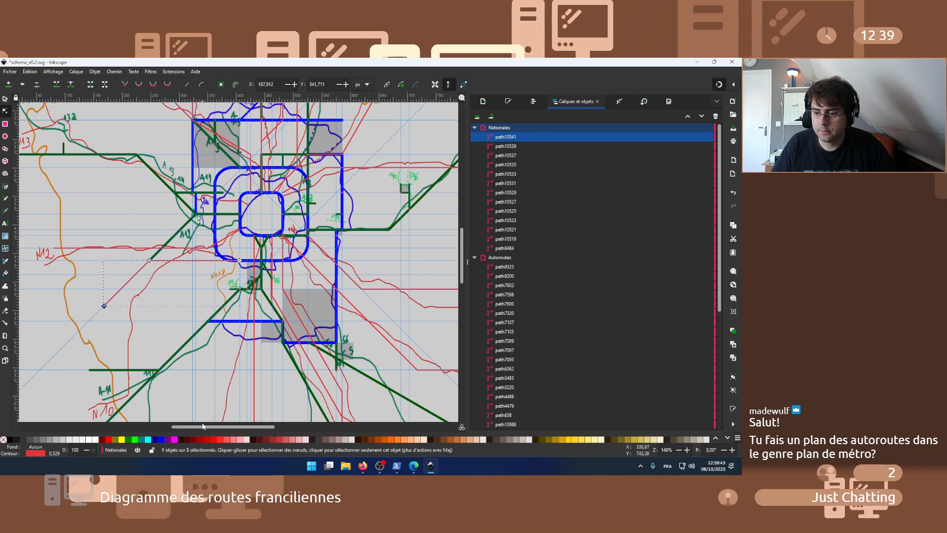
{"action": "left_click_drag", "start_coordinate": [200, 425], "coordinate": [191, 425]}
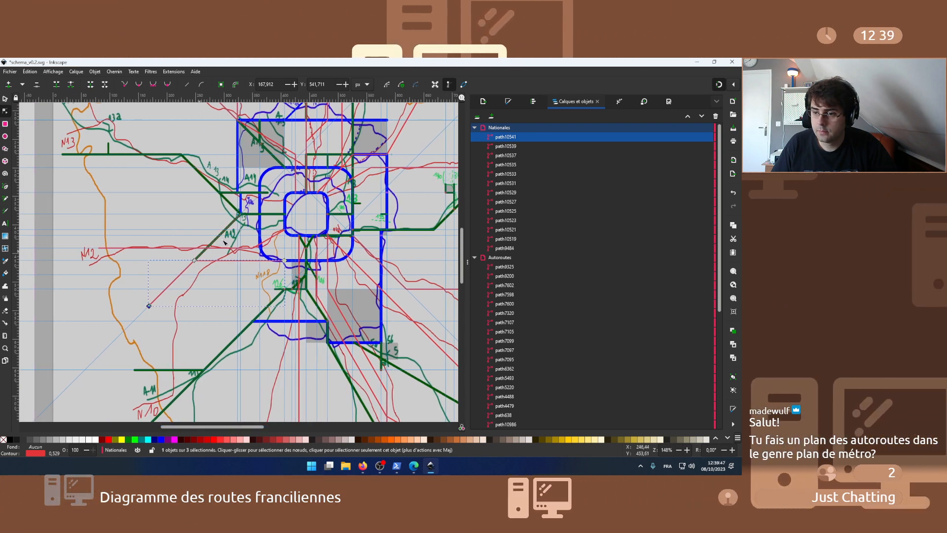
{"action": "scroll", "coordinate": [224, 242], "scroll_direction": "up", "scroll_amount": 1}
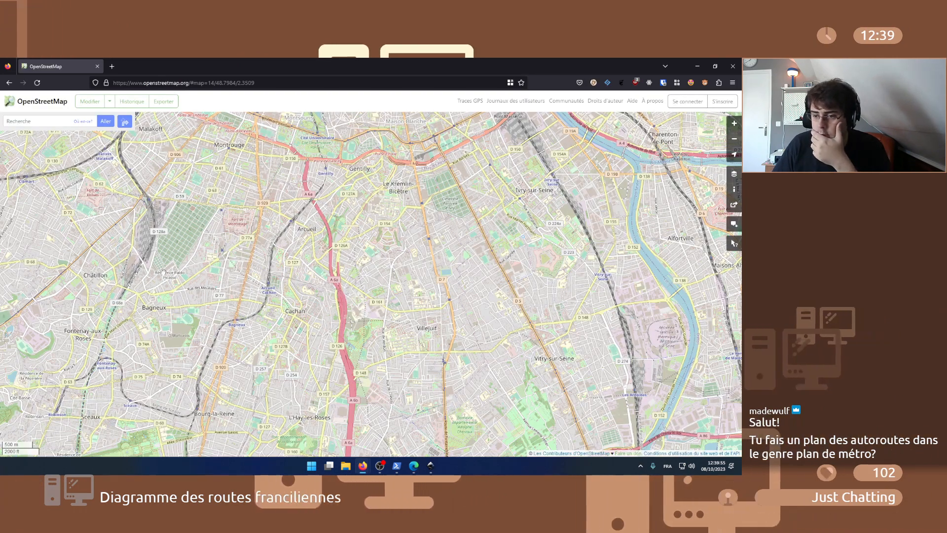
{"action": "left_click_drag", "start_coordinate": [164, 271], "coordinate": [380, 169]}
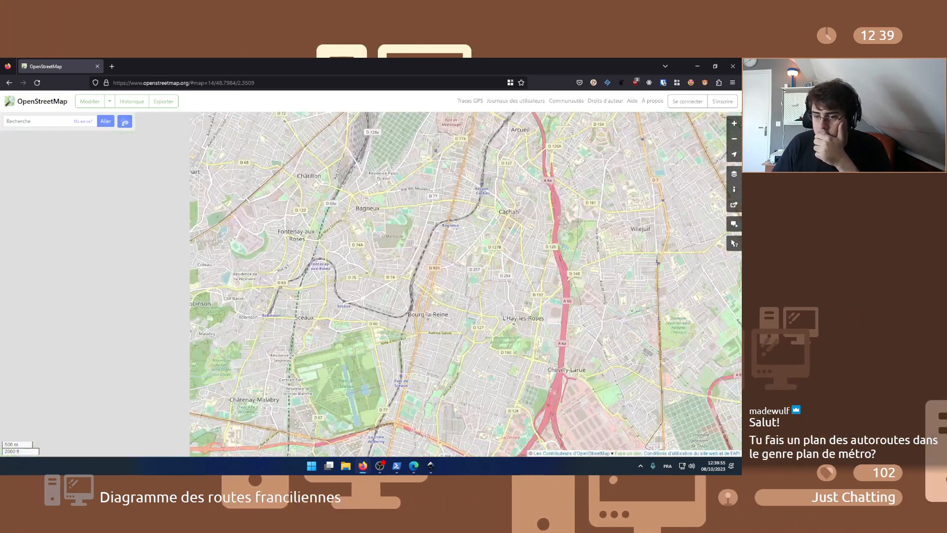
{"action": "scroll", "coordinate": [206, 346], "scroll_direction": "down", "scroll_amount": 1}
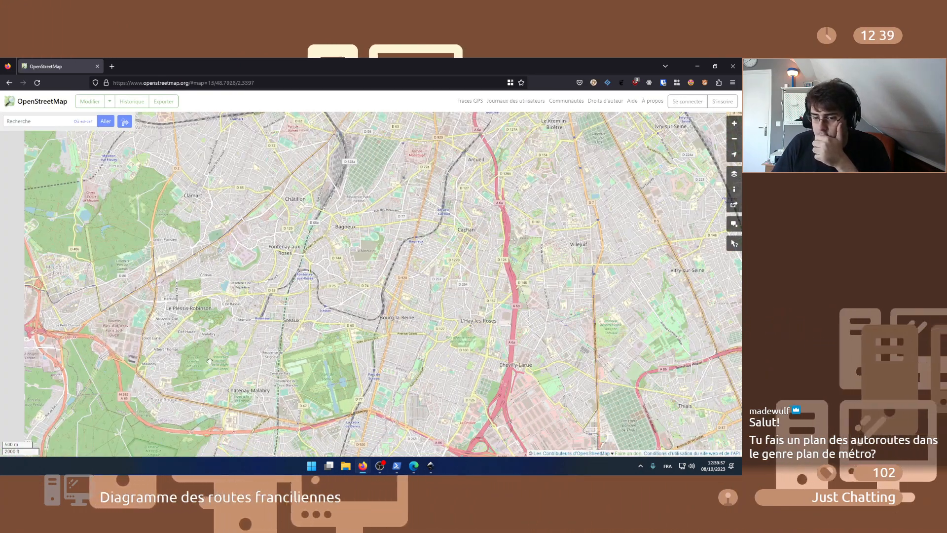
{"action": "left_click_drag", "start_coordinate": [206, 347], "coordinate": [310, 268]}
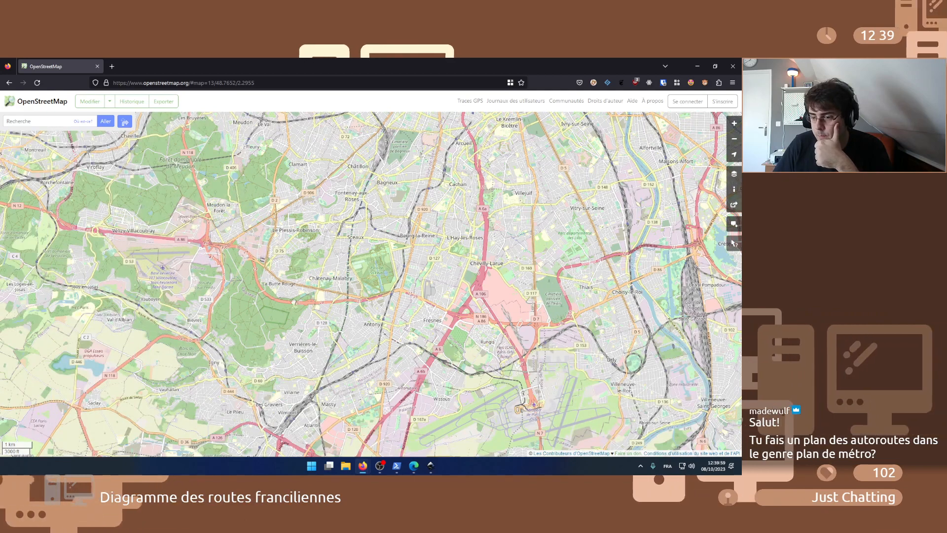
{"action": "left_click_drag", "start_coordinate": [205, 409], "coordinate": [227, 285]}
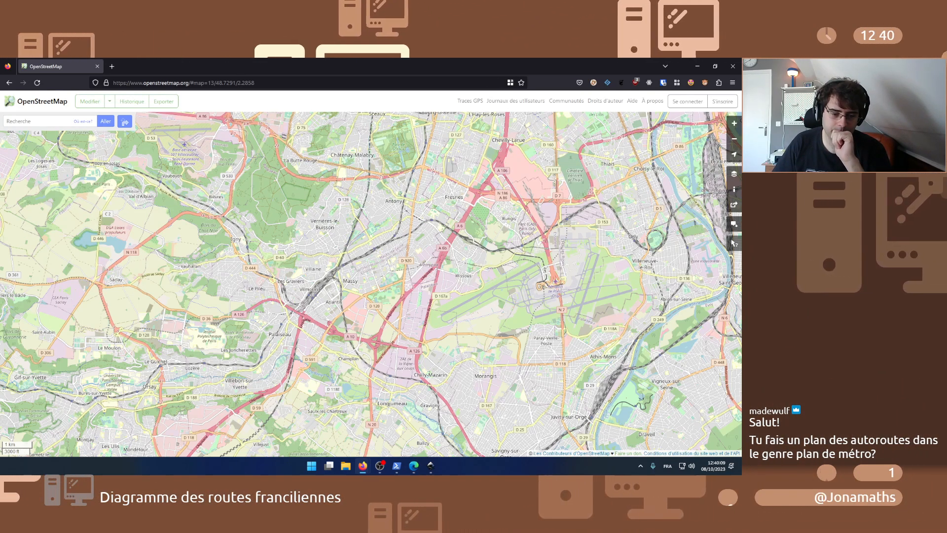
{"action": "left_click_drag", "start_coordinate": [345, 321], "coordinate": [526, 143]}
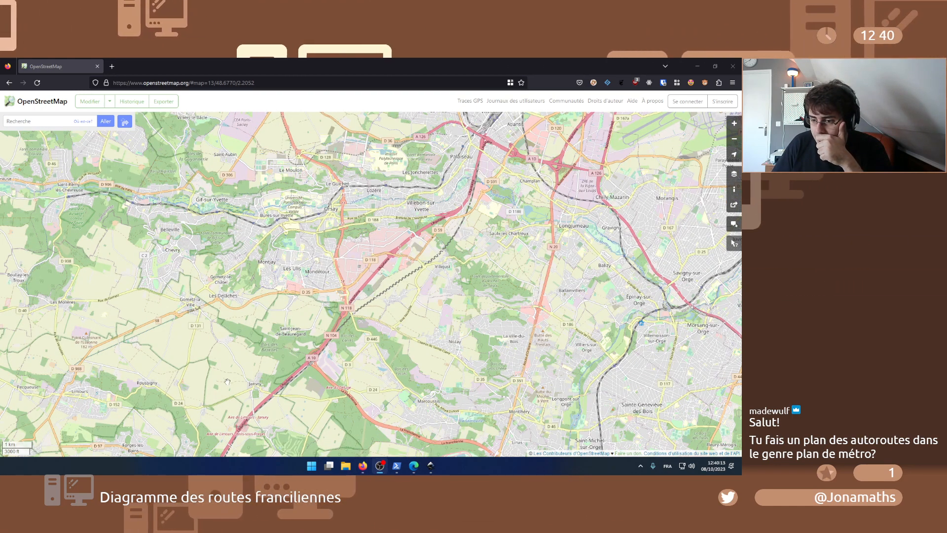
{"action": "left_click_drag", "start_coordinate": [227, 381], "coordinate": [343, 250]}
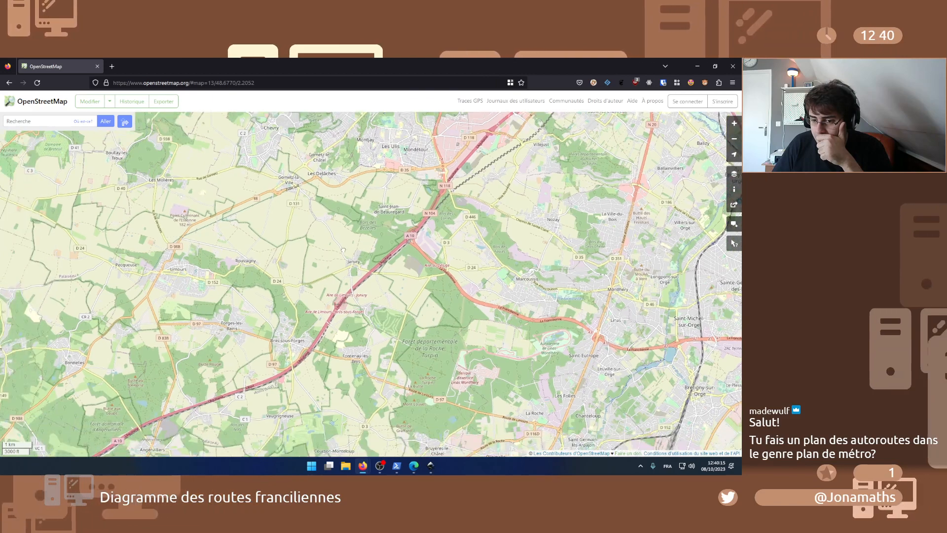
{"action": "scroll", "coordinate": [343, 252], "scroll_direction": "down", "scroll_amount": 1}
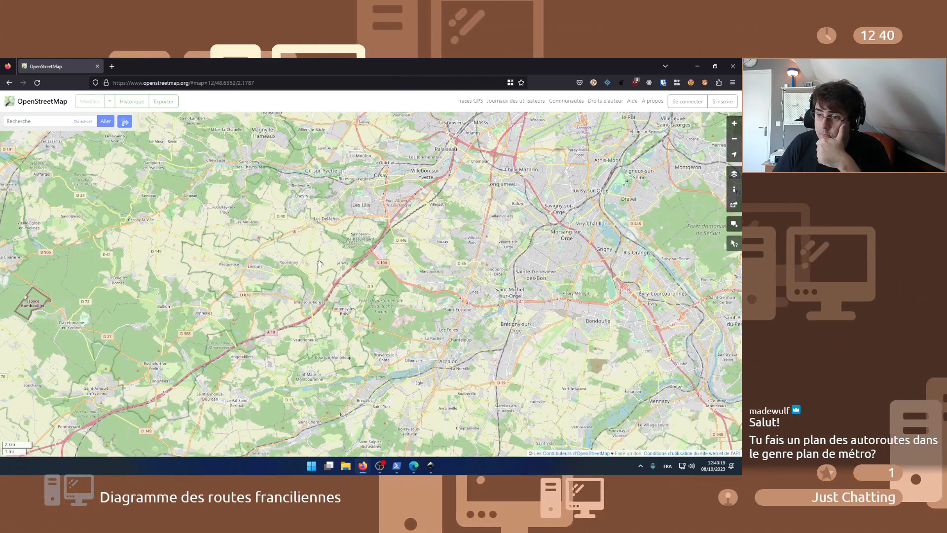
{"action": "left_click_drag", "start_coordinate": [407, 147], "coordinate": [346, 235]}
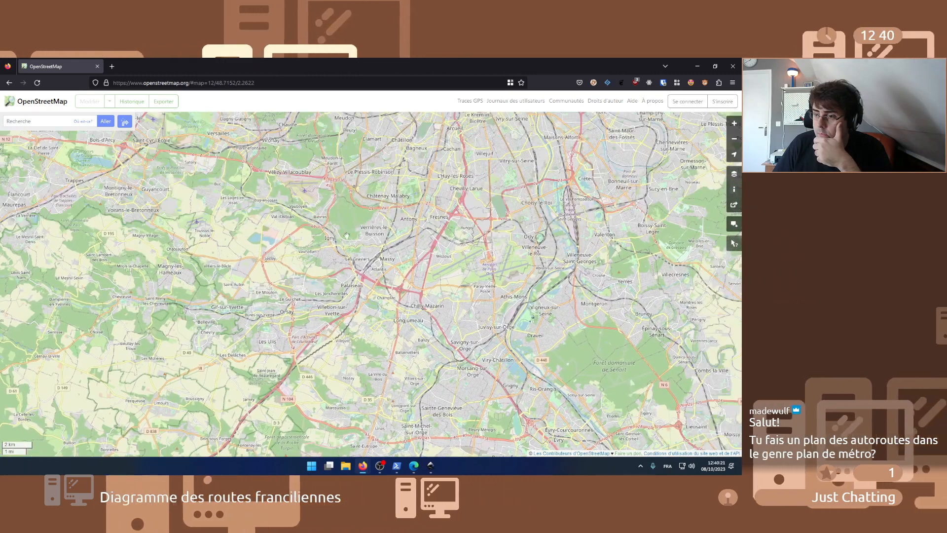
{"action": "left_click_drag", "start_coordinate": [403, 169], "coordinate": [368, 340]}
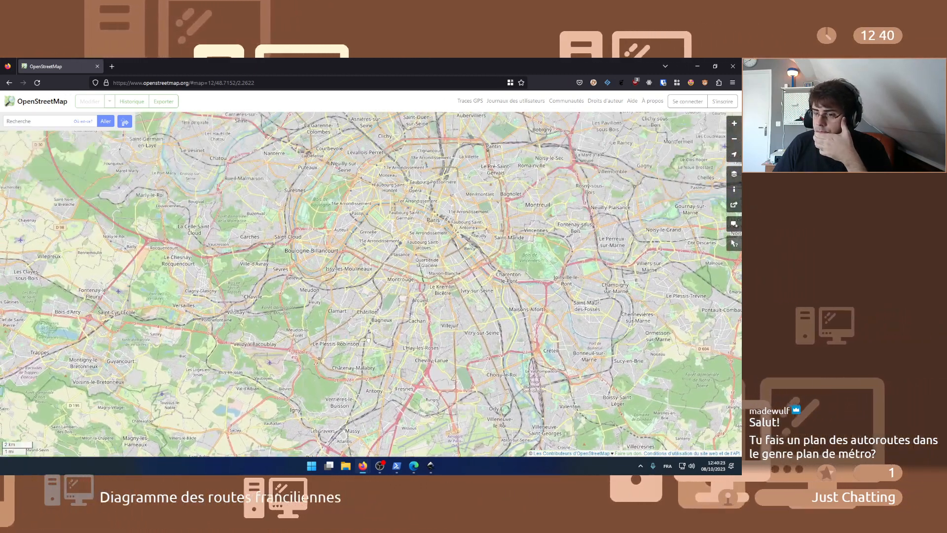
{"action": "scroll", "coordinate": [273, 245], "scroll_direction": "up", "scroll_amount": 2}
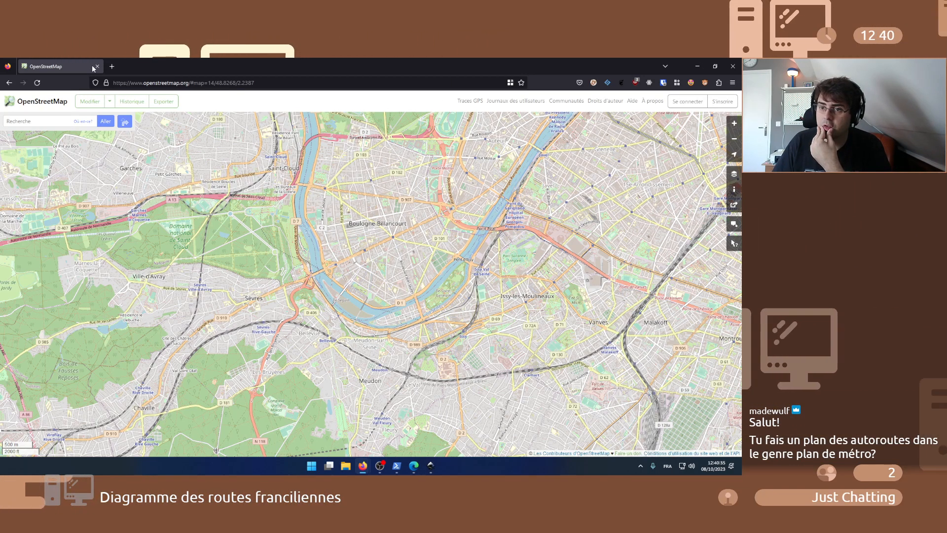
- Search the web for "n10 wikisara" in a new browser tab
{"action": "key", "text": "ctrl+t"}
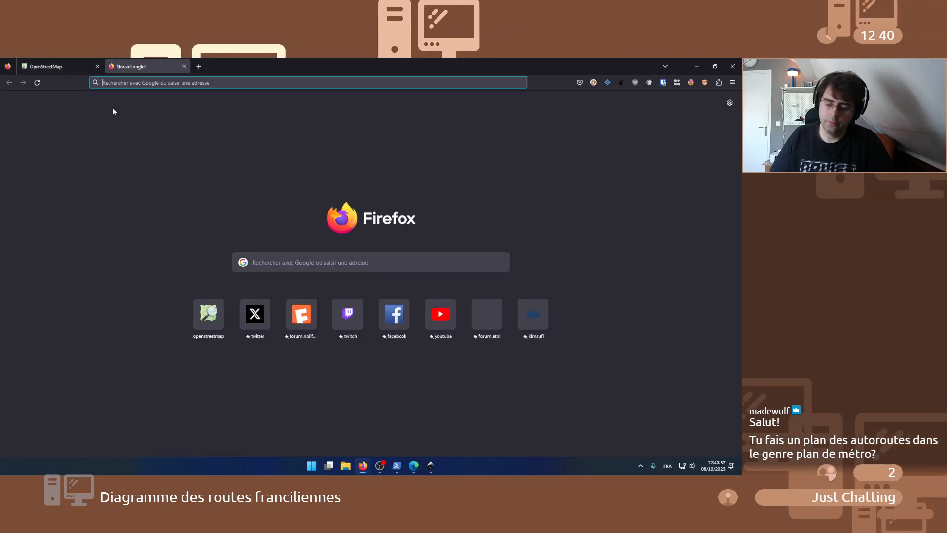
{"action": "type", "text": "n10"}
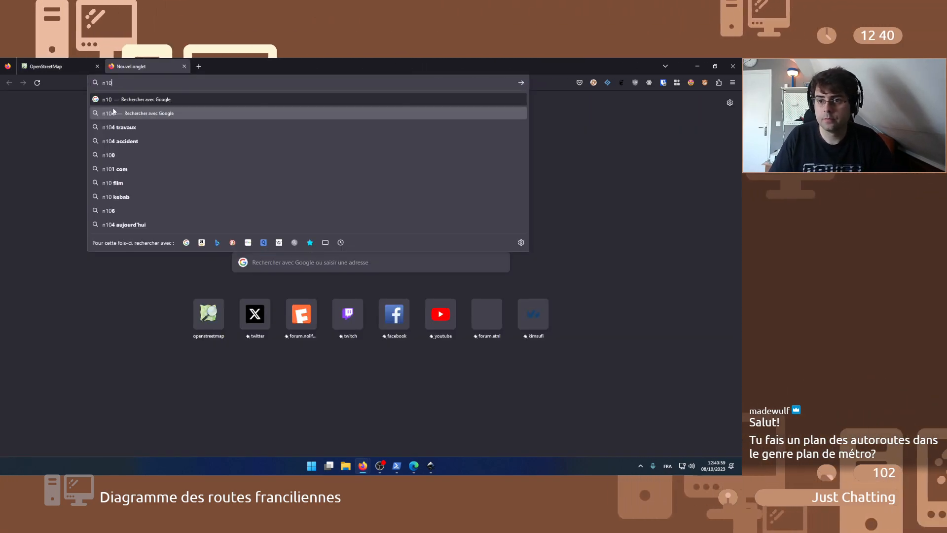
{"action": "type", "text": " wikisara"}
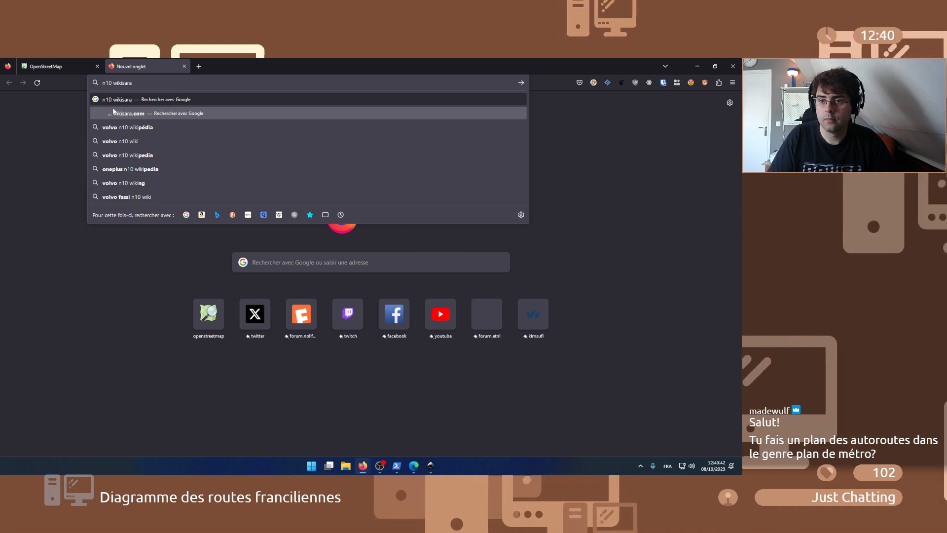
{"action": "key", "text": "Return"}
- Search the web for "n12 wikisara" in another browser tab
{"action": "key", "text": "ctrl+t"}
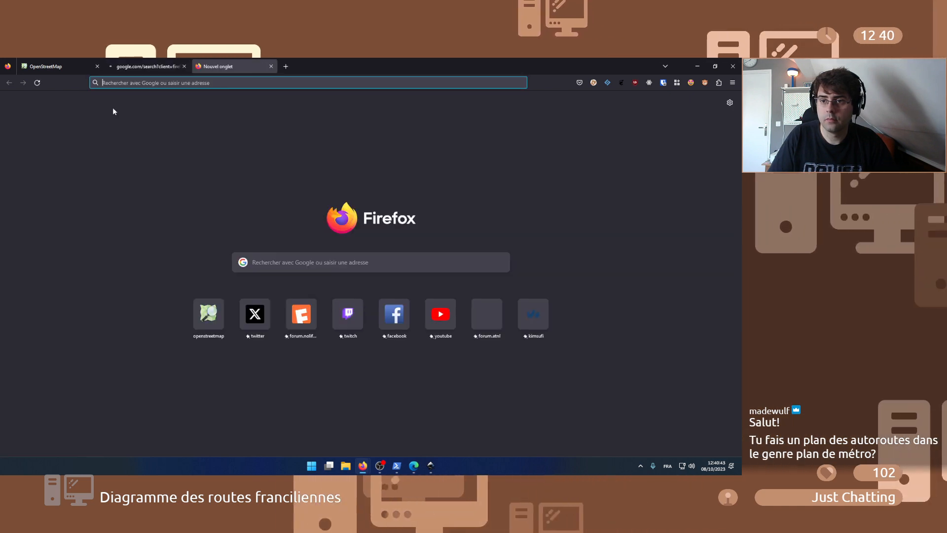
{"action": "type", "text": "n#"}
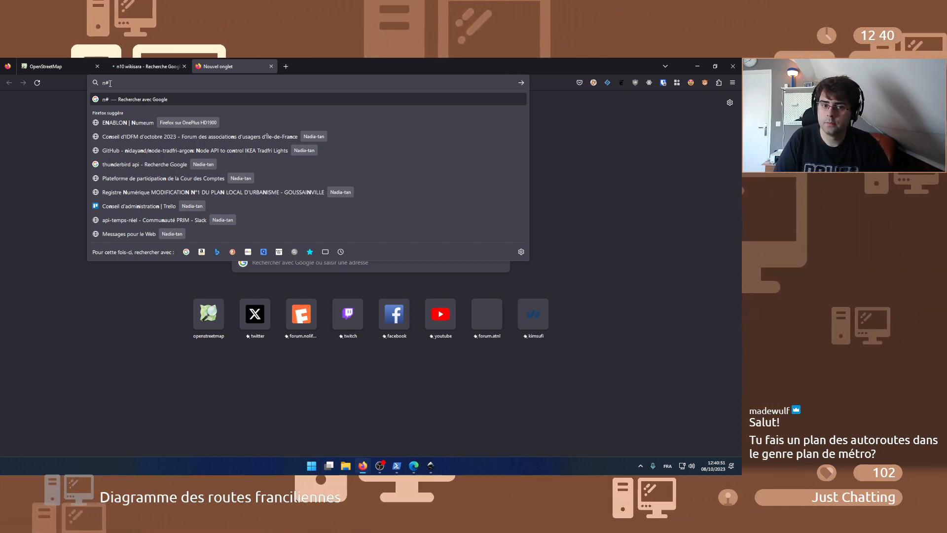
{"action": "key", "text": "super+Down"}
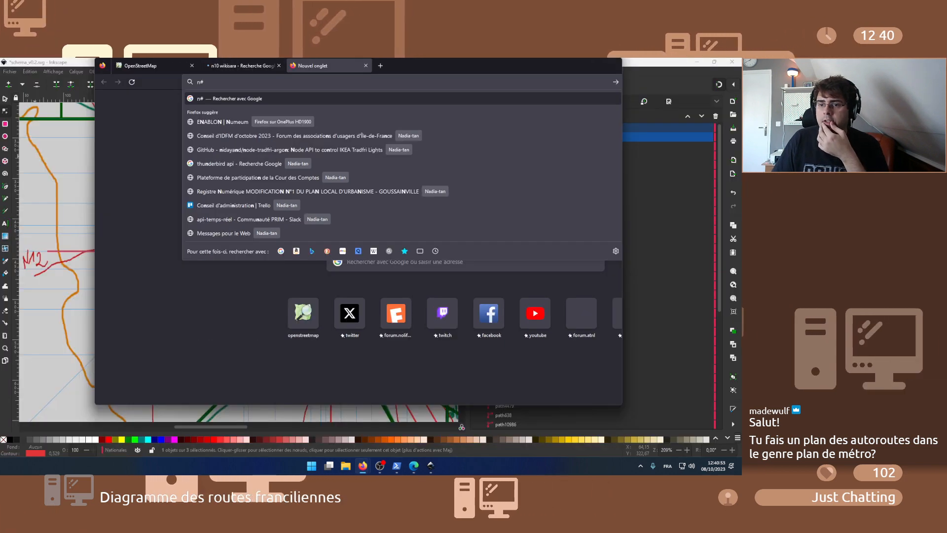
{"action": "key", "text": "super+Down"}
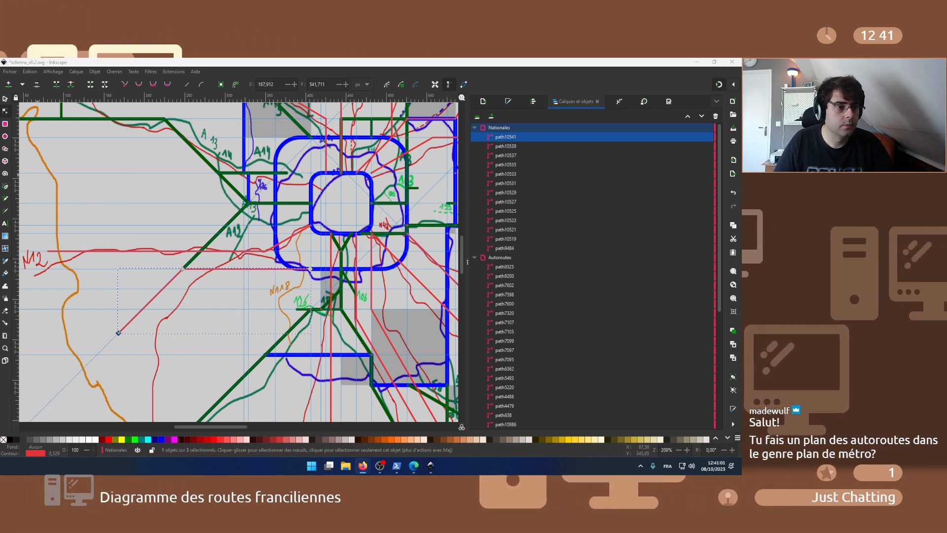
{"action": "key", "text": "alt+Tab"}
{"action": "key", "text": "super+Up"}
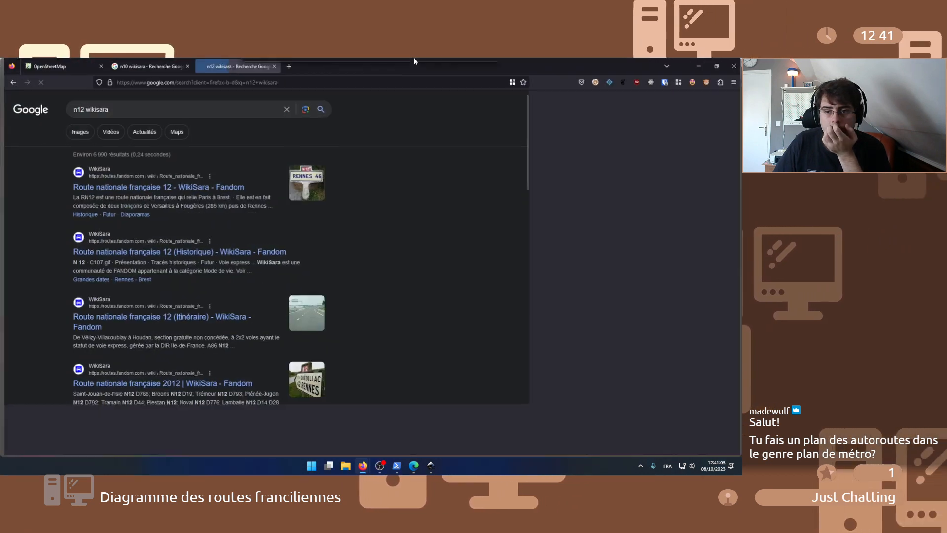
- Open the WikiSara articles on Route nationale française 12 and 10, and go to the N10 article's "Tracés historiques" section
{"action": "left_click", "coordinate": [225, 189]}
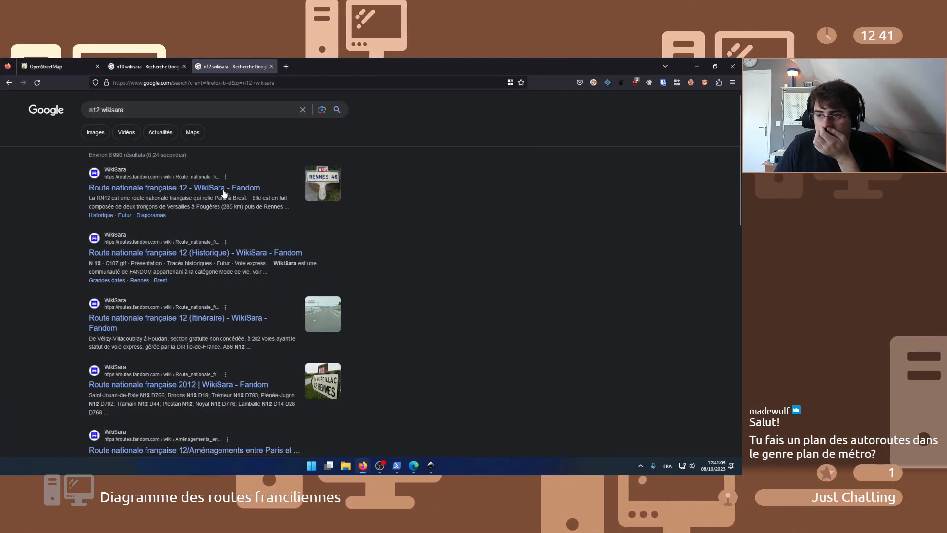
{"action": "left_click", "coordinate": [163, 66]}
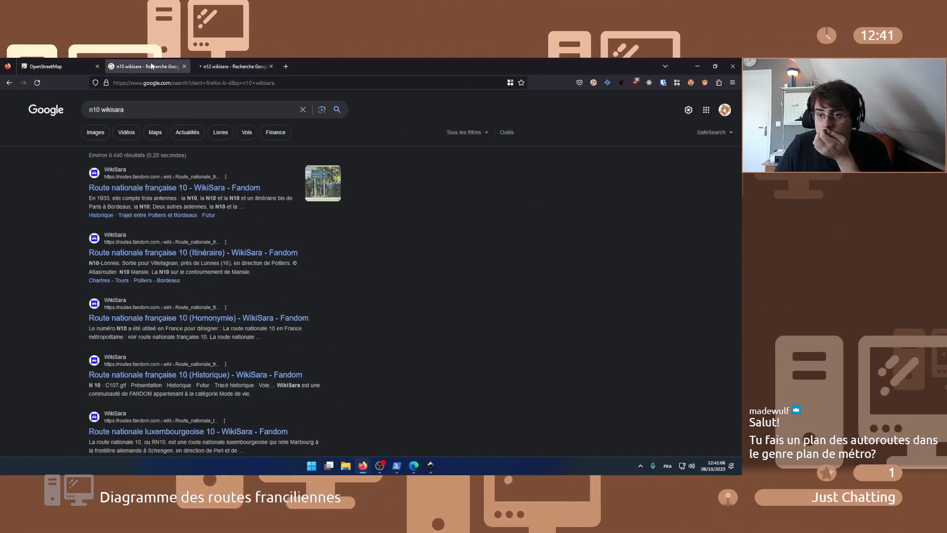
{"action": "left_click", "coordinate": [159, 188]}
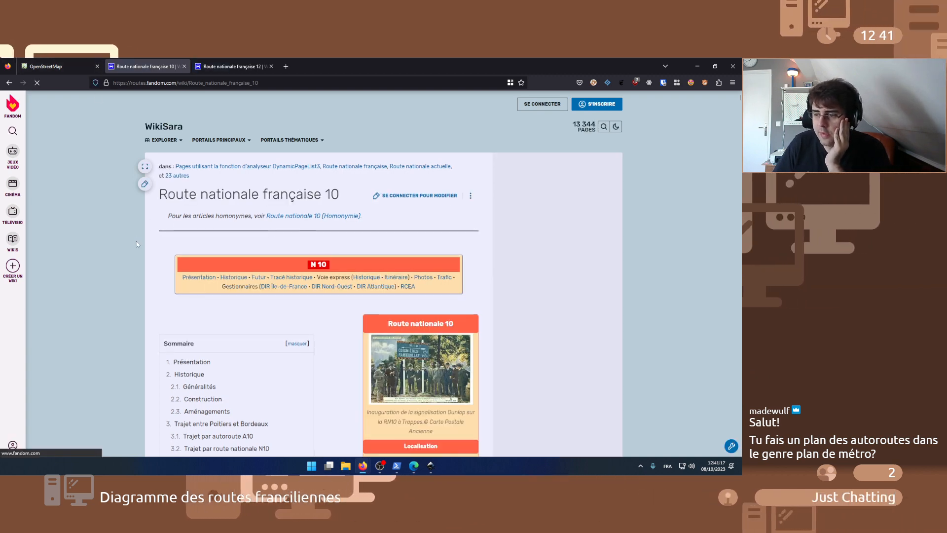
{"action": "scroll", "coordinate": [137, 243], "scroll_direction": "down", "scroll_amount": 3}
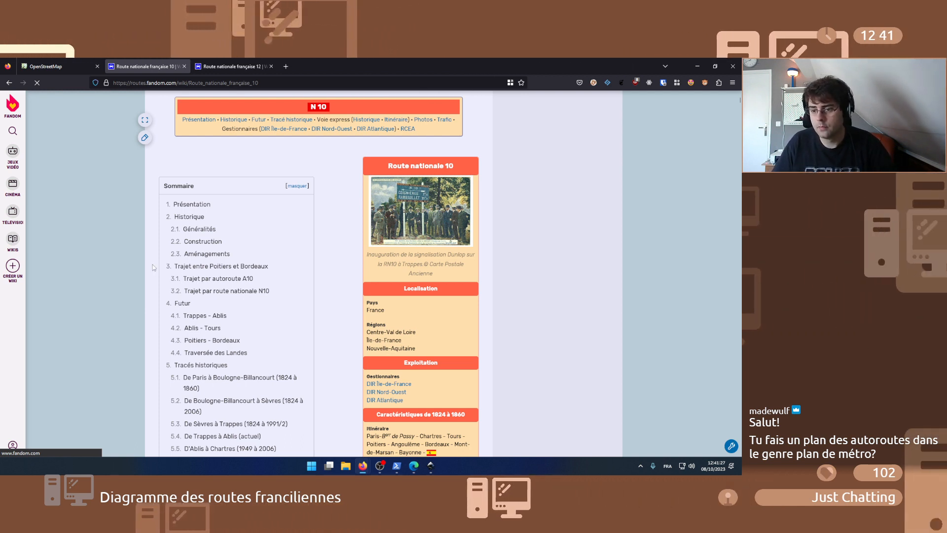
{"action": "scroll", "coordinate": [177, 276], "scroll_direction": "down", "scroll_amount": 2}
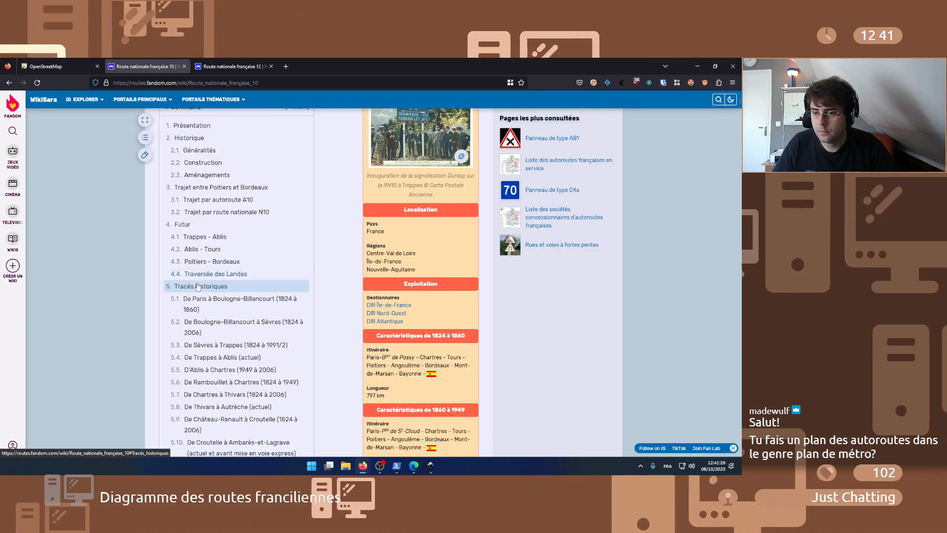
- Examine the N12's route around Versailles on the map in its article's "Tracés historiques" section
{"action": "left_click", "coordinate": [215, 67]}
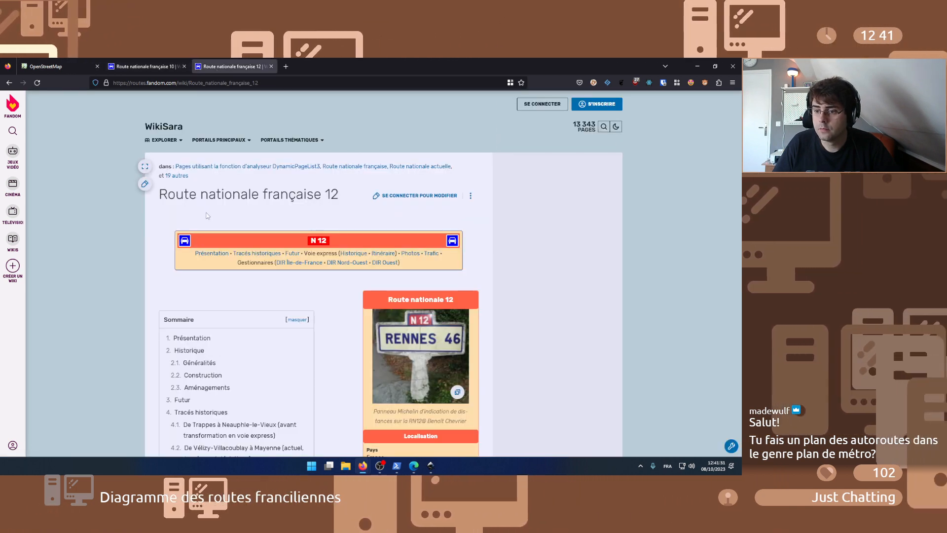
{"action": "scroll", "coordinate": [197, 334], "scroll_direction": "down", "scroll_amount": 2}
{"action": "left_click", "coordinate": [197, 333]}
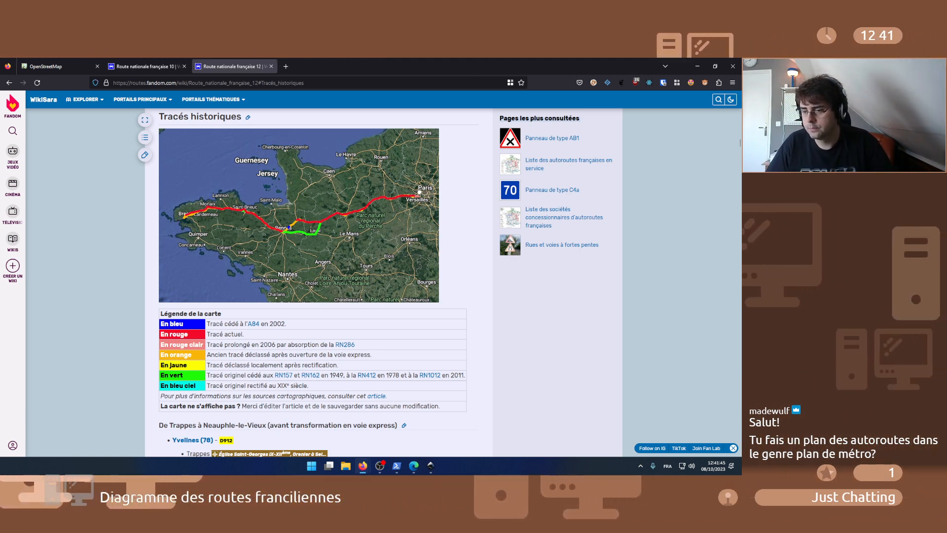
{"action": "scroll", "coordinate": [418, 193], "scroll_direction": "up", "scroll_amount": 2}
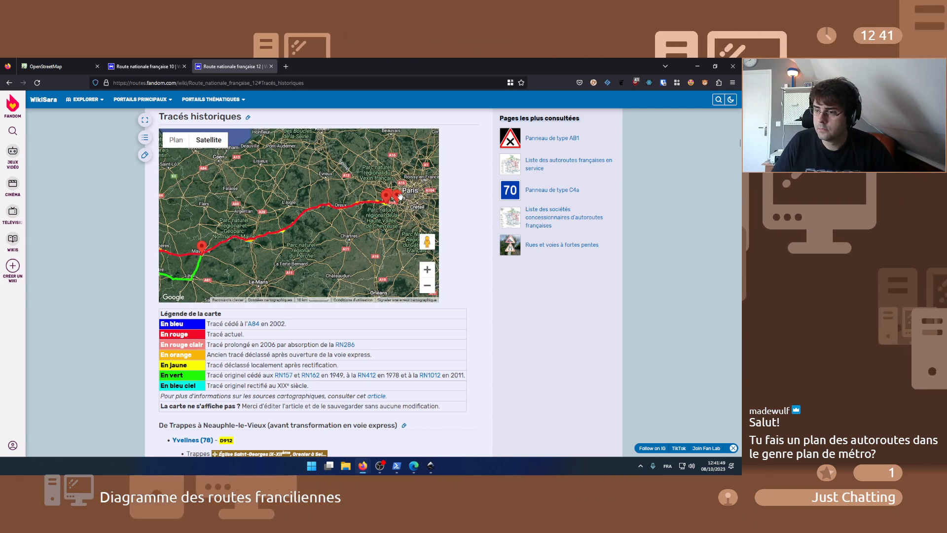
{"action": "scroll", "coordinate": [401, 196], "scroll_direction": "up", "scroll_amount": 3}
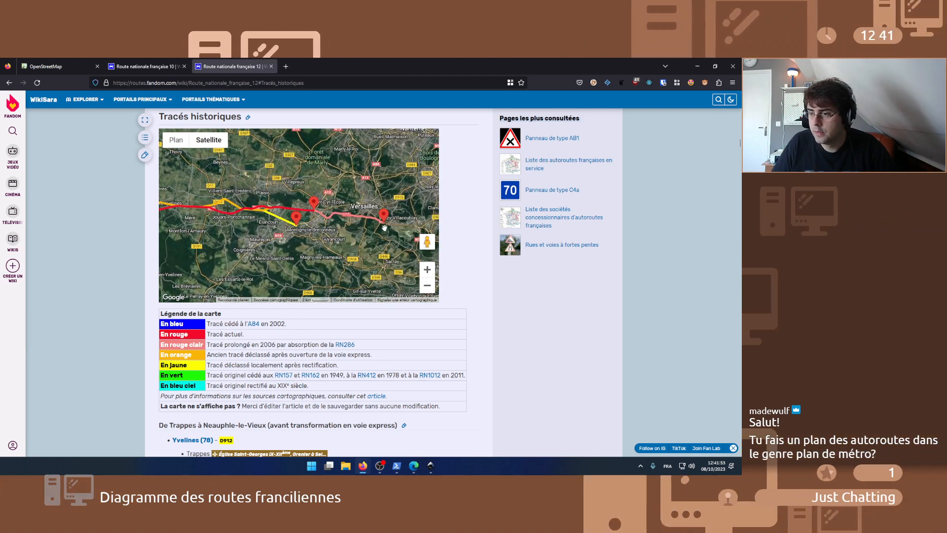
- Examine the N10's route southwest of Paris on the map in its article's "Tracés historiques" section
{"action": "left_click", "coordinate": [153, 66]}
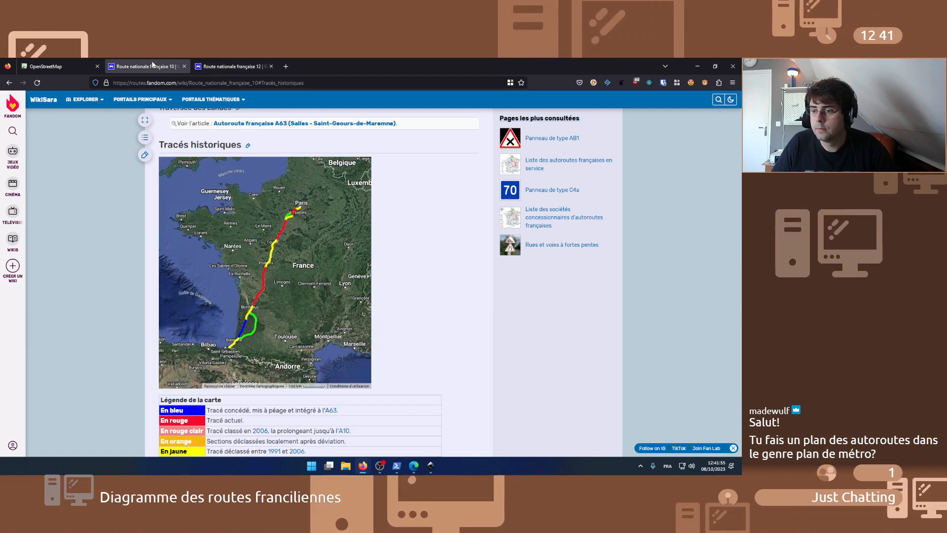
{"action": "scroll", "coordinate": [299, 204], "scroll_direction": "up", "scroll_amount": 3}
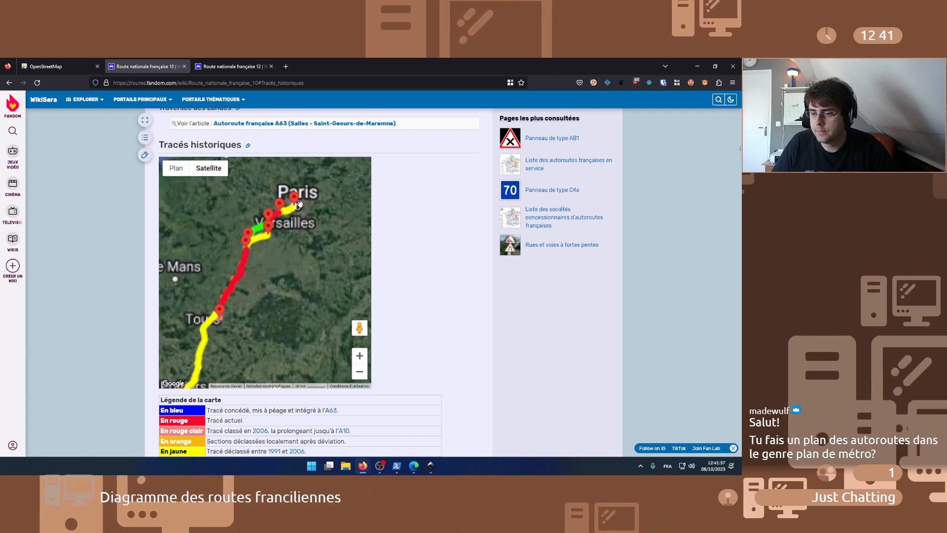
{"action": "scroll", "coordinate": [300, 204], "scroll_direction": "up", "scroll_amount": 2}
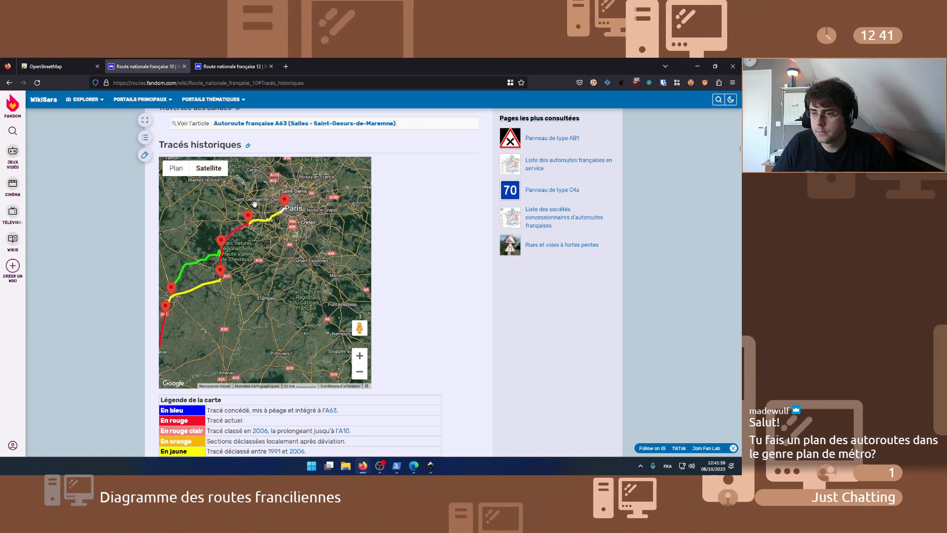
{"action": "scroll", "coordinate": [255, 204], "scroll_direction": "up", "scroll_amount": 2}
- Switch back to Inkscape and delete the N10 path running west and southwest from the outer ring's bottom edge
{"action": "left_click", "coordinate": [435, 466]}
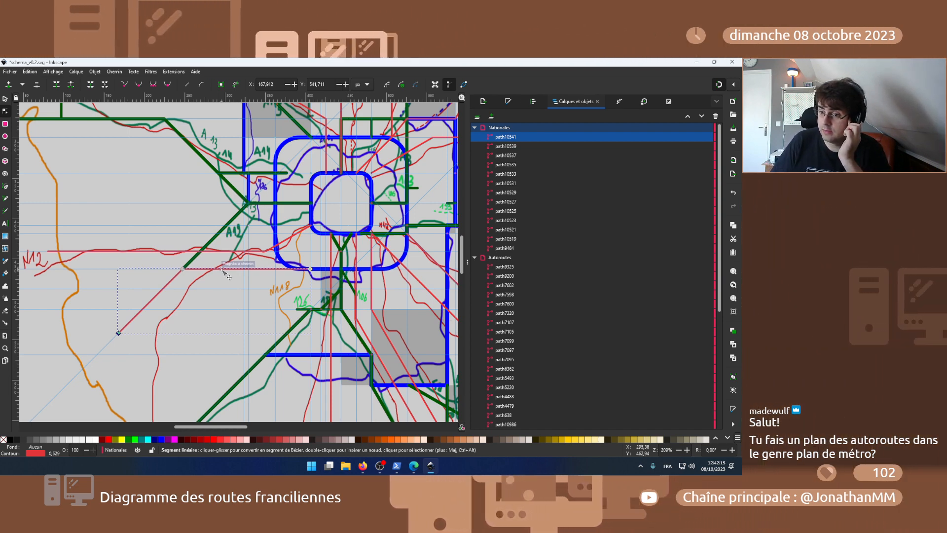
{"action": "left_click", "coordinate": [129, 254]}
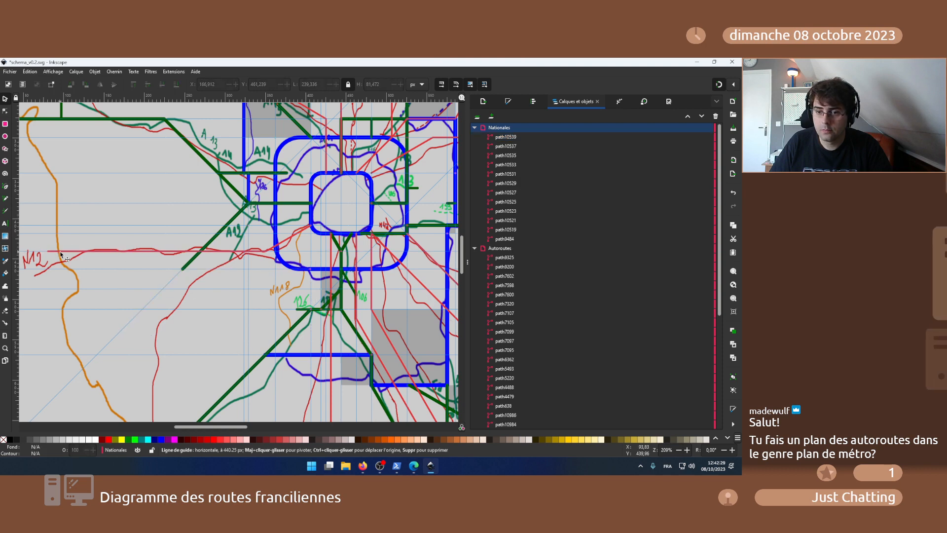
- Replace the old horizontal N12 path with a straight line running west from the outer ring's bottom edge
{"action": "key", "text": "Delete"}
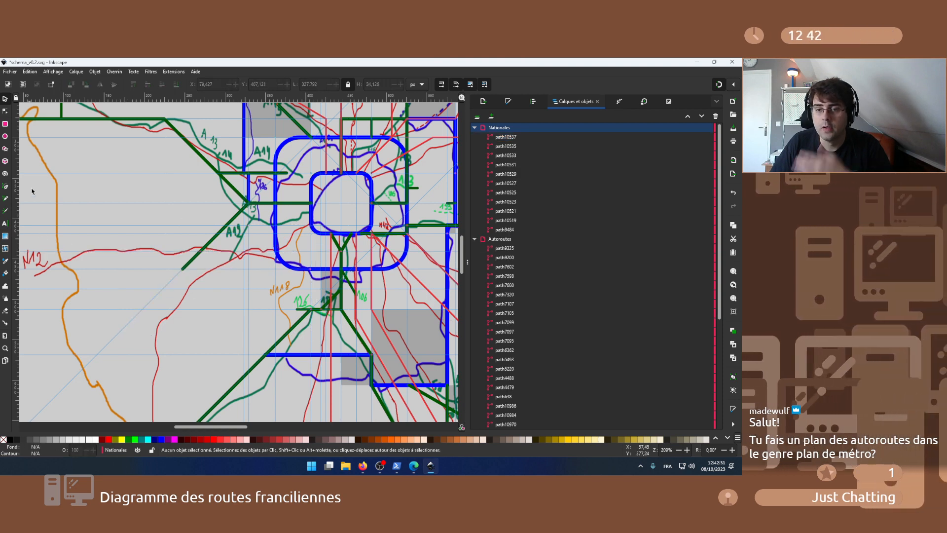
{"action": "left_click", "coordinate": [8, 186]}
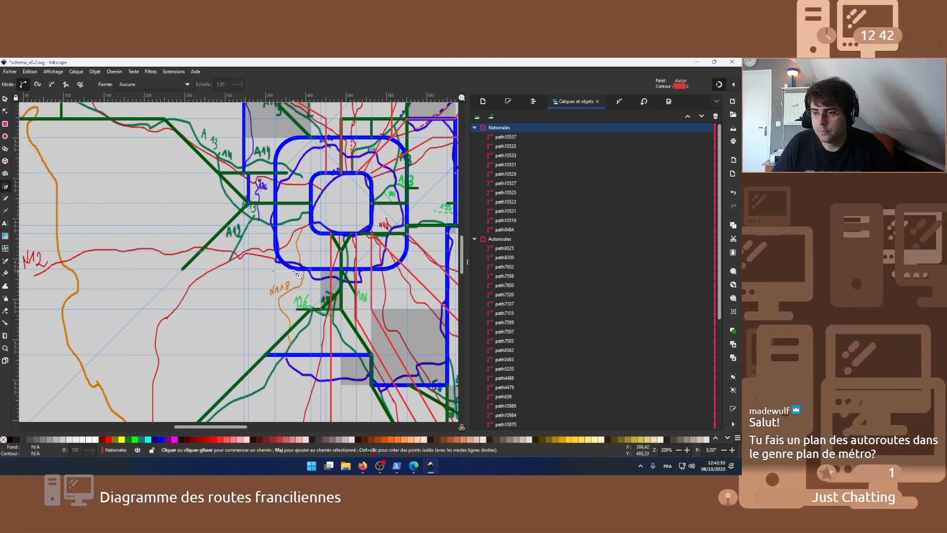
{"action": "left_click", "coordinate": [312, 269]}
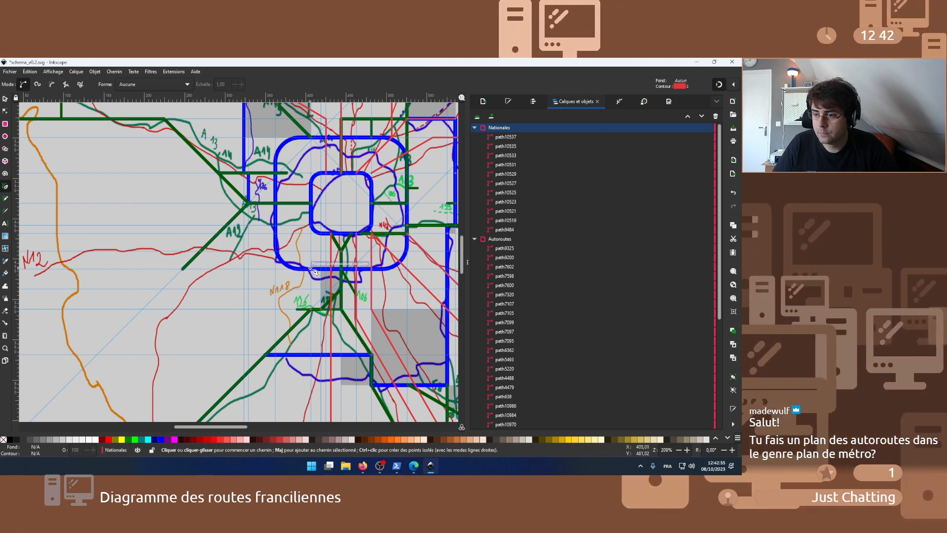
{"action": "double_click", "coordinate": [49, 268]}
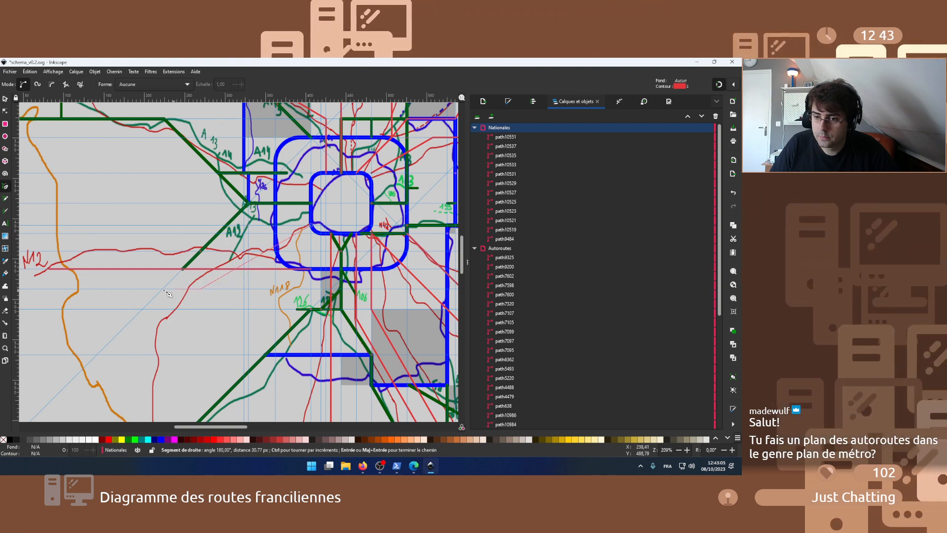
- Draw the N10 from the inner ring's southwest corner, west and southwest along the diagonal guide, and extend the A12's lower end to its bend
{"action": "double_click", "coordinate": [47, 404]}
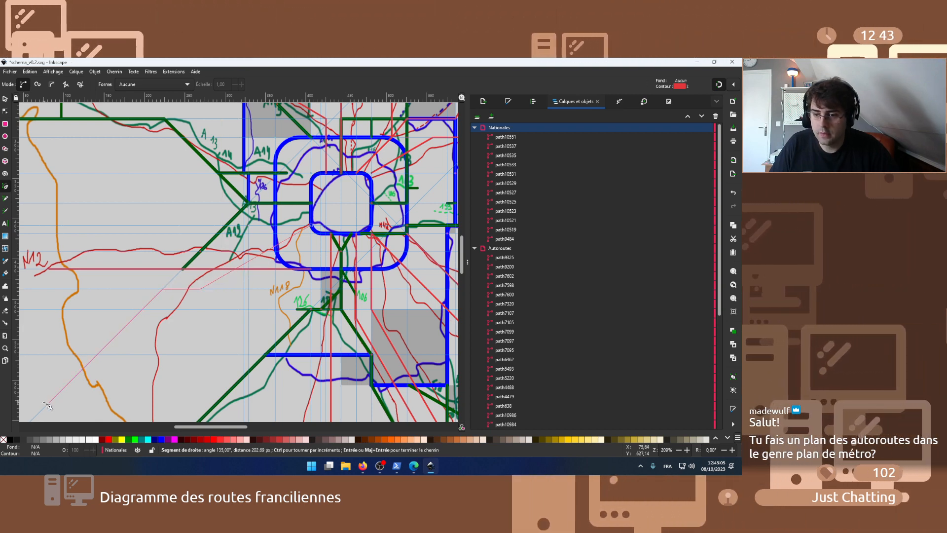
{"action": "key", "text": "n"}
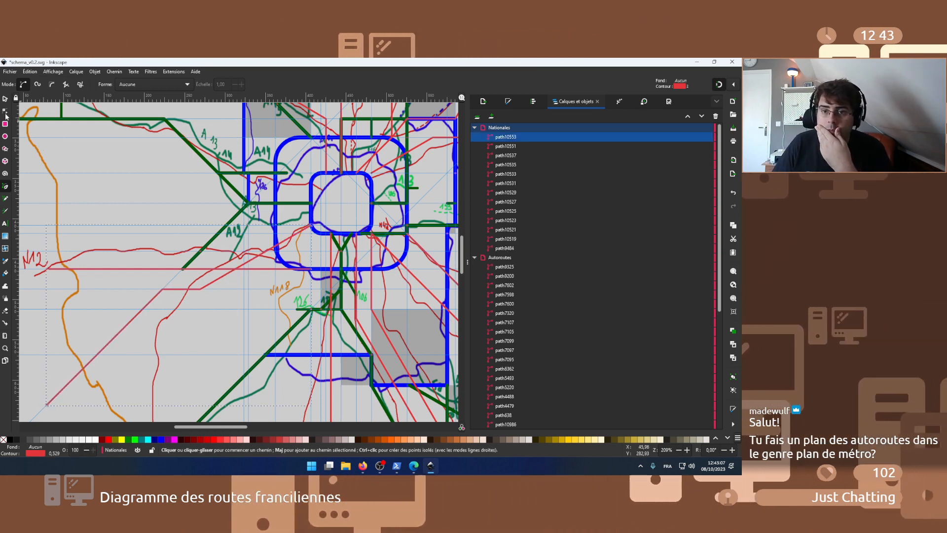
{"action": "left_click", "coordinate": [183, 270]}
{"action": "left_click_drag", "start_coordinate": [183, 270], "coordinate": [162, 291]}
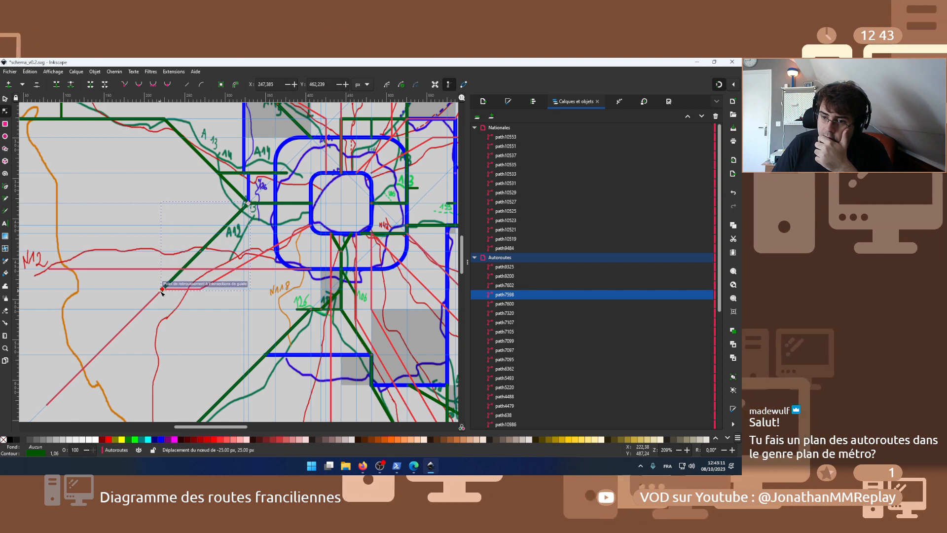
{"action": "left_click", "coordinate": [139, 224]}
- Create a horizontal guide halfway between the A14 and A13 lines, using helper lines at the inner ring's west side
{"action": "scroll", "coordinate": [140, 223], "scroll_direction": "up", "scroll_amount": 2}
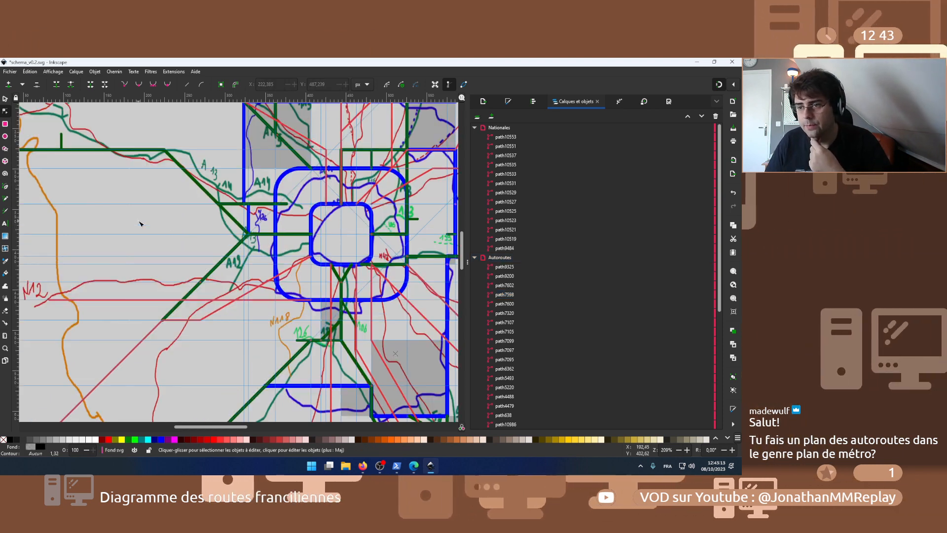
{"action": "scroll", "coordinate": [139, 223], "scroll_direction": "up", "scroll_amount": 2}
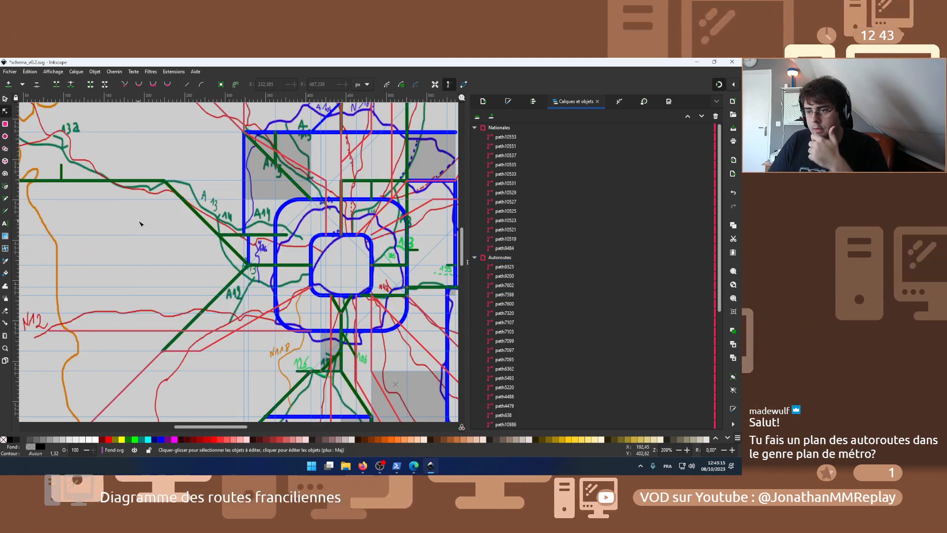
{"action": "scroll", "coordinate": [143, 230], "scroll_direction": "up", "scroll_amount": 2}
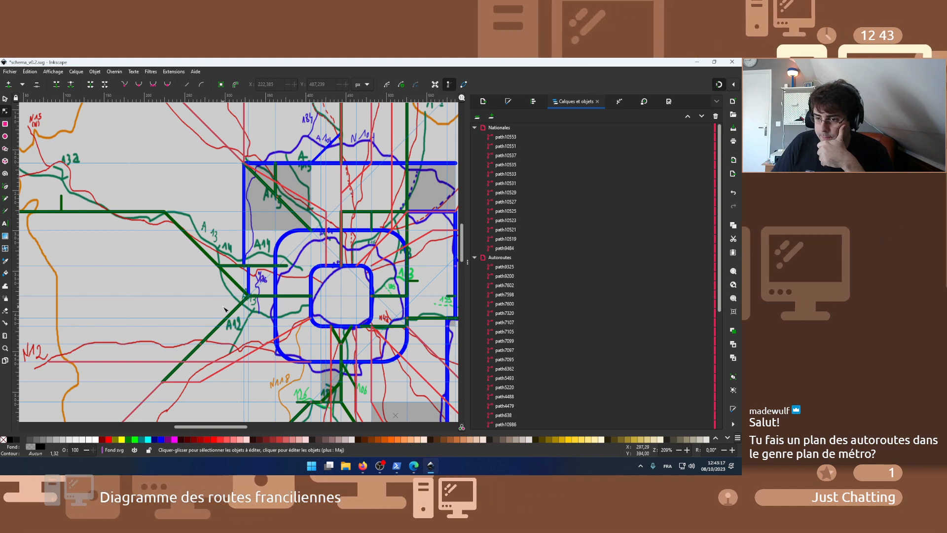
{"action": "scroll", "coordinate": [234, 430], "scroll_direction": "left", "scroll_amount": 2}
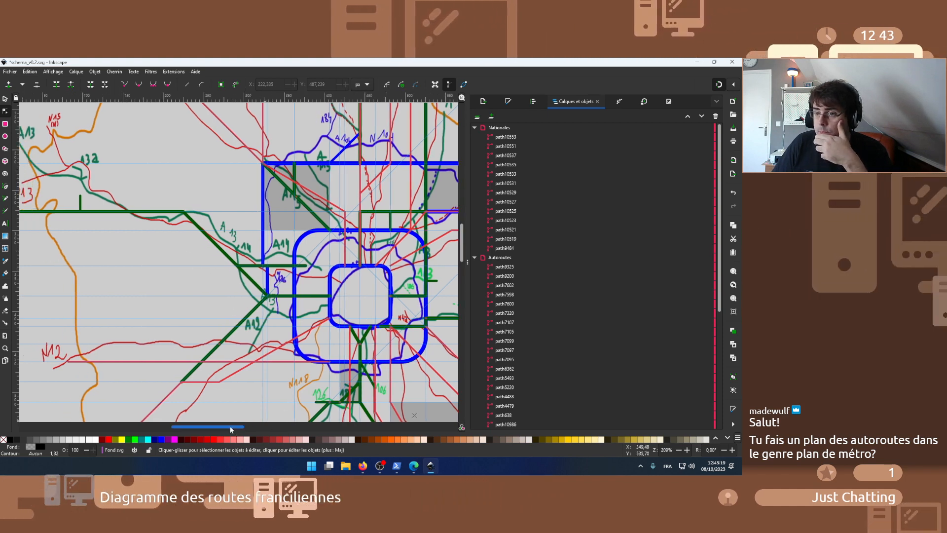
{"action": "scroll", "coordinate": [206, 354], "scroll_direction": "up", "scroll_amount": 4}
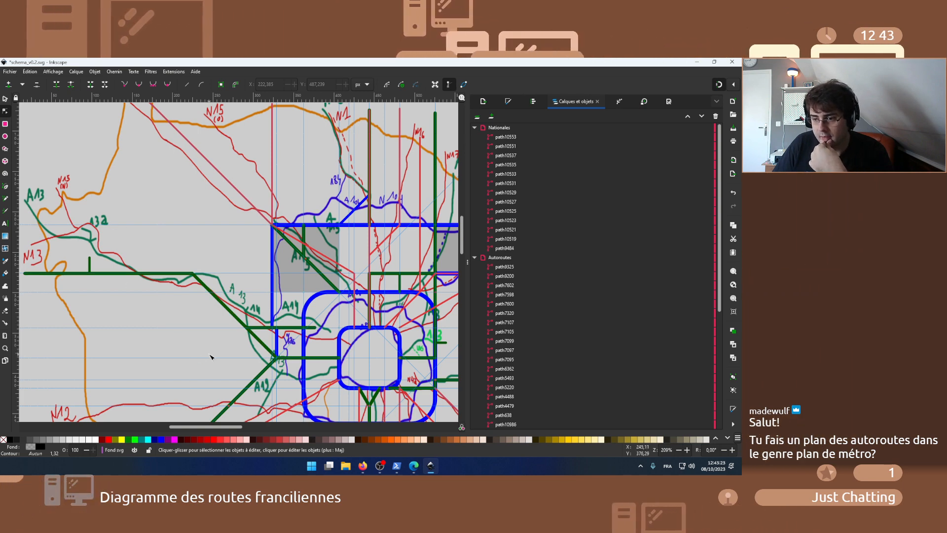
{"action": "scroll", "coordinate": [210, 357], "scroll_direction": "down", "scroll_amount": 2}
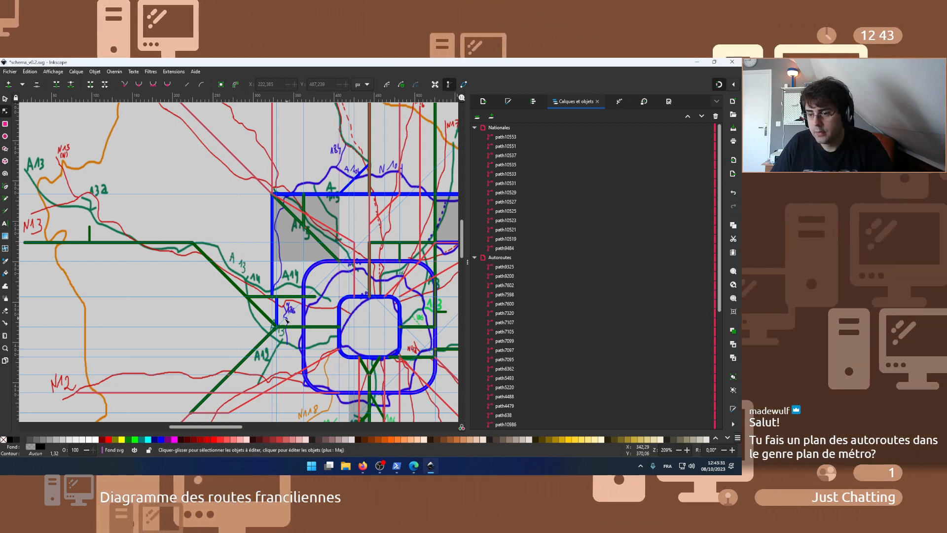
{"action": "scroll", "coordinate": [276, 316], "scroll_direction": "up", "scroll_amount": 1}
{"action": "scroll", "coordinate": [277, 316], "scroll_direction": "up", "scroll_amount": 1}
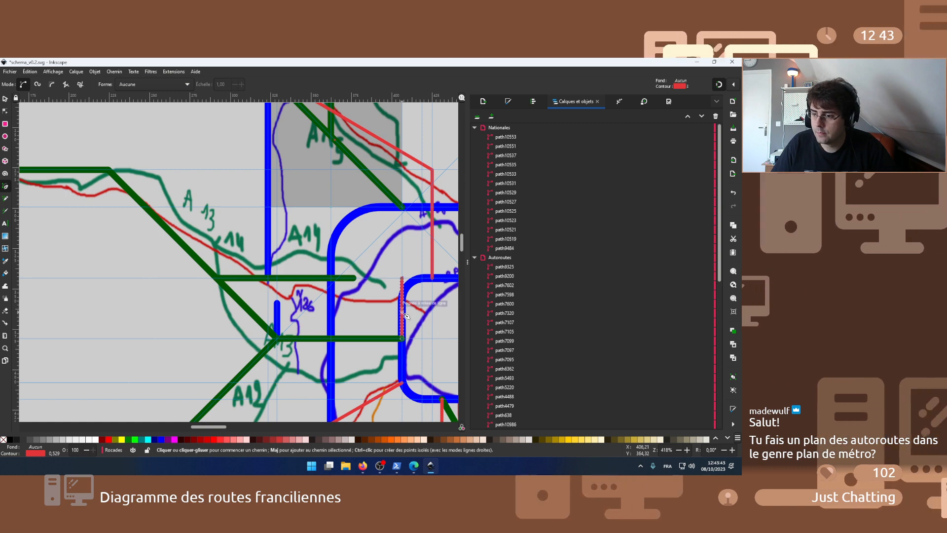
{"action": "left_click", "coordinate": [402, 308]}
{"action": "double_click", "coordinate": [341, 309]}
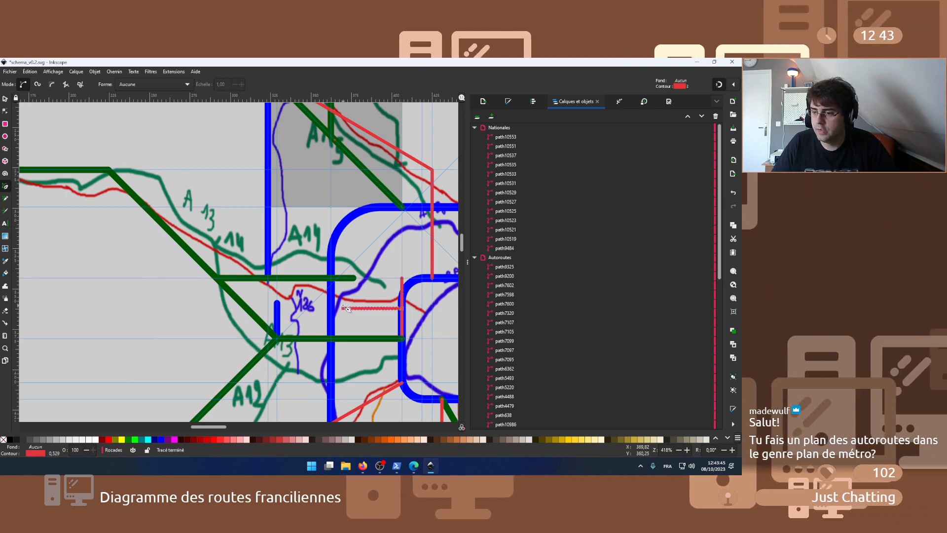
{"action": "left_click", "coordinate": [95, 72]}
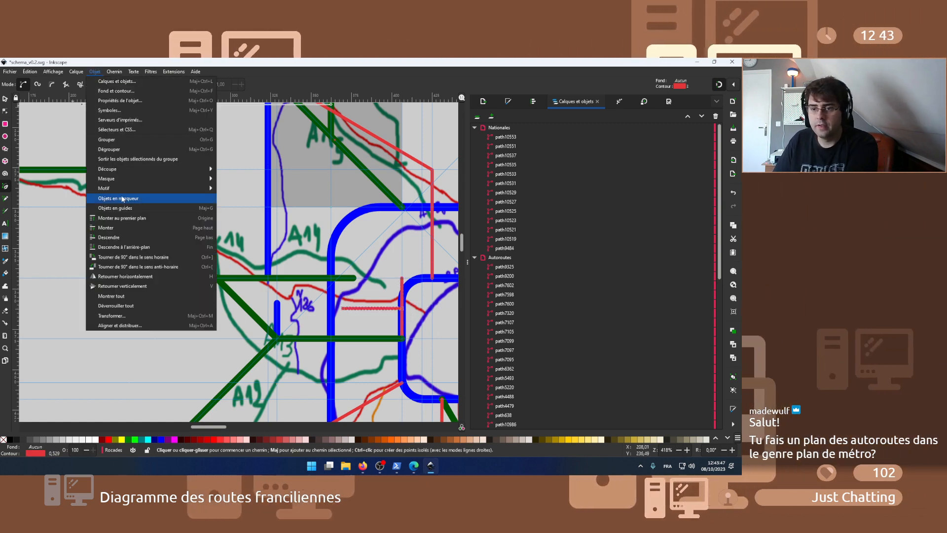
{"action": "key", "text": "Escape"}
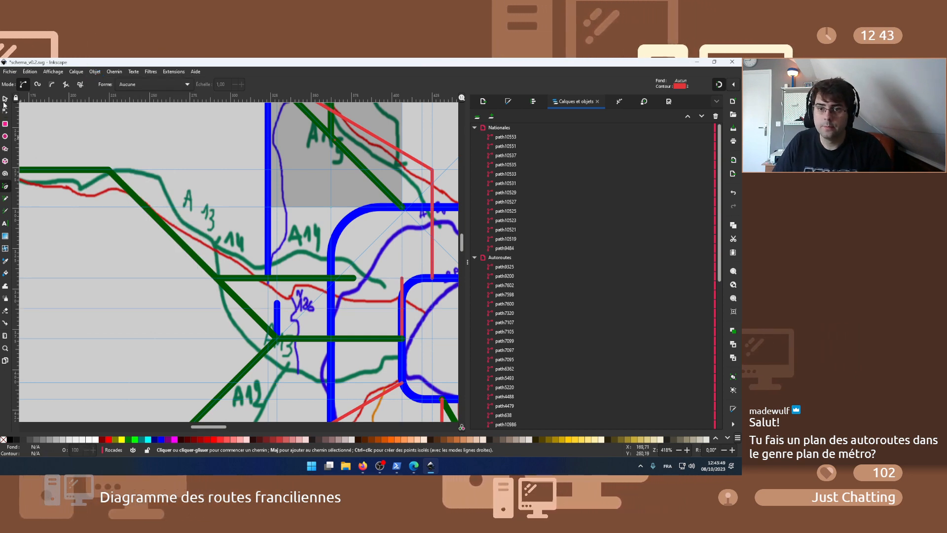
- Delete the vertical helper line on the inner ring and snap the short blue segment's upper end to the guide between the A14 and A13
{"action": "left_click", "coordinate": [402, 291]}
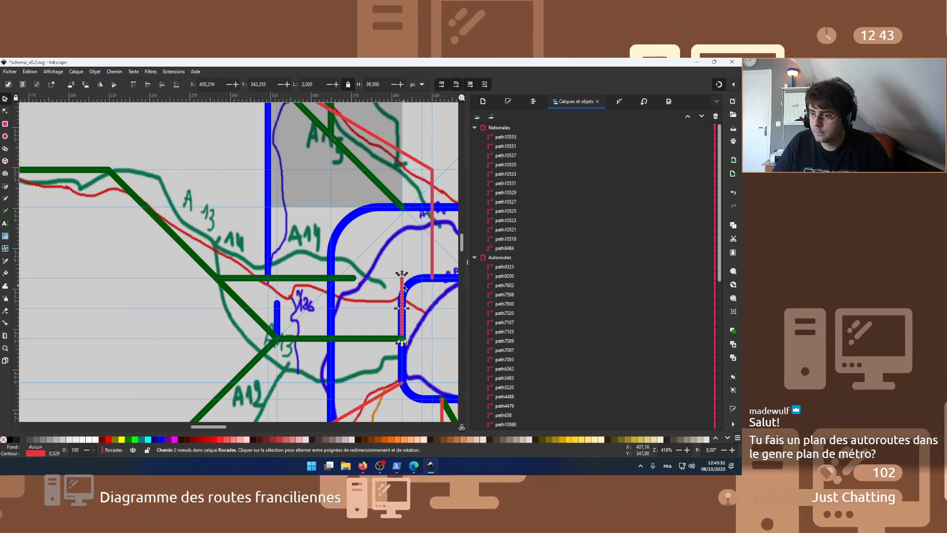
{"action": "key", "text": "Delete"}
{"action": "left_click", "coordinate": [278, 316]}
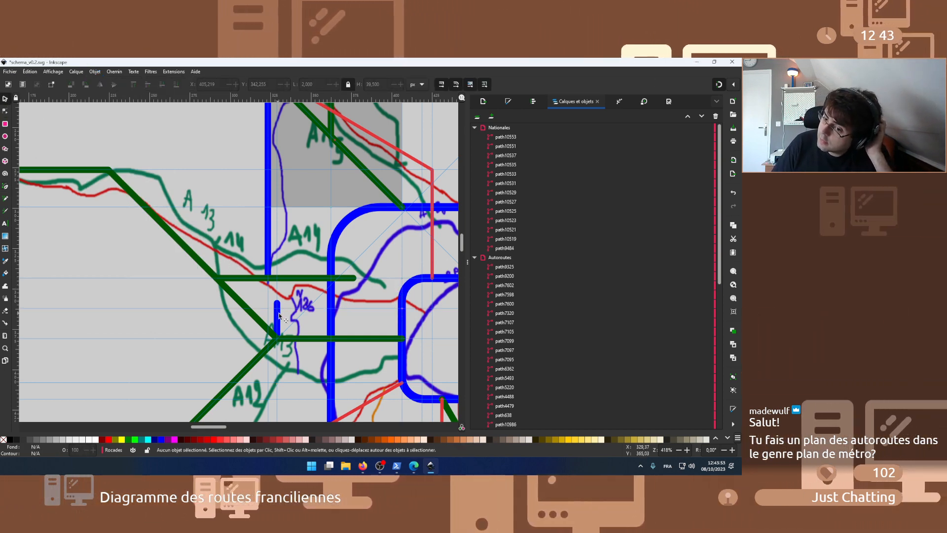
{"action": "left_click", "coordinate": [9, 110]}
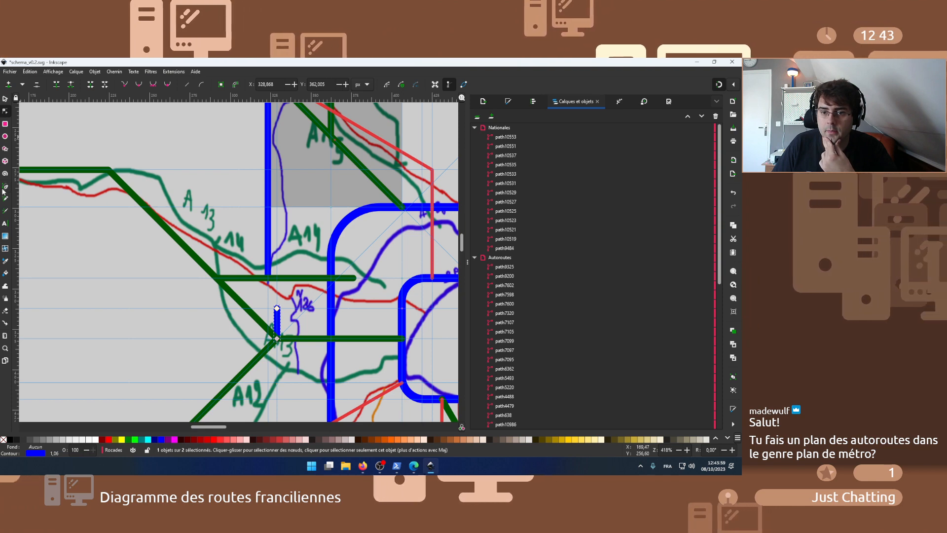
- In the Nationales layer, draw the N13 west from the inner ring, diagonally northwest beside the A13, and west just below the A13's horizontal section
{"action": "left_click", "coordinate": [535, 128]}
{"action": "key", "text": "b"}
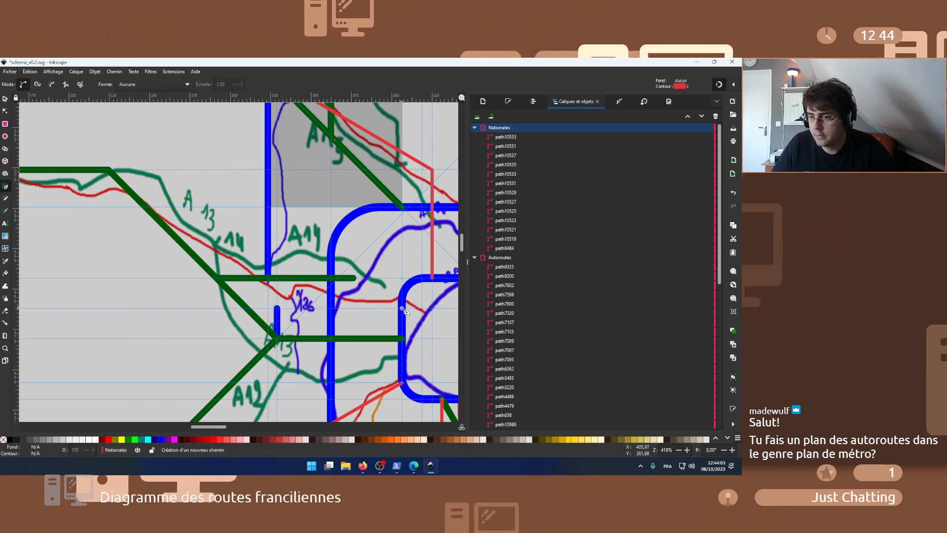
{"action": "left_click", "coordinate": [278, 309]}
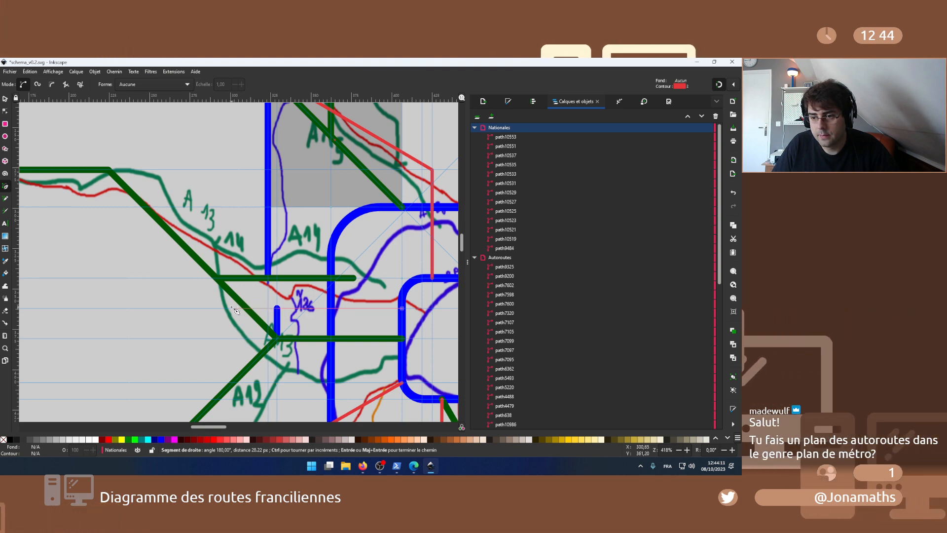
{"action": "left_click", "coordinate": [103, 179]}
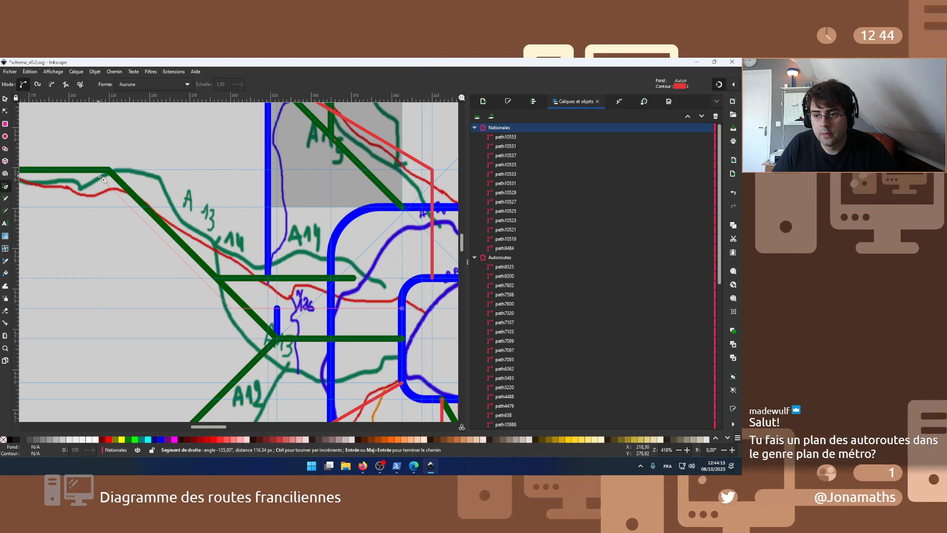
{"action": "left_click_drag", "start_coordinate": [201, 428], "coordinate": [166, 422]}
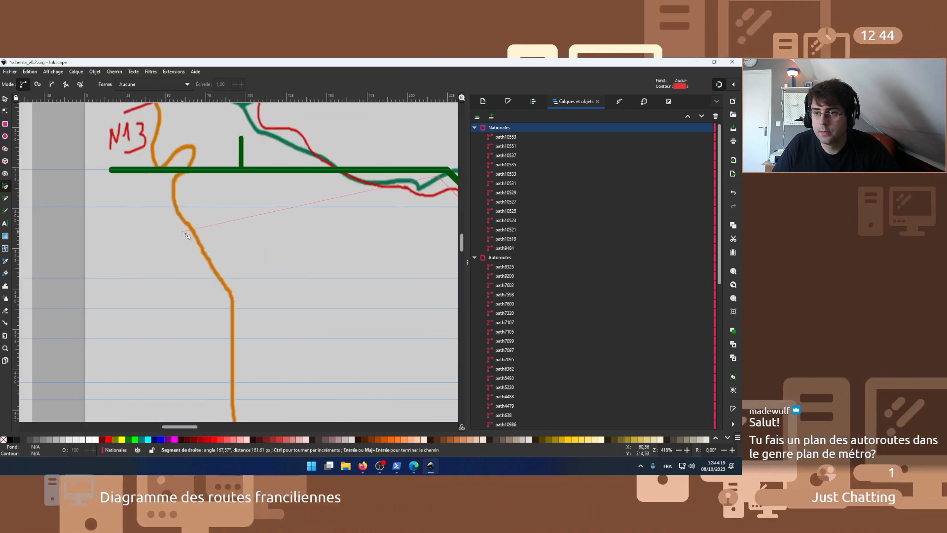
{"action": "scroll", "coordinate": [218, 226], "scroll_direction": "up", "scroll_amount": 2}
{"action": "scroll", "coordinate": [218, 226], "scroll_direction": "up", "scroll_amount": 4}
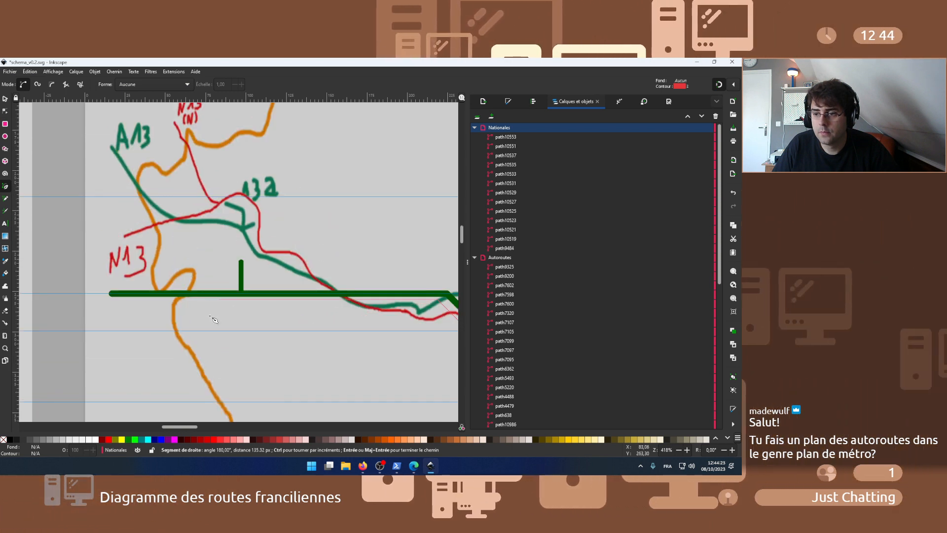
{"action": "double_click", "coordinate": [112, 299]}
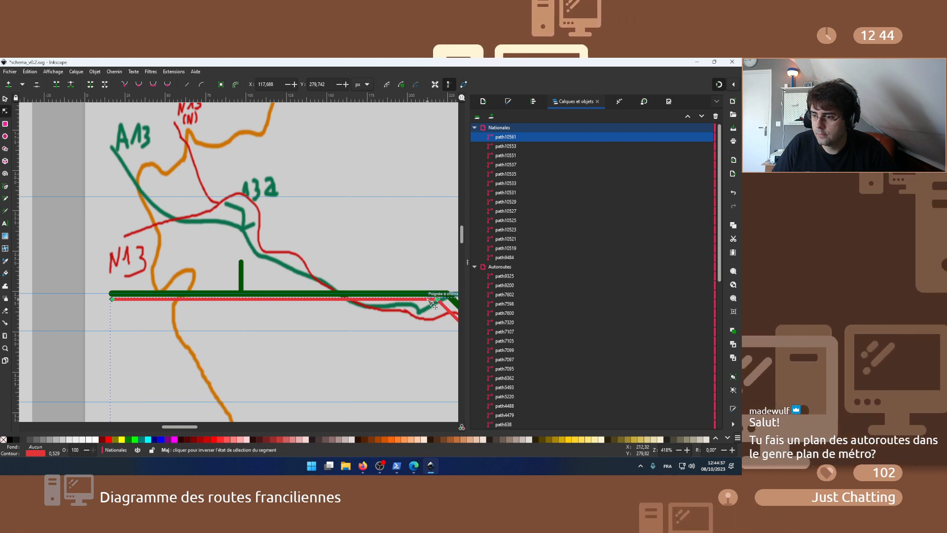
- Shift the N13's western horizontal section up along its diagonal so that it runs above the A13
{"action": "left_click_drag", "start_coordinate": [438, 302], "coordinate": [389, 250]}
{"action": "scroll", "coordinate": [332, 274], "scroll_direction": "down", "scroll_amount": 4}
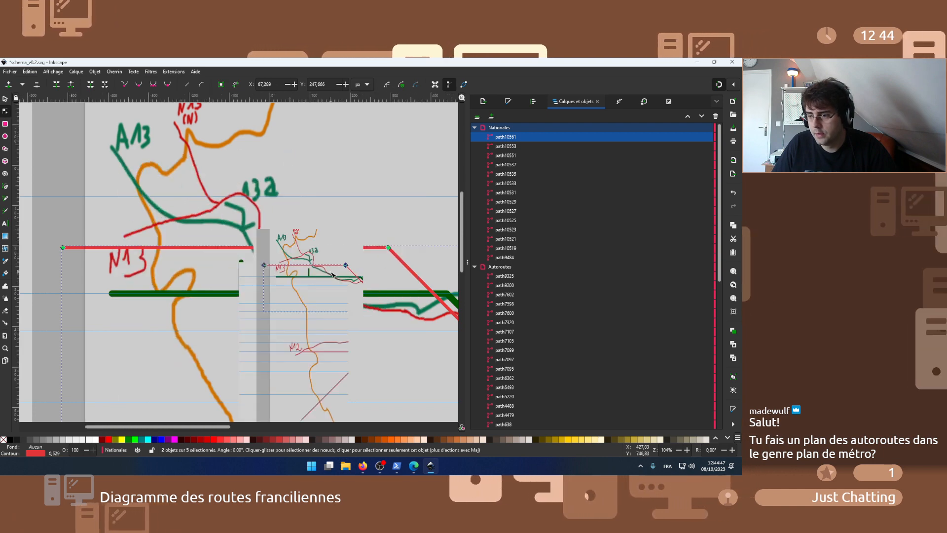
{"action": "scroll", "coordinate": [397, 311], "scroll_direction": "up", "scroll_amount": 4}
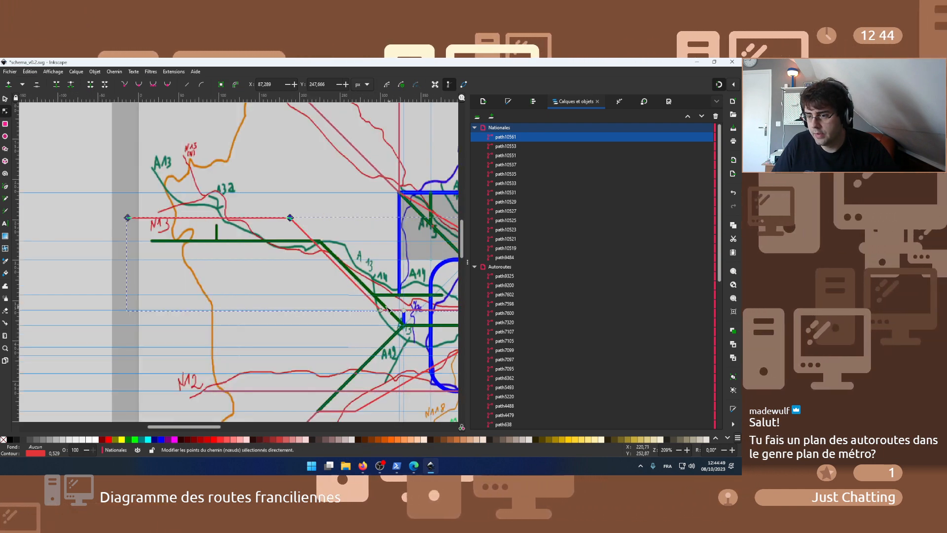
{"action": "left_click", "coordinate": [58, 153]}
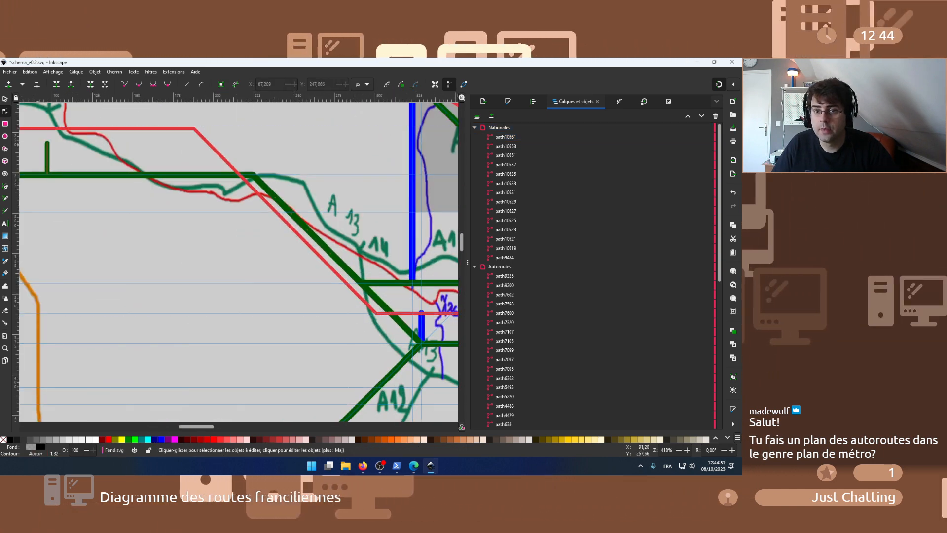
- Create a diagonal guide along the N13's slanted section from a helper line, and align the path's upper bend to the guide
{"action": "key", "text": "b"}
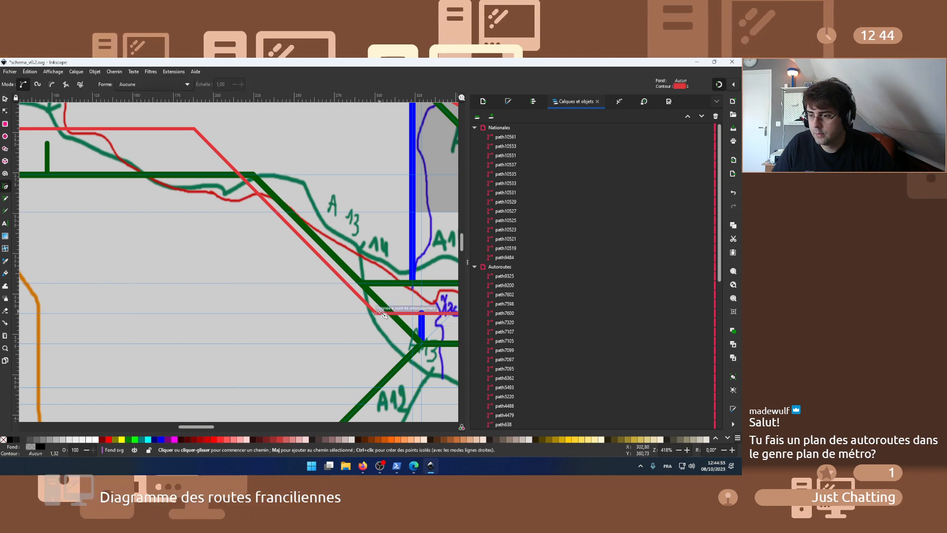
{"action": "double_click", "coordinate": [393, 332]}
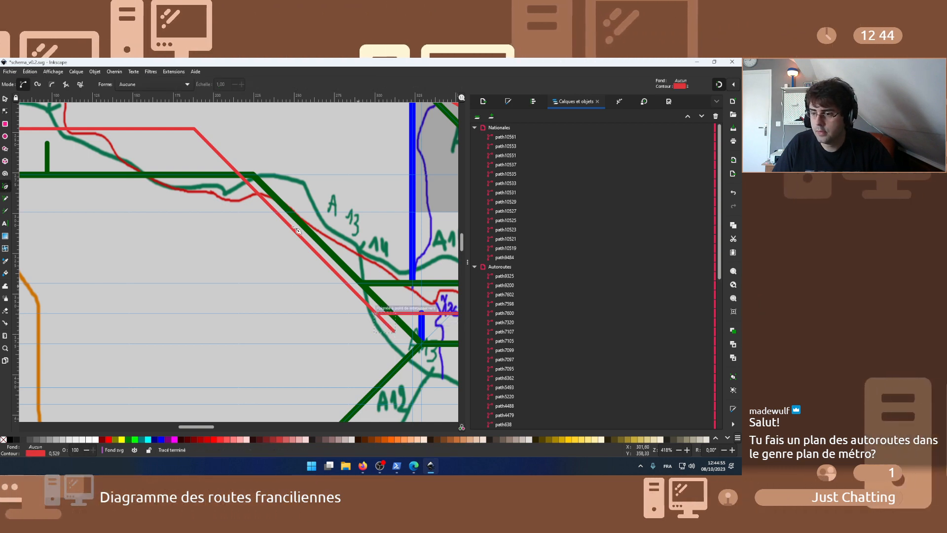
{"action": "left_click", "coordinate": [93, 72]}
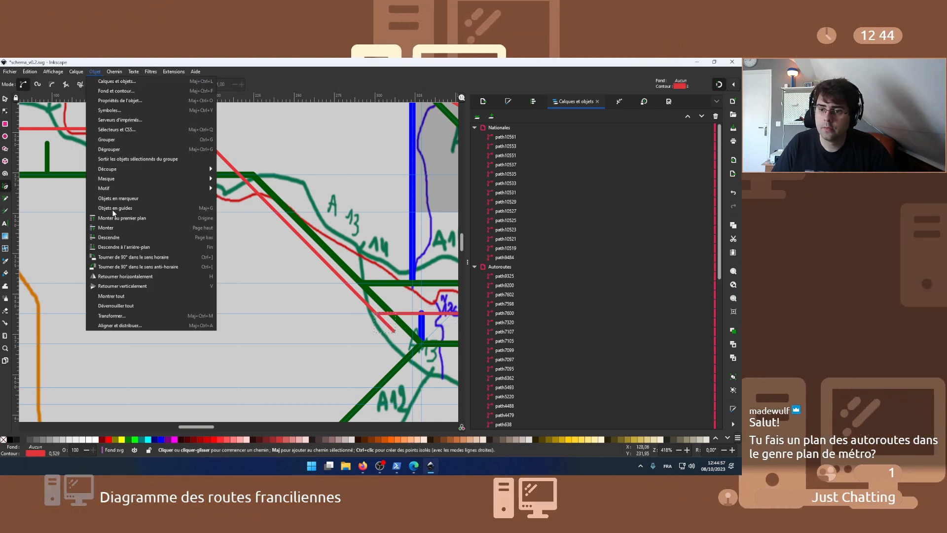
{"action": "key", "text": "Escape"}
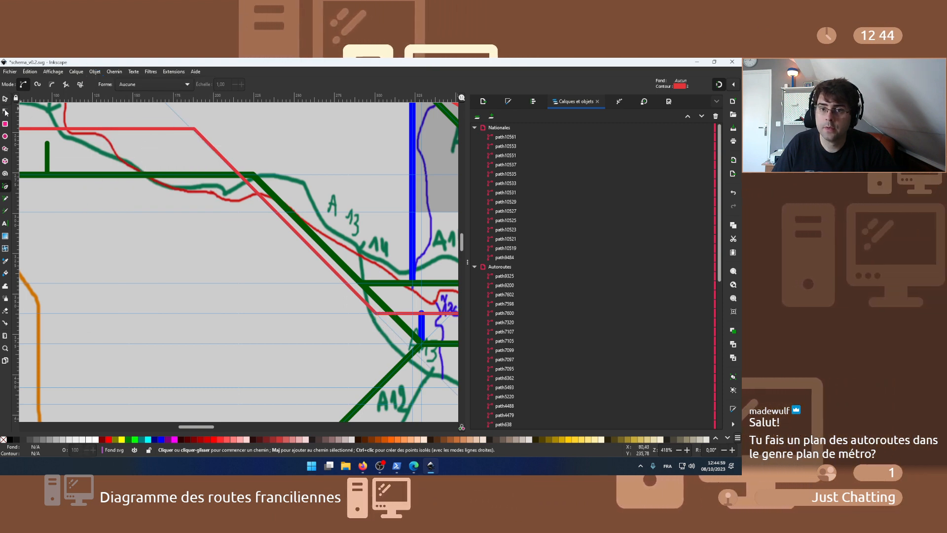
{"action": "left_click", "coordinate": [5, 111]}
{"action": "left_click", "coordinate": [201, 133]}
{"action": "left_click_drag", "start_coordinate": [196, 129], "coordinate": [192, 132]}
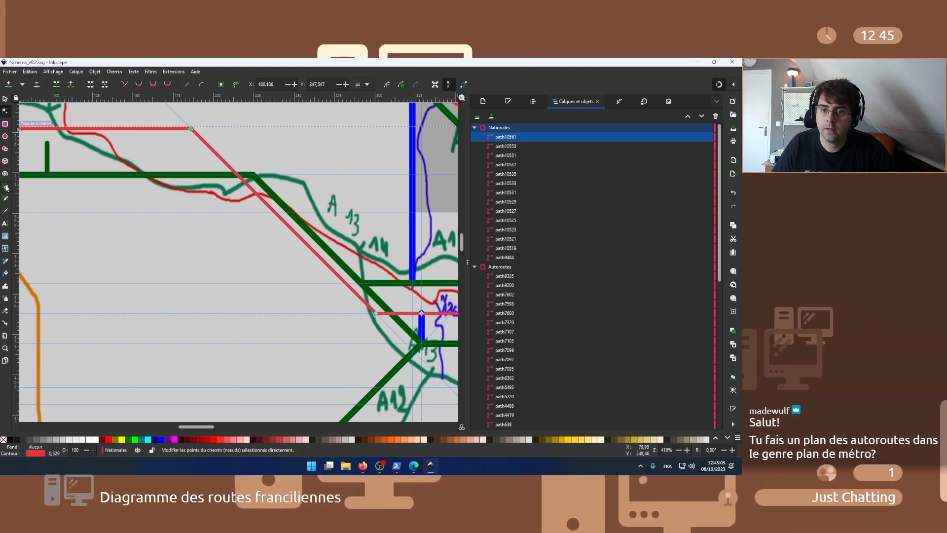
- Create a horizontal guide along the N13's western section from a helper line drawn through its upper bend
{"action": "left_click", "coordinate": [193, 130]}
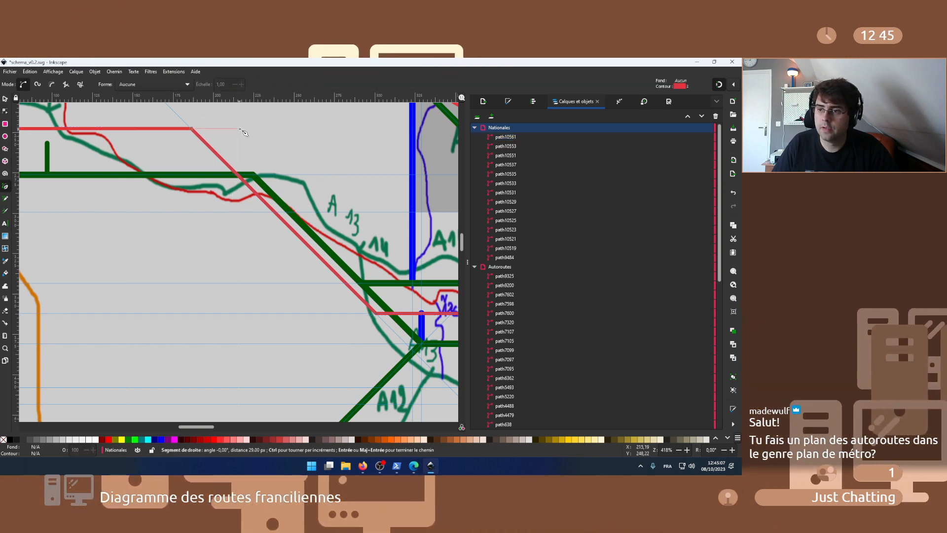
{"action": "double_click", "coordinate": [241, 128]}
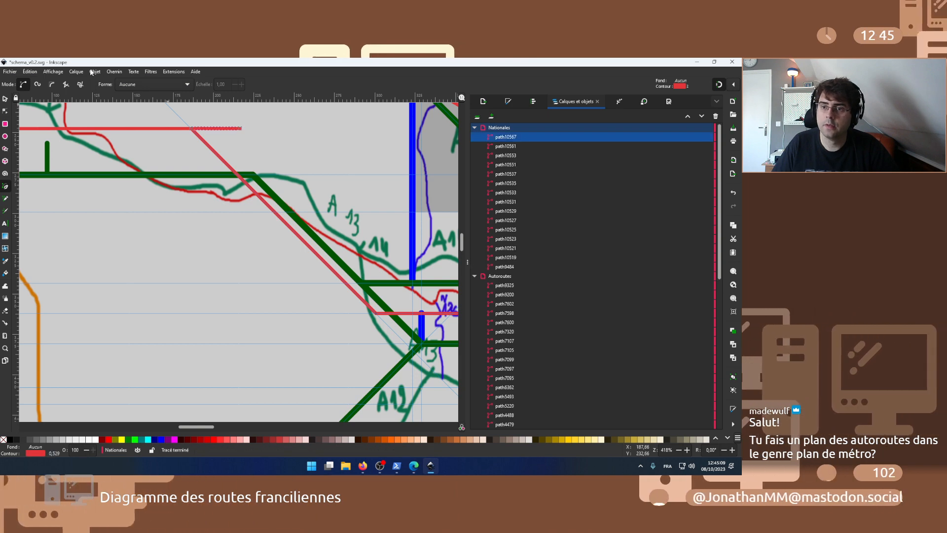
{"action": "left_click", "coordinate": [95, 71]}
{"action": "key", "text": "Escape"}
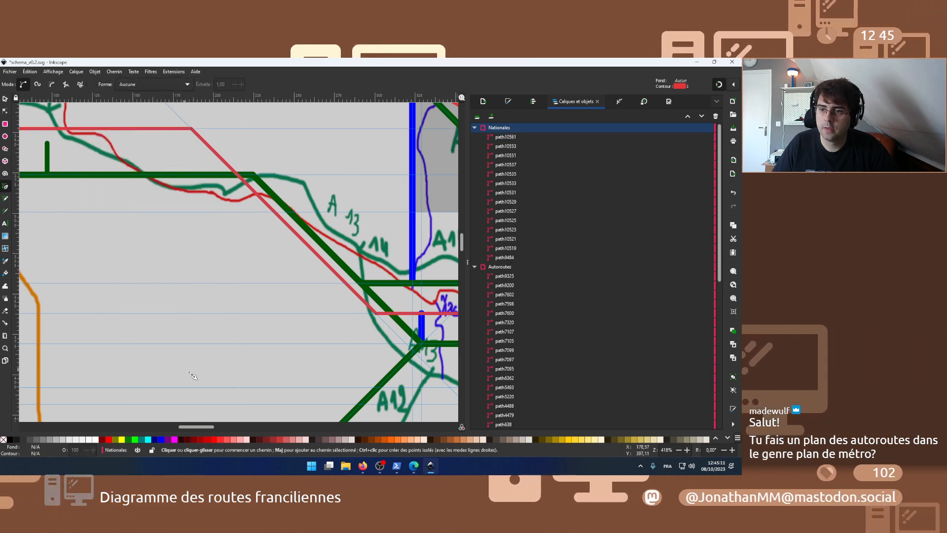
- Shorten the N13's western end along its horizontal guide so that it lines up vertically with the A13's western end
{"action": "mouse_move", "coordinate": [185, 424]}
{"action": "left_mouse_down"}
{"action": "mouse_move", "coordinate": [177, 423]}
{"action": "mouse_move", "coordinate": [186, 427]}
{"action": "left_mouse_up"}
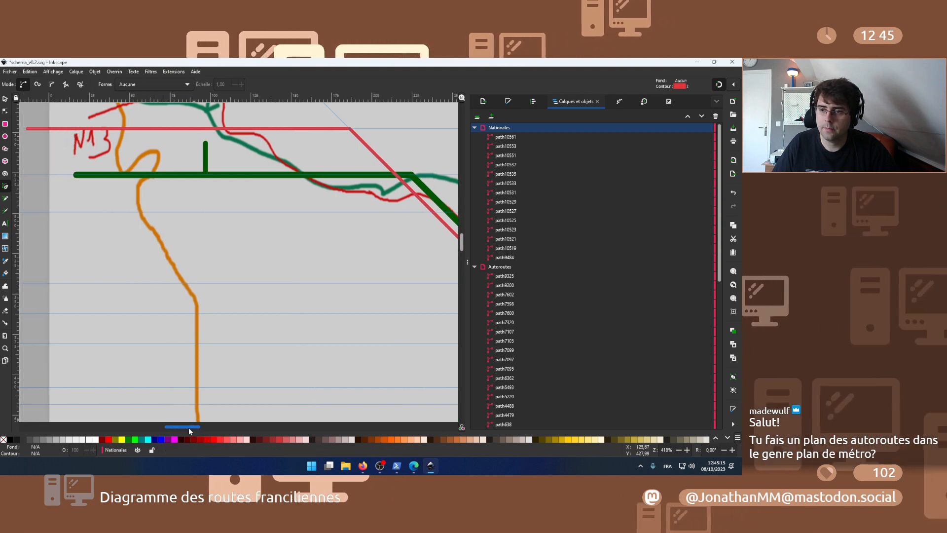
{"action": "scroll", "coordinate": [101, 255], "scroll_direction": "up", "scroll_amount": 3}
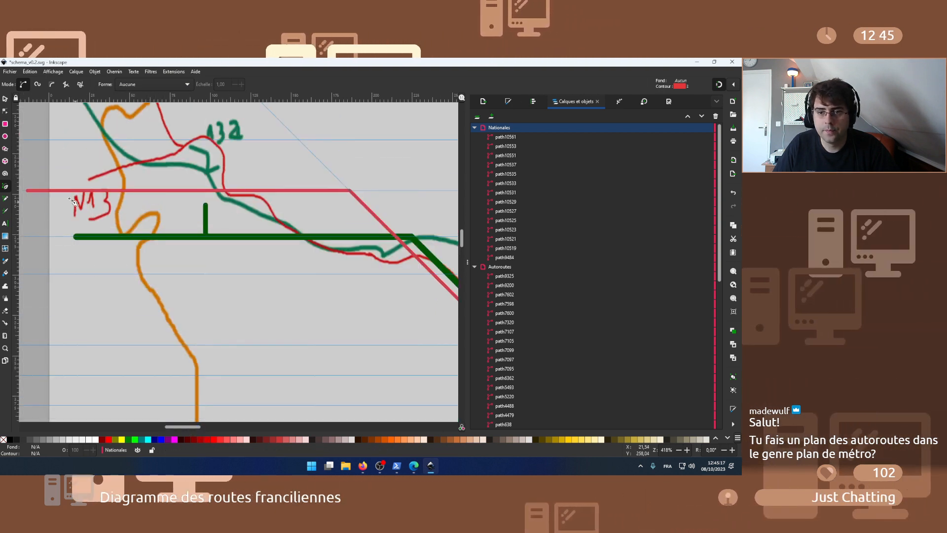
{"action": "left_click", "coordinate": [6, 111]}
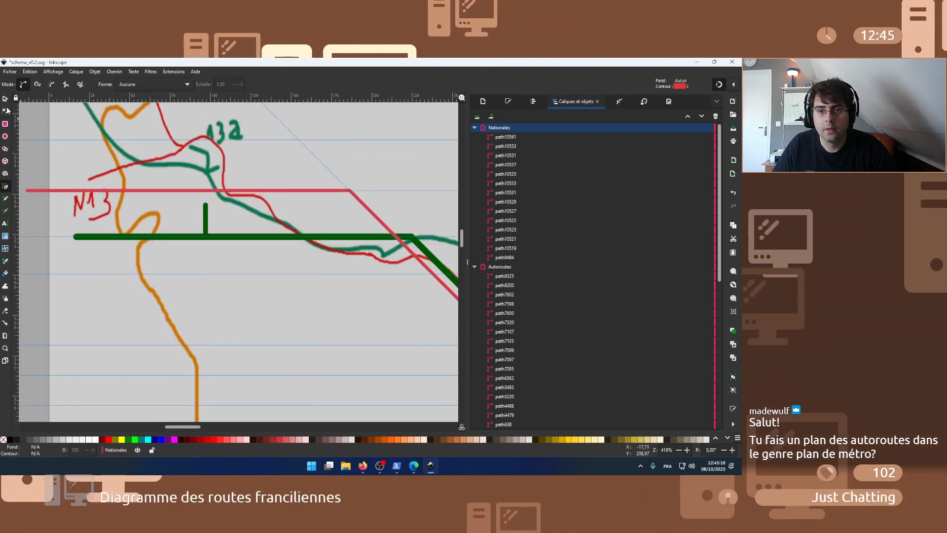
{"action": "left_click", "coordinate": [29, 191]}
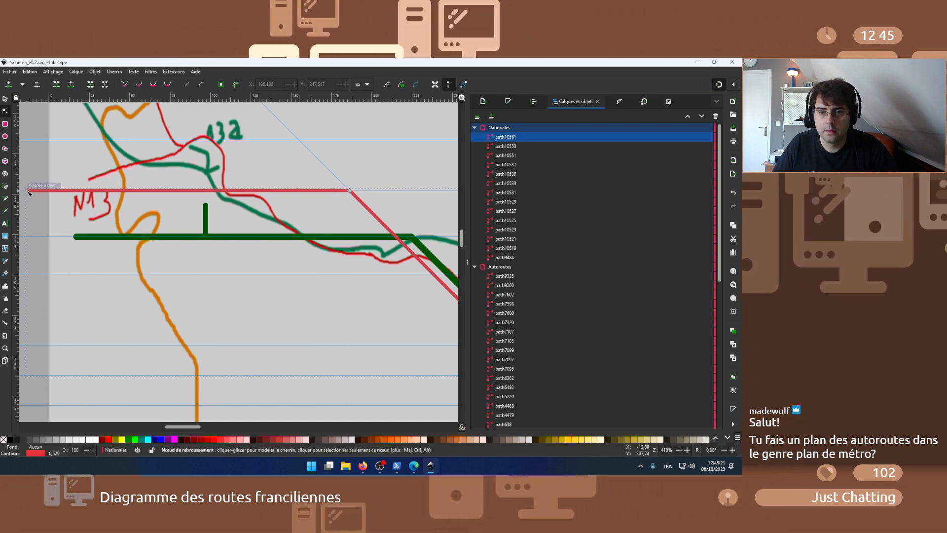
{"action": "left_click_drag", "start_coordinate": [57, 183], "coordinate": [75, 190]}
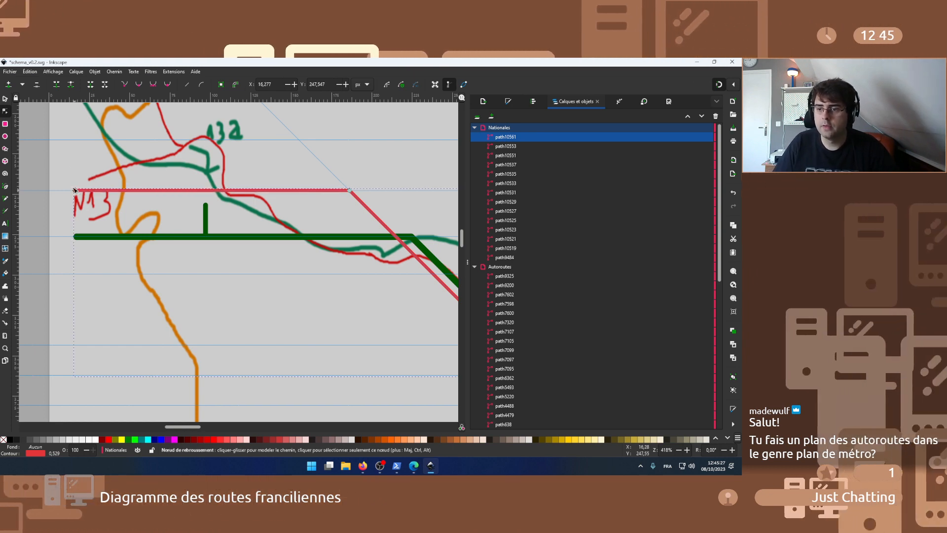
- Create a vertical guide through the A13's short vertical branch from a helper line, and draw the N13's northern branch up along it
{"action": "scroll", "coordinate": [84, 149], "scroll_direction": "up", "scroll_amount": 3}
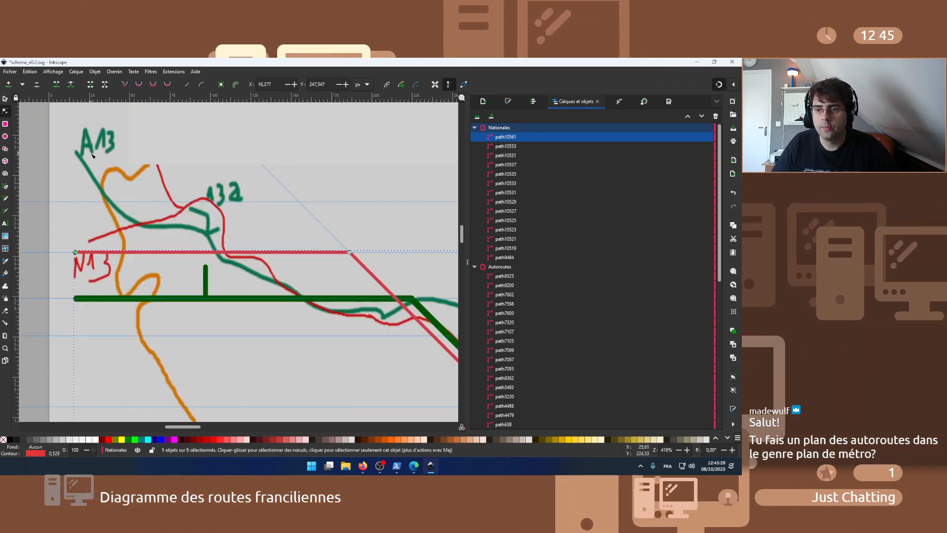
{"action": "left_click", "coordinate": [6, 188]}
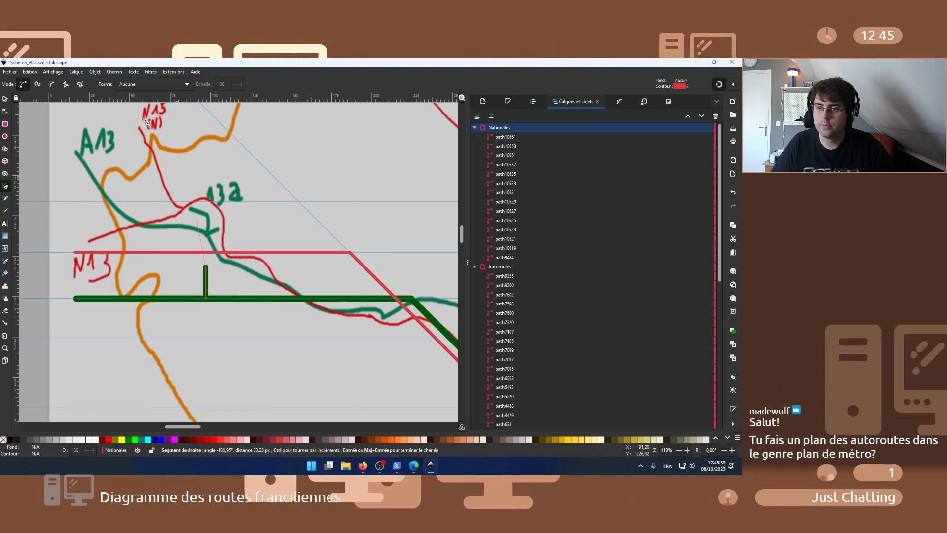
{"action": "left_click", "coordinate": [95, 72]}
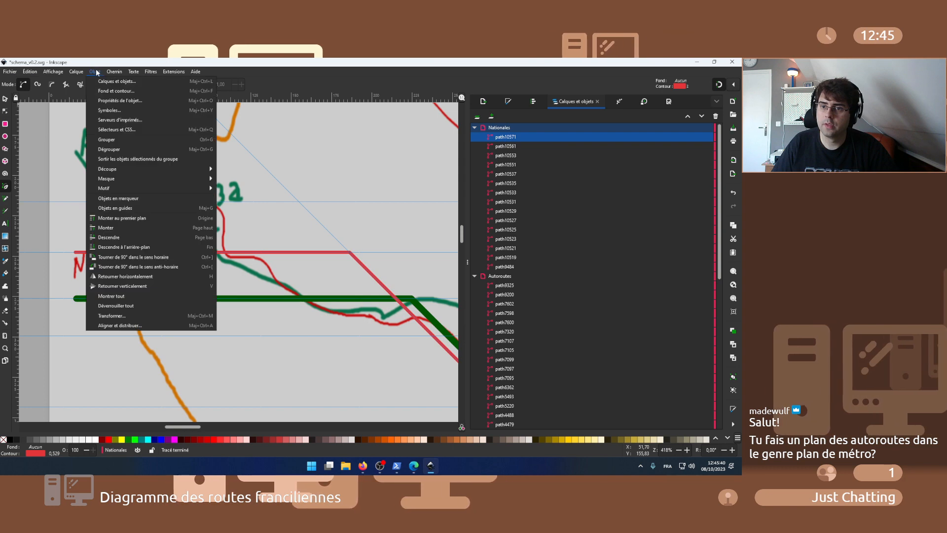
{"action": "left_click", "coordinate": [111, 207]}
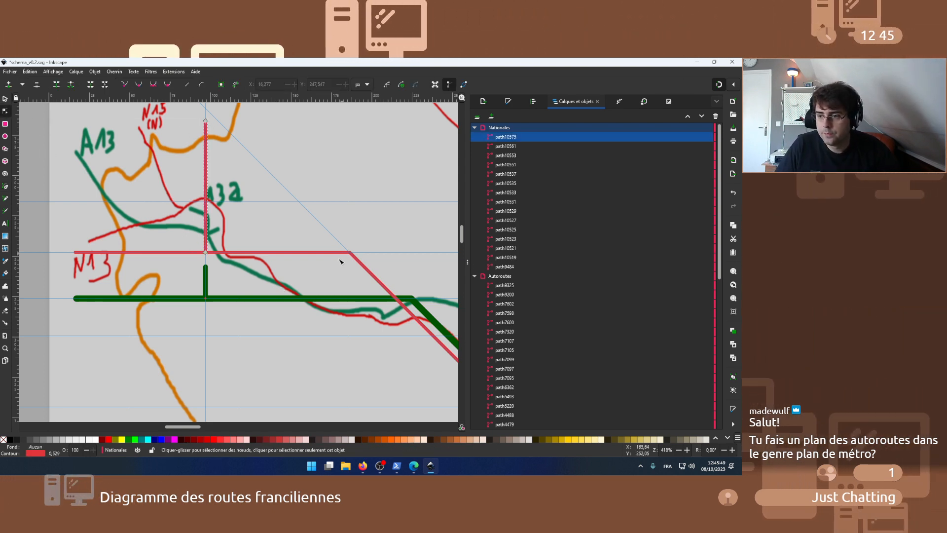
- Lower the N13's horizontal guide to the top of the A13's short vertical branch, and move the N13's western section onto it
{"action": "left_click", "coordinate": [380, 254]}
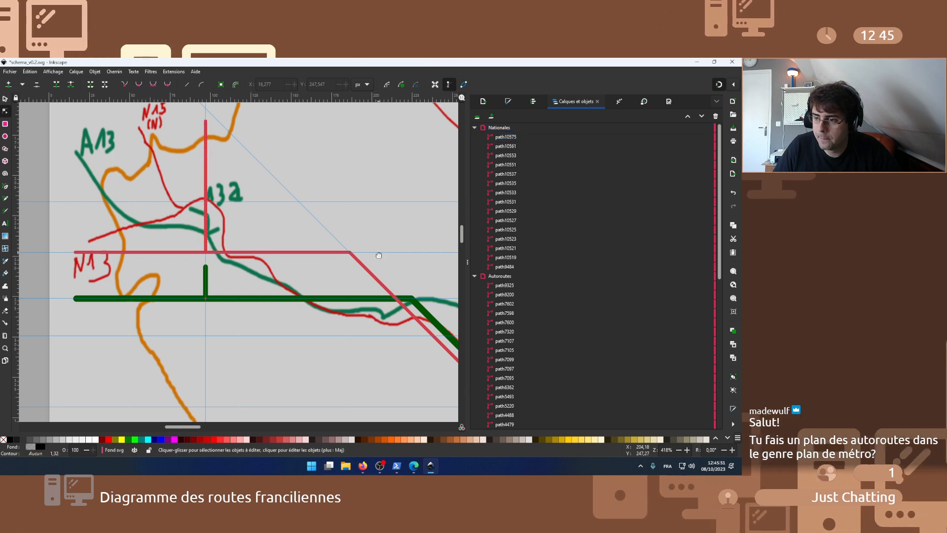
{"action": "left_click_drag", "start_coordinate": [379, 254], "coordinate": [205, 269]}
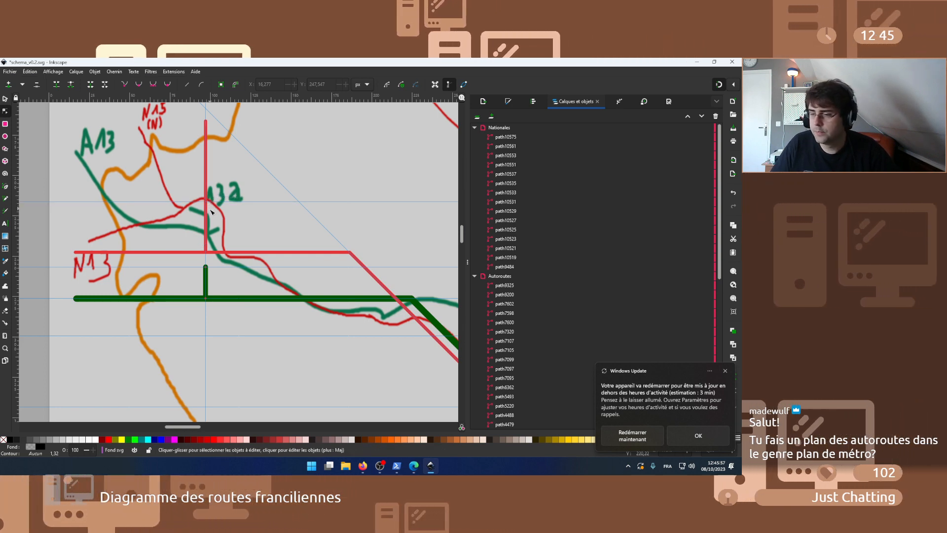
{"action": "left_click", "coordinate": [324, 254]}
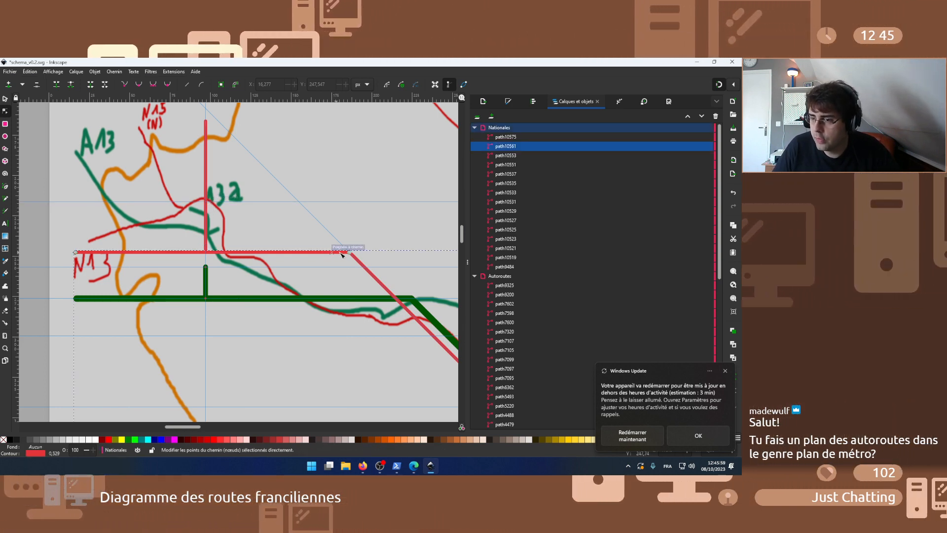
{"action": "left_click_drag", "start_coordinate": [351, 253], "coordinate": [367, 275]}
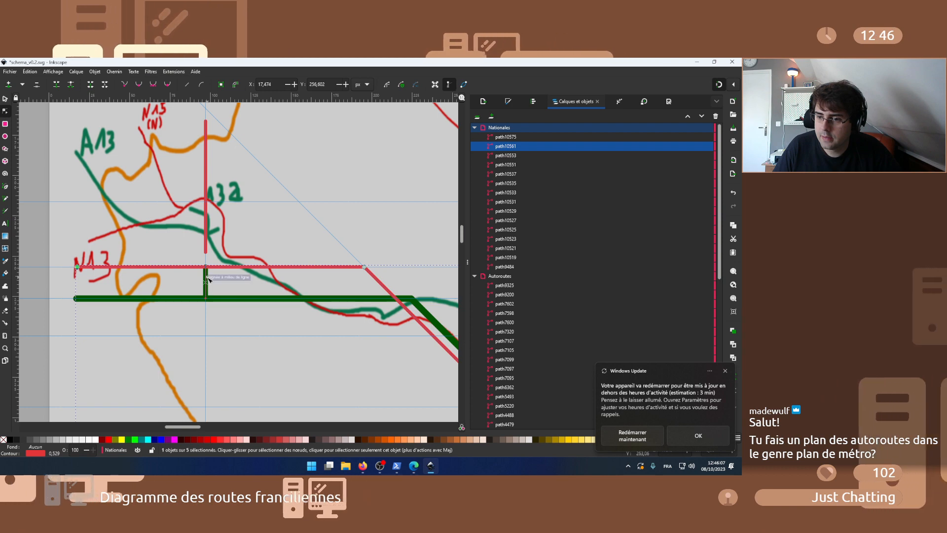
- Extend the lower end of the N13's vertical branch down to its horizontal section above the A13's short branch
{"action": "left_click", "coordinate": [205, 249]}
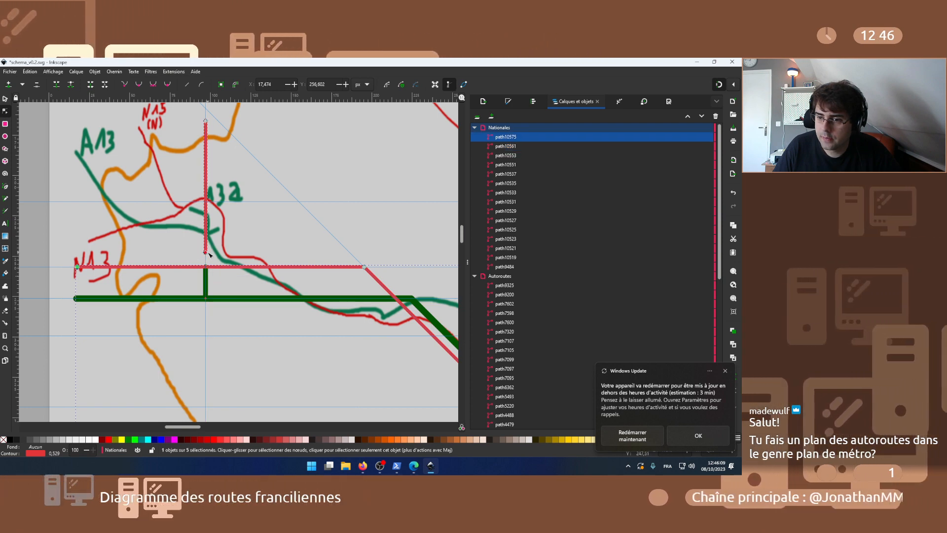
{"action": "left_click_drag", "start_coordinate": [205, 254], "coordinate": [205, 254]}
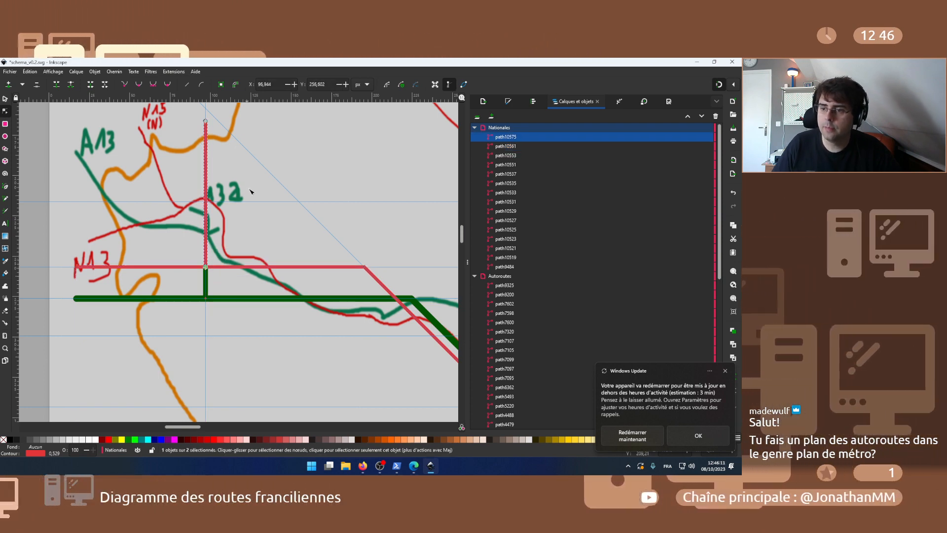
{"action": "key", "text": "Escape"}
- Dismiss the Windows Update notification, collapse the Nationales and Autoroutes layers, and hide the Fond svg and Fonds layers
{"action": "scroll", "coordinate": [252, 191], "scroll_direction": "down", "scroll_amount": 4}
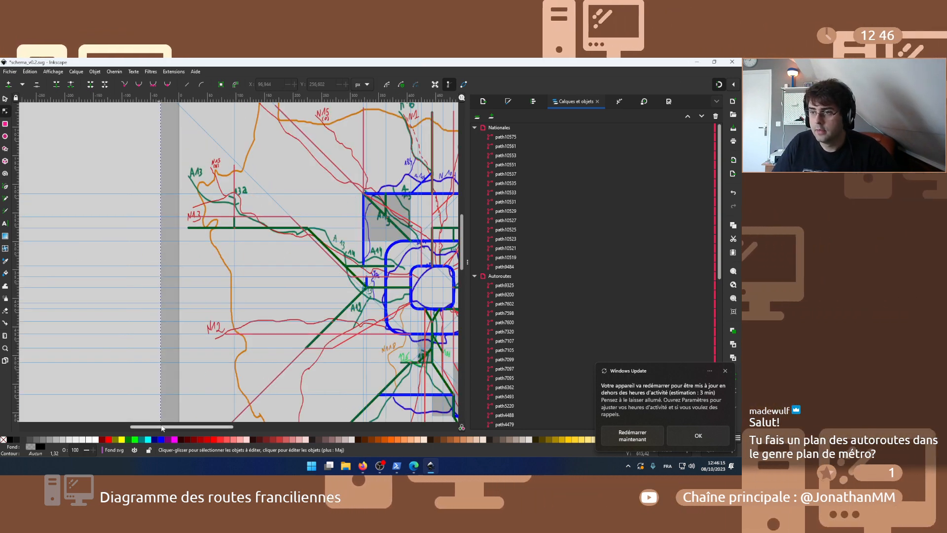
{"action": "left_click_drag", "start_coordinate": [161, 425], "coordinate": [201, 423]}
{"action": "scroll", "coordinate": [166, 326], "scroll_direction": "down", "scroll_amount": 6}
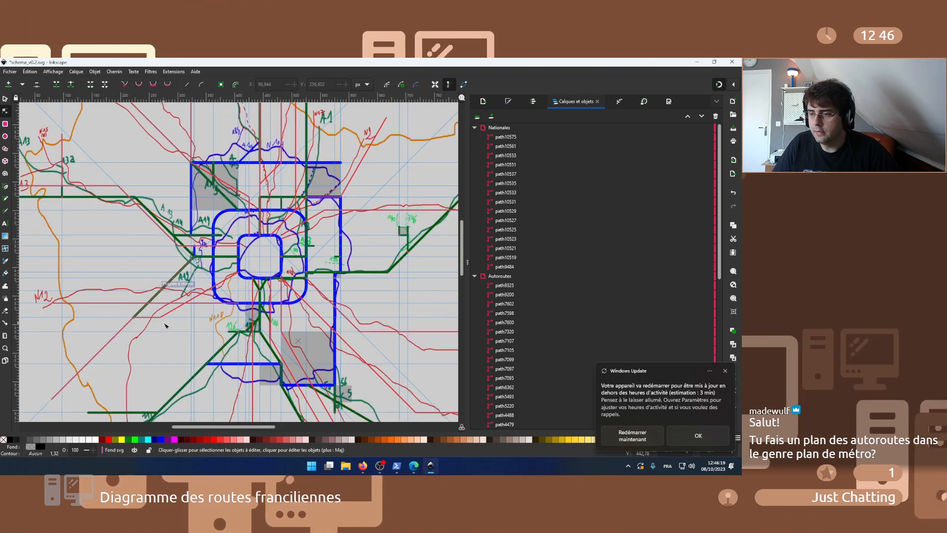
{"action": "scroll", "coordinate": [166, 326], "scroll_direction": "down", "scroll_amount": 4}
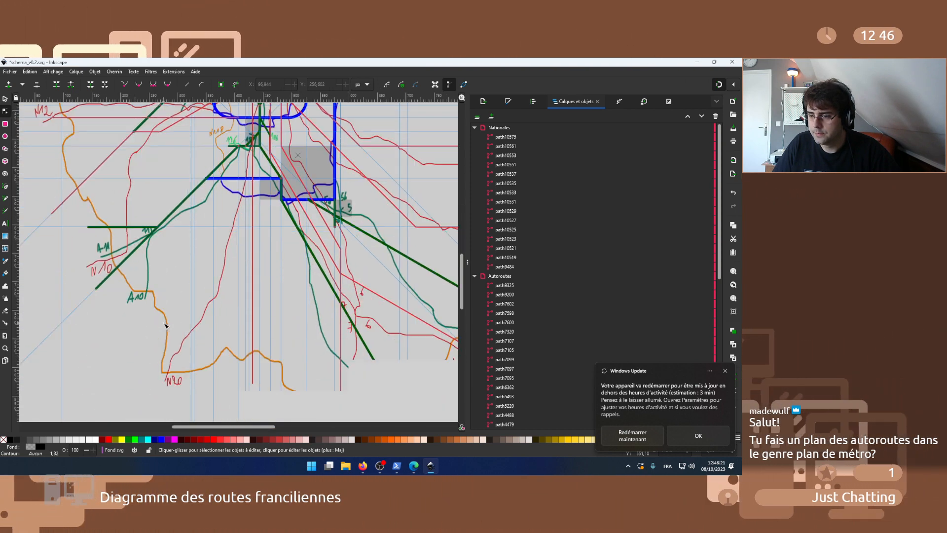
{"action": "scroll", "coordinate": [165, 326], "scroll_direction": "down", "scroll_amount": 2}
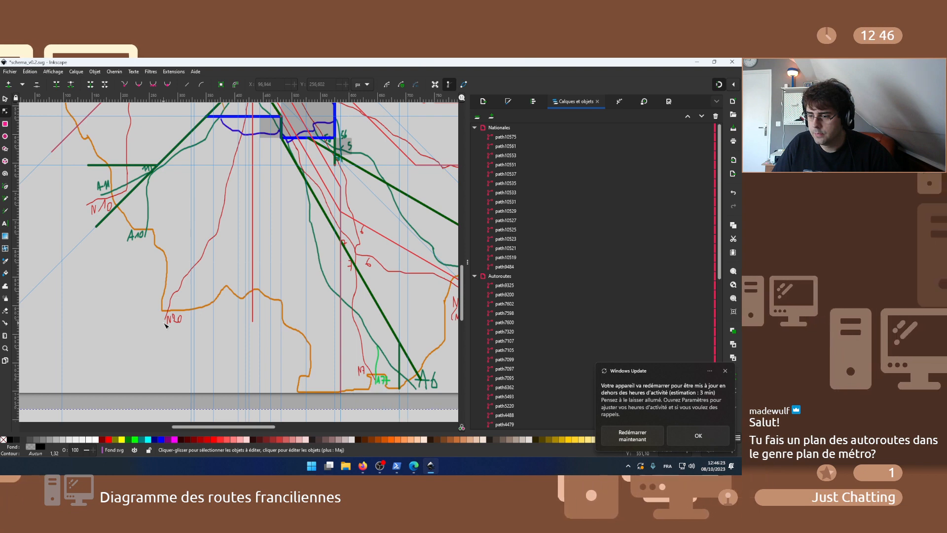
{"action": "scroll", "coordinate": [165, 324], "scroll_direction": "down", "scroll_amount": 3, "text": "ctrl"}
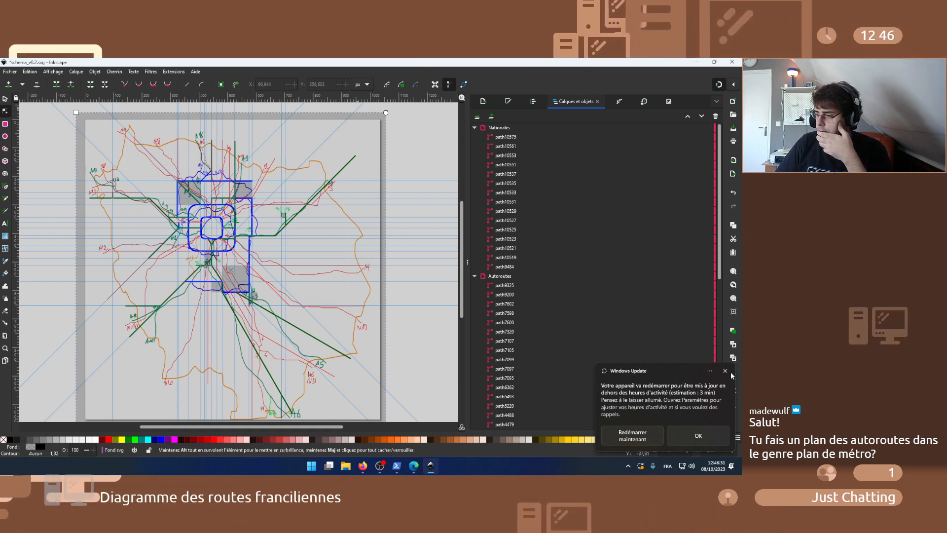
{"action": "left_click", "coordinate": [725, 370]}
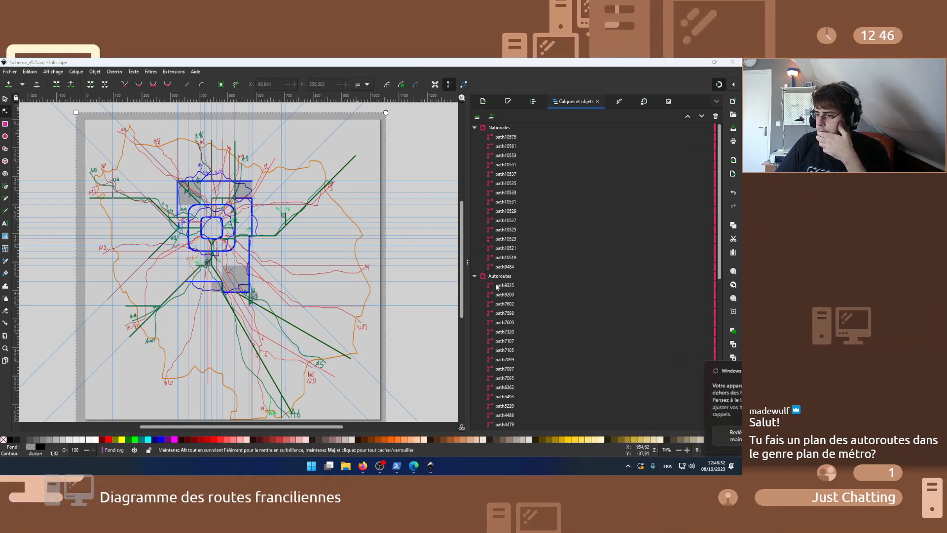
{"action": "left_click", "coordinate": [474, 127]}
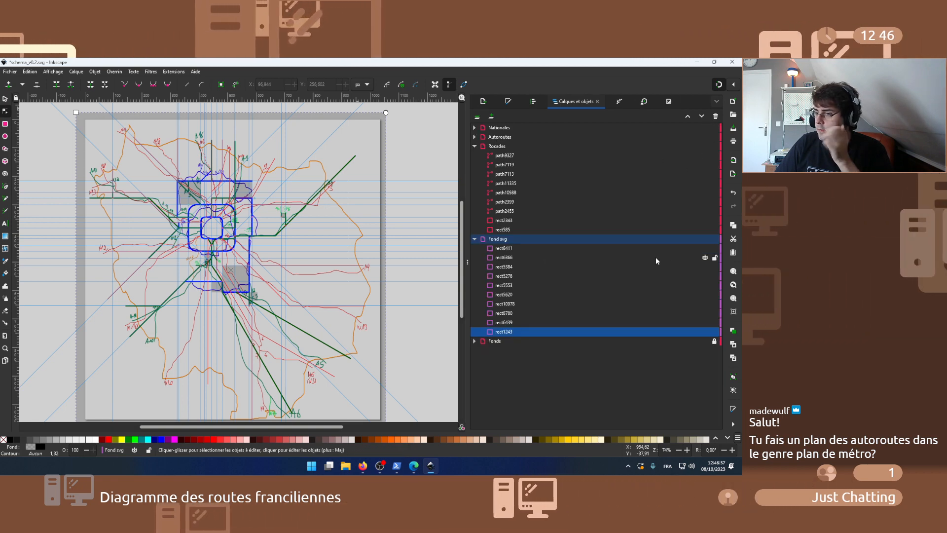
{"action": "left_click", "coordinate": [705, 239]}
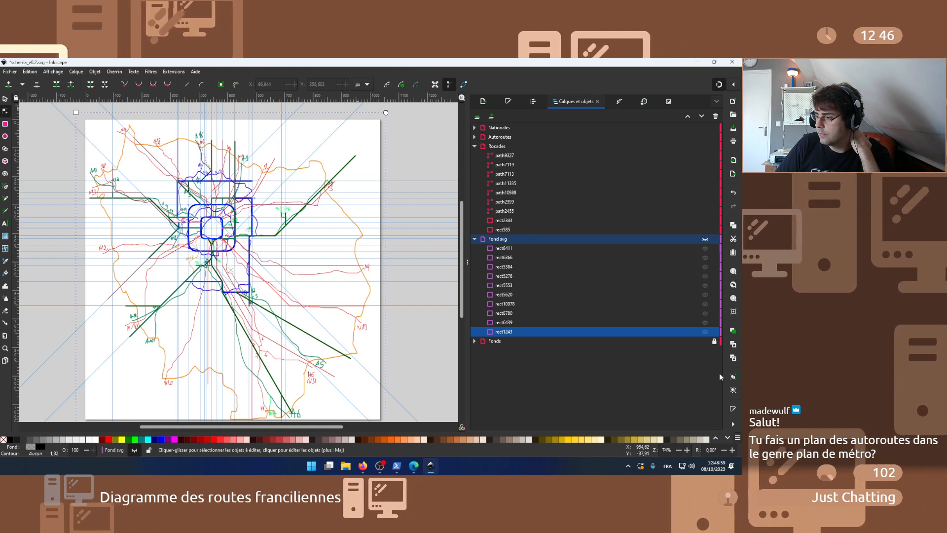
{"action": "left_click", "coordinate": [706, 341]}
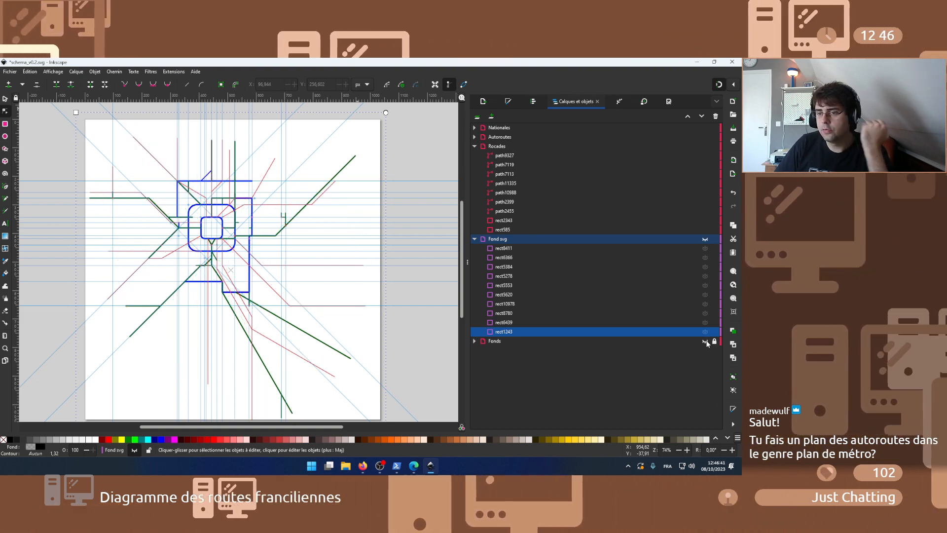